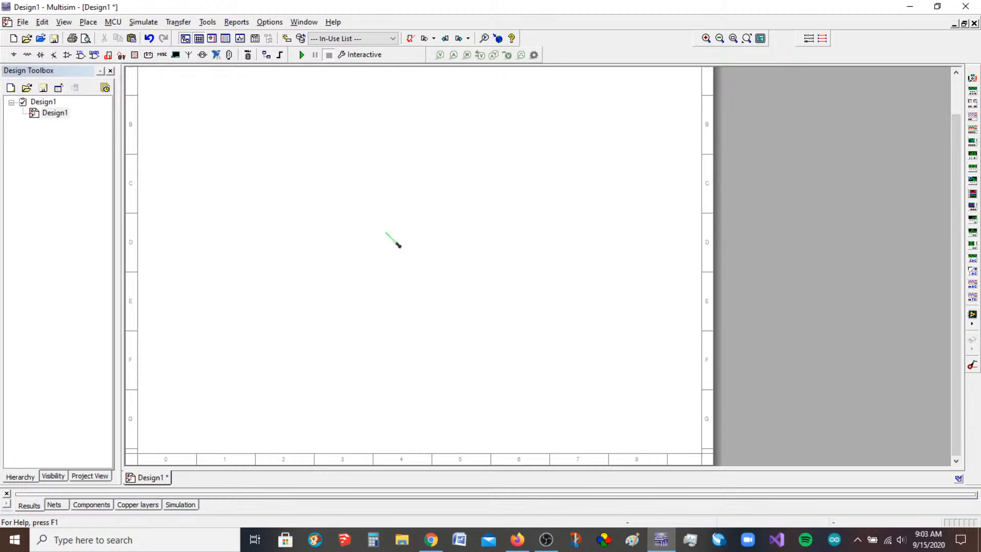
Step: Turn on the grid display for the sheet in the workspace properties
right_click(347, 170)
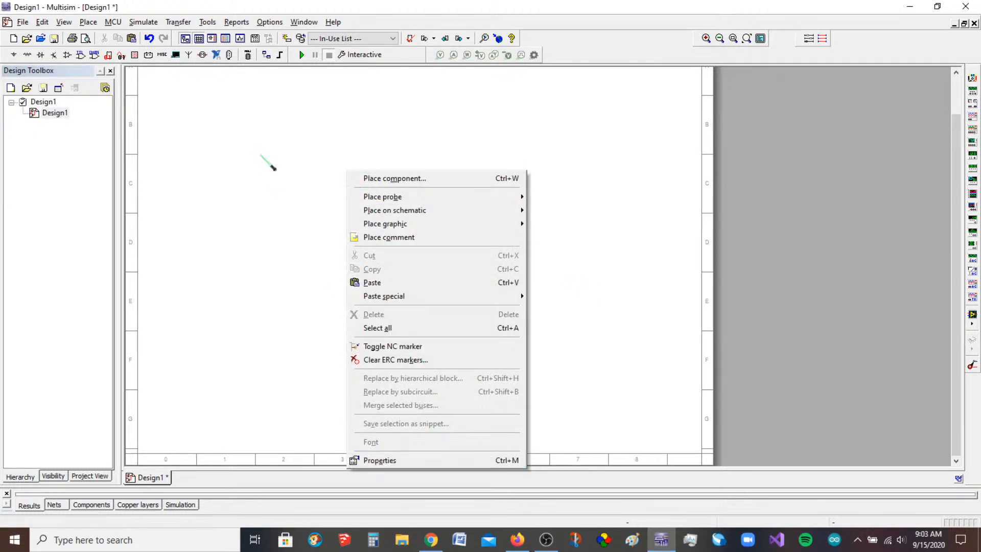
left_click(280, 136)
right_click(280, 135)
left_click(357, 418)
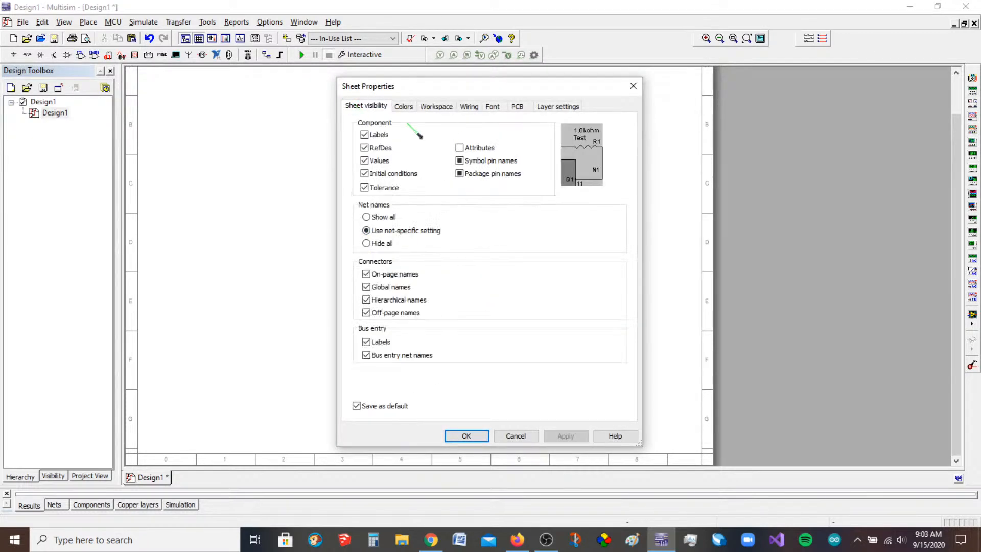
left_click(362, 107)
left_click(442, 108)
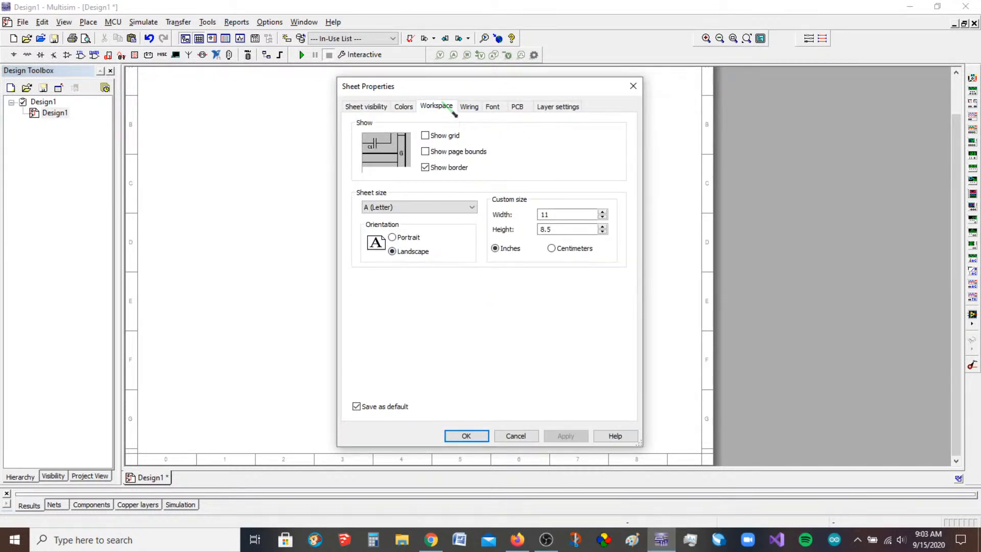
left_click(425, 136)
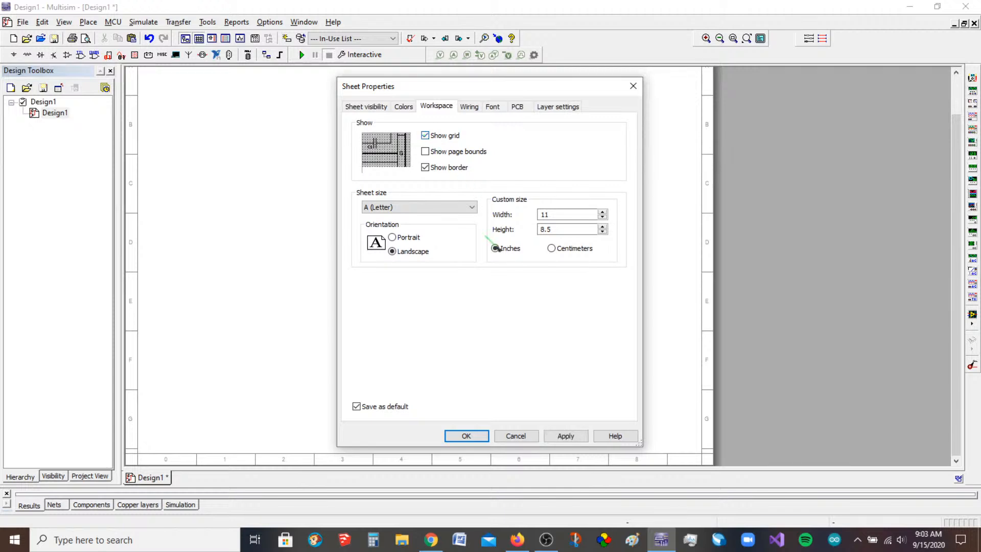
left_click(466, 435)
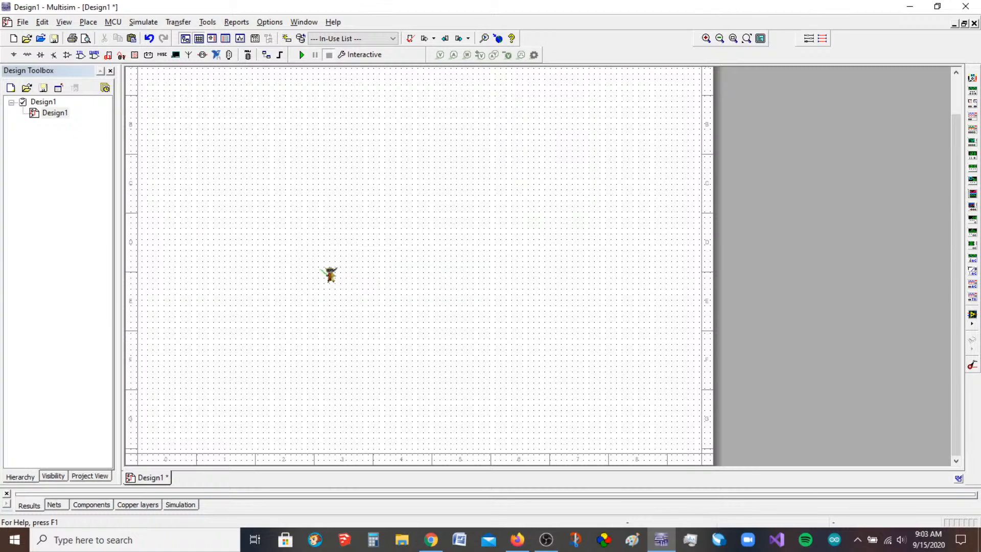
Step: Turn the sheet's grid display off again in the workspace properties
right_click(421, 206)
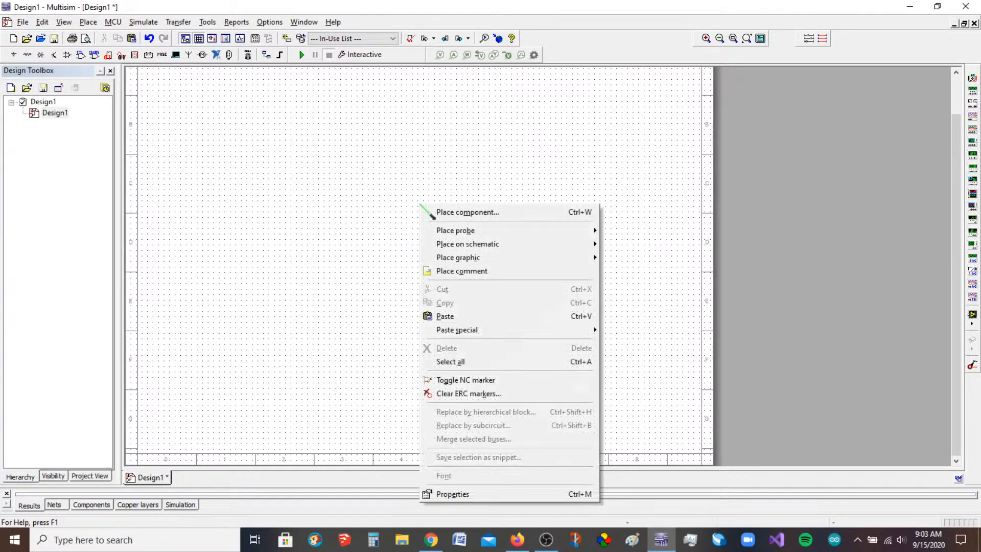
left_click(509, 495)
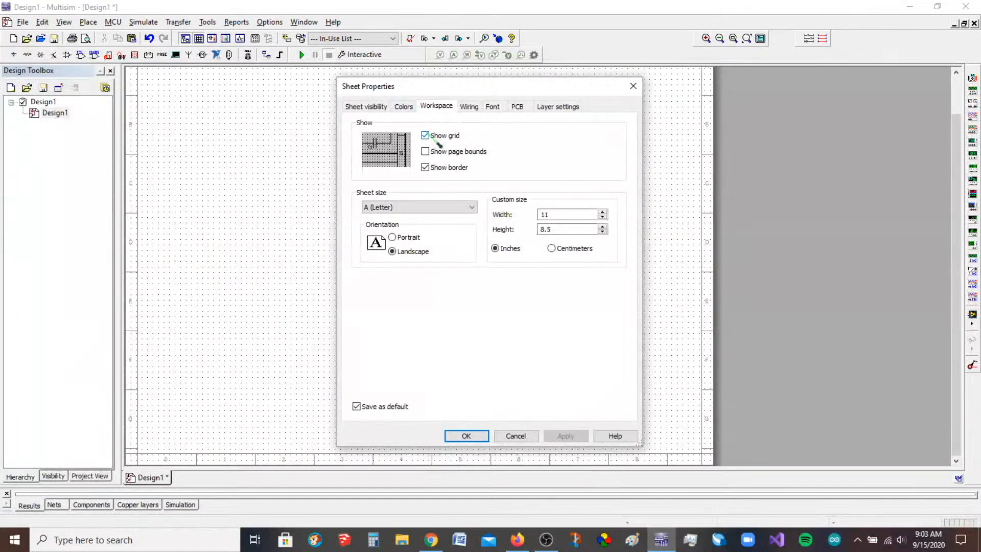
left_click(466, 436)
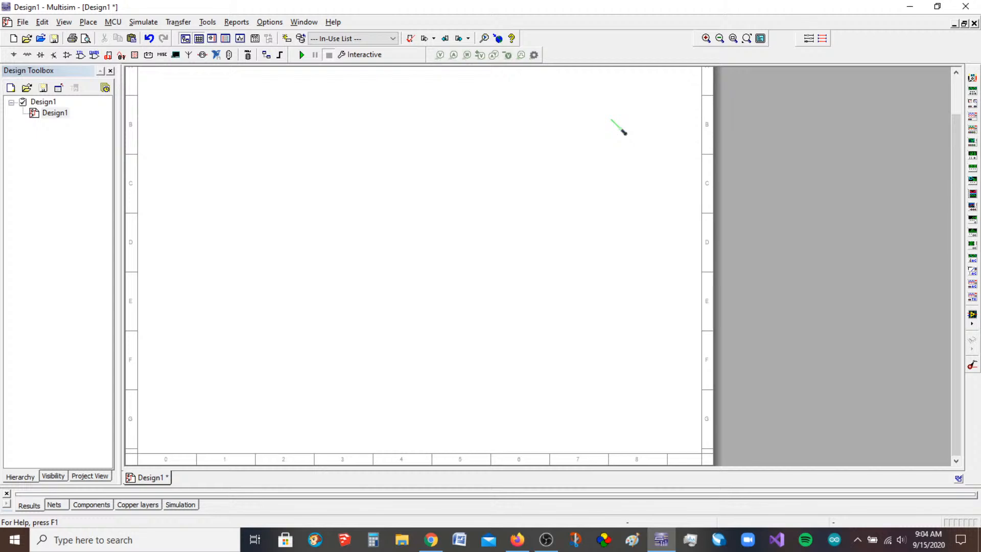
scroll(583, 90, "up", 1)
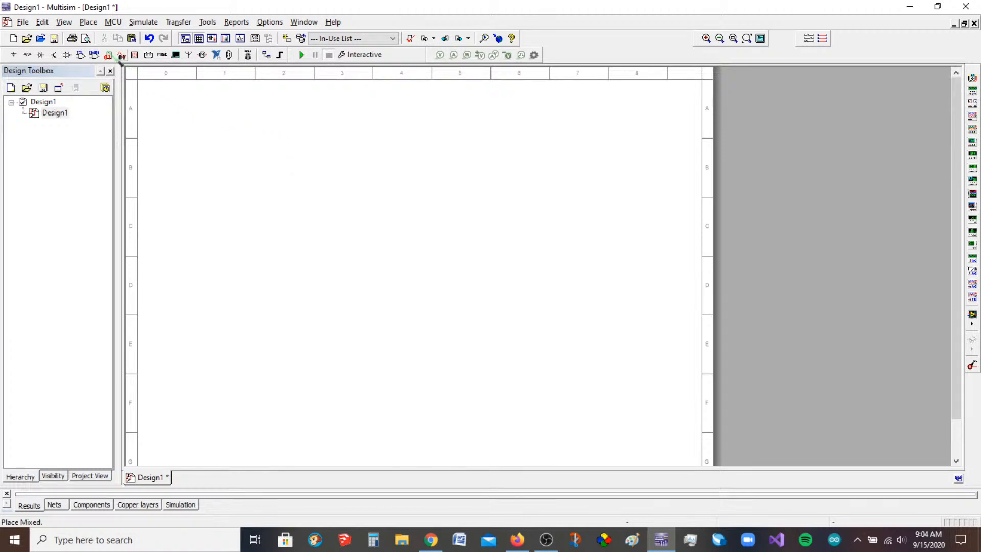
scroll(511, 434, "down", 1)
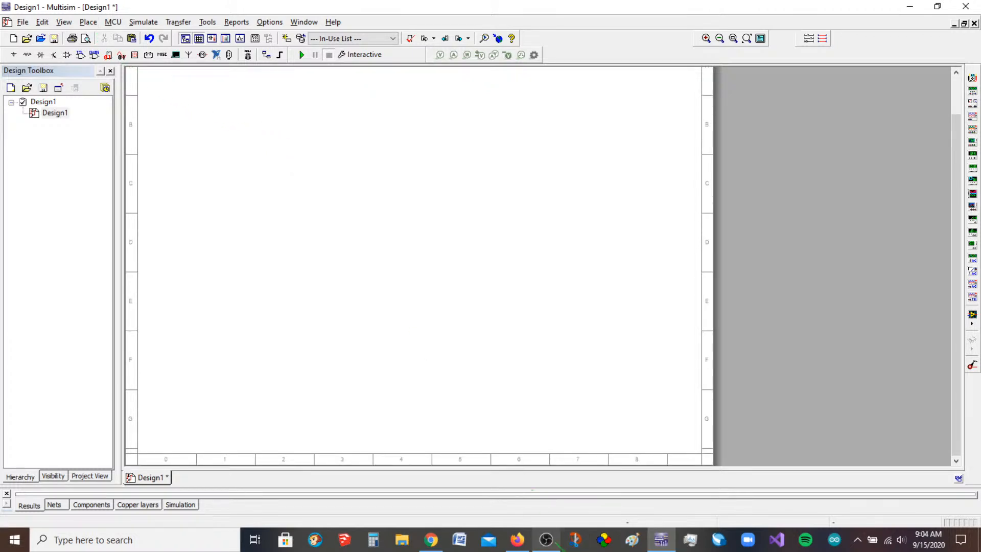
left_click(551, 538)
left_click(550, 537)
scroll(210, 151, "up", 1)
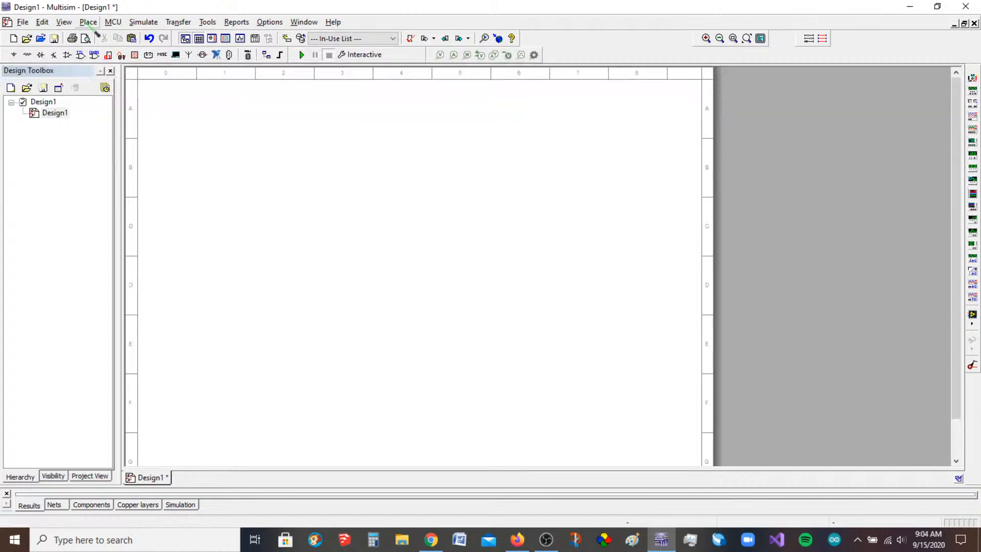
Step: Open the component browser for placing a part from the Master Database
left_click(88, 22)
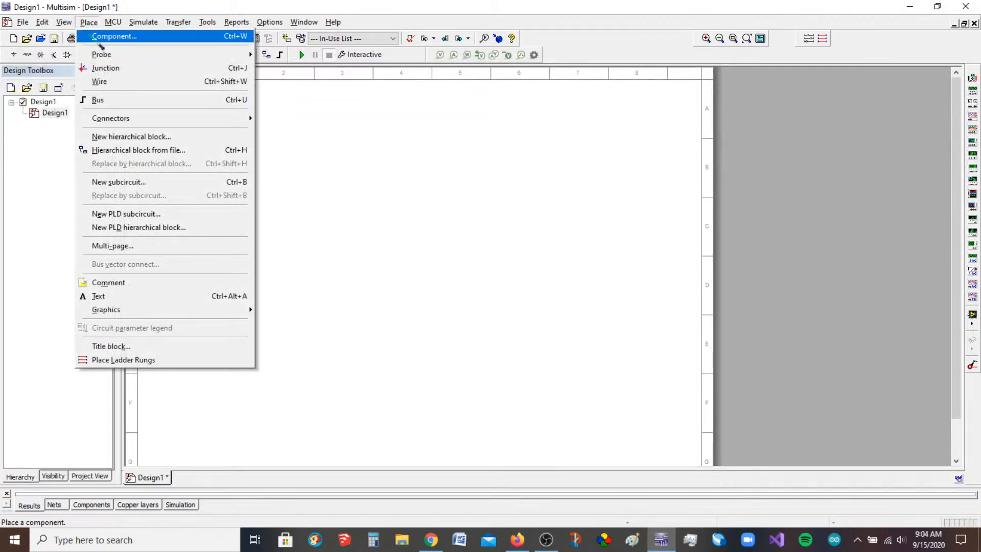
left_click(100, 44)
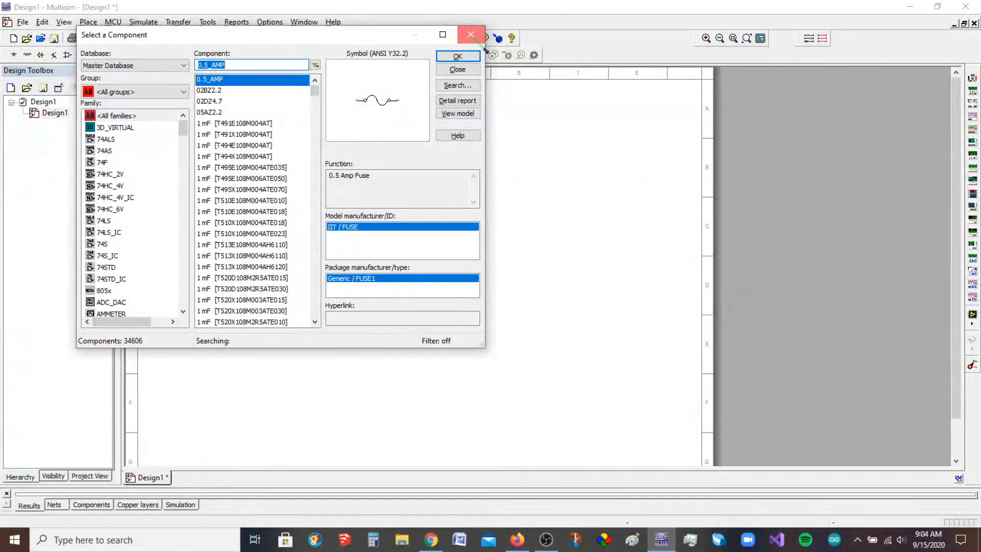
left_click(460, 59)
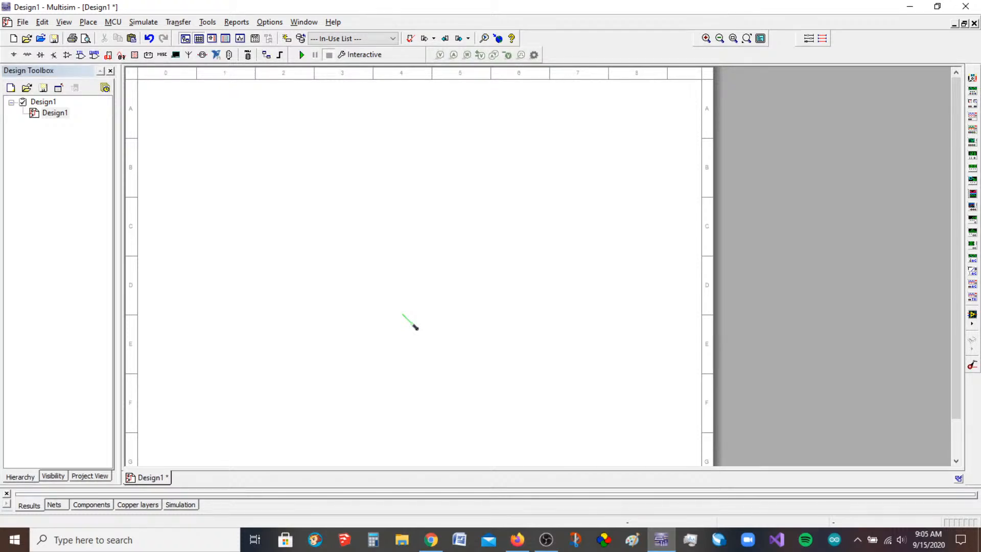
left_click(417, 328)
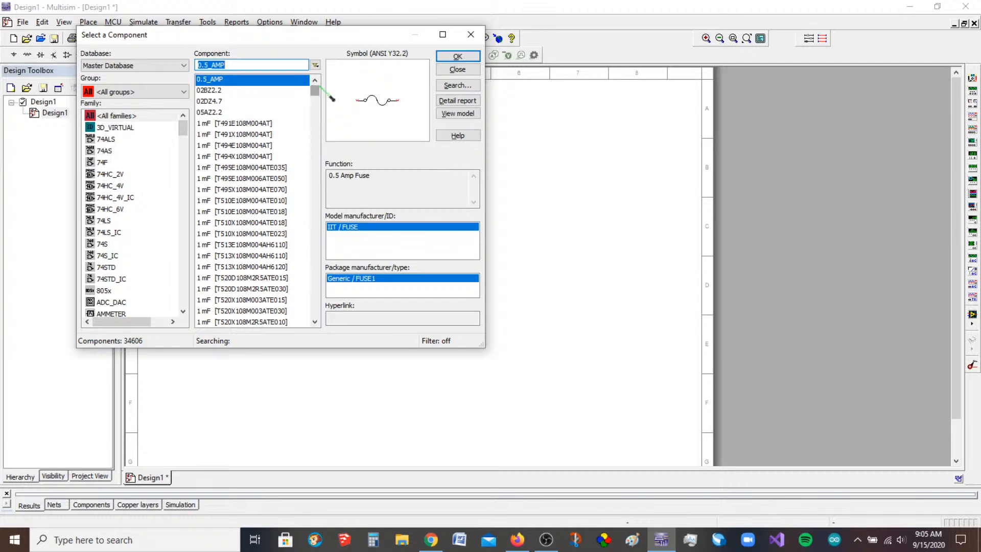
mouse_move(315, 91)
left_mouse_down()
mouse_move(327, 135)
mouse_move(324, 285)
mouse_move(301, 136)
mouse_move(309, 75)
left_mouse_up()
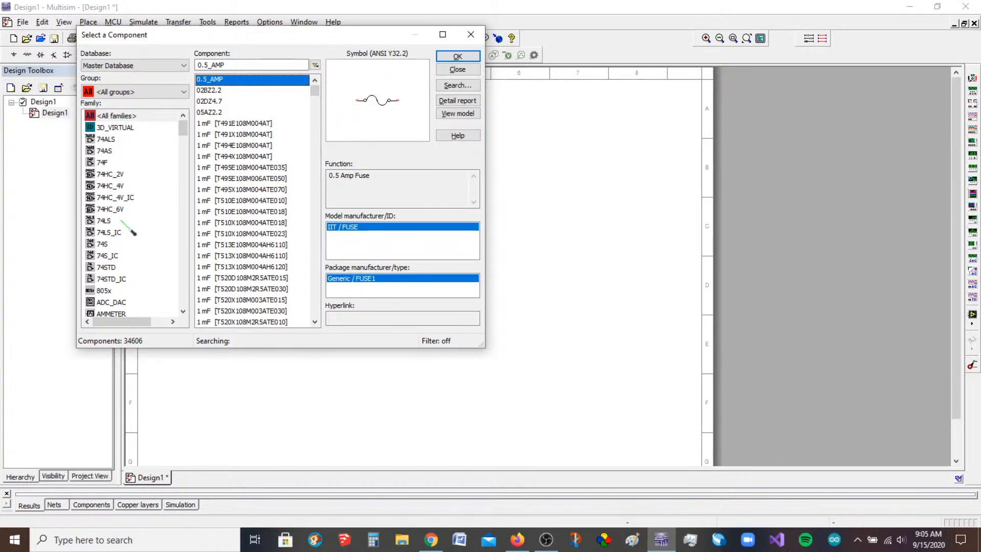
double_click(224, 64)
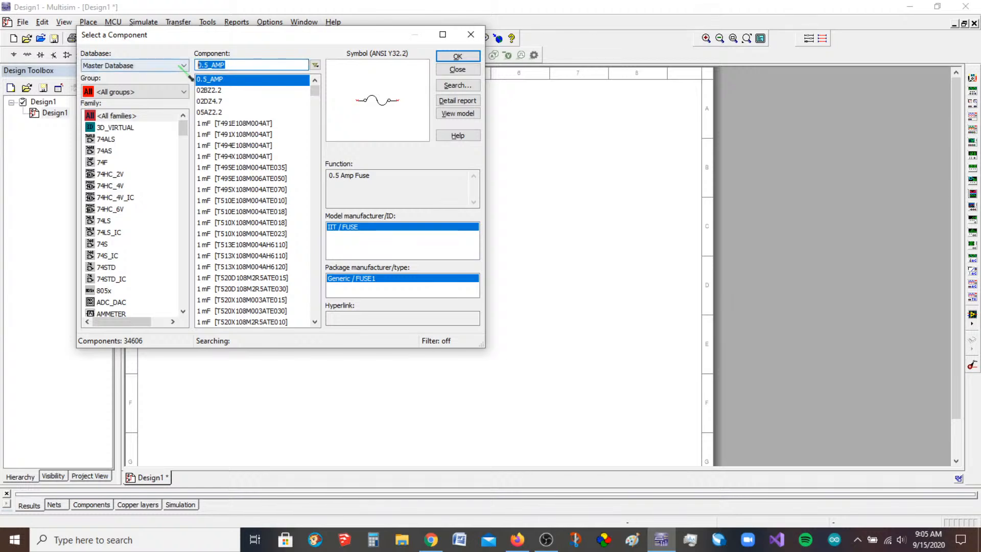
type("h")
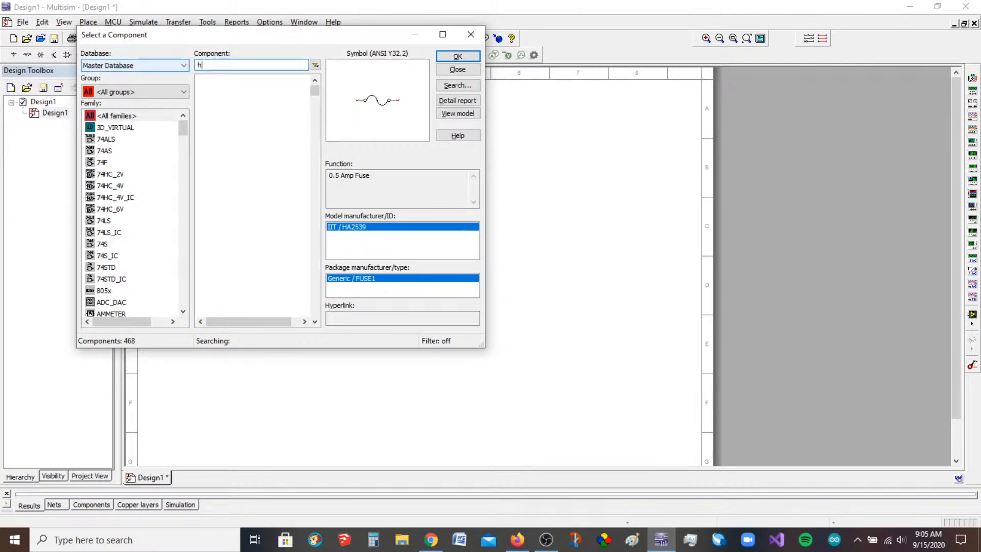
type("jgkjgkgkgkjgk")
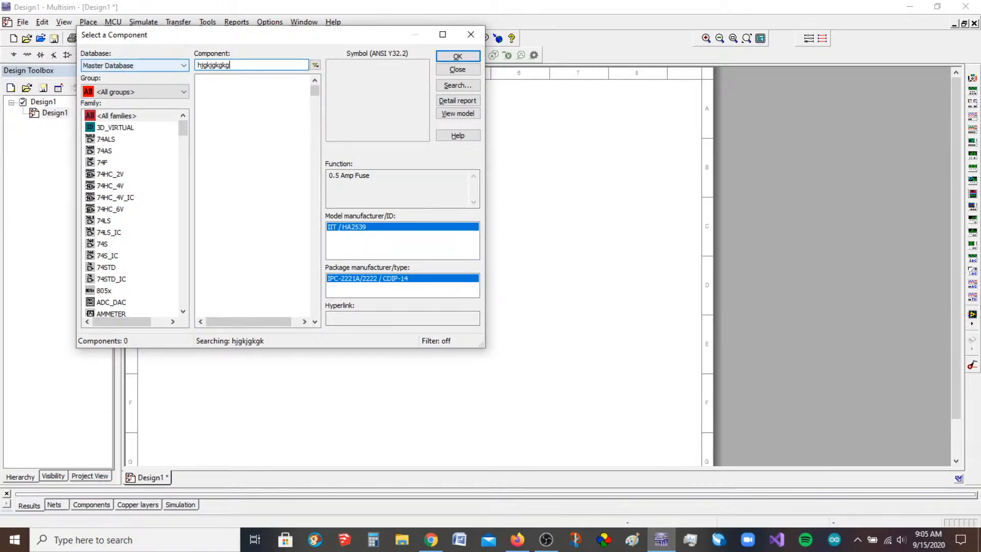
key("BackSpace")
key("BackSpace")
key("BackSpace")
key("BackSpace")
key("BackSpace")
key("BackSpace")
key("BackSpace")
key("BackSpace")
key("BackSpace")
key("BackSpace")
key("BackSpace")
key("BackSpace")
key("BackSpace")
key("BackSpace")
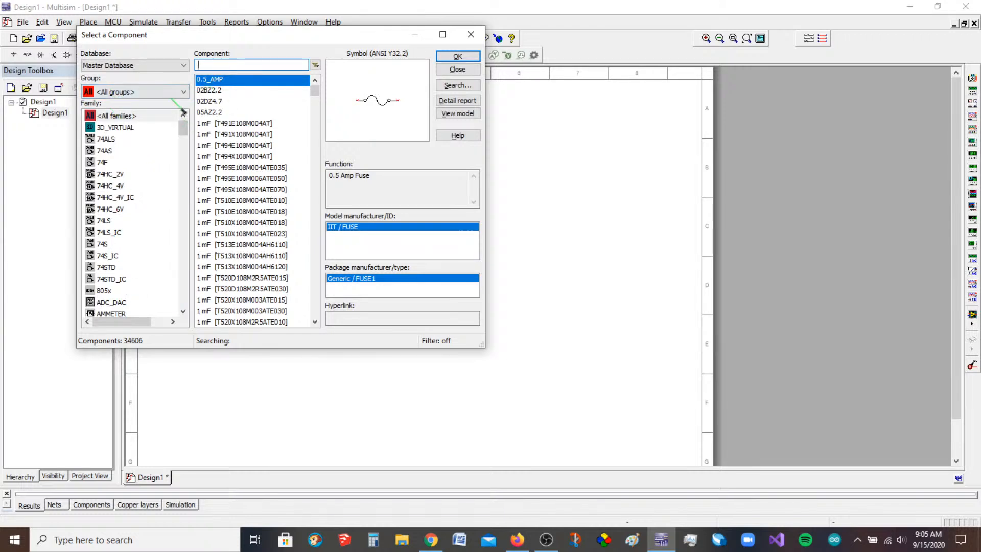
Step: Place a DC_POWER source from the POWER_SOURCES family of the Sources group in the upper left area of the sheet
left_click(173, 93)
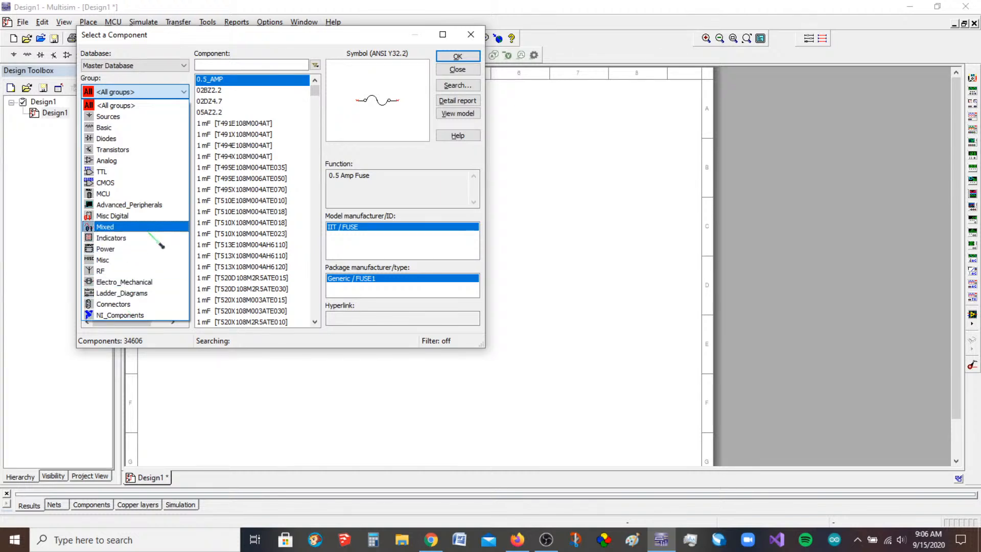
left_click(145, 118)
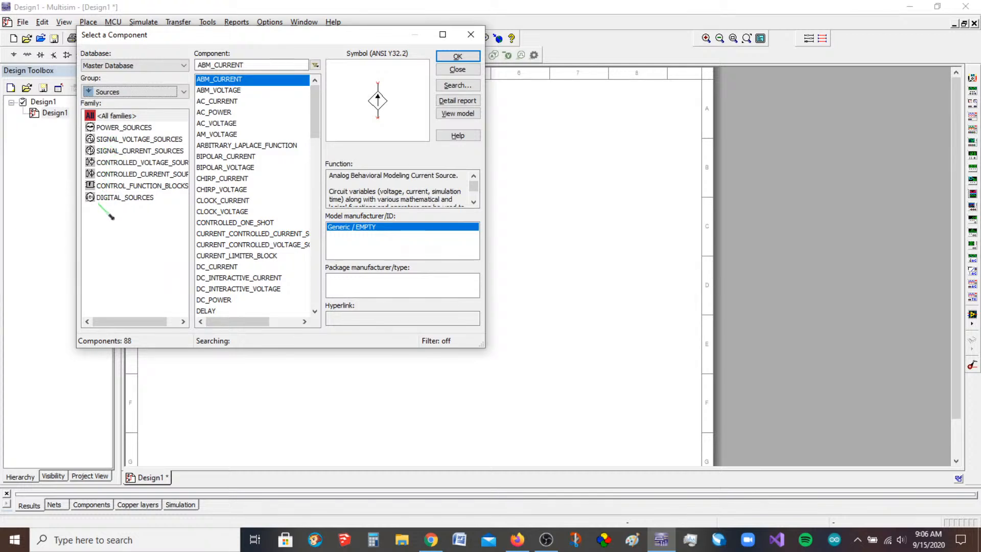
left_click(116, 128)
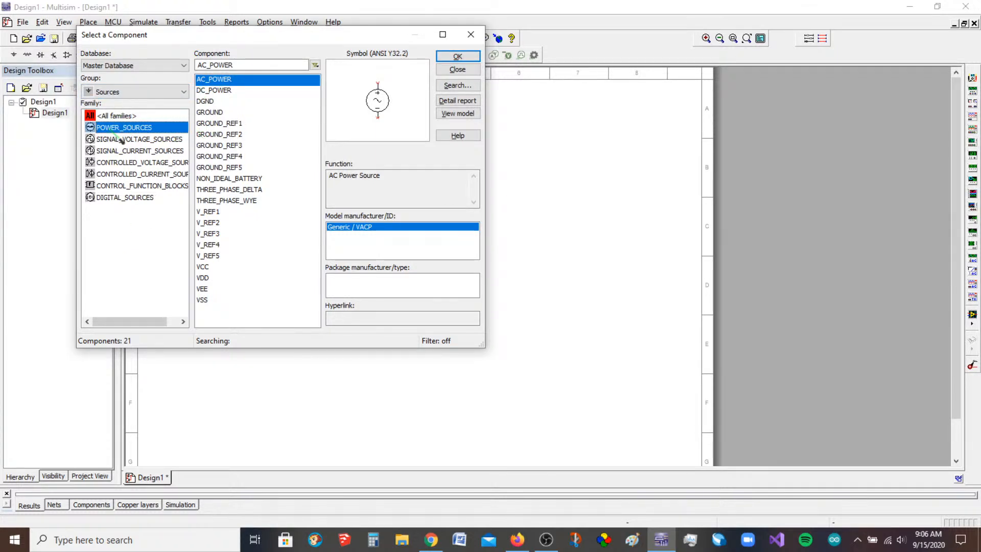
left_click(240, 90)
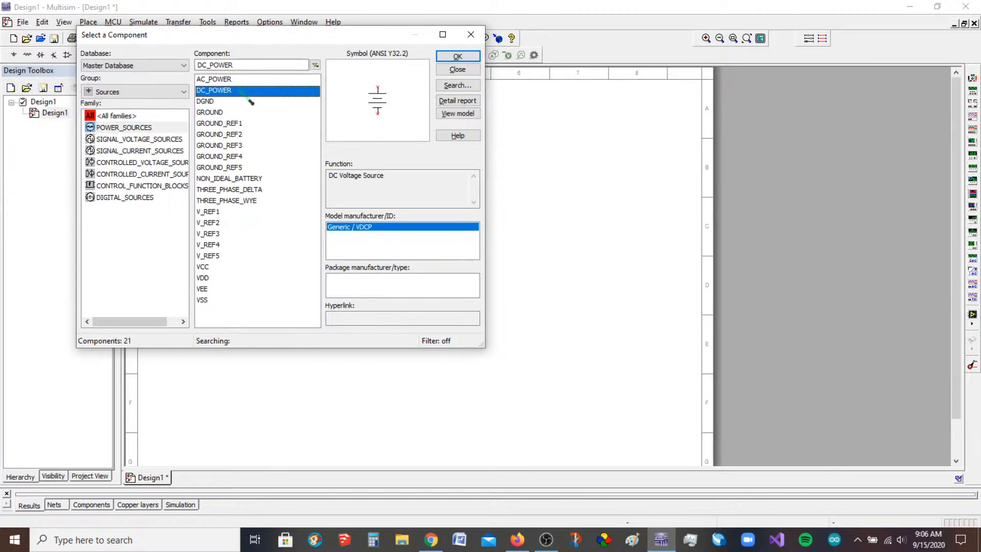
left_click(227, 112)
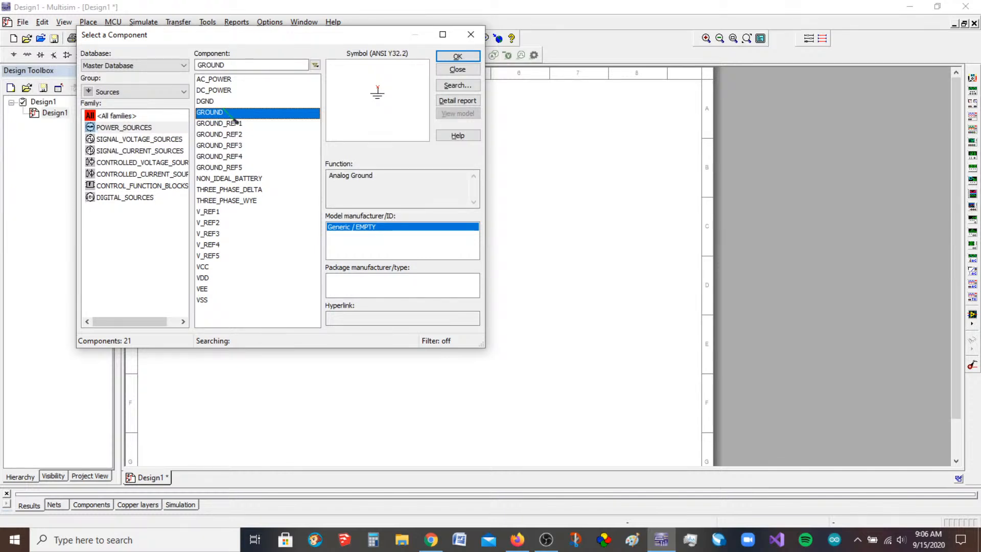
left_click(232, 79)
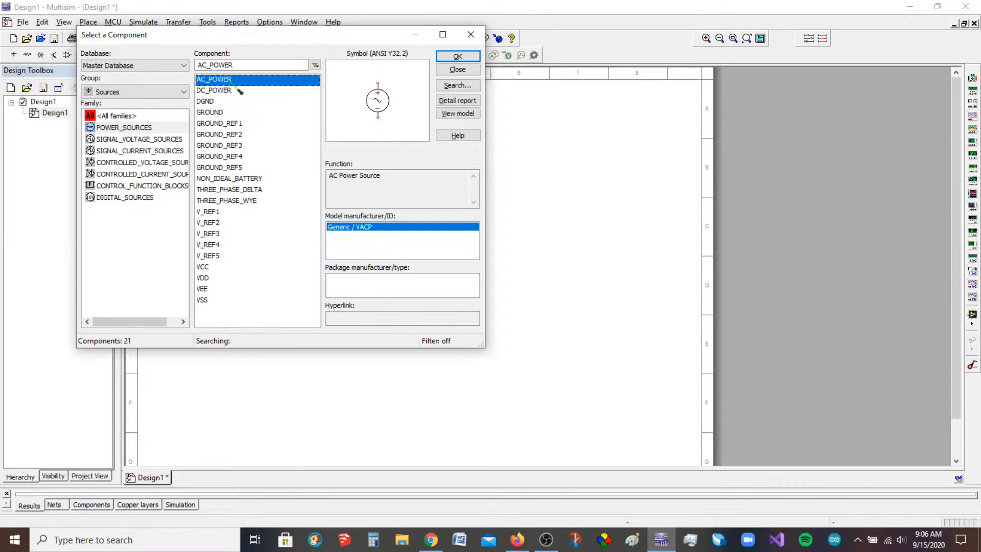
left_click(238, 113)
left_click(244, 80)
left_click(259, 89)
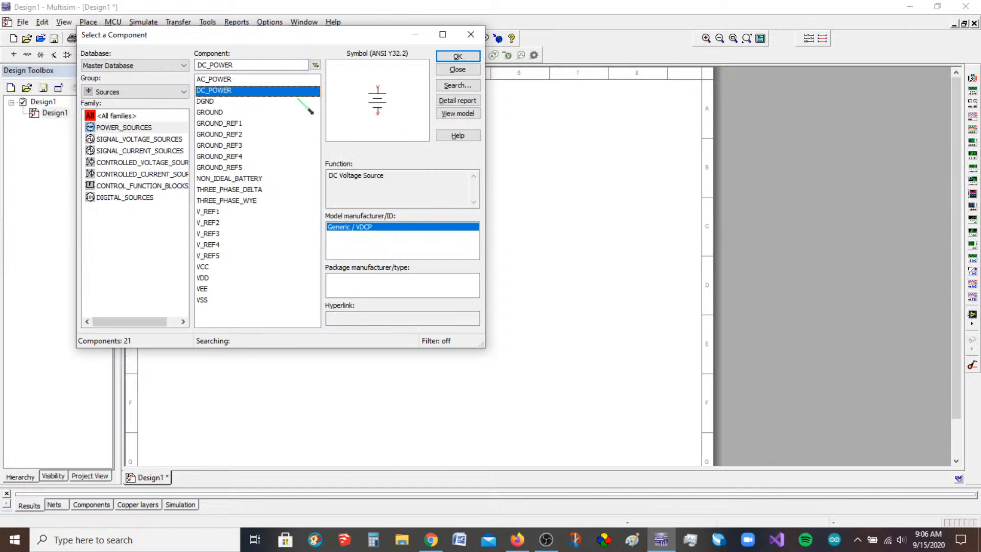
left_click(458, 56)
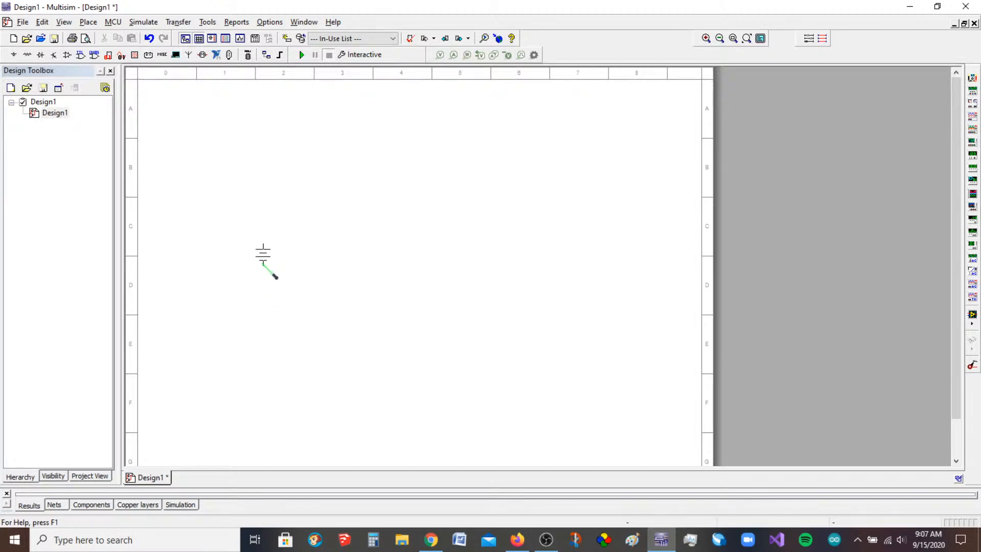
key("Escape")
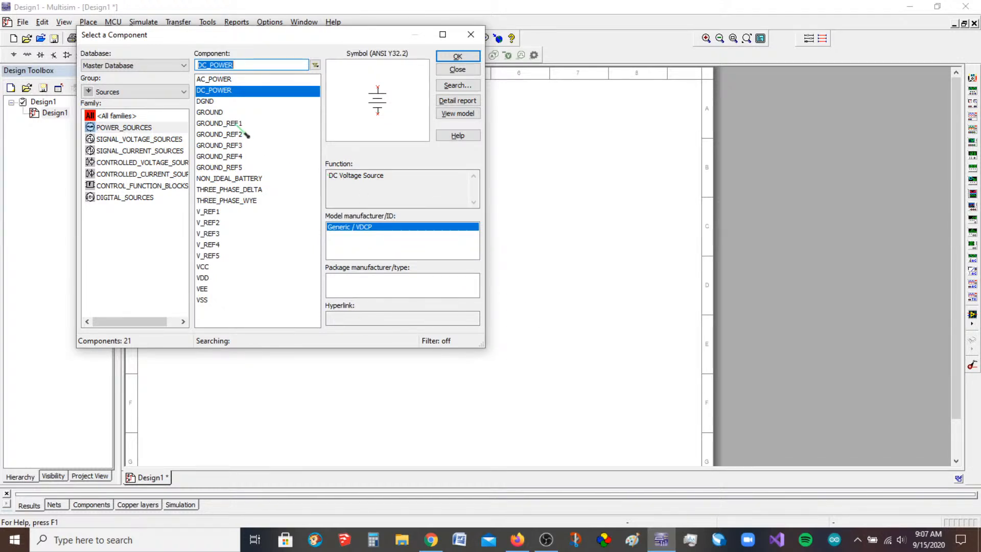
Step: Place a GROUND symbol from the same power sources family below the DC source
left_click(219, 116)
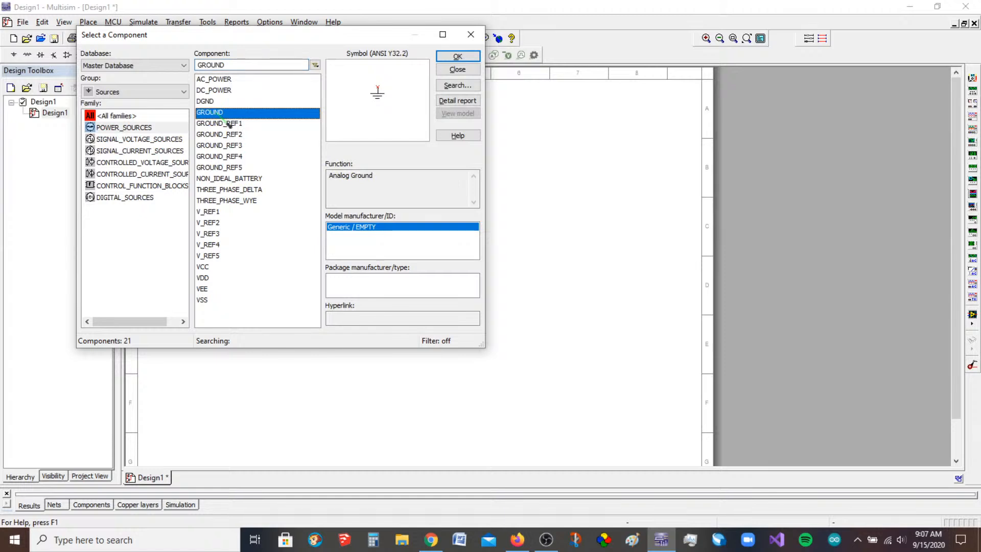
left_click(457, 57)
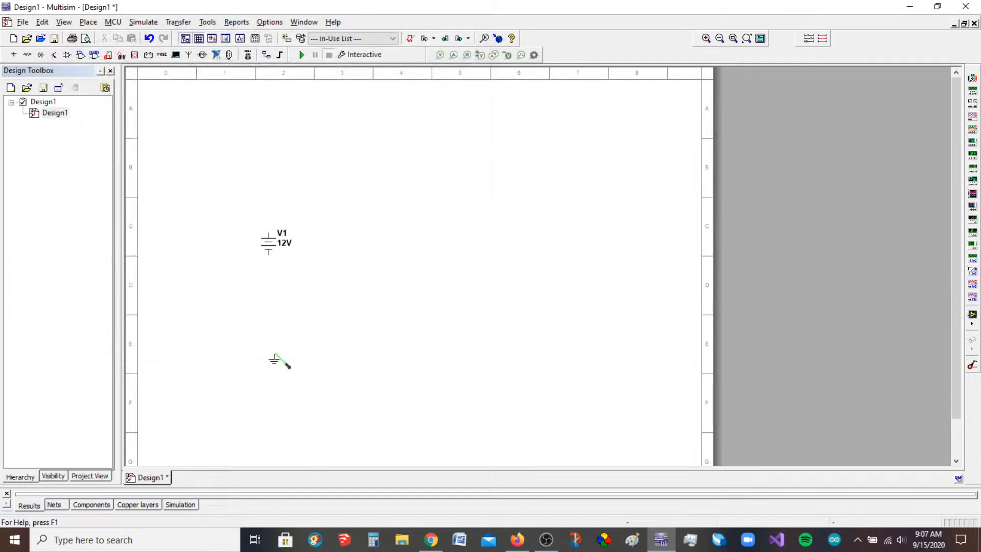
left_click(299, 322)
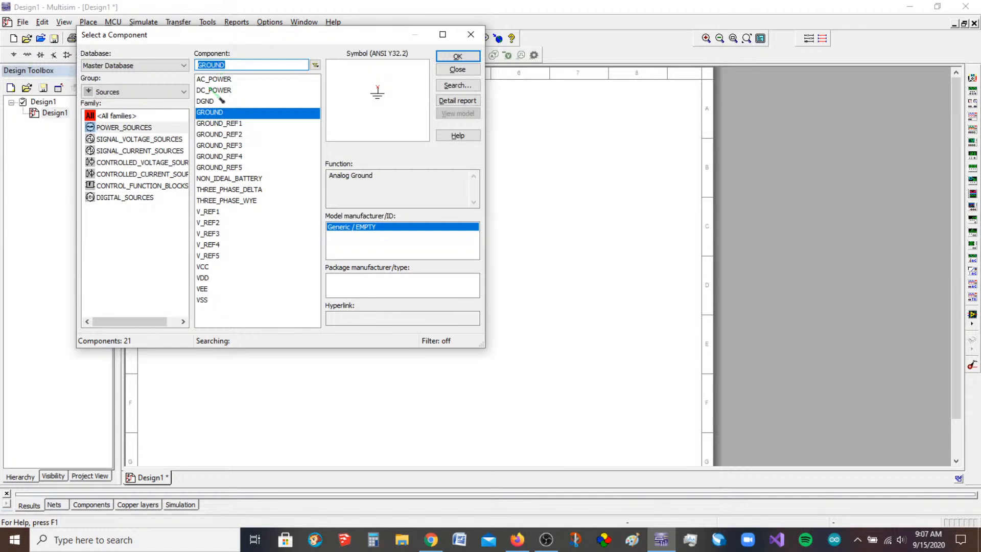
Step: Switch the component browser to the Basic group and show its RESISTOR family
left_click(158, 92)
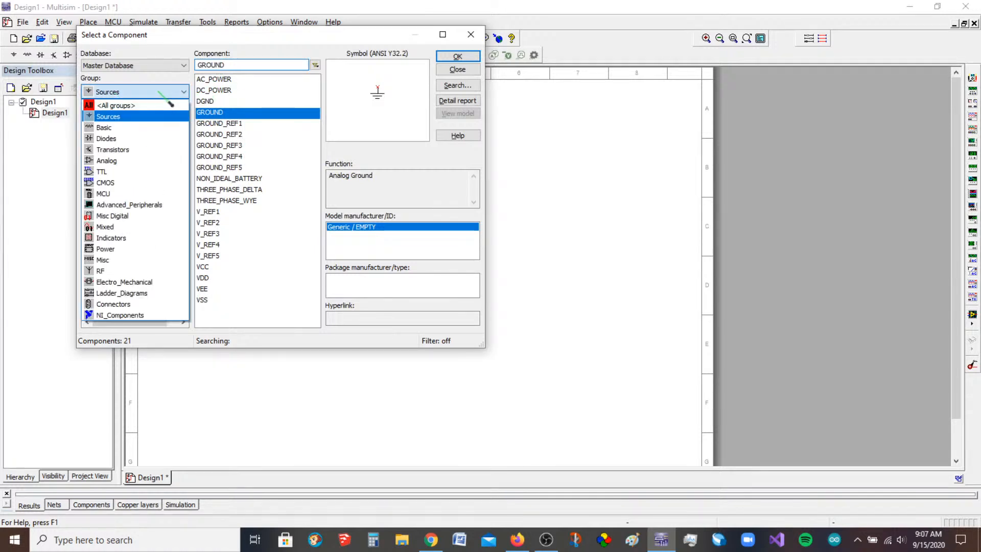
left_click(153, 129)
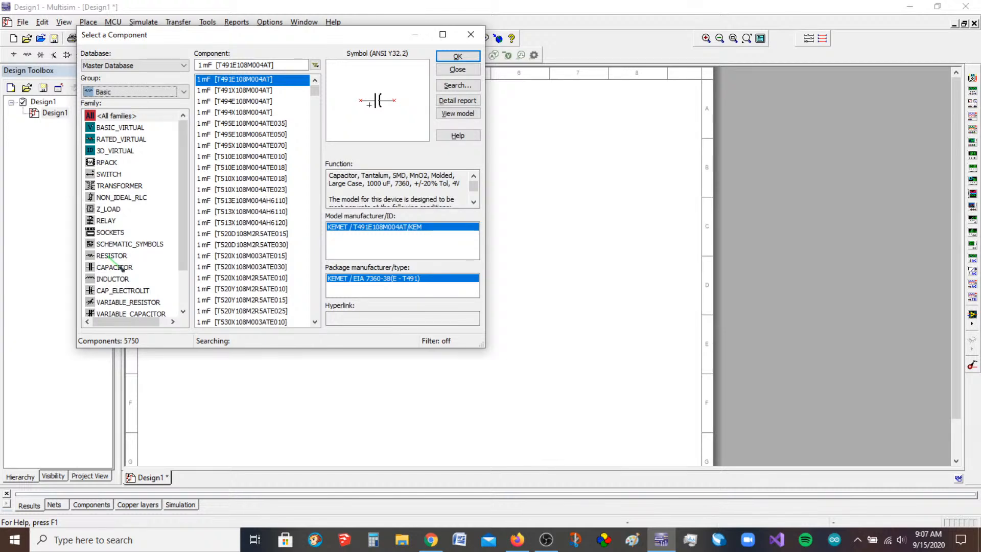
left_click(109, 256)
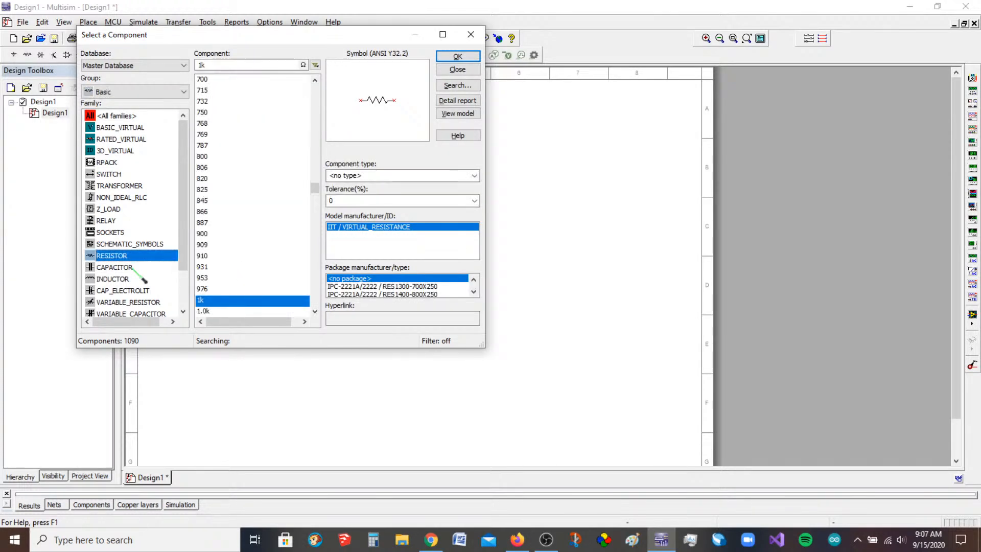
left_click(132, 267)
key("Down")
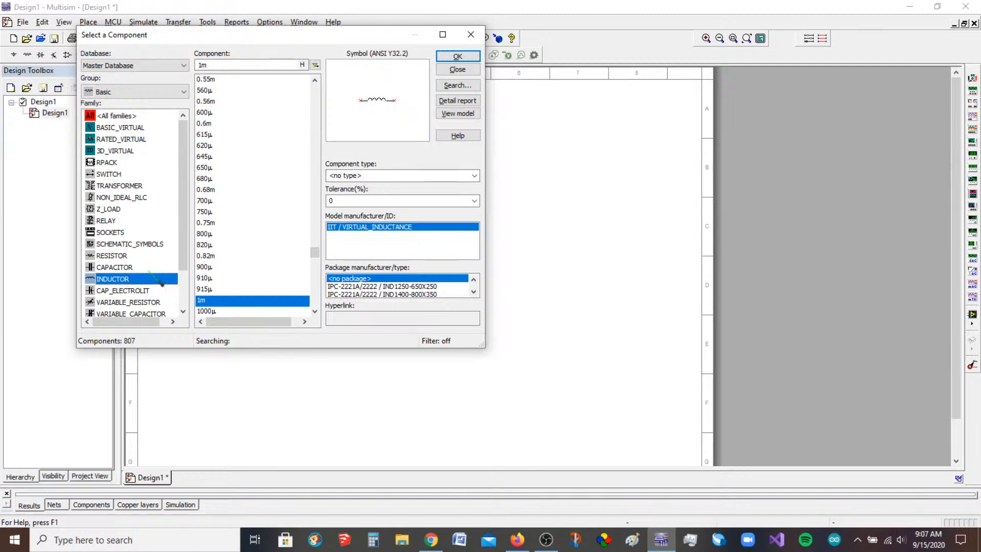
left_click(110, 256)
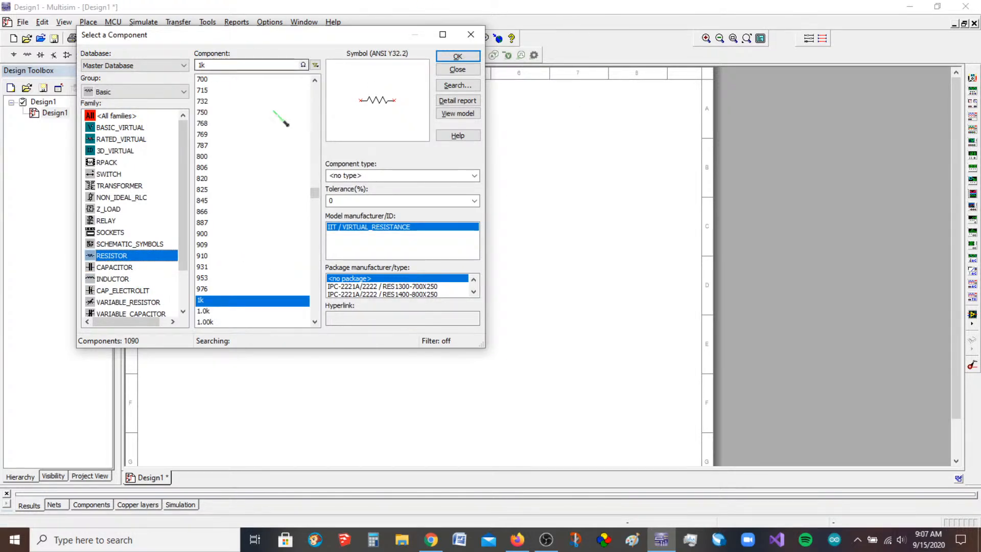
Step: Browse the list of resistor values available in the RESISTOR family
scroll(281, 198, "down", 20)
scroll(280, 205, "down", 20)
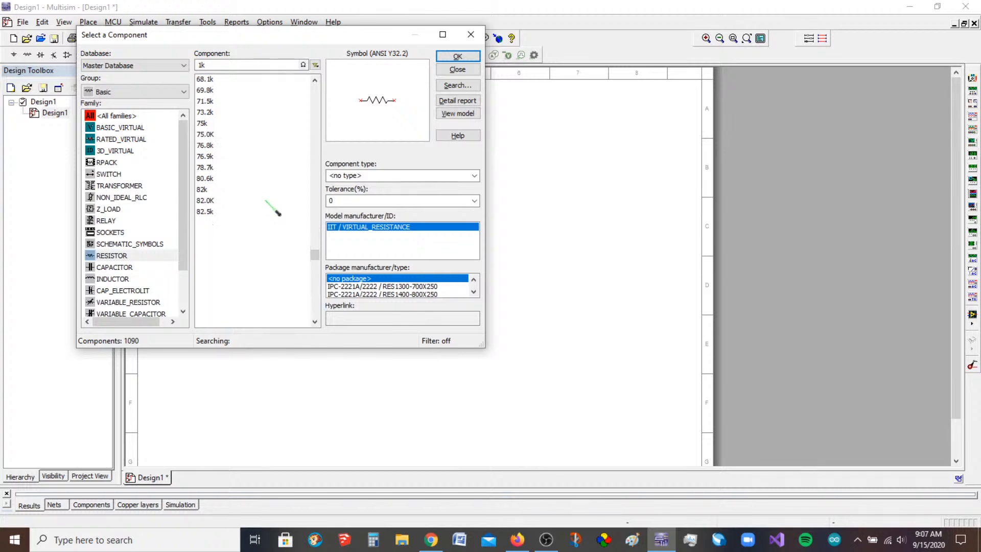
scroll(276, 219, "up", 20)
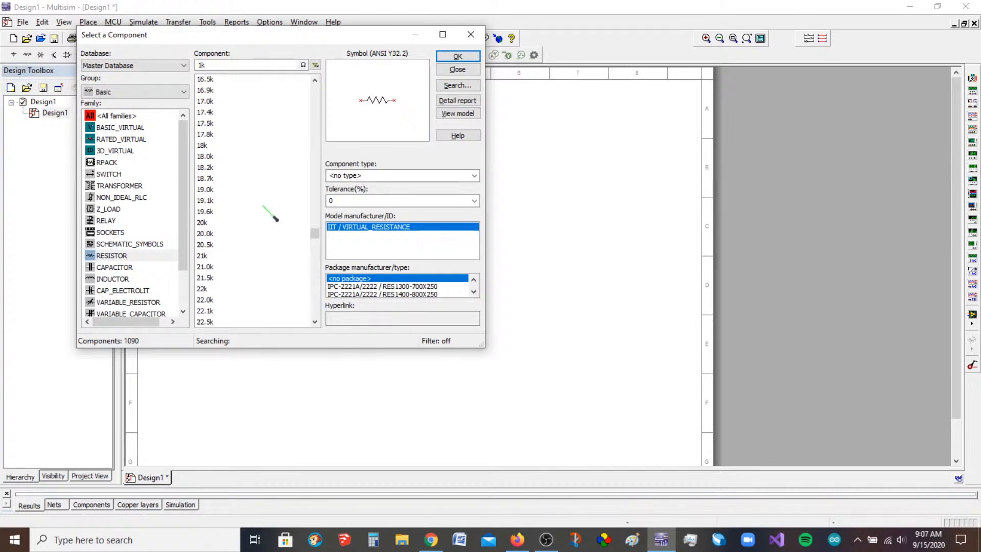
scroll(276, 219, "up", 20)
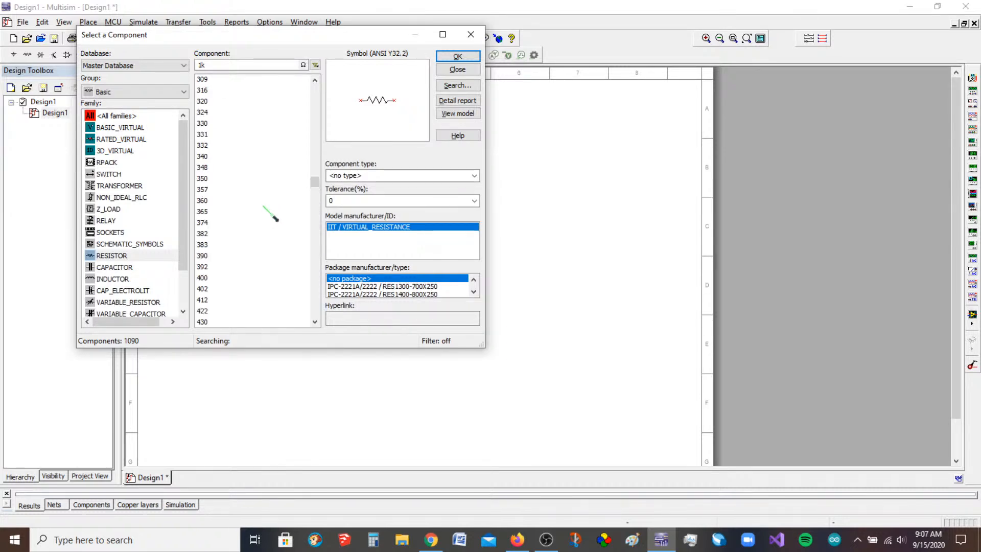
scroll(276, 219, "up", 20)
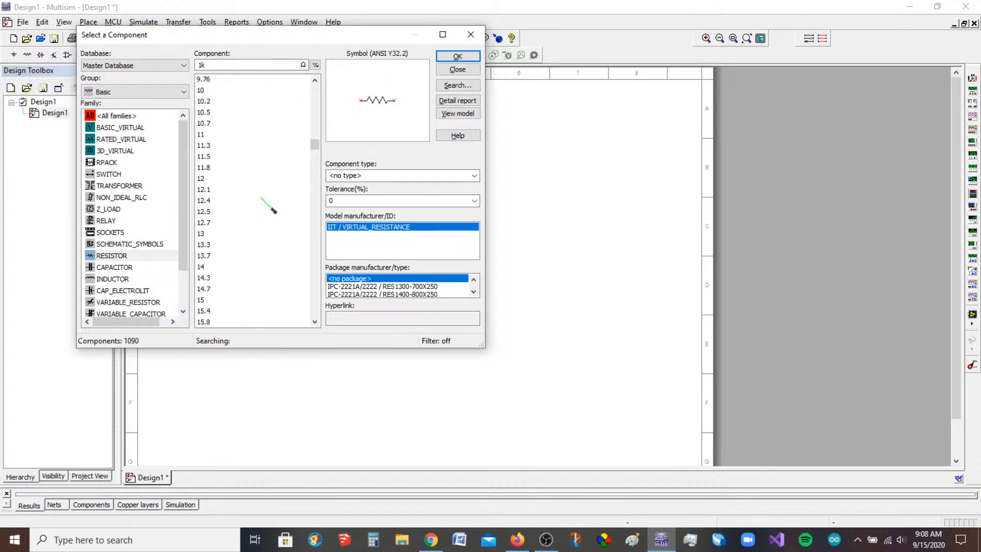
scroll(278, 204, "down", 20)
scroll(280, 187, "up", 16)
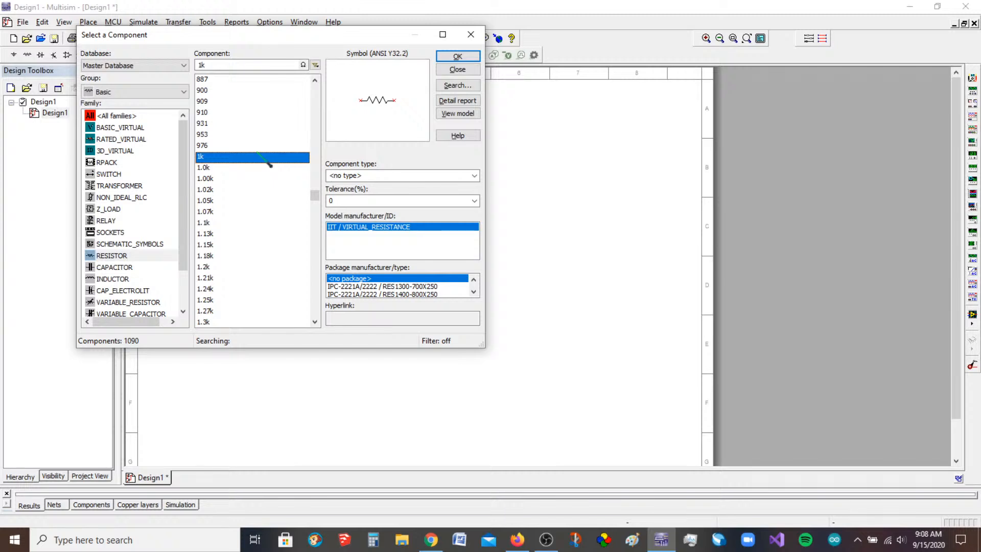
Step: Place three 1k resistors with no package on the sheet, to the right of the DC source
left_click(459, 57)
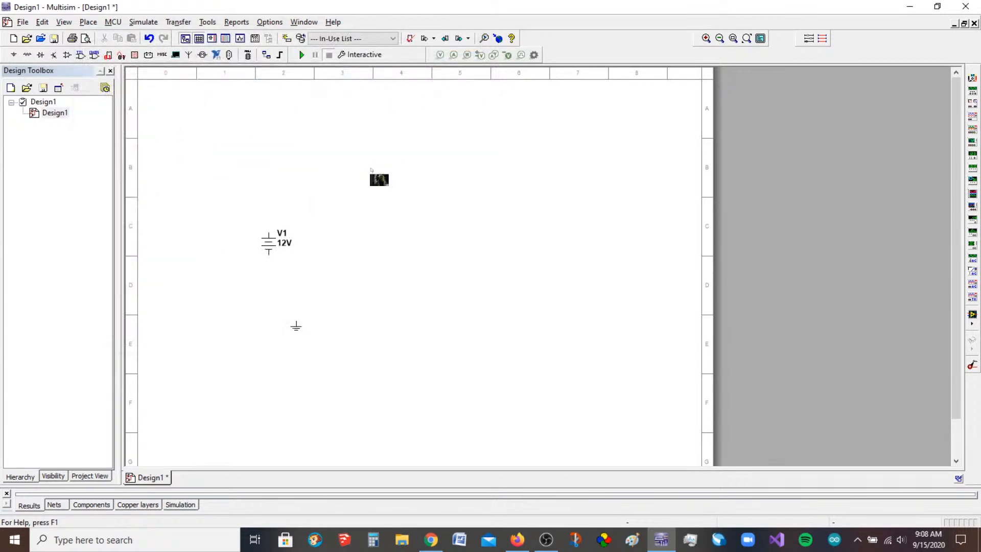
left_click(410, 213)
left_click(459, 58)
left_click(400, 210)
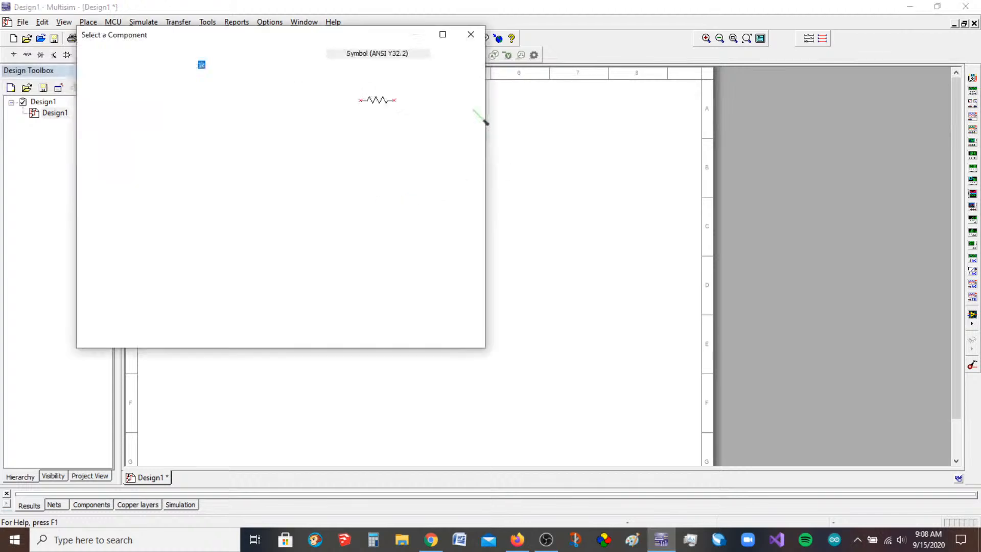
left_click(458, 58)
left_click(415, 262)
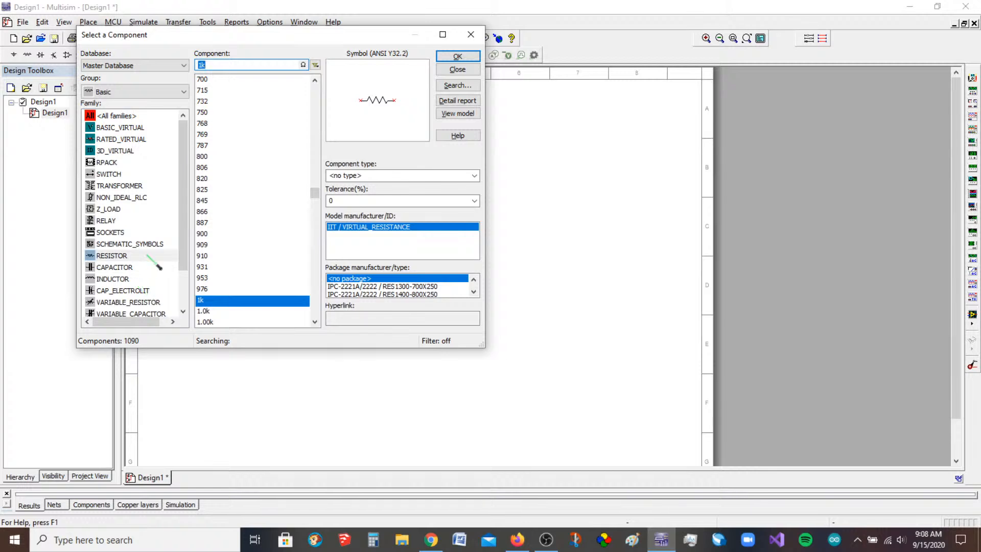
Step: Examine the CAPACITOR and INDUCTOR families of the Basic group
left_click(129, 268)
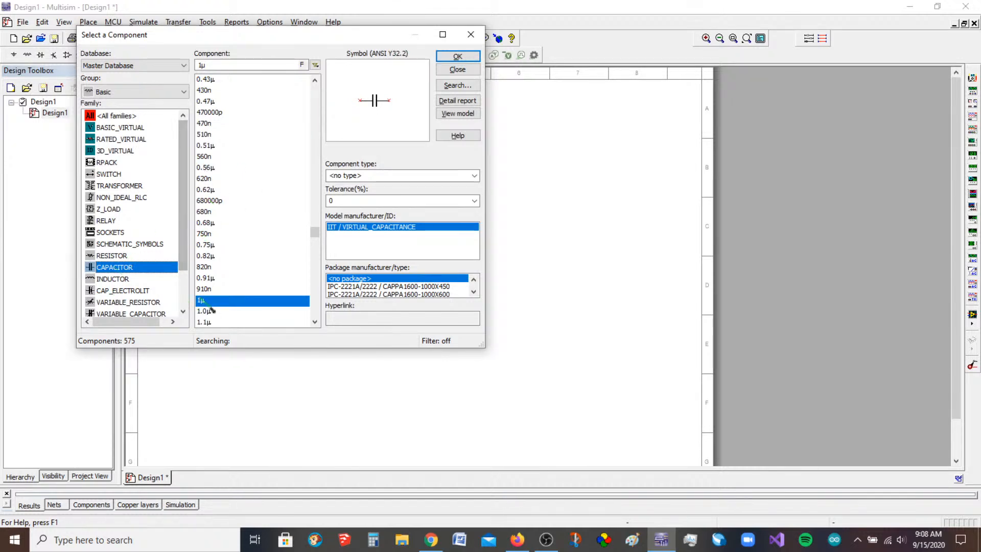
left_click(126, 279)
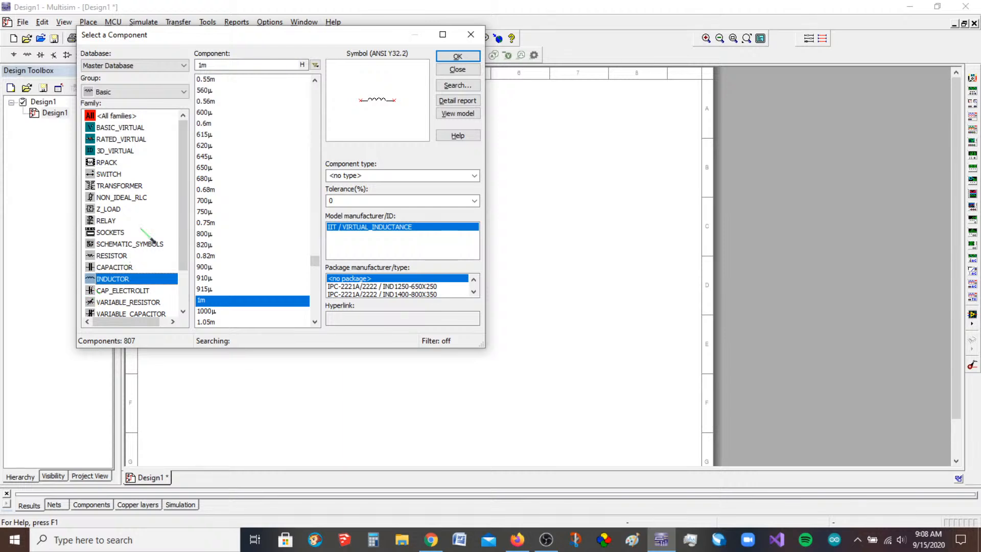
scroll(121, 220, "down", 2)
scroll(140, 221, "up", 2)
Step: Switch to the Diodes group and look through the part numbers of its DIODE family
left_click(162, 93)
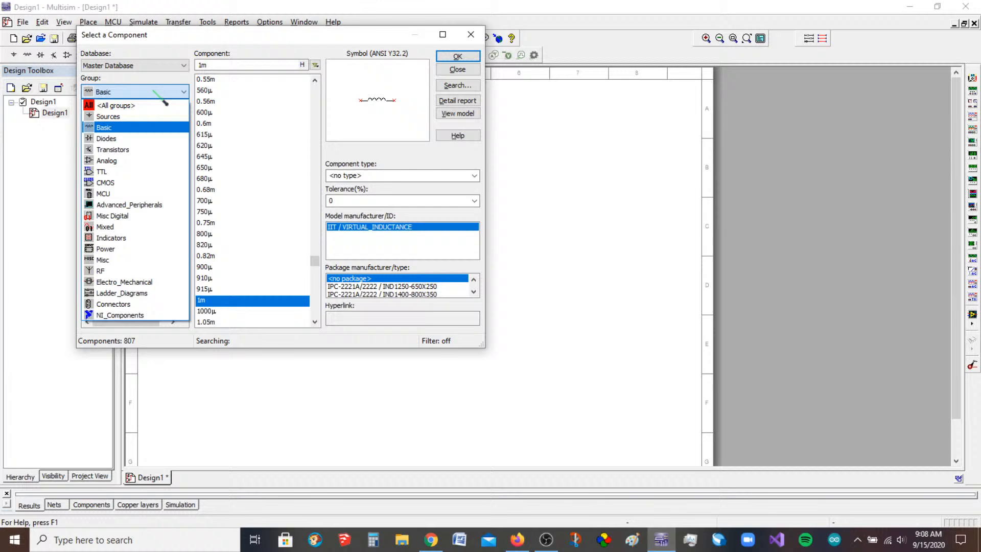
left_click(145, 142)
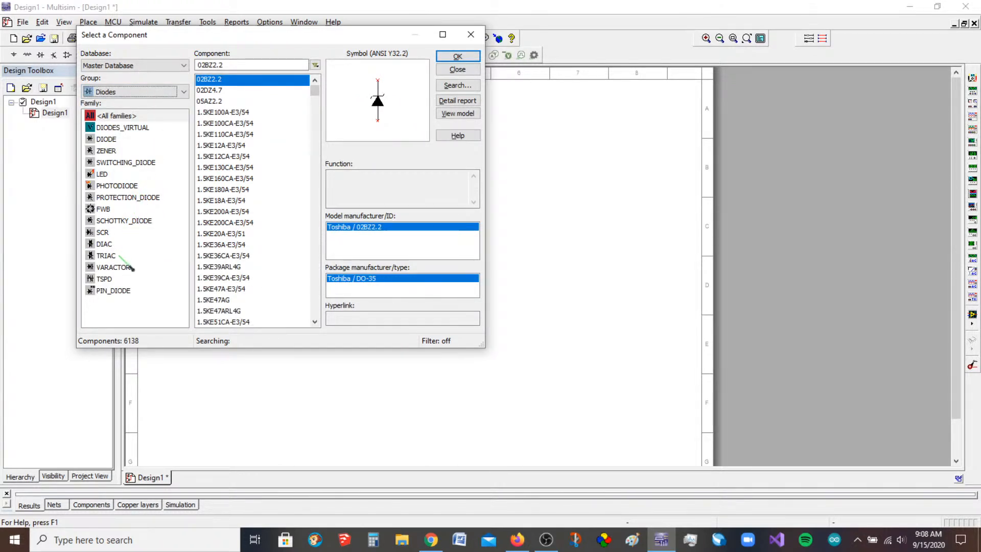
left_click(126, 140)
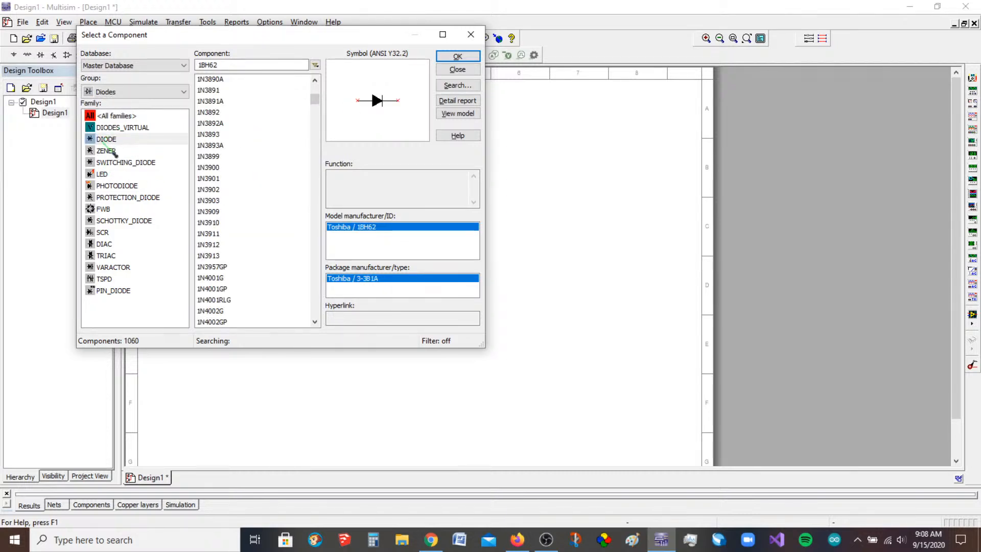
scroll(289, 163, "down", 20)
scroll(289, 163, "down", 20)
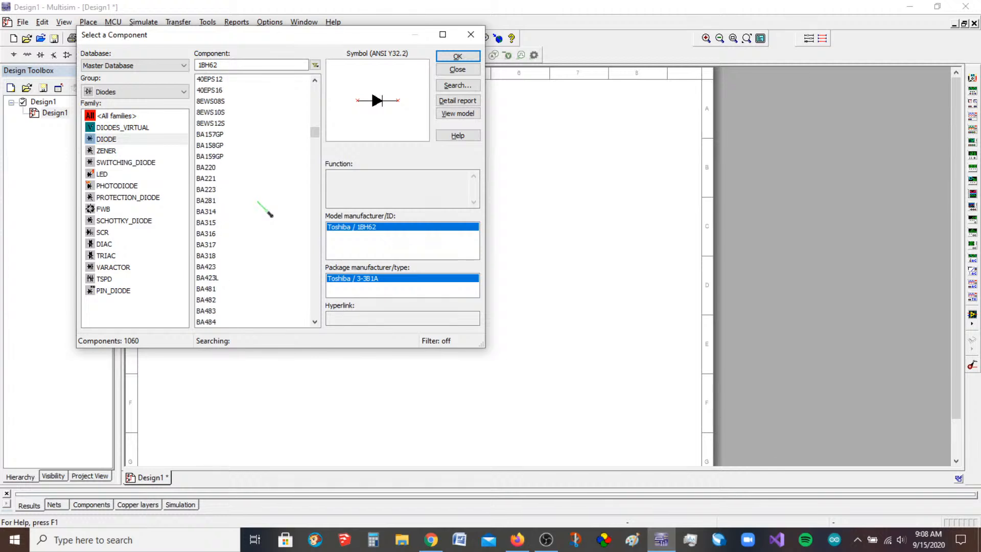
scroll(276, 216, "up", 20)
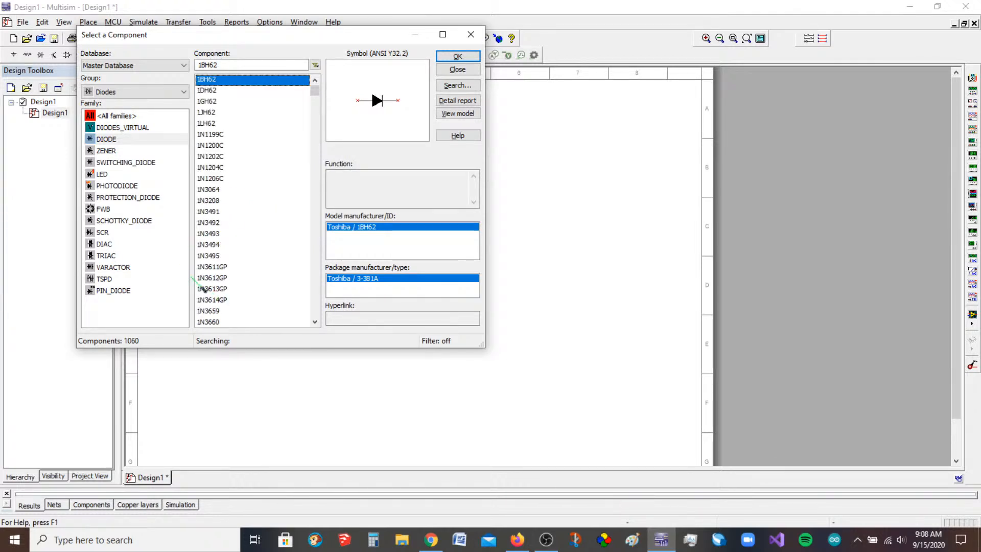
scroll(242, 179, "down", 12)
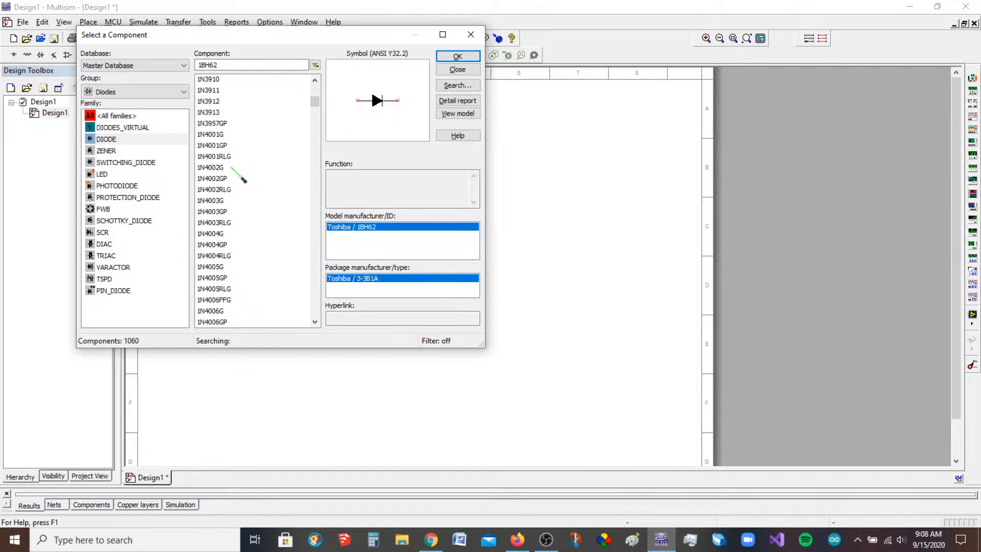
scroll(233, 169, "up", 12)
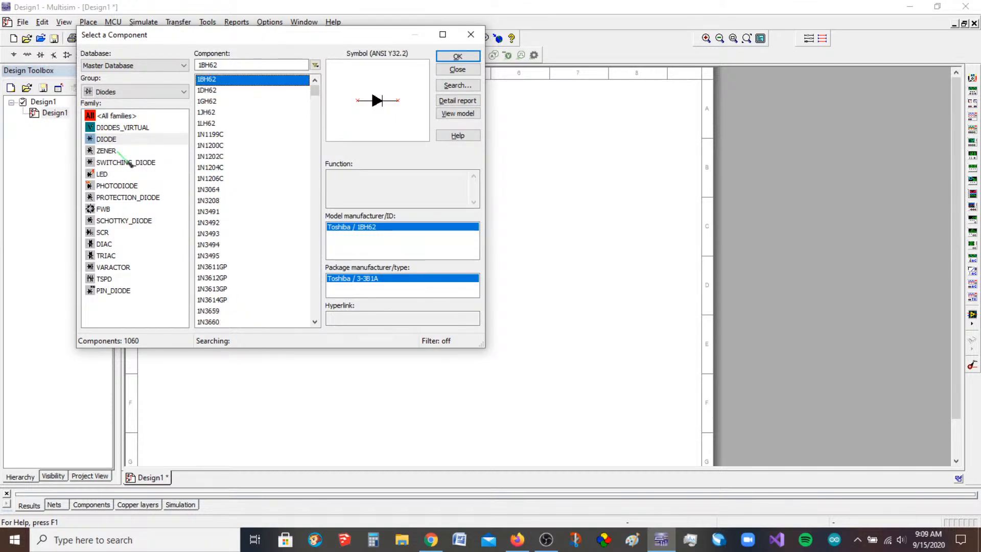
Step: Compare the configurable DIODE and ZENER parts in the DIODES_VIRTUAL family
left_click(152, 131)
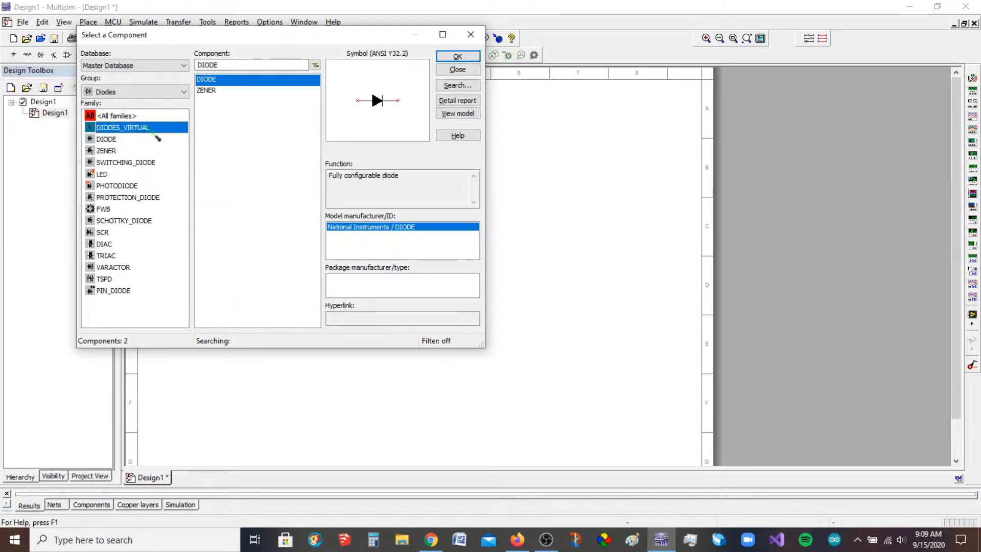
left_click(220, 92)
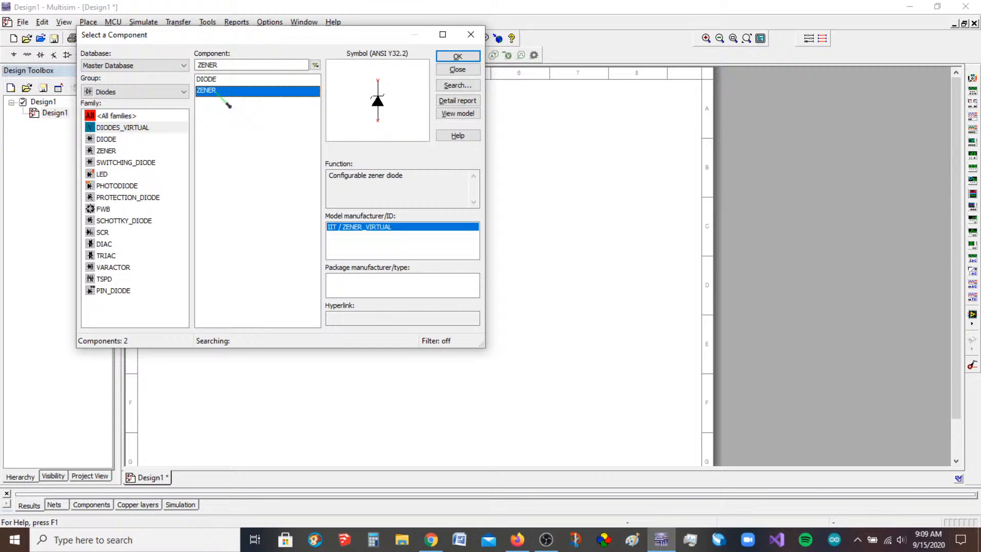
left_click(218, 79)
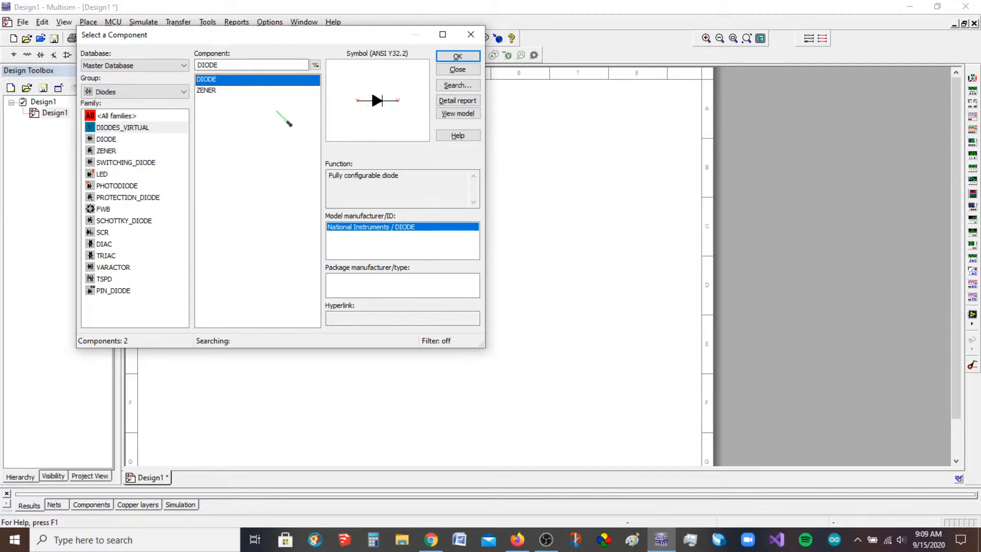
left_click(139, 126)
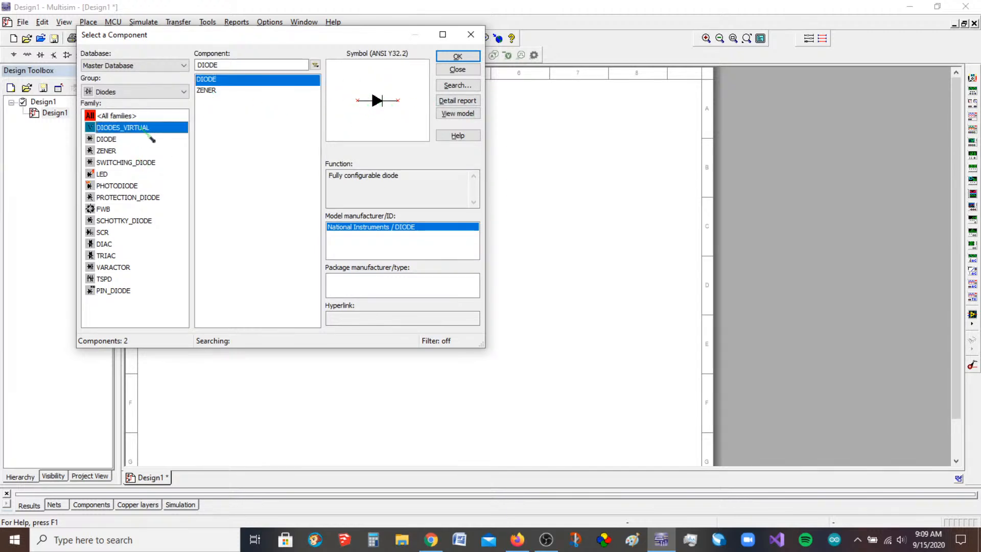
left_click(223, 90)
key("Up")
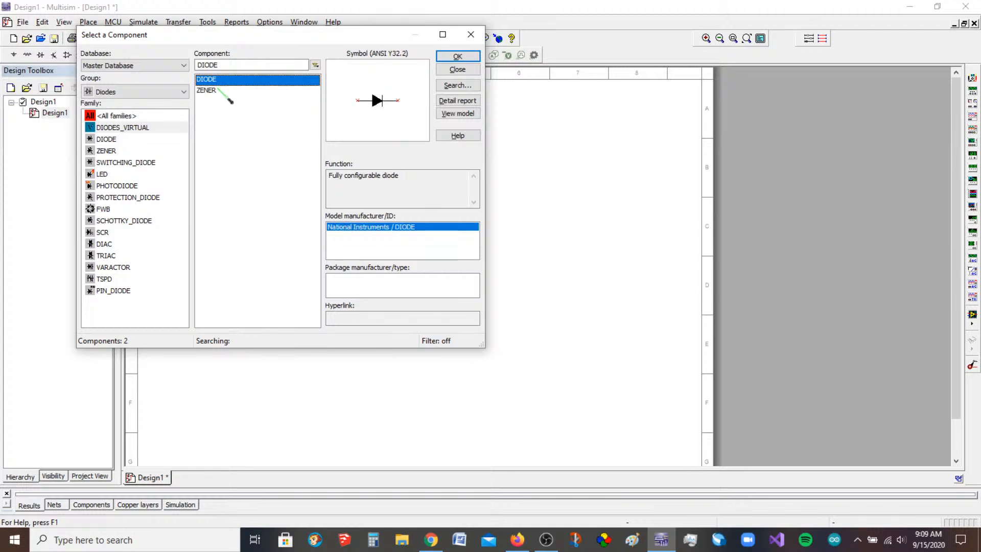
key("Down")
key("Up")
Step: Compare the function descriptions of LED_red, LED_green, LED_blue and LED_ir in the LED family
left_click(115, 174)
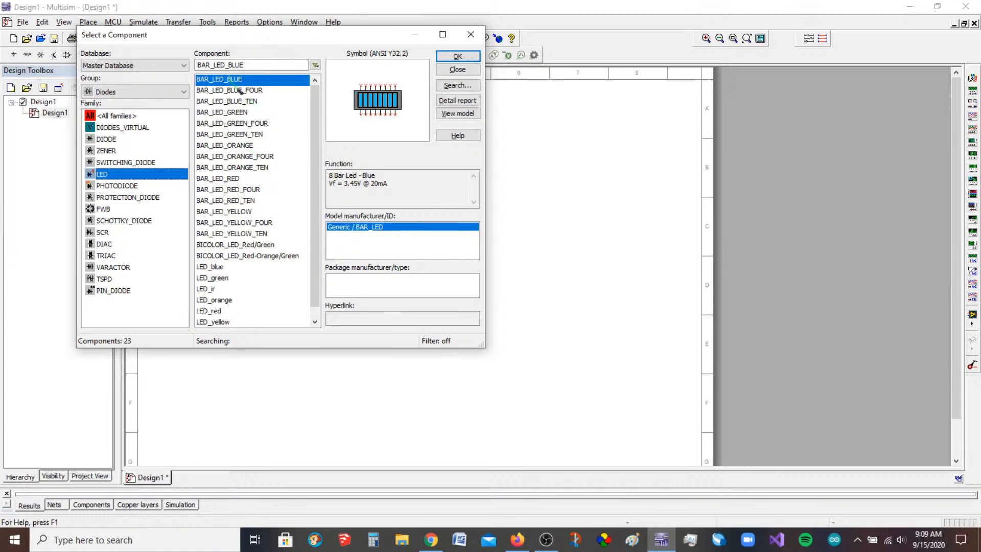
scroll(219, 260, "down", 1)
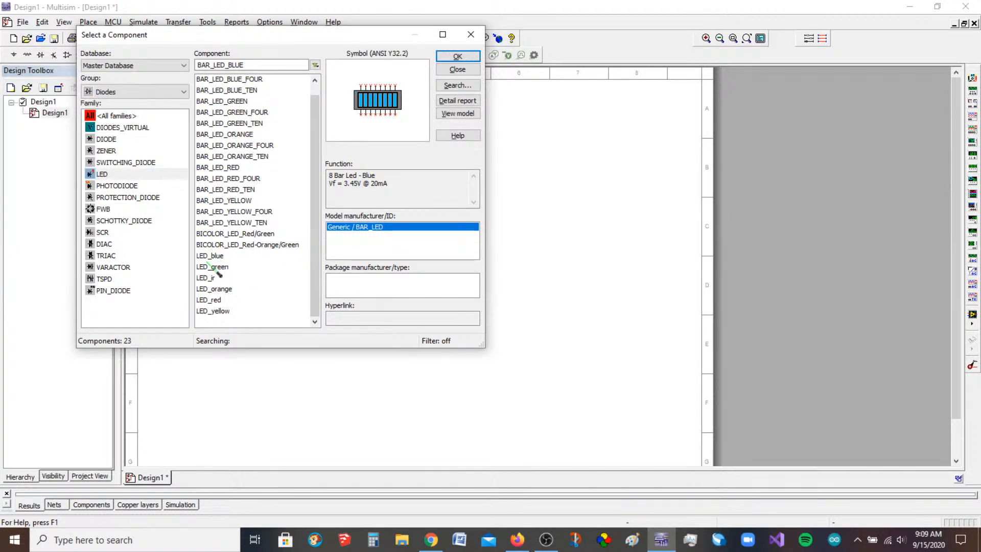
left_click(219, 303)
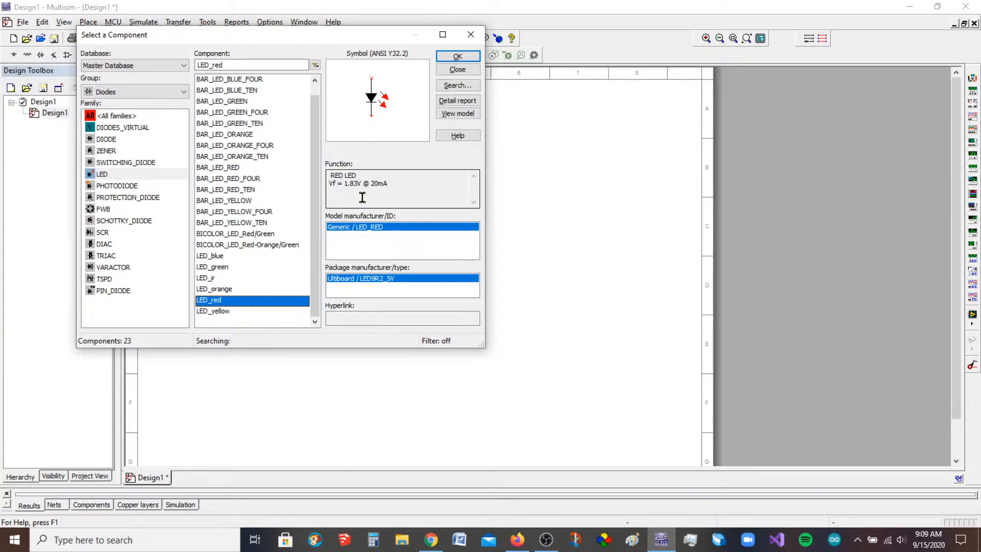
left_click(219, 268)
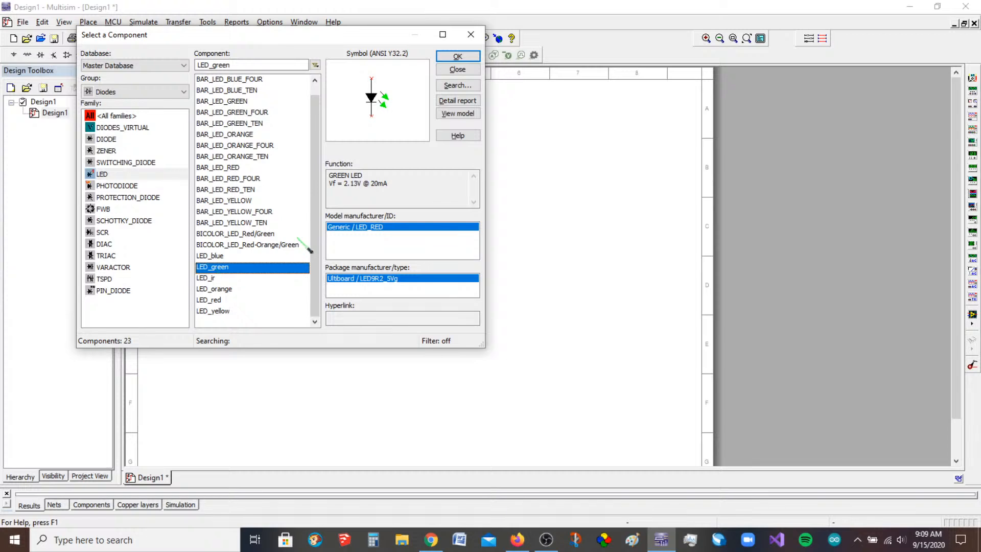
left_click(225, 301)
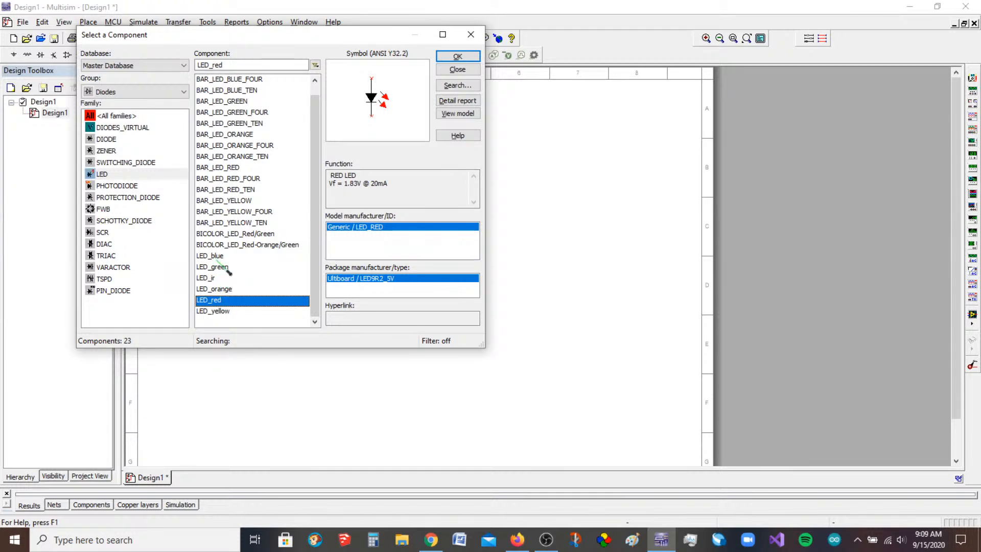
left_click(215, 257)
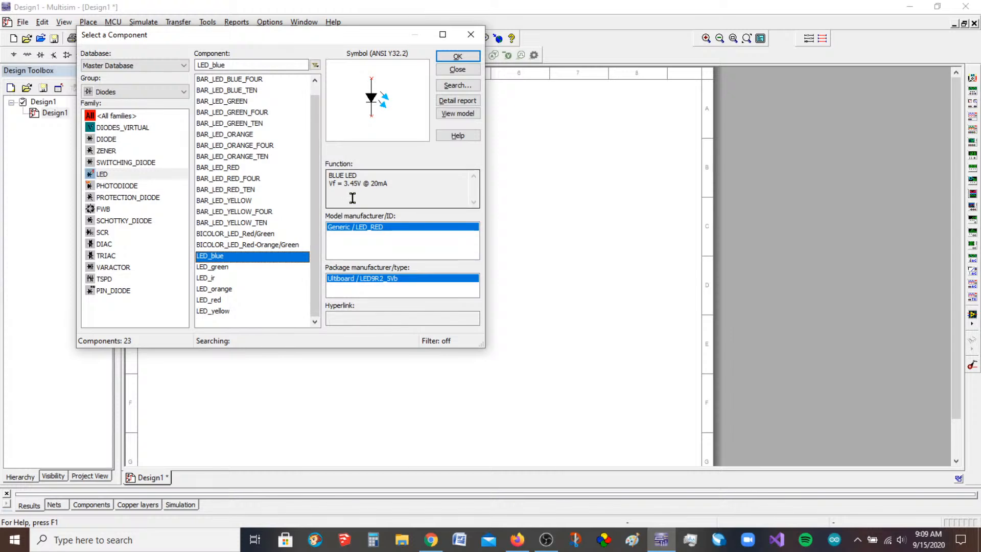
left_click(228, 278)
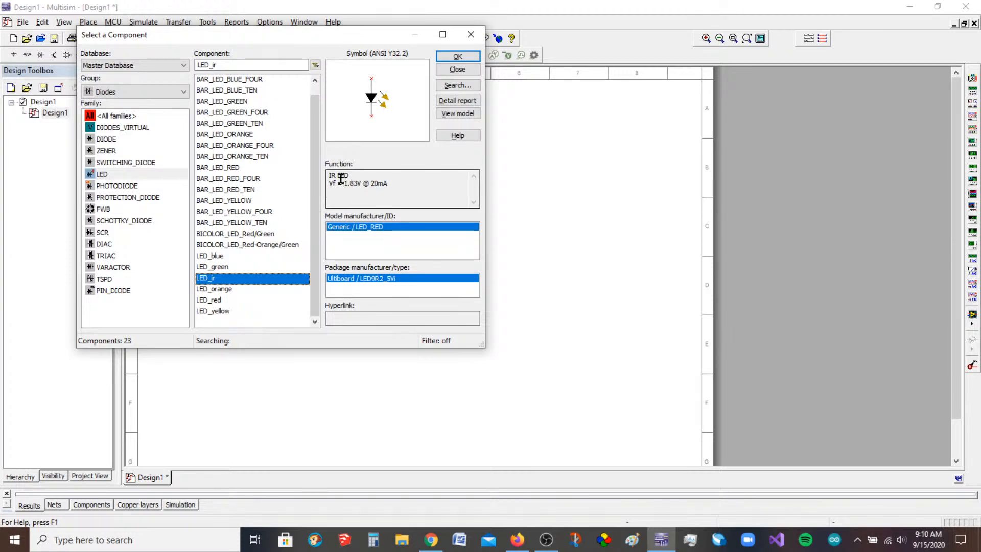
left_click_drag(329, 176, 350, 176)
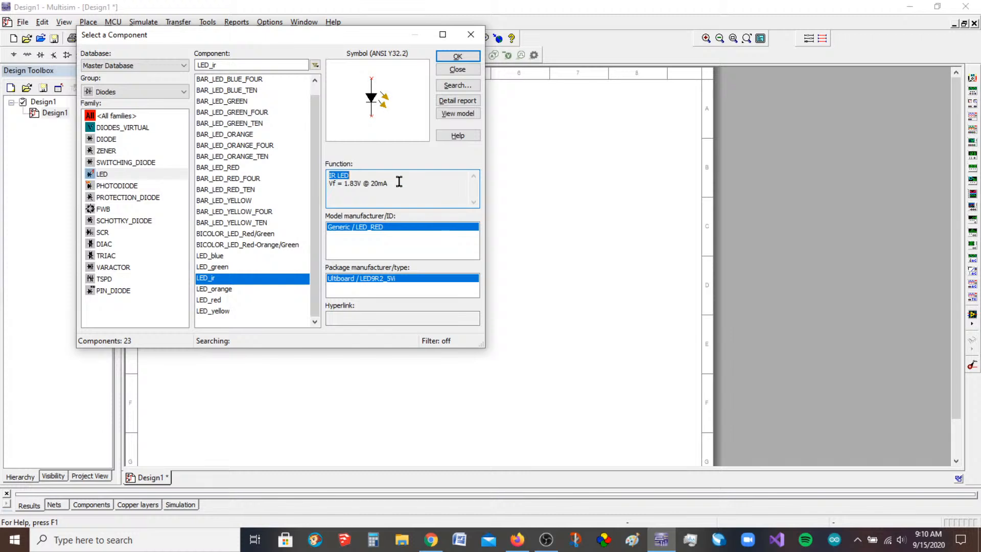
Step: Compare the function descriptions of LED_ir, LED_orange, LED_red, LED_yellow and LED_green, and close the component browser
left_click_drag(395, 184, 331, 181)
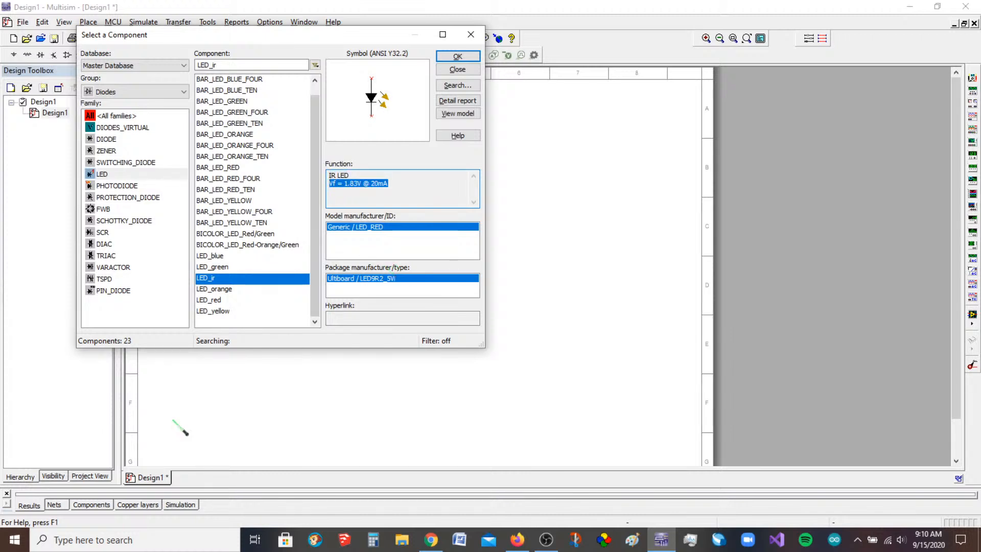
left_click(225, 289)
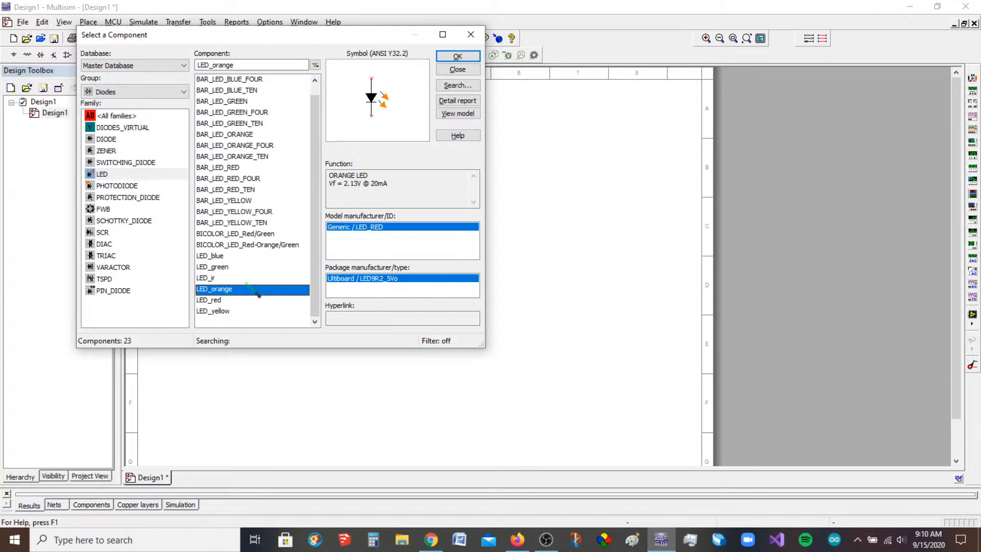
left_click(224, 302)
left_click(228, 311)
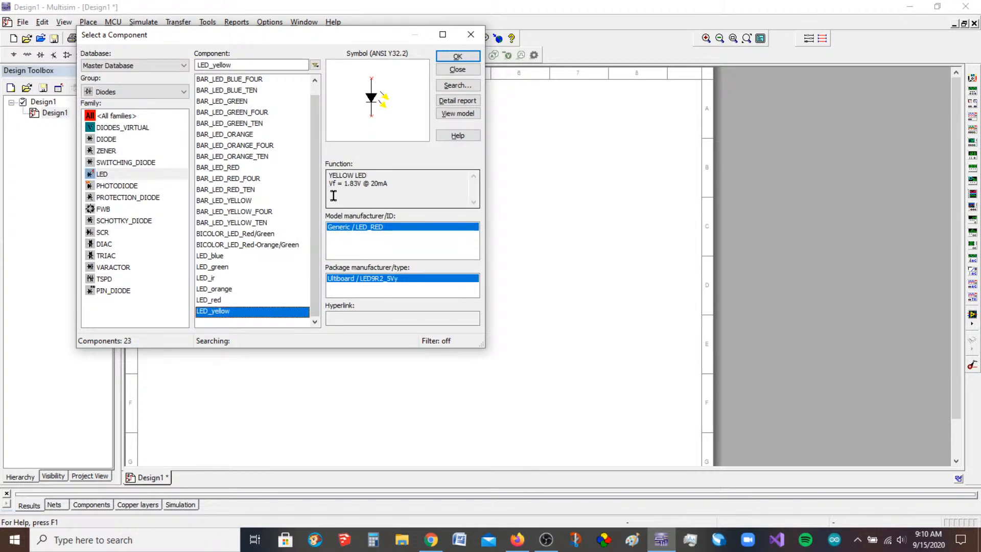
left_click(227, 300)
left_click(239, 312)
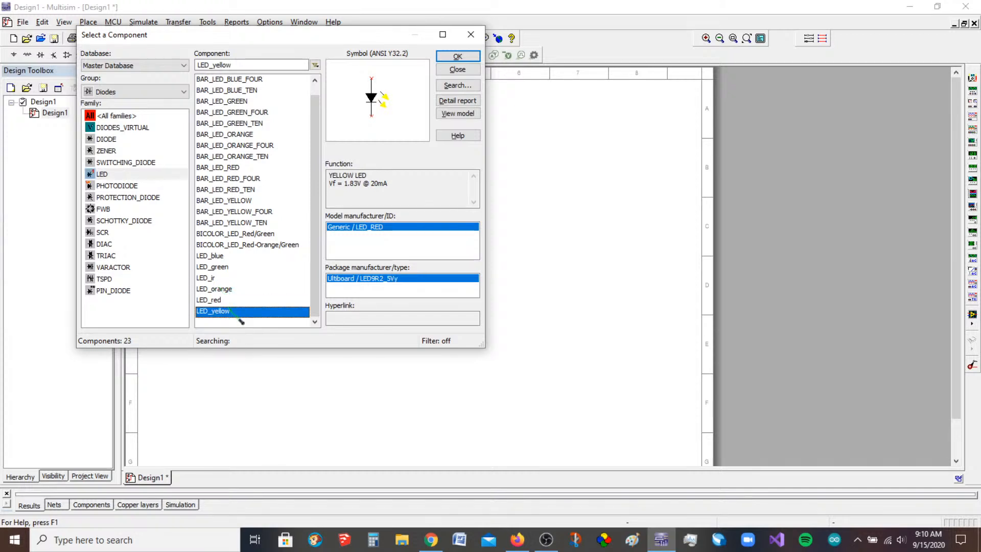
left_click(228, 300)
left_click(220, 279)
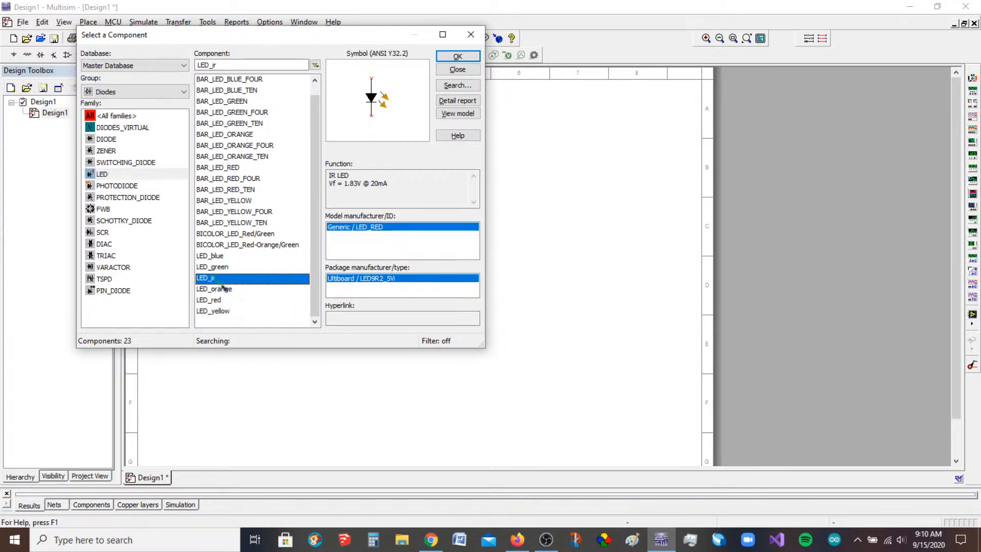
left_click(238, 311)
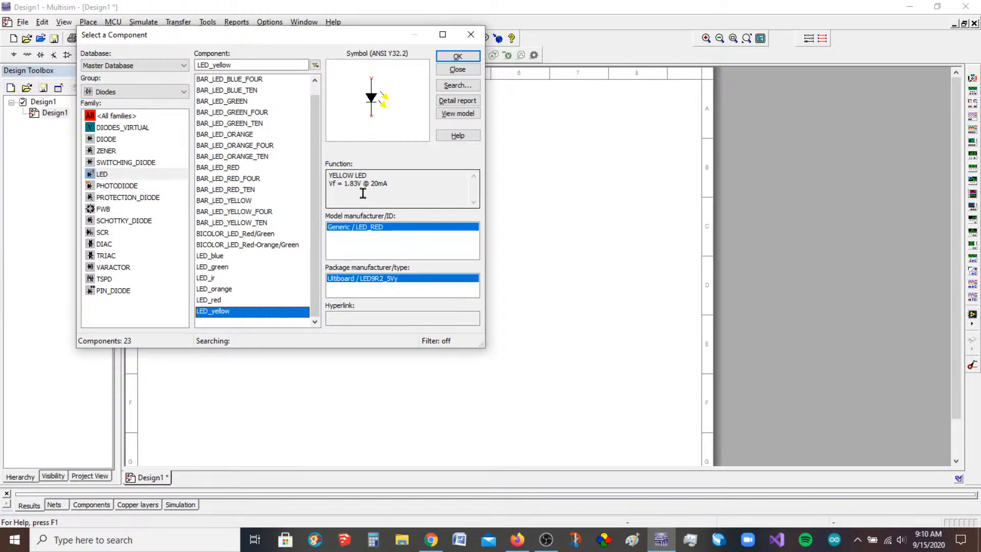
left_click_drag(361, 183, 343, 184)
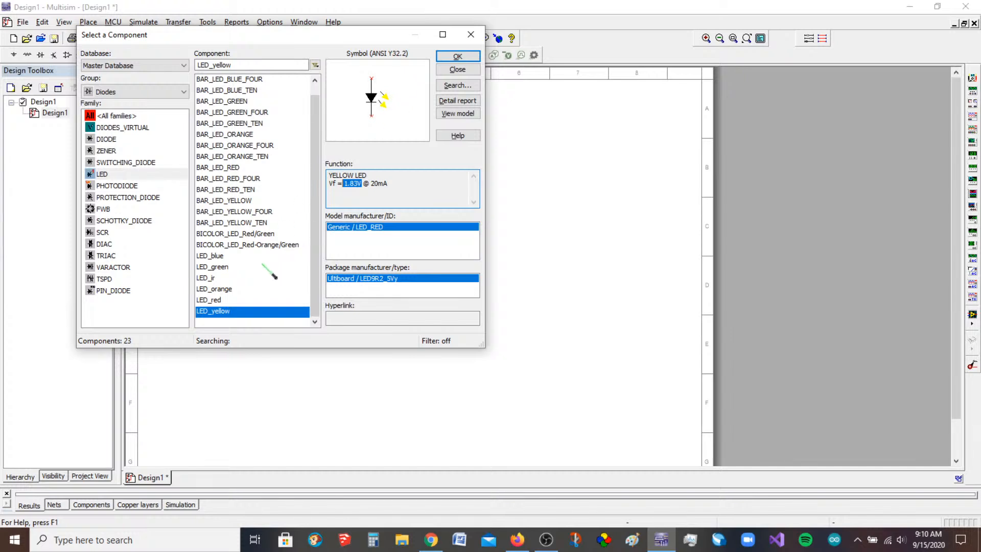
left_click(231, 267)
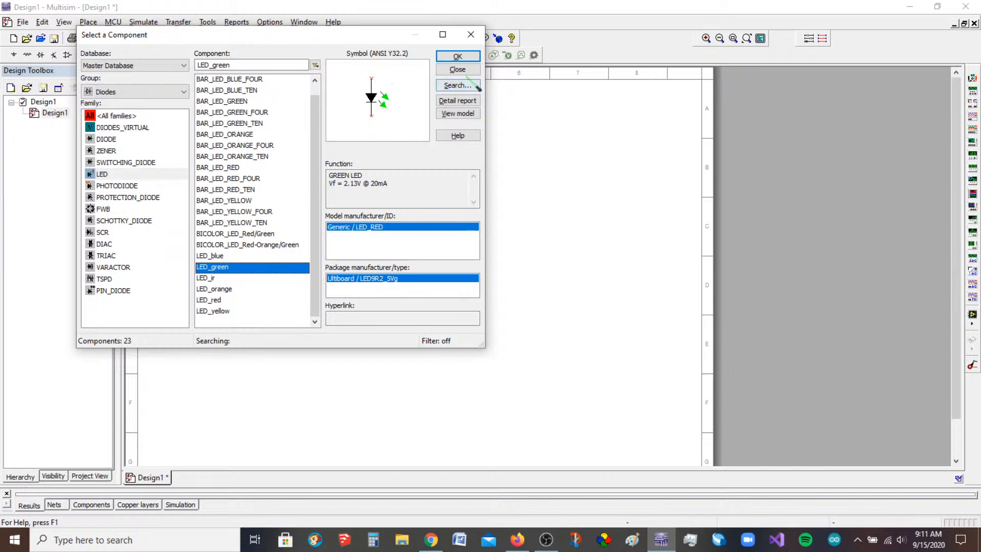
left_click(472, 71)
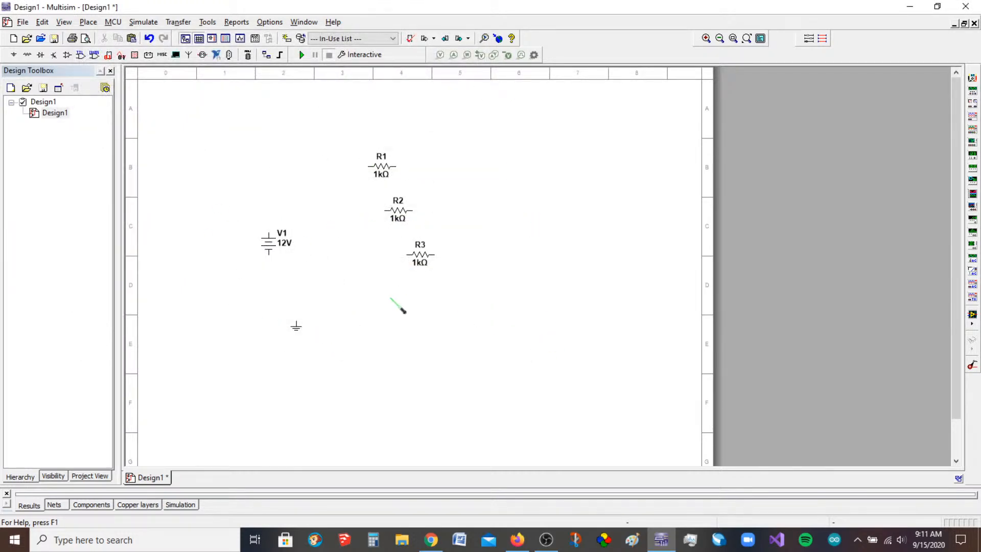
Step: Examine the placed source, ground and three resistors on the sheet at different magnifications
scroll(418, 305, "down", 1)
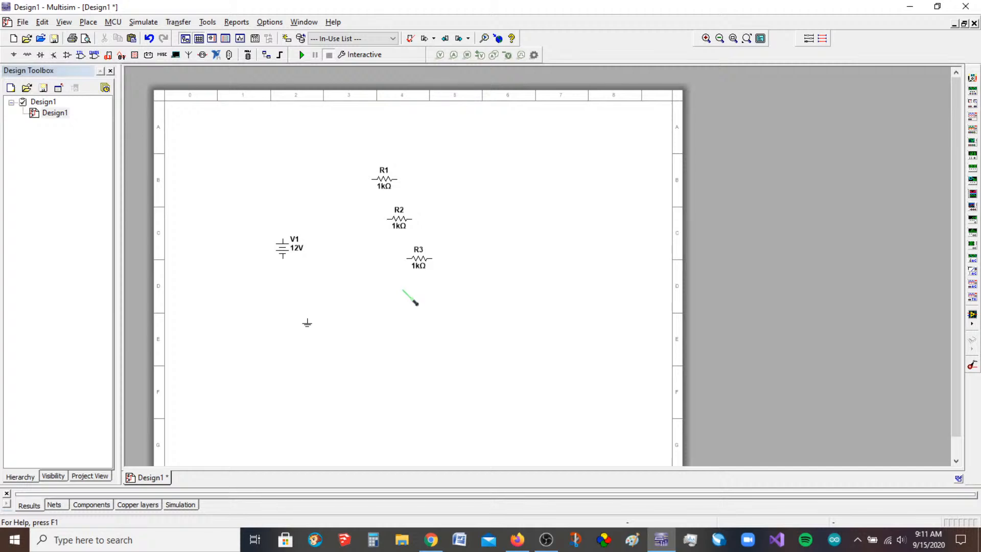
scroll(407, 297, "up", 2)
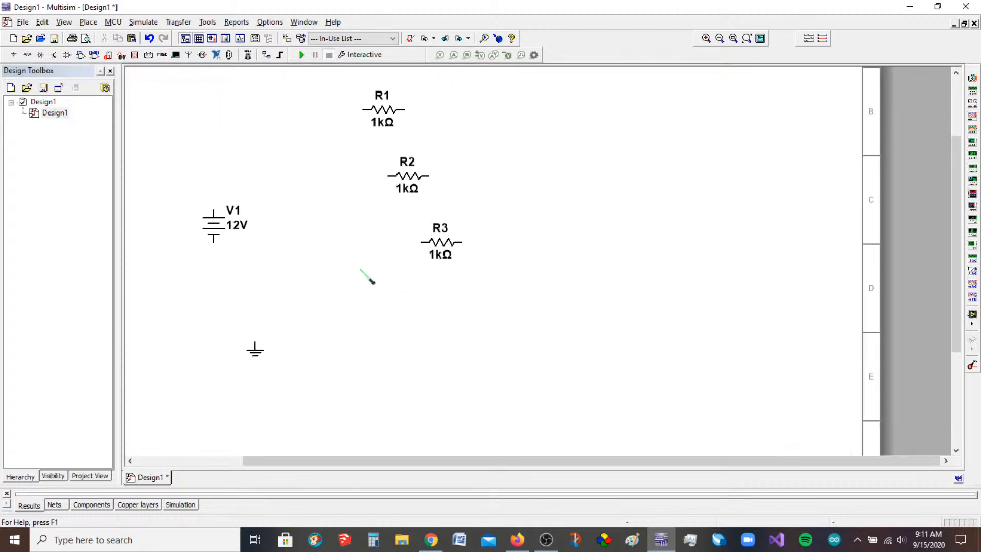
scroll(351, 274, "down", 1)
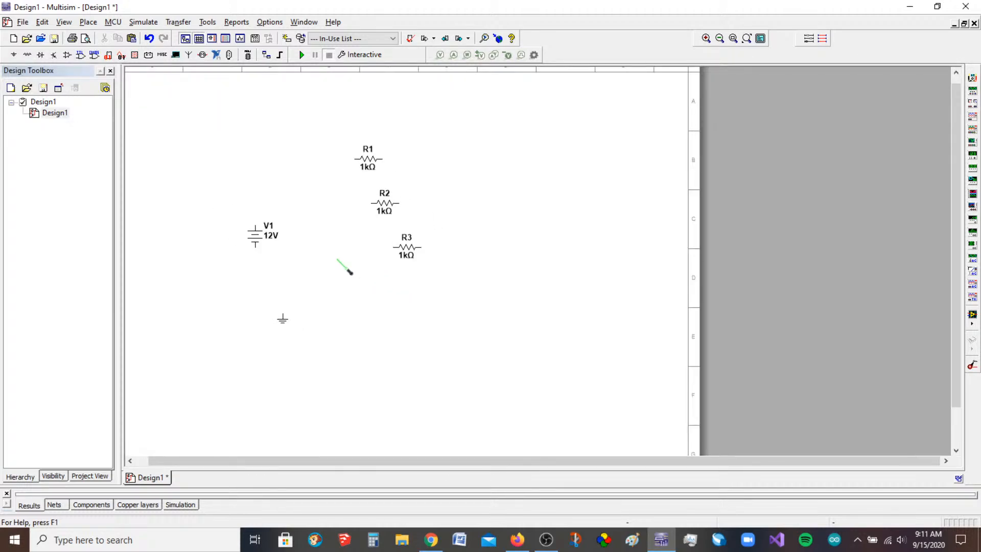
scroll(297, 251, "up", 1)
scroll(297, 250, "up", 1)
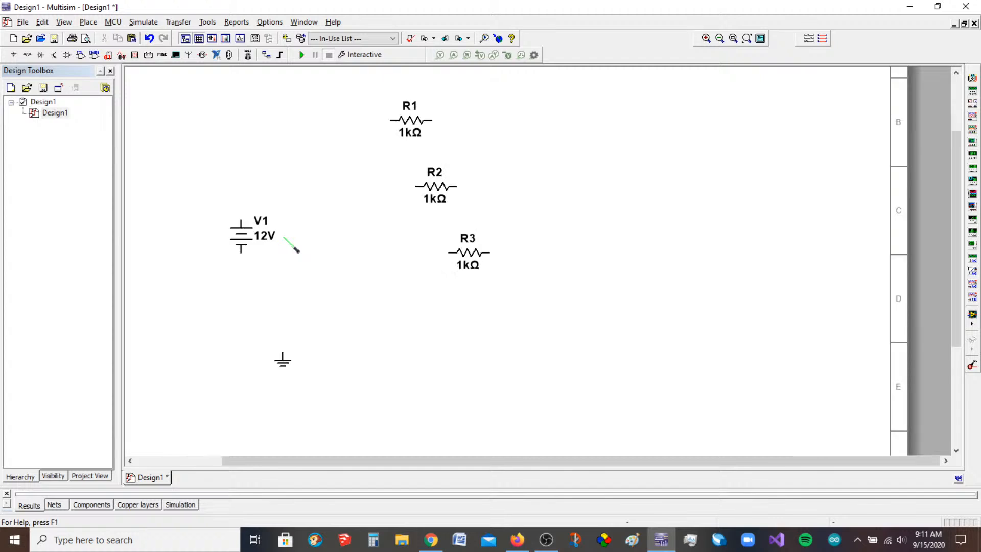
scroll(293, 249, "up", 1)
scroll(292, 249, "down", 1)
scroll(293, 247, "down", 1)
scroll(293, 245, "down", 1)
scroll(292, 245, "up", 2)
left_click_drag(484, 468, 456, 475)
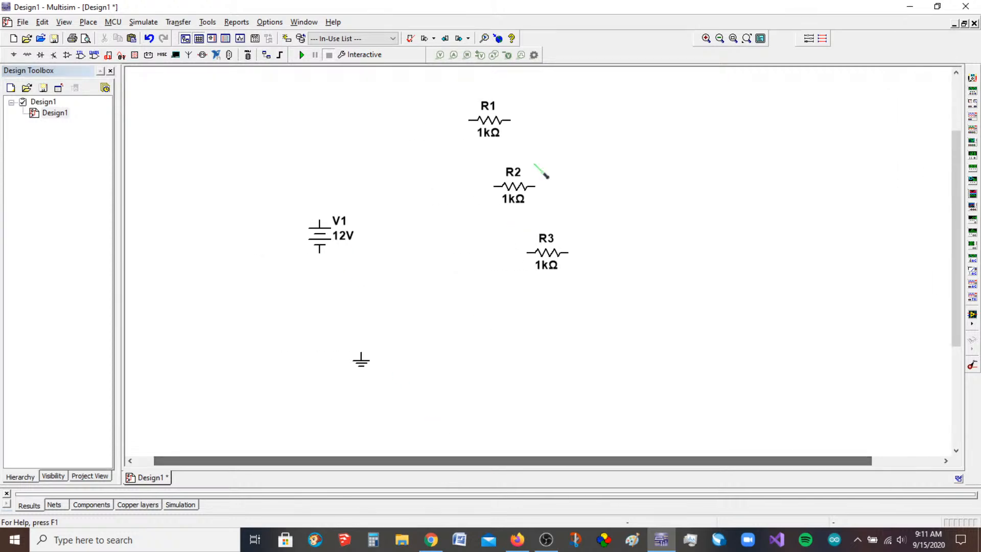
Step: Spread out the resistors, with R1 above the source, R2 farther to its right and R3 below R1
left_click_drag(491, 134, 407, 190)
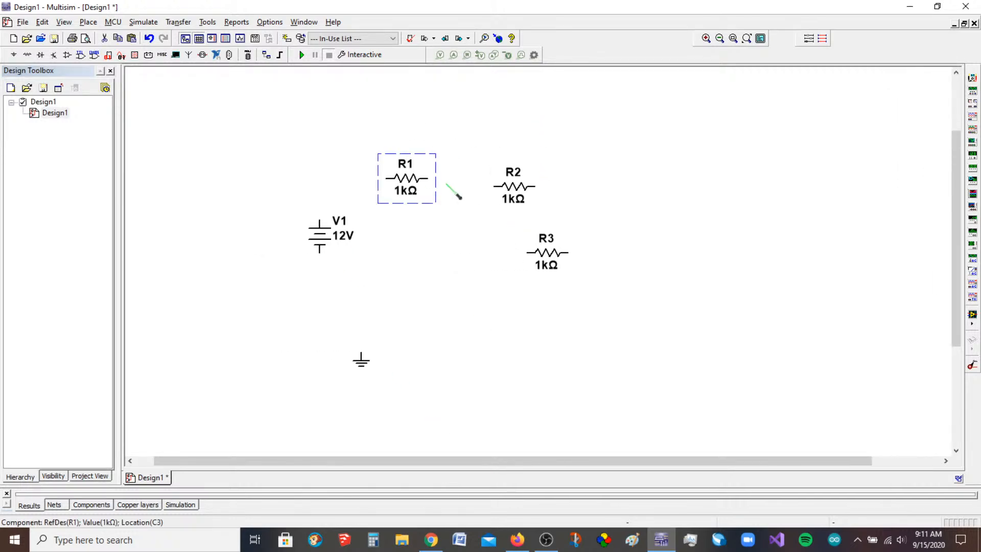
left_click_drag(511, 186, 536, 186)
left_click_drag(557, 261, 424, 302)
left_click(548, 199)
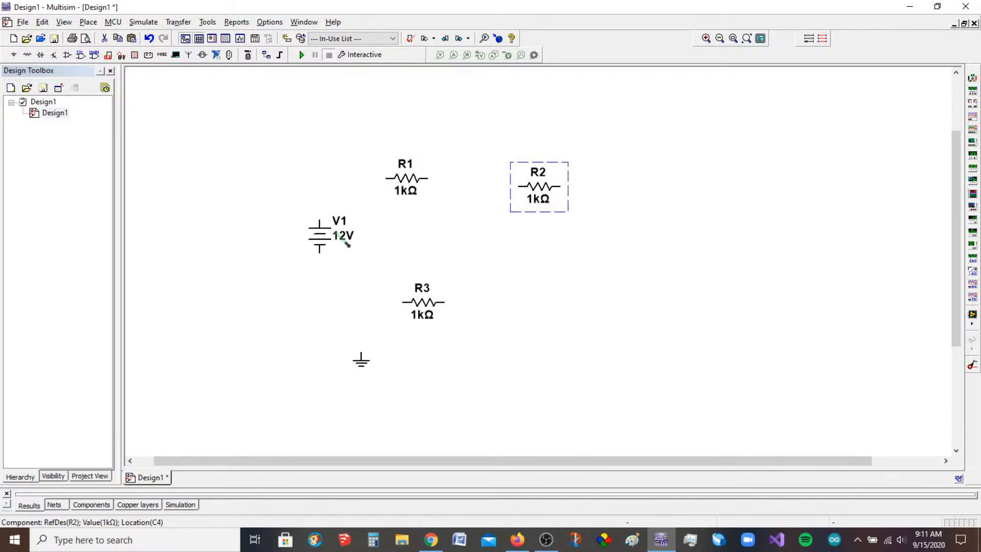
Step: Move source V1 down and to the left, and line up R1, R2 and R3 in an evenly spaced horizontal row above it
left_click_drag(320, 234, 287, 252)
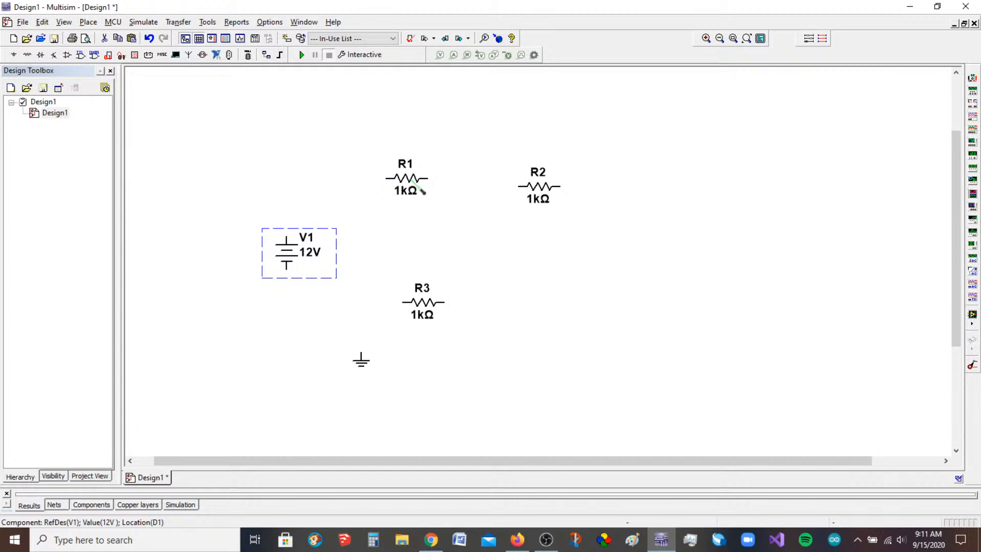
left_click_drag(407, 179, 357, 196)
left_click_drag(536, 202, 438, 202)
left_click_drag(427, 309, 526, 201)
left_click(509, 316)
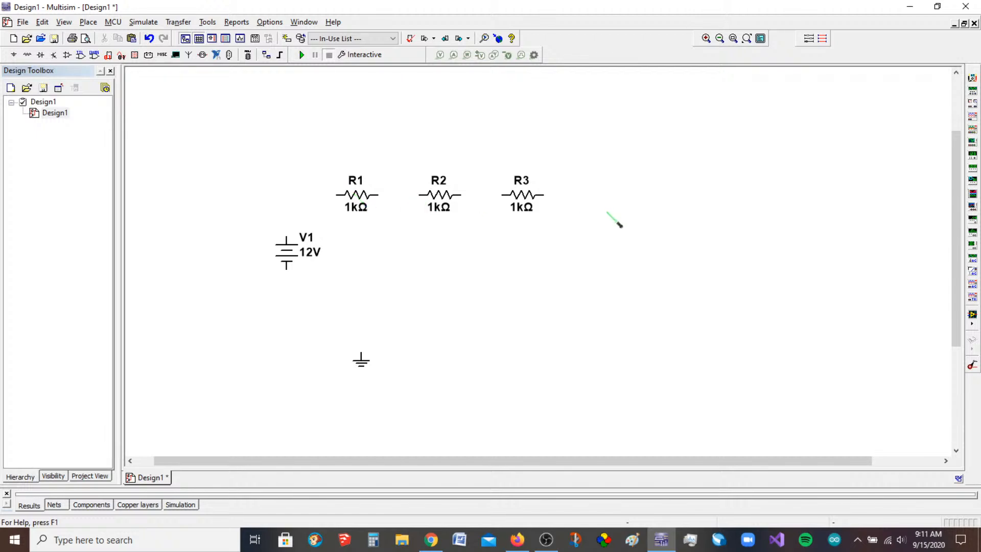
mouse_move(530, 207)
left_mouse_down()
mouse_move(427, 287)
mouse_move(458, 275)
mouse_move(532, 205)
left_mouse_up()
left_click(539, 273)
Step: Draw a winding wire with several bends from V1's positive terminal to R1, and remove that wire
left_click(286, 236)
key("Escape")
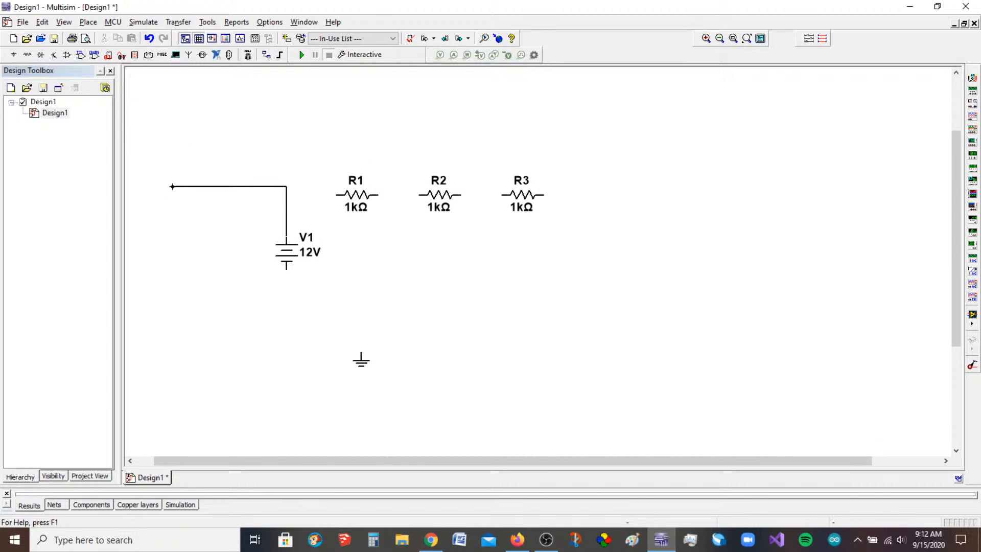
left_click(171, 186)
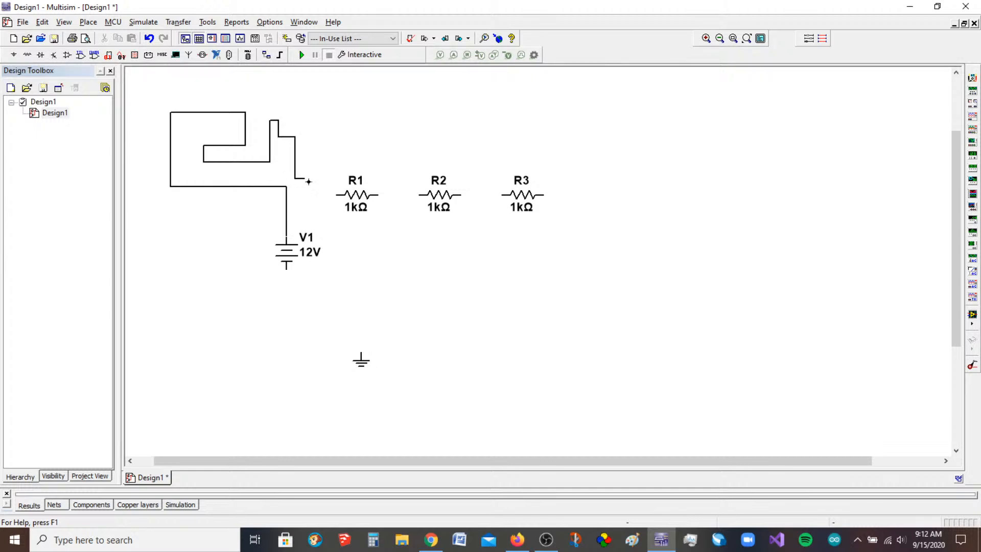
left_click(334, 195)
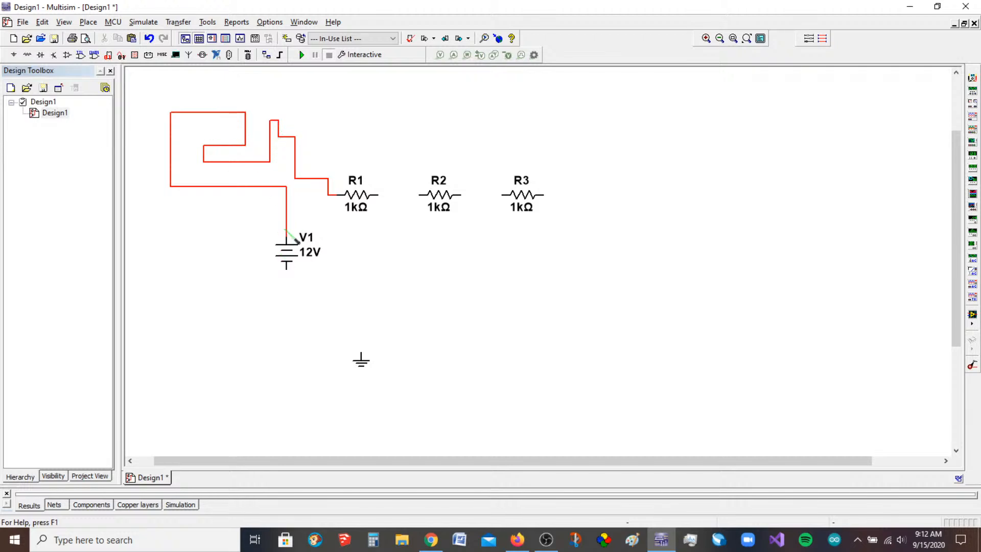
left_click(309, 178)
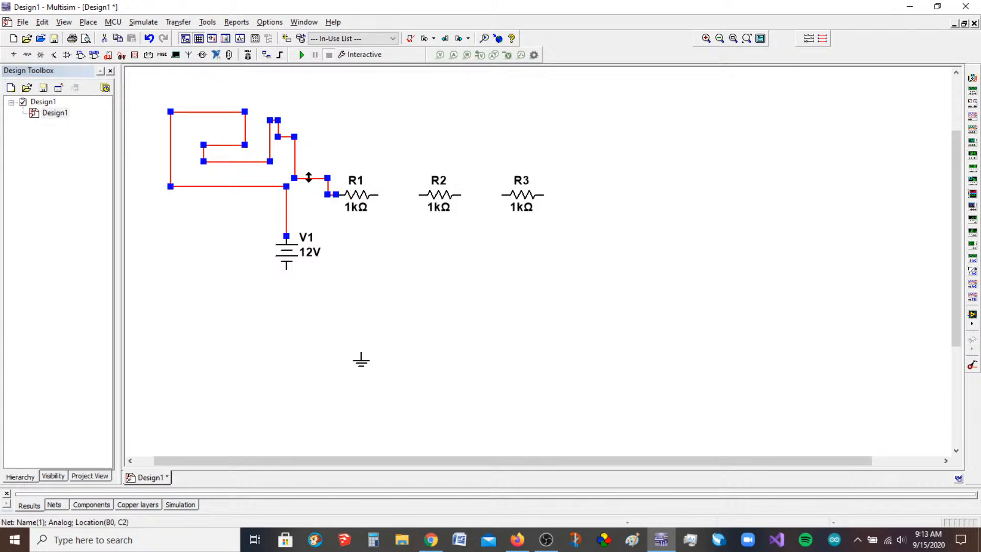
key("ctrl+x")
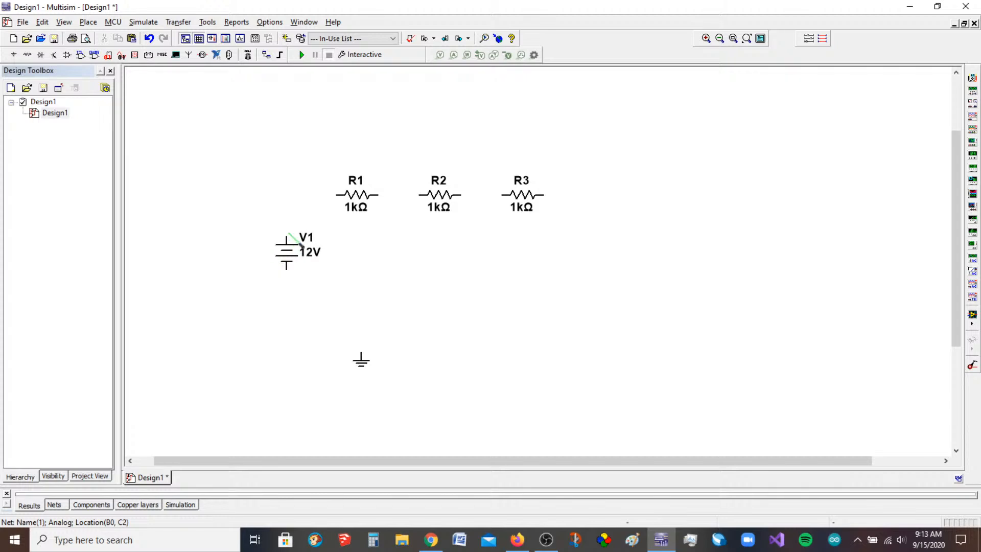
Step: Wire V1's positive terminal through R1, R2 and R3 in series, and route the return wire below the components to V1's negative terminal
left_click(287, 234)
left_click(337, 195)
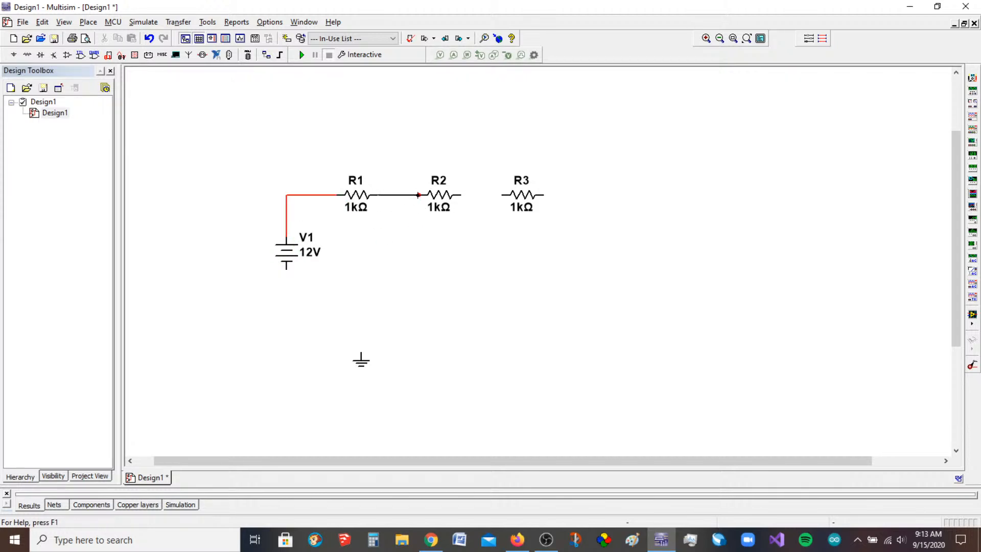
left_click(418, 195)
left_click(462, 195)
left_click(502, 195)
left_click(545, 194)
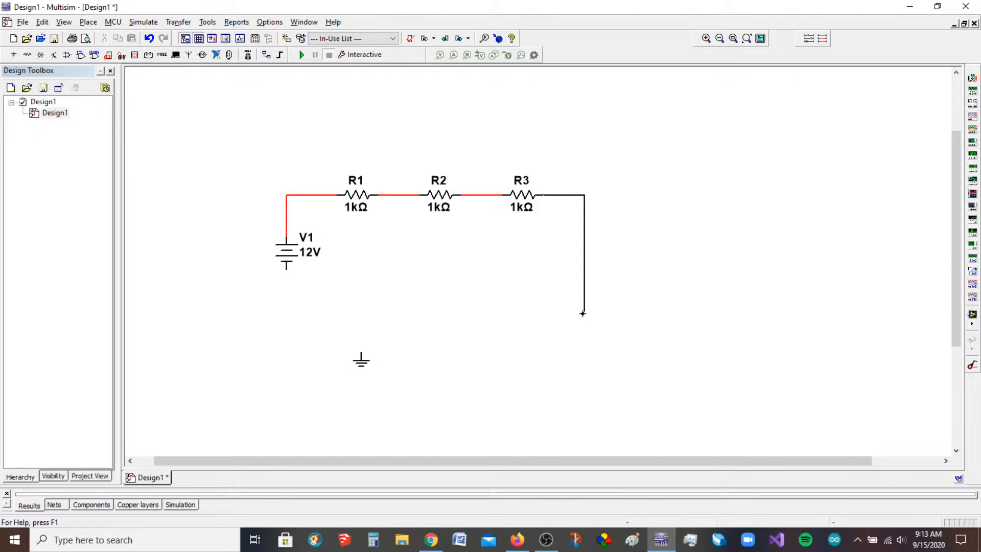
left_click(582, 313)
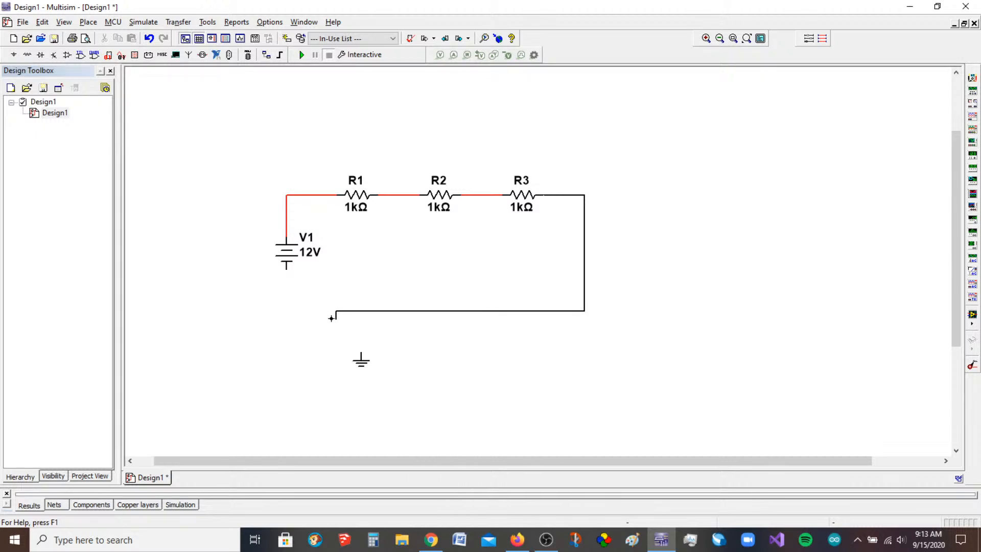
left_click(284, 267)
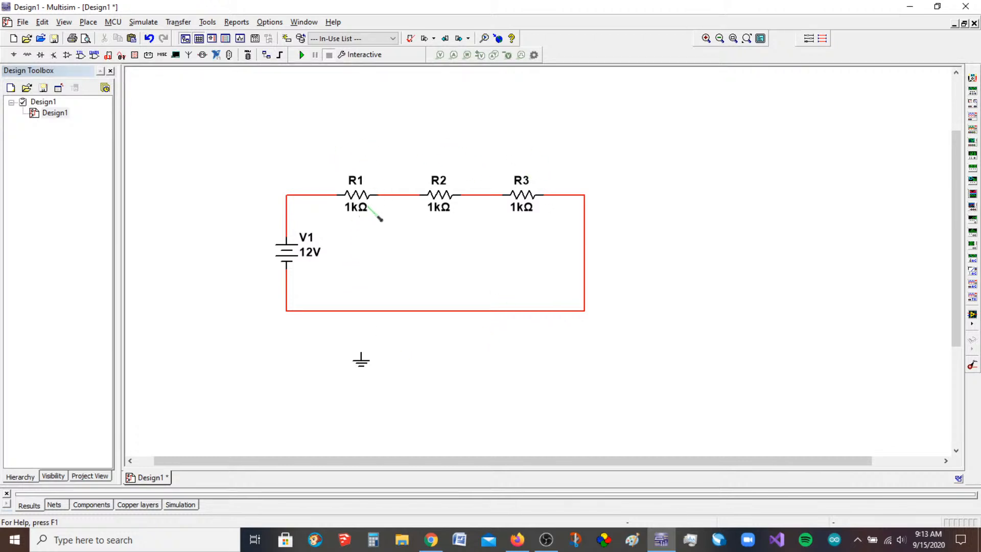
Step: Attach the ground symbol to the loop's lower-left corner, directly below V1's negative terminal
left_click(361, 353)
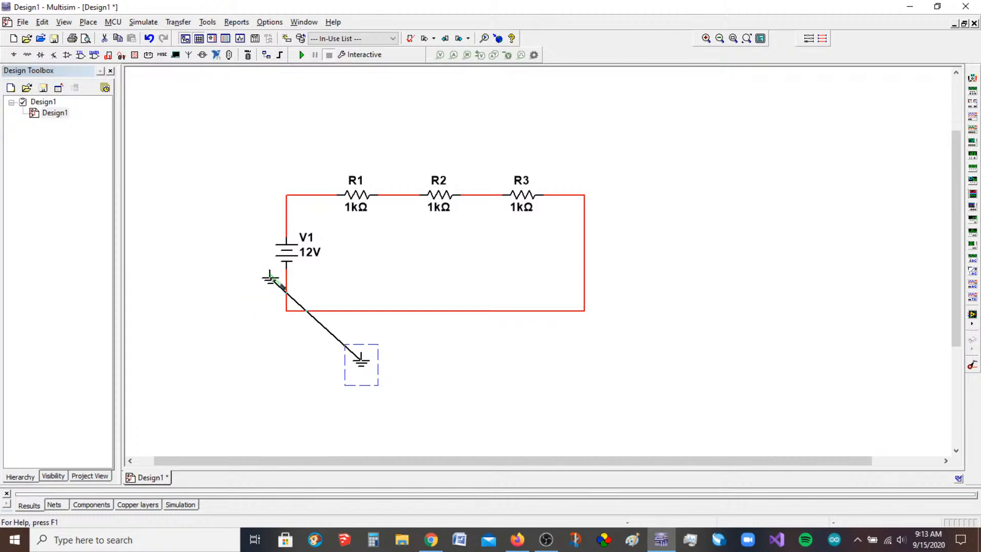
left_click_drag(303, 336, 303, 336)
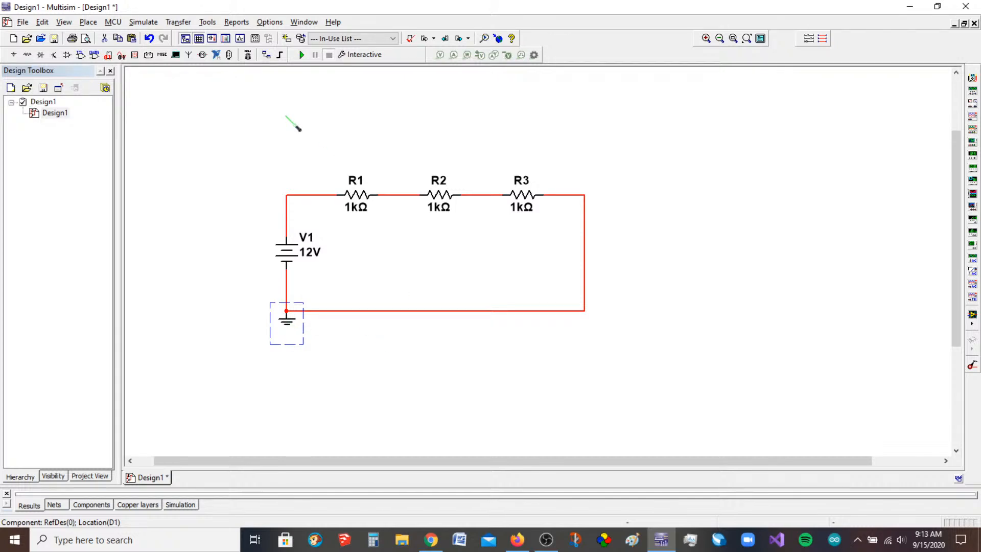
left_click(195, 157)
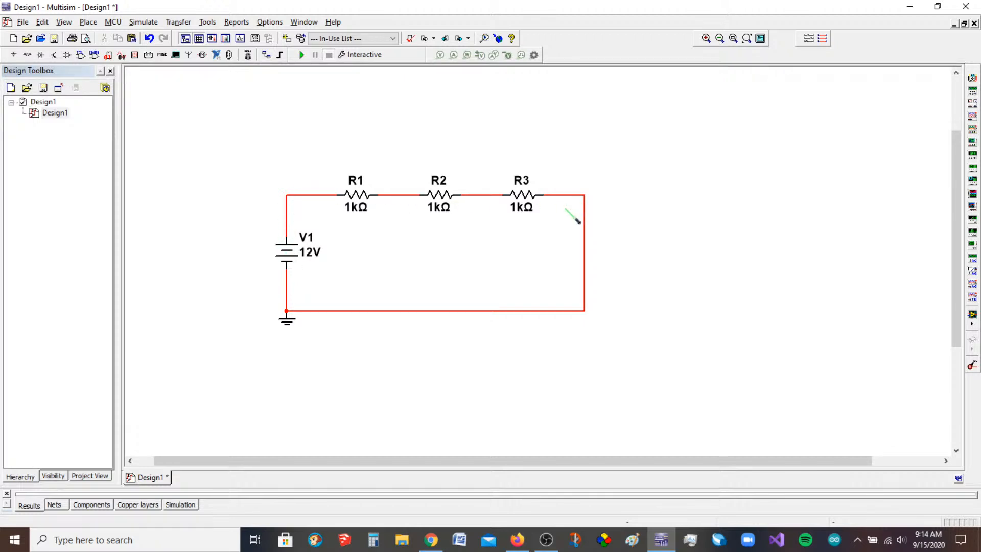
Step: Run the interactive simulation of the series circuit and stop it
left_click(302, 54)
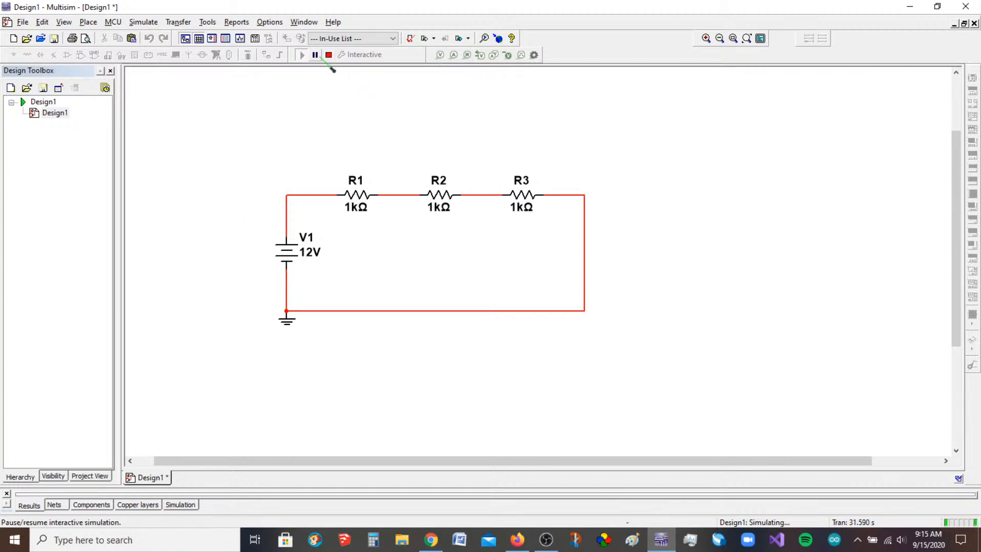
left_click(328, 55)
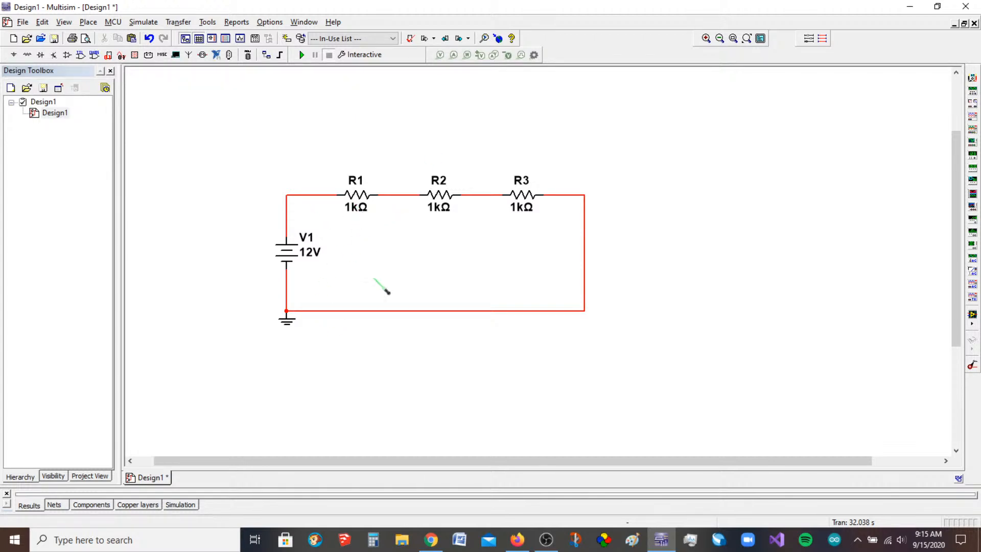
Step: Delete all the wires joining V1, R1, R2, R3 and the ground symbol
left_click(461, 310)
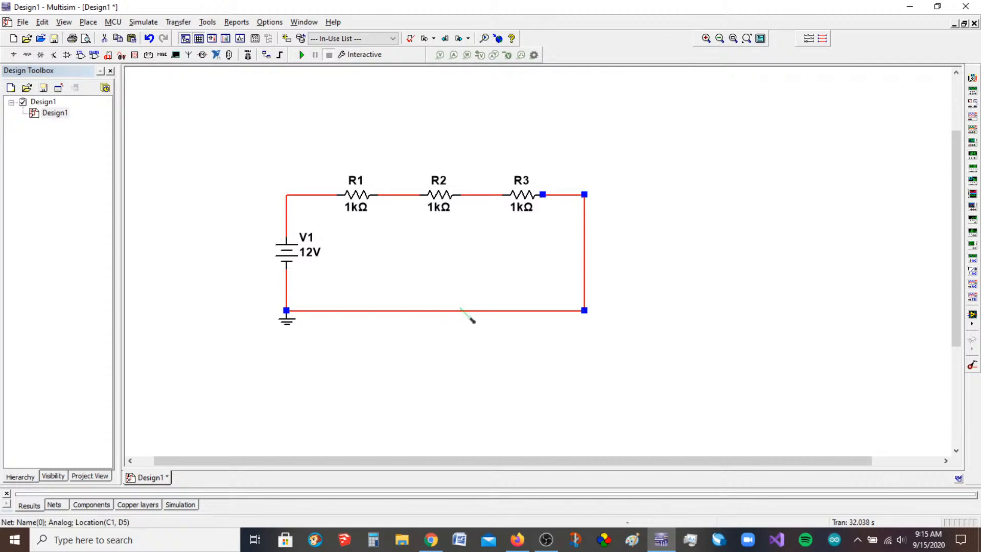
key("Delete")
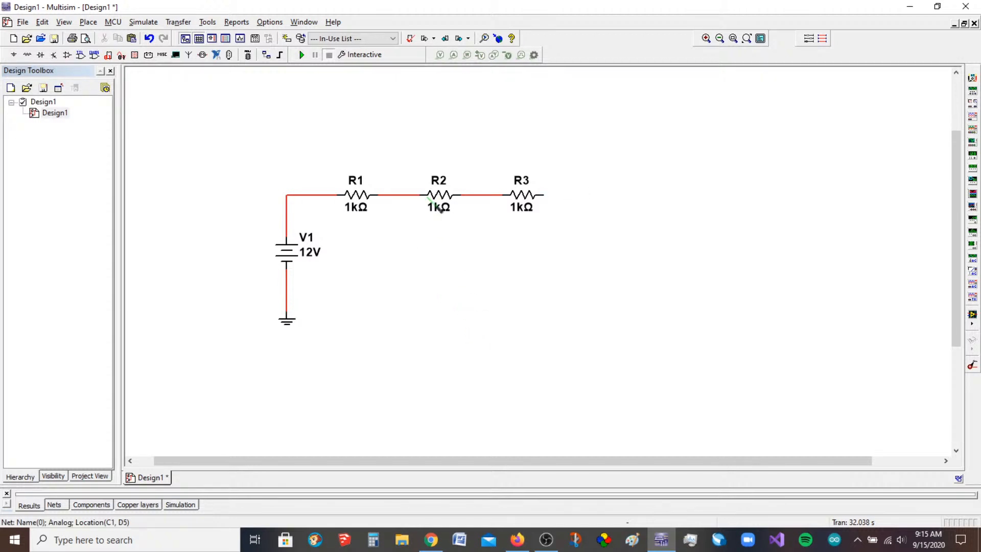
left_click(471, 196)
key("Delete")
left_click(394, 194)
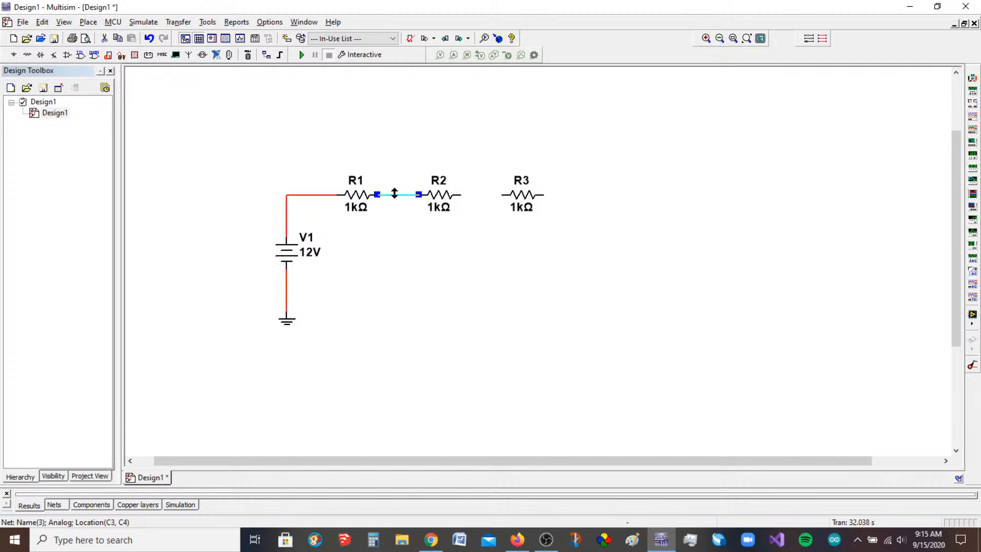
key("Delete")
left_click(299, 195)
key("Delete")
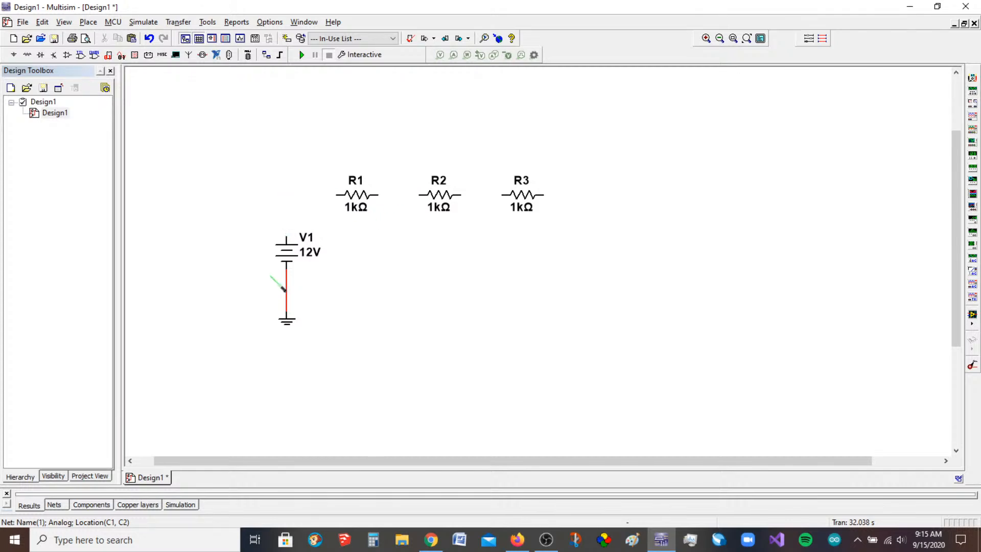
left_click(286, 295)
key("Delete")
Step: Rearrange the parts with R1 above R3, R2 farther out on the side away from V1, and the ground lowered beneath V1
left_click(526, 203)
key("ctrl+c")
key("ctrl+v")
left_click_drag(428, 316, 388, 293)
left_click_drag(287, 319, 278, 336)
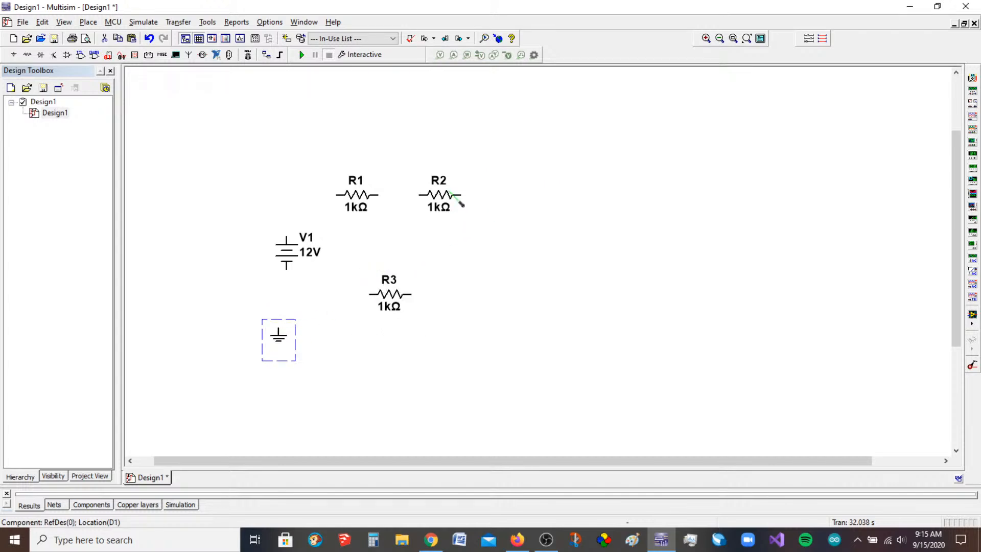
left_click_drag(449, 192, 516, 234)
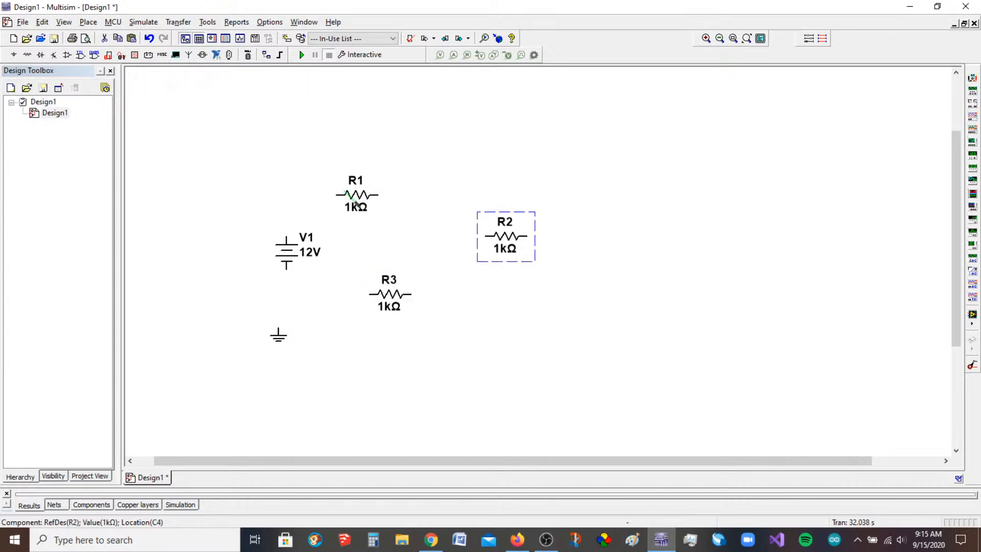
left_click_drag(365, 202, 410, 206)
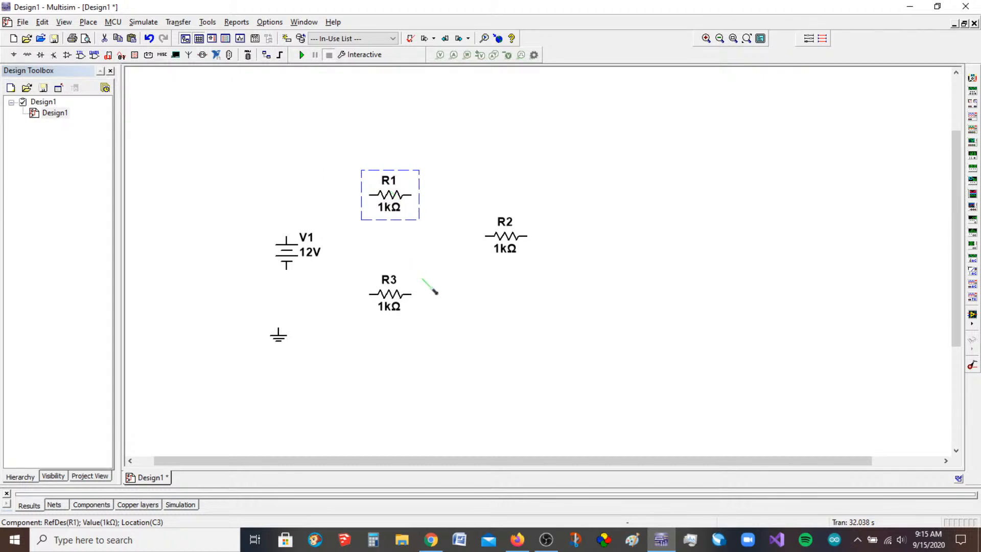
left_click(432, 289)
Step: Rotate R2 90° clockwise and move it vertically level with V1 on the opposite side of the layout
left_click(520, 247)
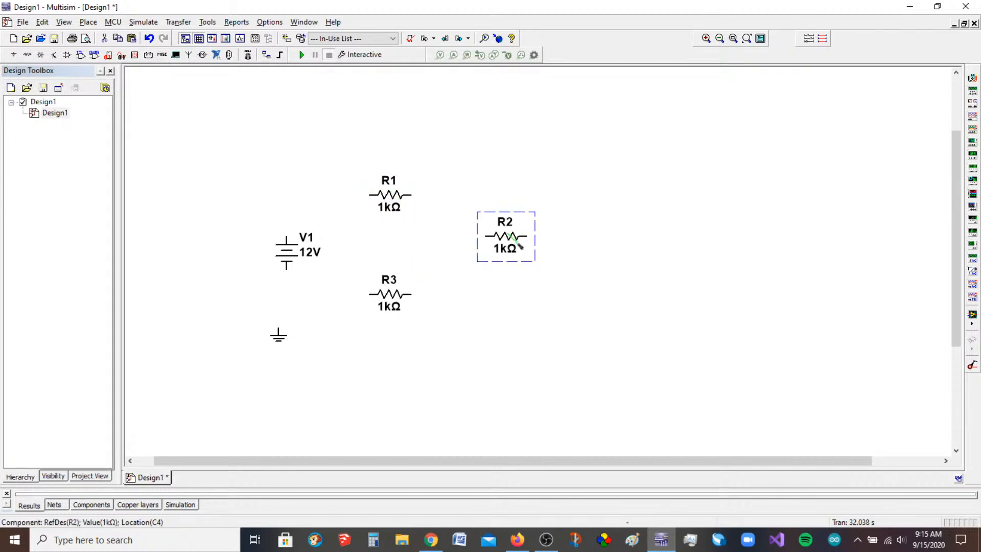
right_click(520, 246)
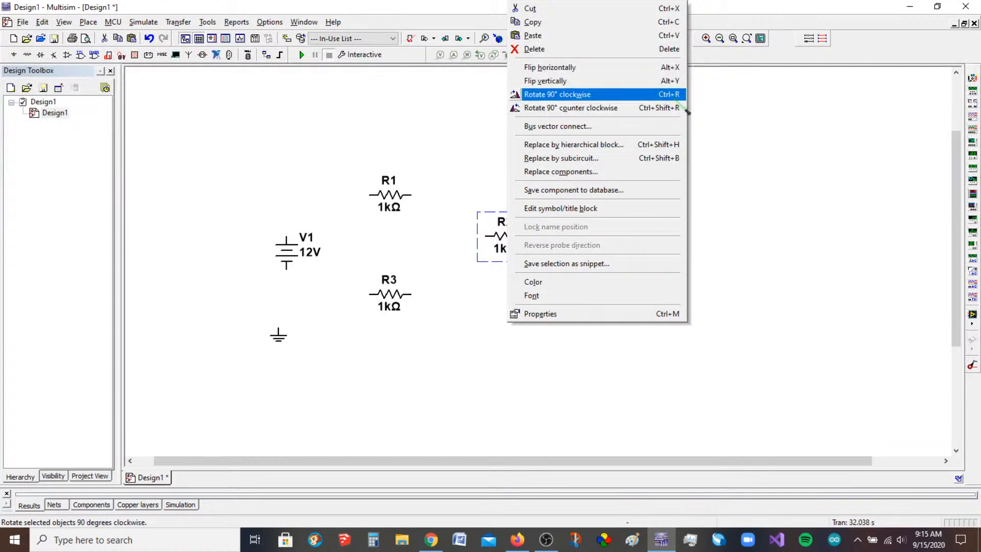
left_click(464, 142)
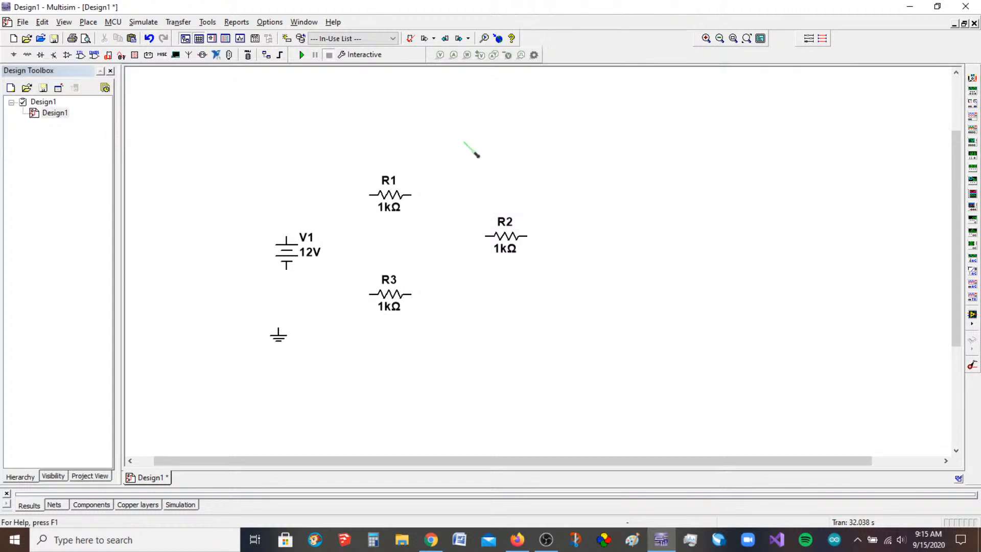
left_click(507, 236)
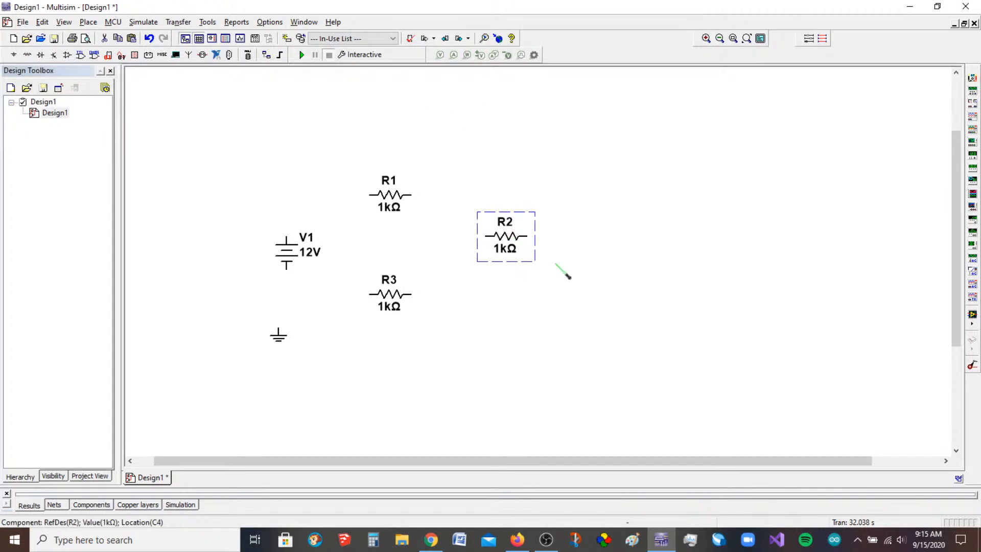
key("ctrl+r")
left_click(736, 259)
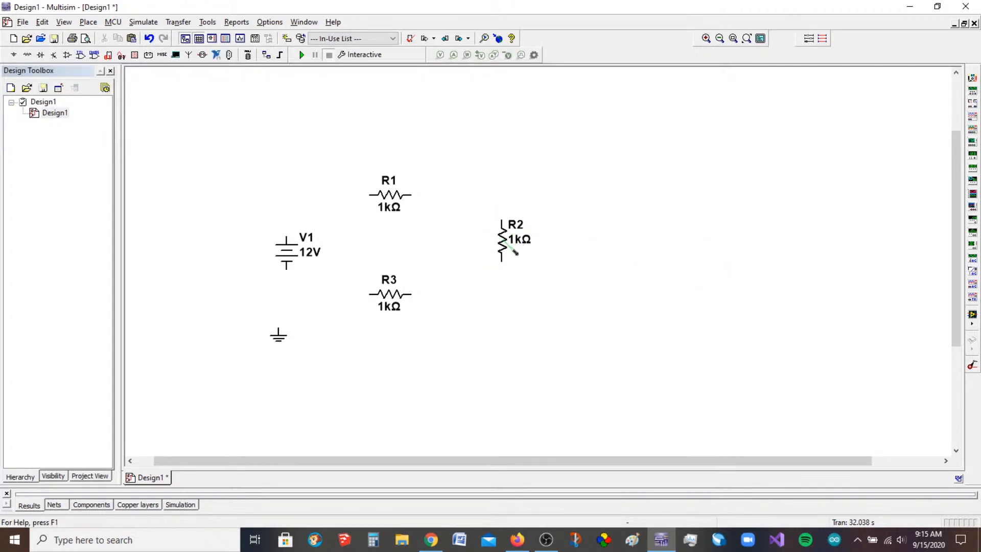
left_click_drag(503, 240, 518, 258)
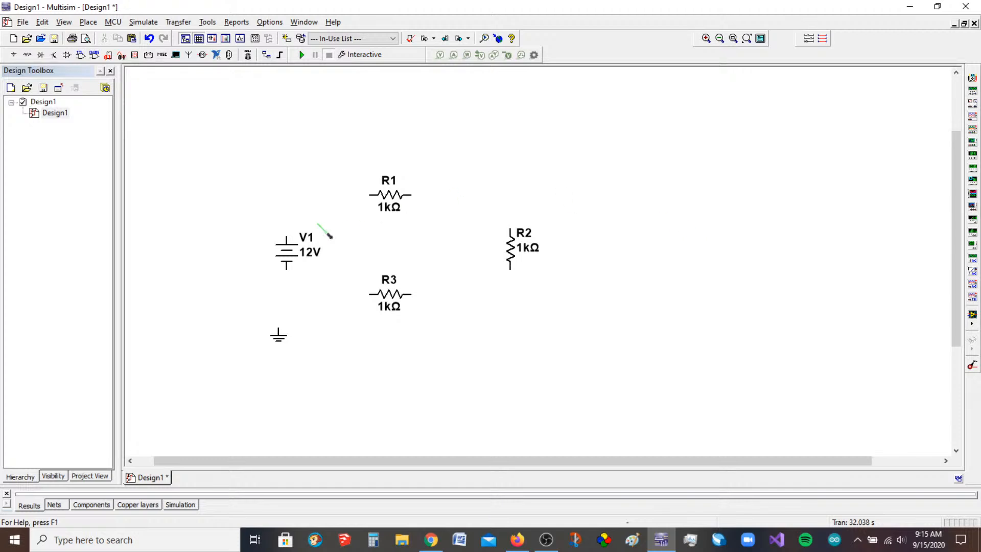
Step: Wire V1's positive terminal through R1, R2 and R3 in a rectangular series loop back to V1's negative terminal
left_click(286, 237)
left_click(370, 195)
left_click(411, 195)
left_click(510, 229)
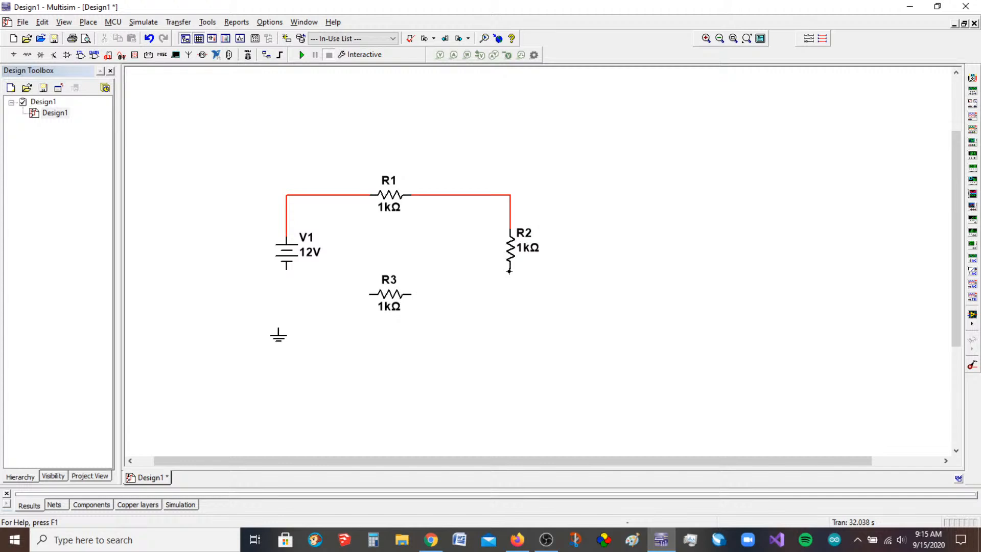
left_click(509, 271)
left_click(411, 295)
left_click(370, 294)
left_click(286, 268)
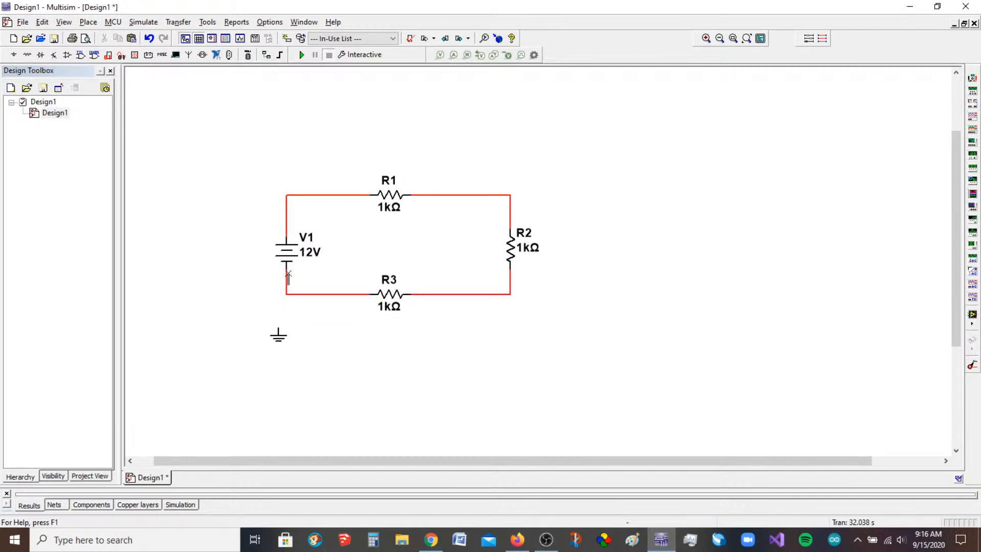
Step: Attach the ground symbol to the loop's corner directly below V1's negative terminal
left_click(279, 330)
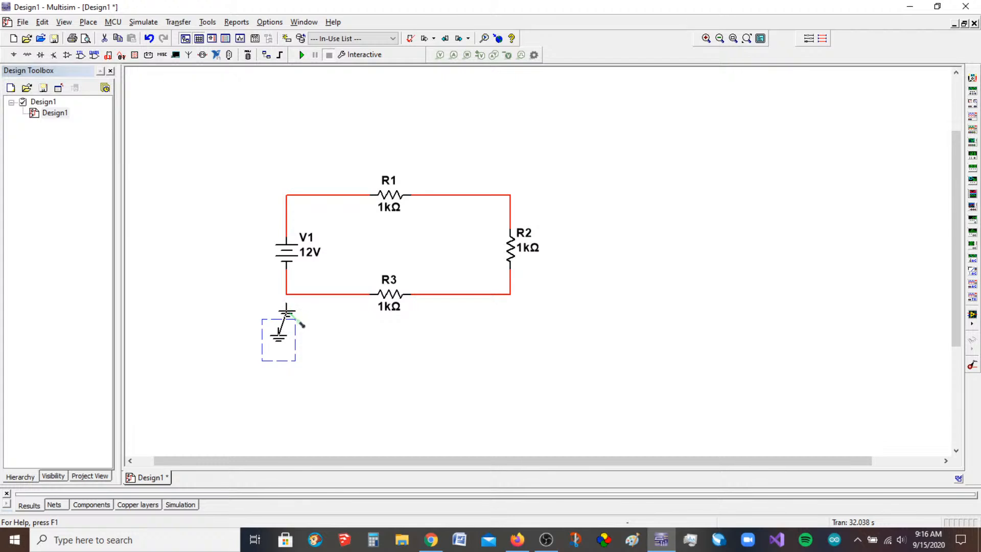
left_click_drag(291, 308, 291, 300)
left_click(342, 343)
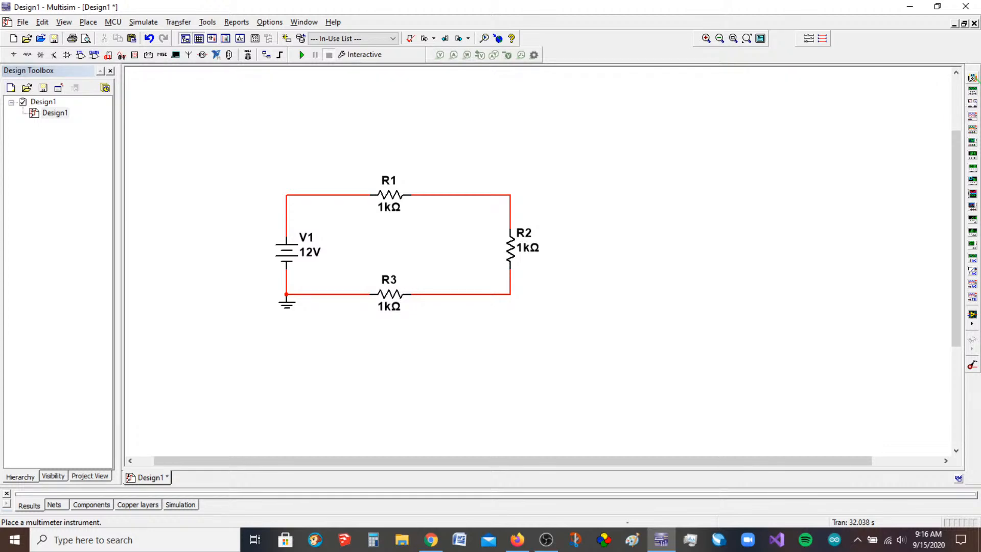
Step: Place a multimeter above R1 and wire its positive and negative terminals across R1
left_click(973, 77)
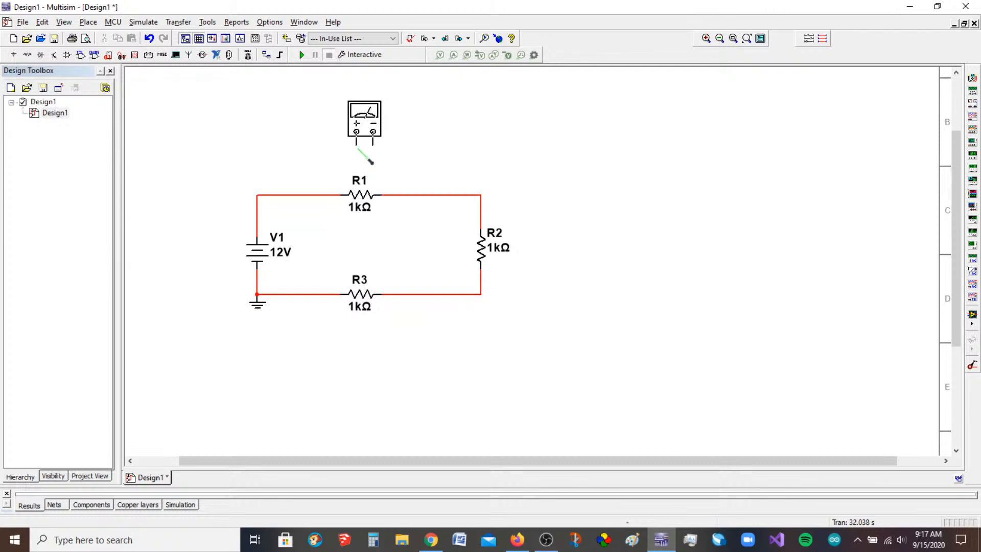
left_click(367, 167)
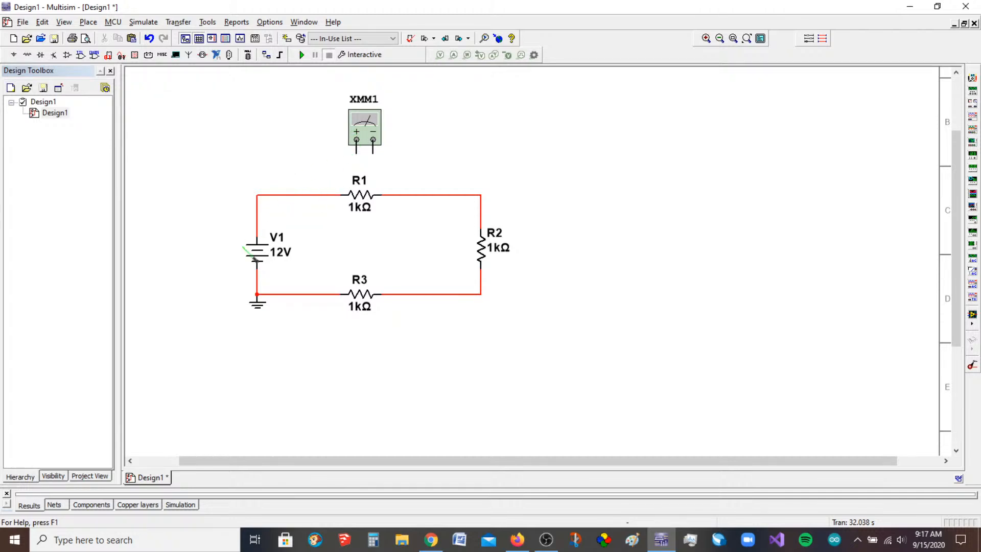
left_click(356, 152)
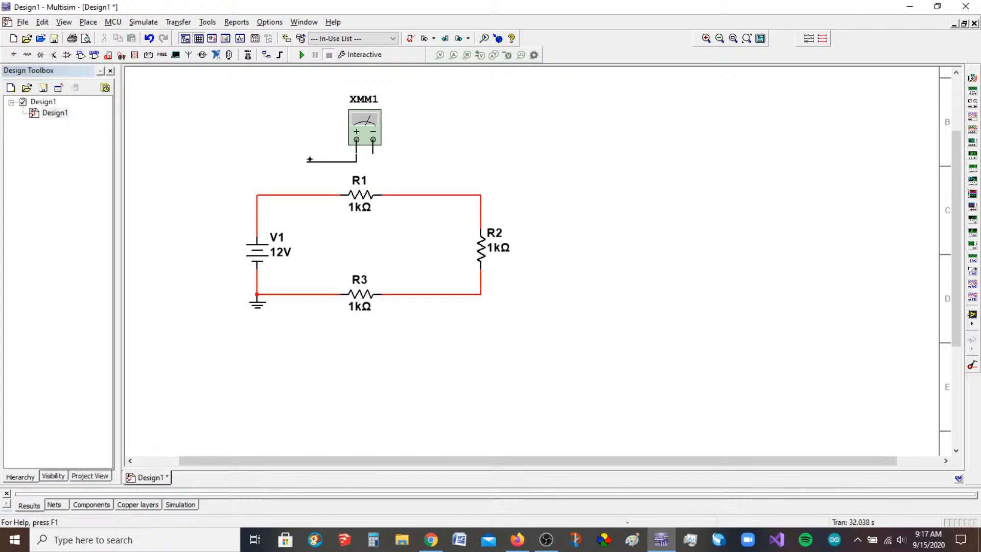
left_click(308, 194)
left_click(374, 154)
left_click(414, 194)
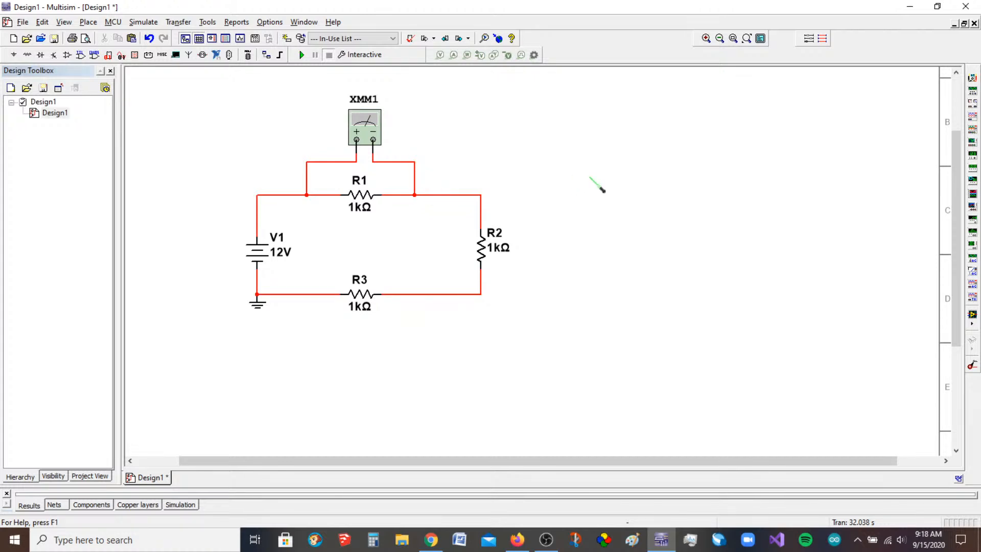
Step: Open the multimeter's readout window, place it beside the meter, and try the A, V, Ω and dB modes
double_click(379, 141)
left_click_drag(474, 218, 469, 90)
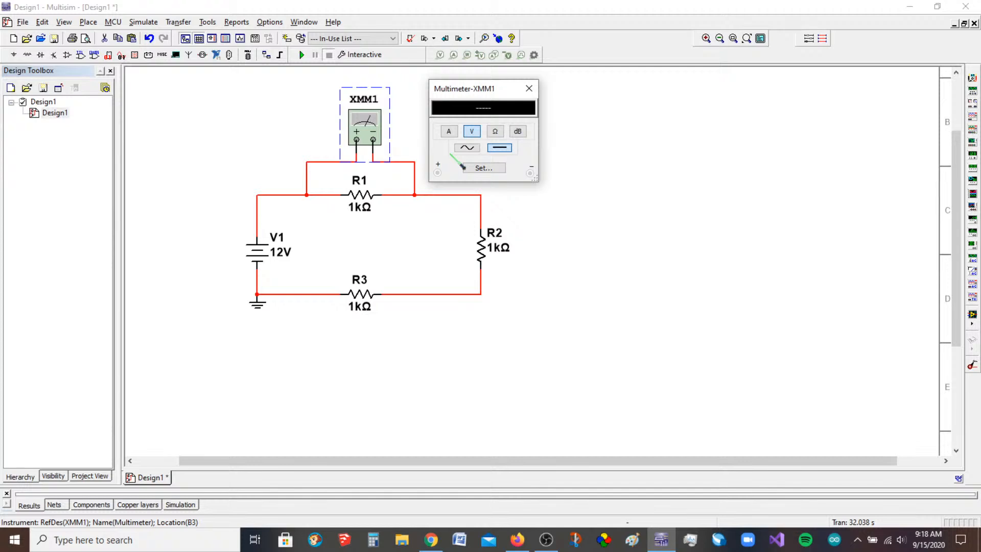
left_click(448, 131)
left_click(472, 132)
left_click(495, 131)
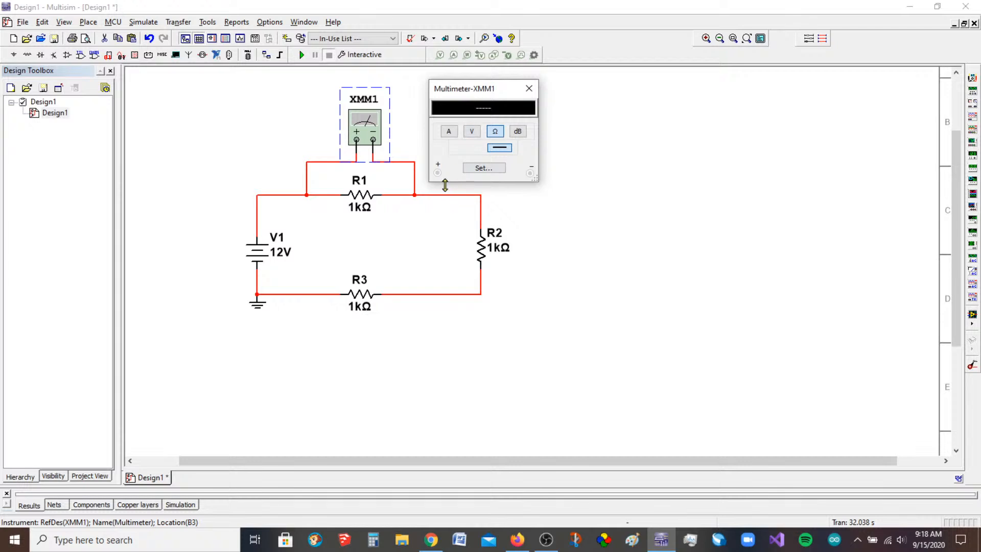
left_click(518, 131)
left_click(449, 131)
left_click(437, 173)
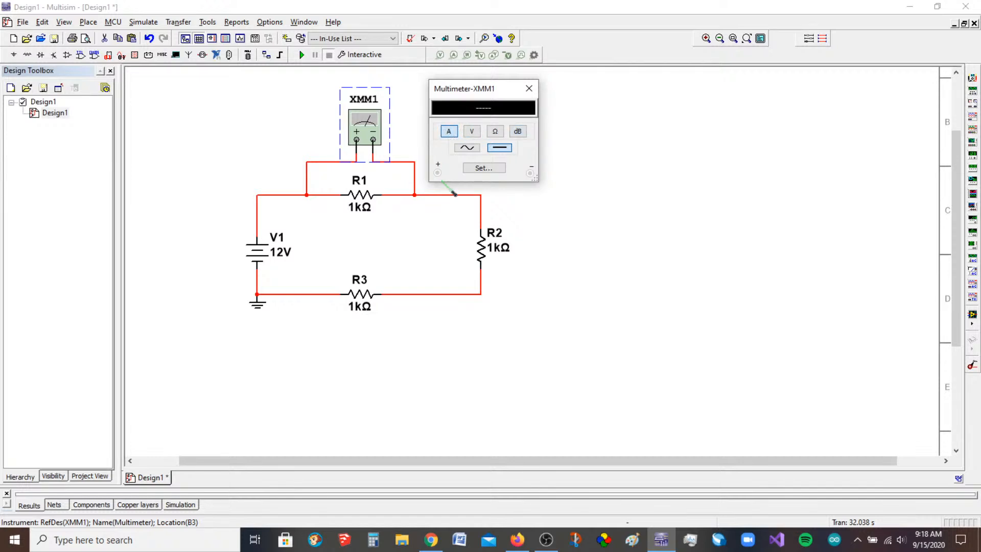
Step: Set the multimeter to DC voltage and run the interactive simulation to measure the voltage across R1, stopping it after the reading
left_click(473, 134)
left_click(467, 149)
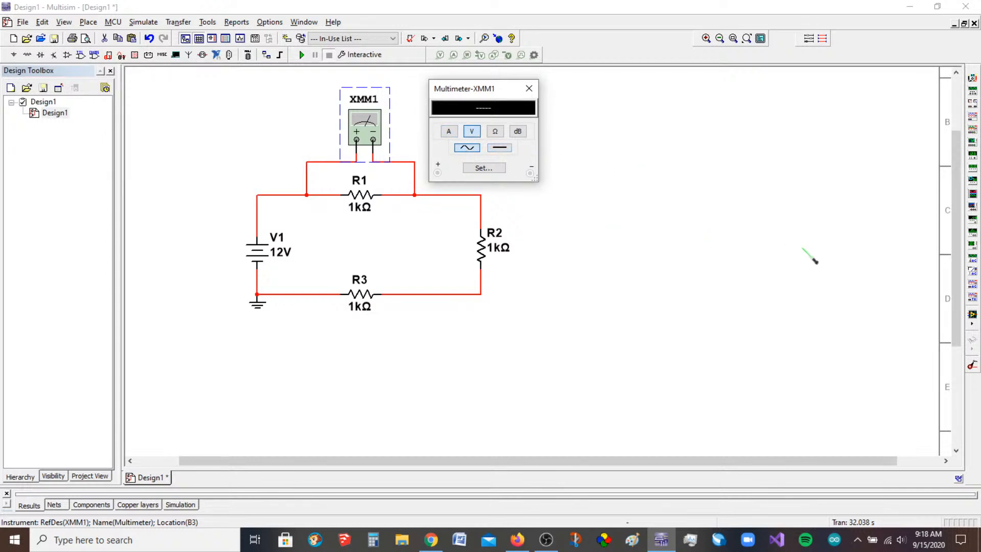
left_click(499, 148)
left_click(302, 54)
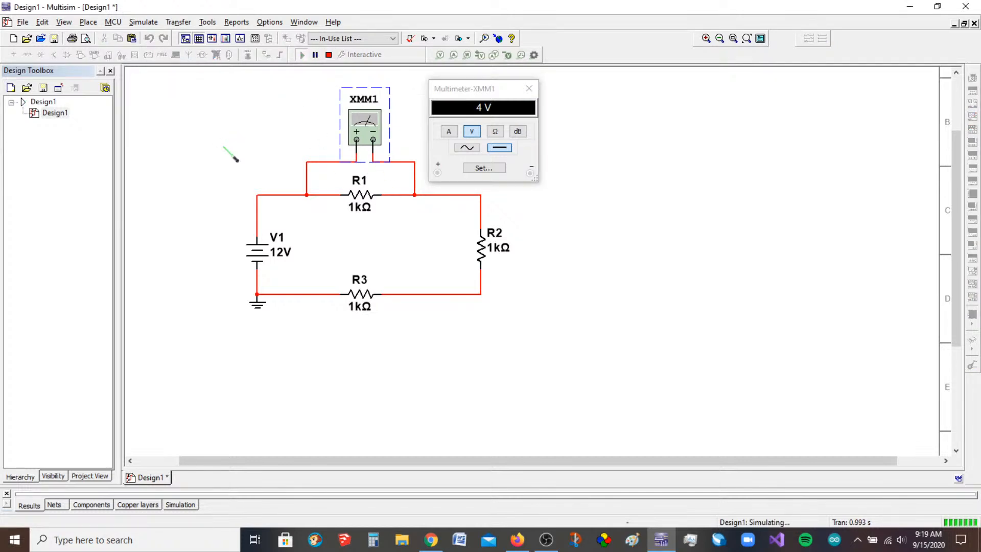
left_click(329, 55)
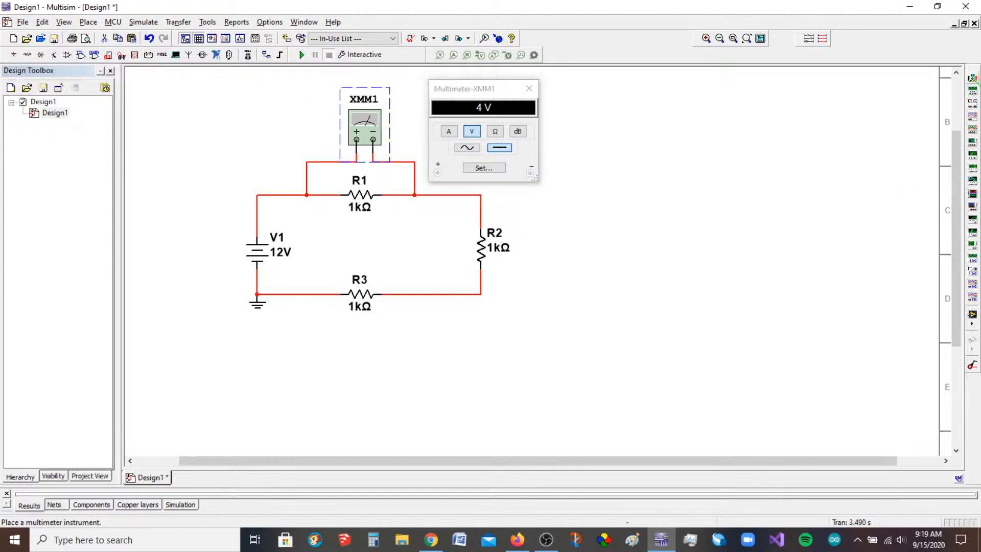
Step: Place two more multimeters, one out beyond R2 and one below R3, and nudge the one beyond R2 slightly up
left_click(972, 79)
left_click(599, 213)
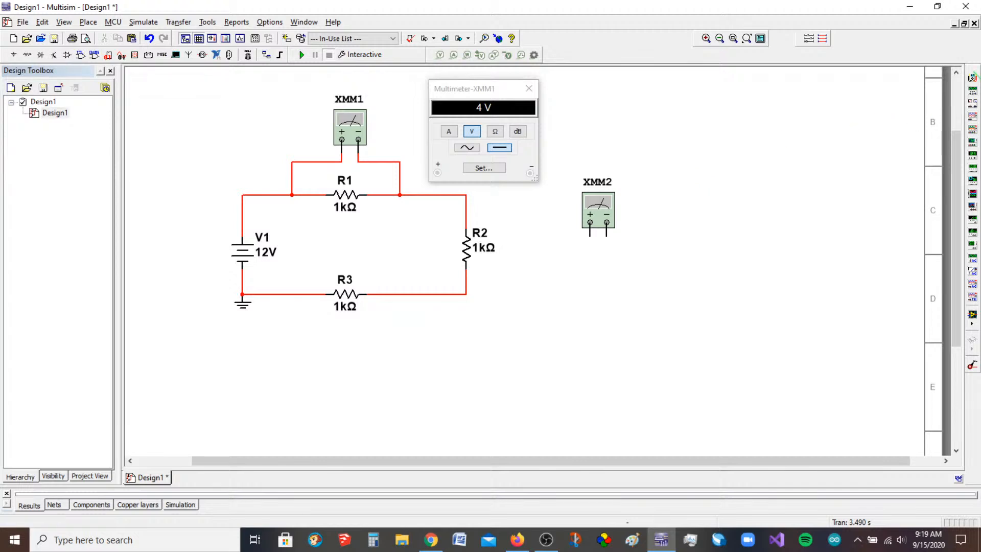
left_click(972, 79)
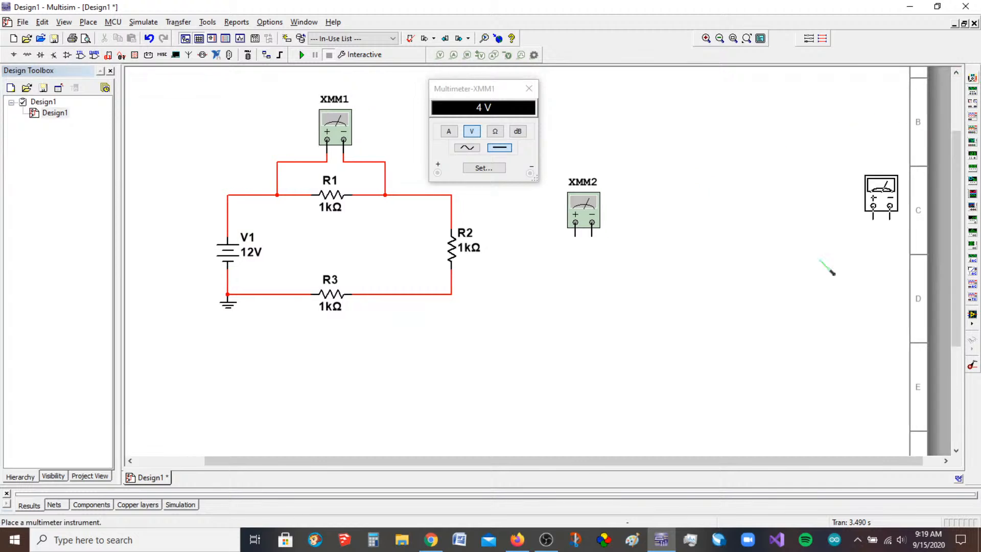
left_click(368, 397)
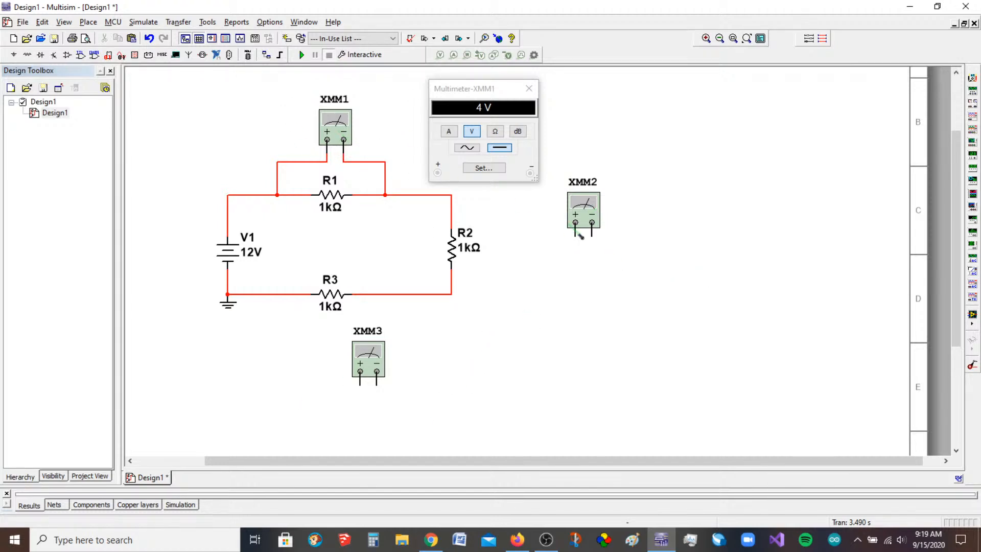
mouse_move(594, 220)
left_mouse_down()
mouse_move(534, 227)
mouse_move(579, 225)
mouse_move(601, 211)
left_mouse_up()
left_click(673, 318)
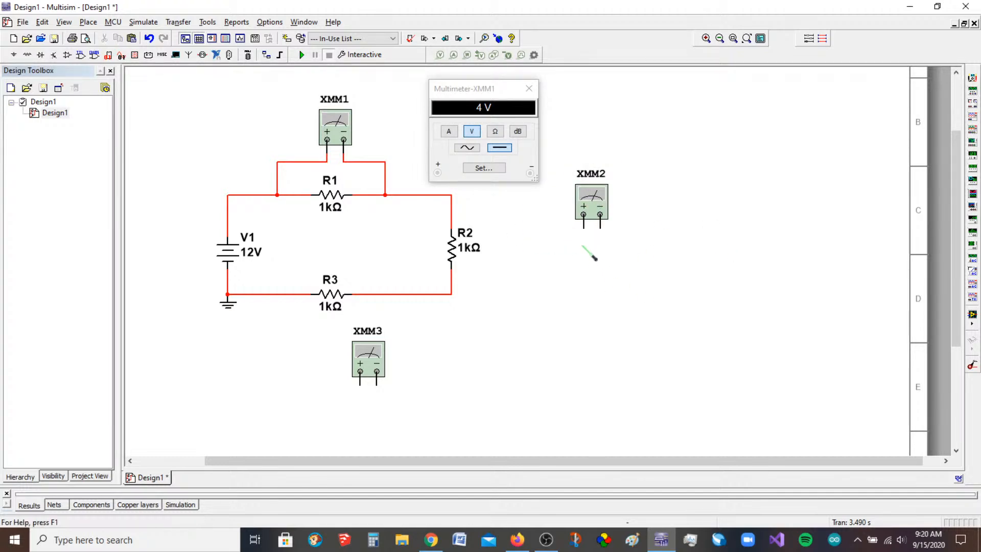
Step: Wire XMM2's positive terminal to the node above R2 and its negative terminal to the node below R2
left_click(583, 227)
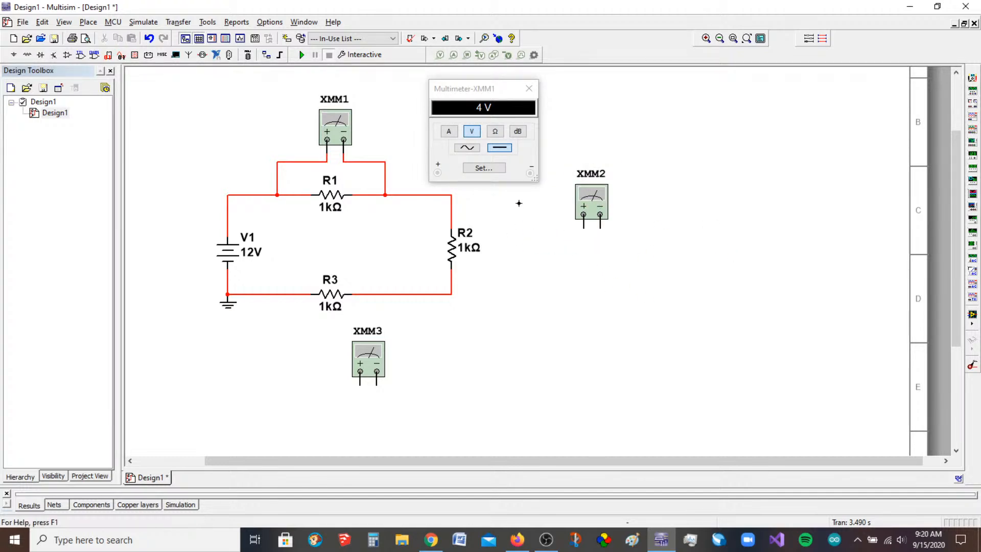
left_click(452, 204)
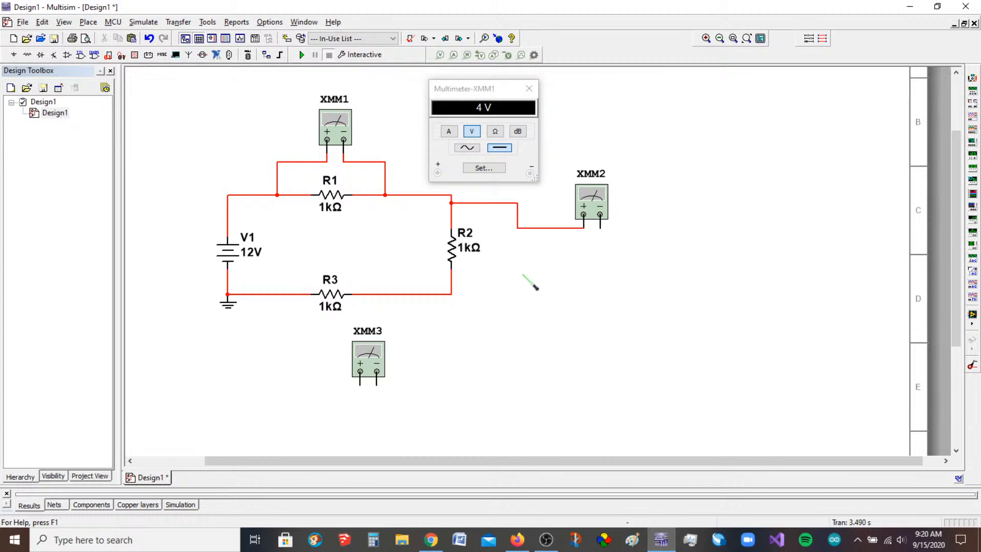
left_click(599, 229)
left_click(451, 285)
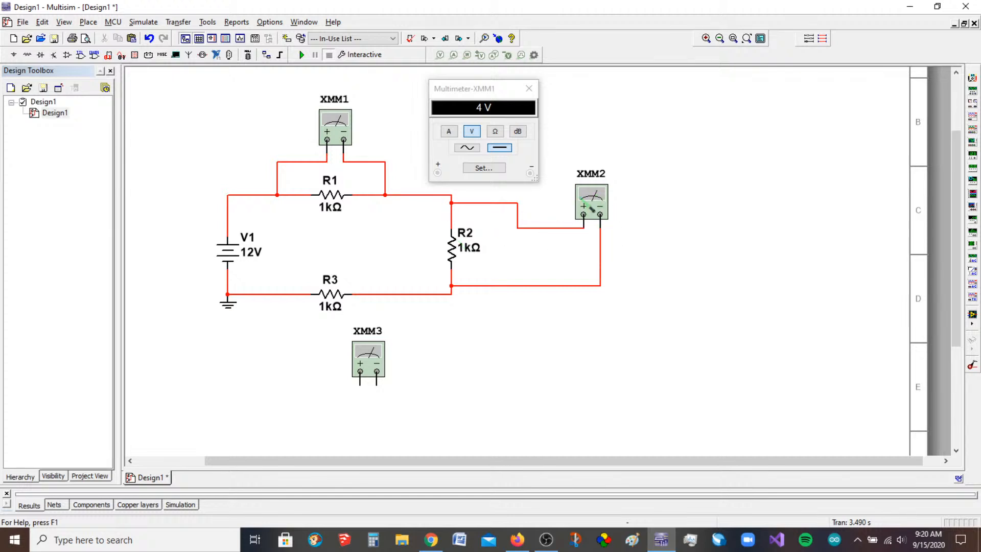
Step: Delete both wires connecting XMM2 to R2
left_click(546, 227)
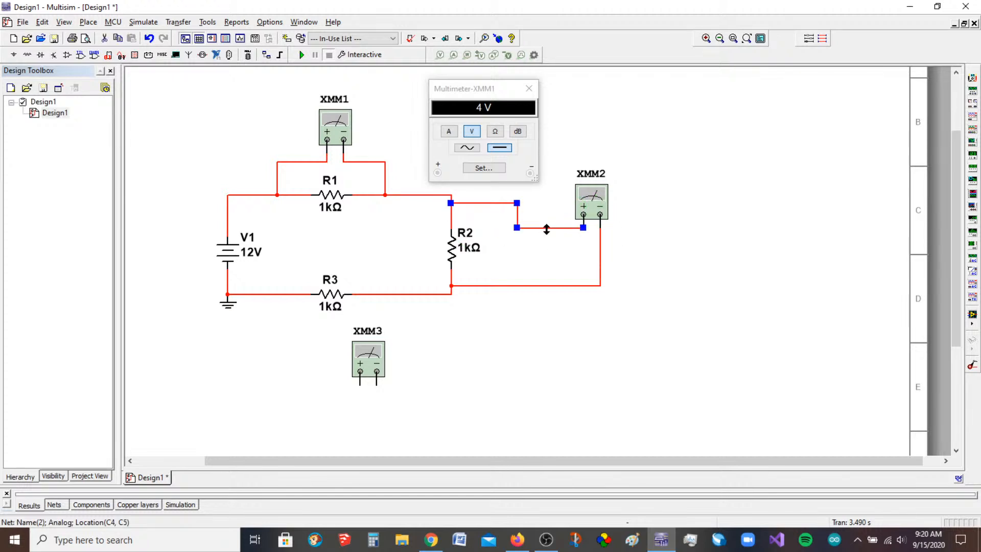
key("Delete")
left_click(580, 285)
key("Delete")
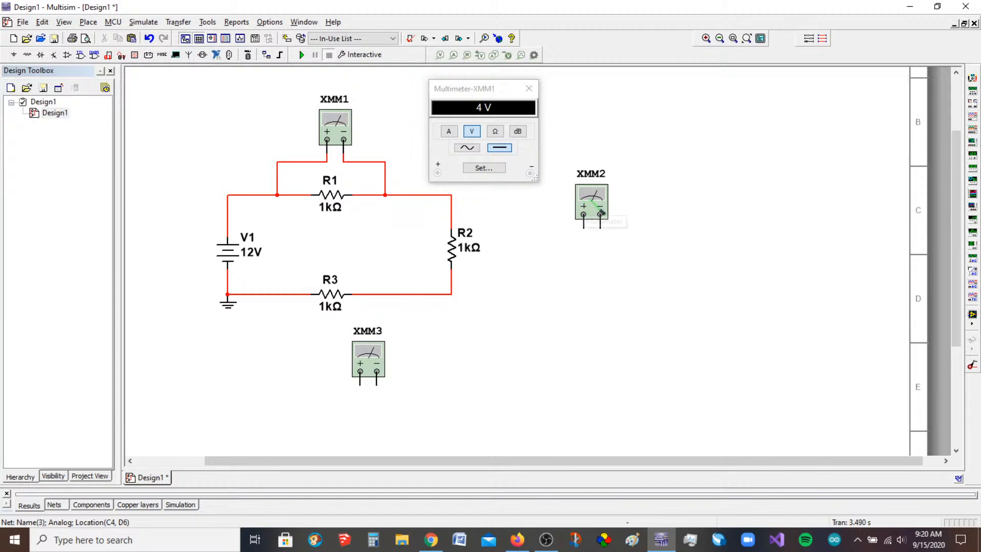
Step: Move XMM2 closer to R2 and rotate it 90° clockwise so its terminals face the resistor
left_click_drag(601, 213, 588, 235)
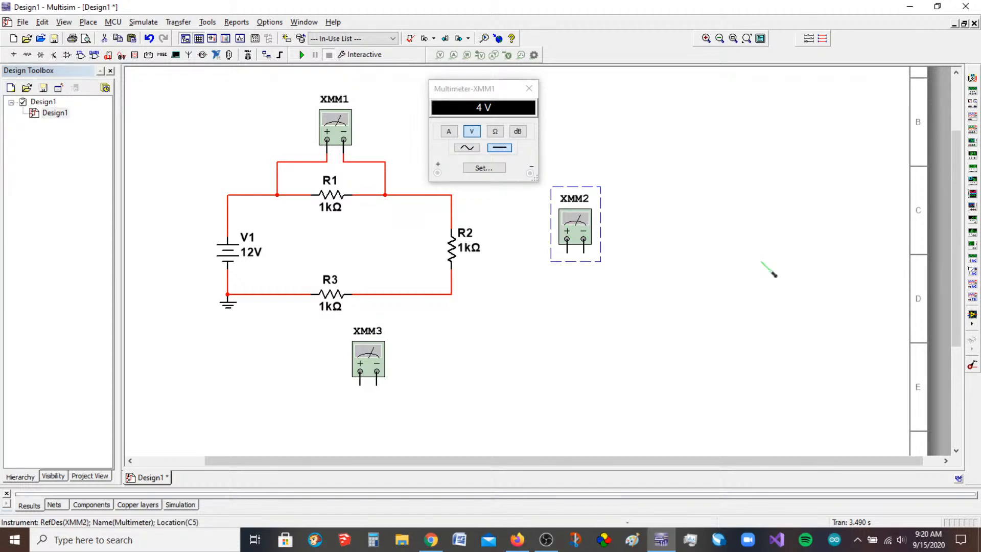
key("ctrl+r")
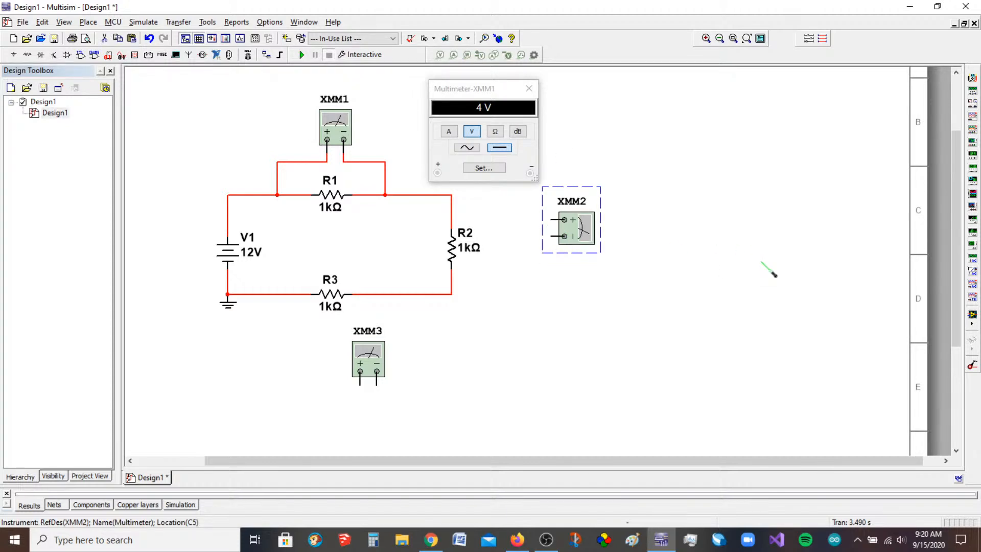
left_click(775, 253)
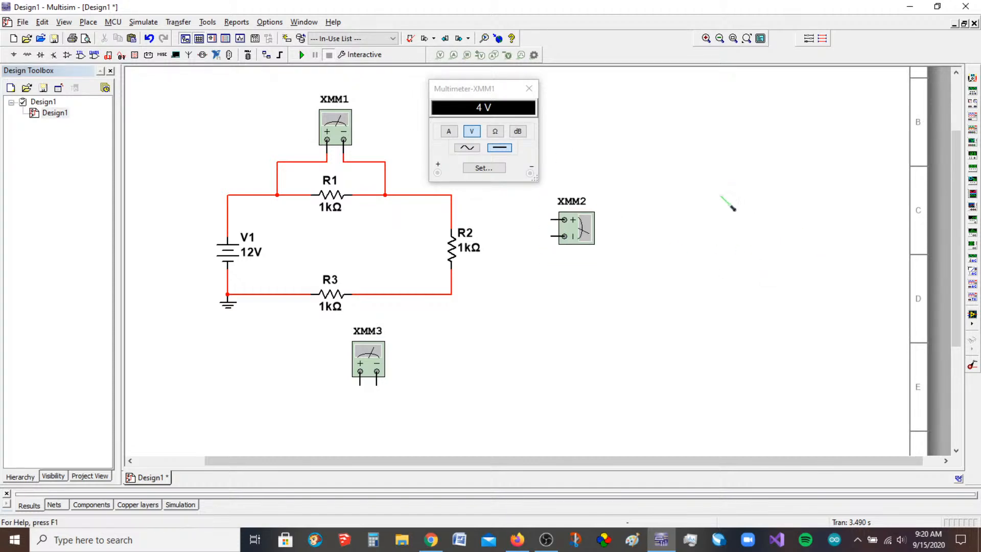
Step: Wire XMM2 across R2 with positive on the upper node and negative on the lower, and place its readout window beside it
left_click(551, 218)
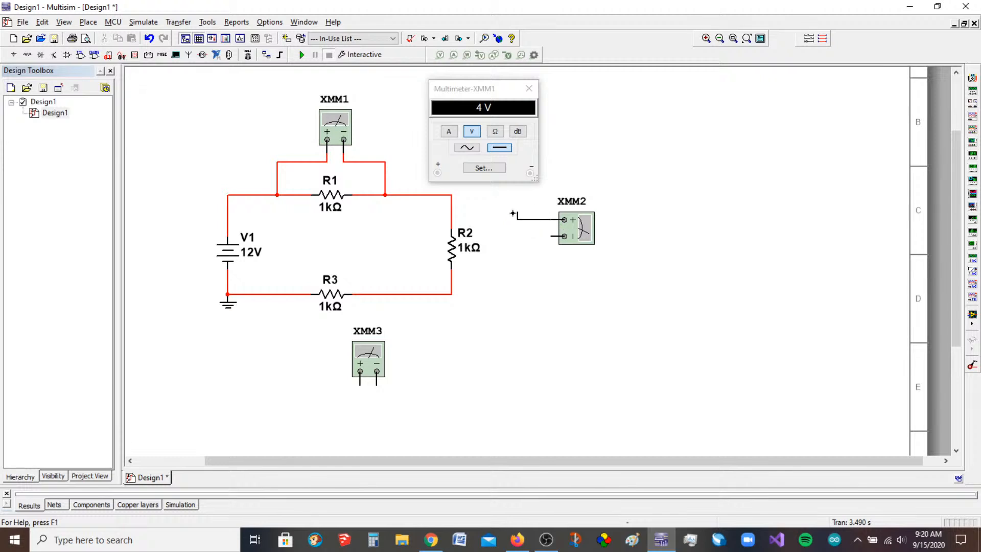
left_click(451, 209)
left_click(551, 236)
left_click(448, 278)
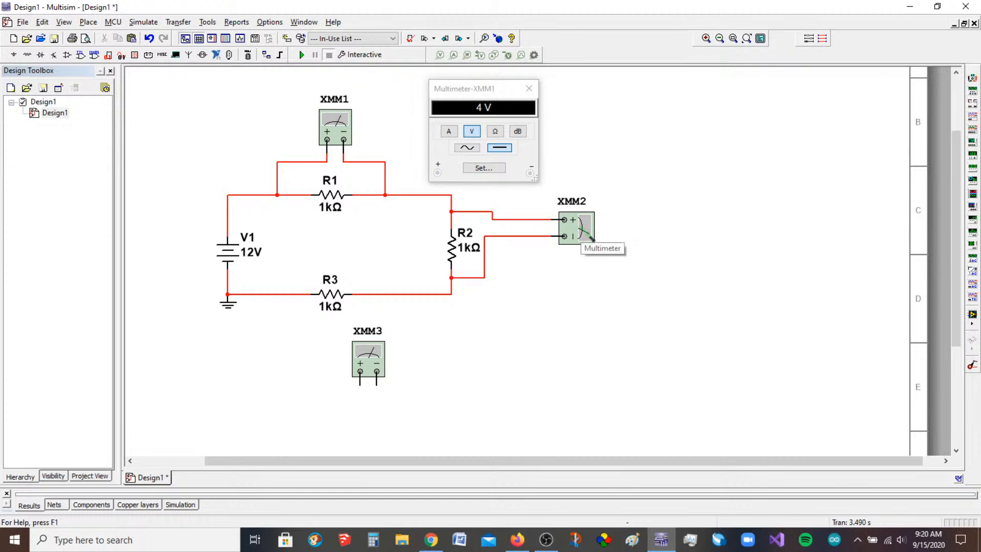
double_click(592, 238)
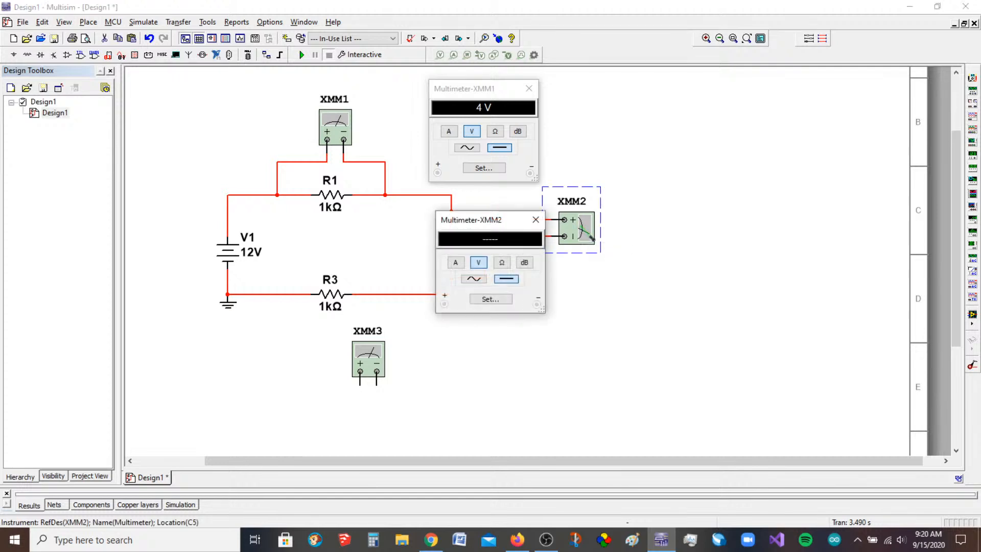
left_click_drag(510, 221, 689, 190)
Step: Rotate XMM3 by 180° so its terminals point up toward R3, and center it directly beneath the resistor
left_click(383, 369)
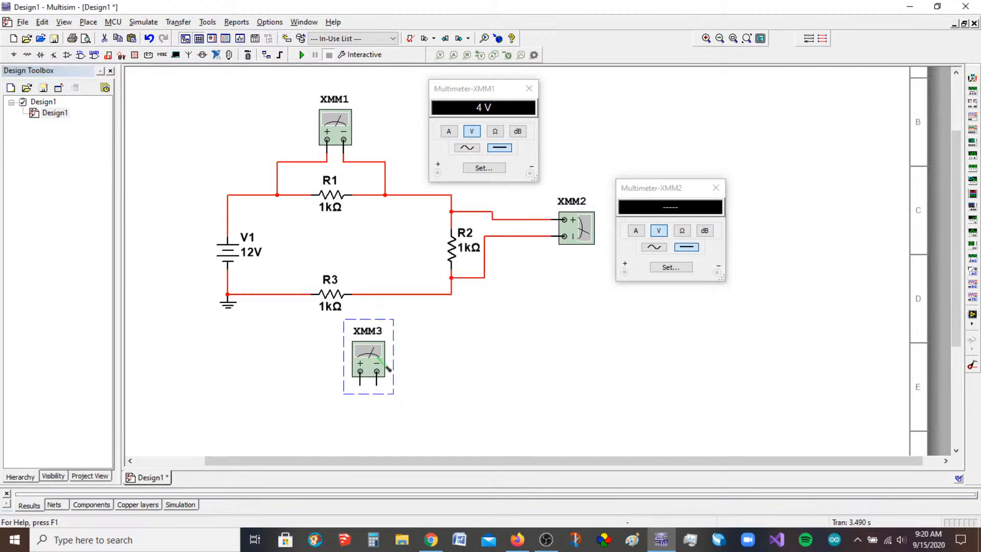
left_click_drag(385, 369, 376, 377)
key("ctrl+r")
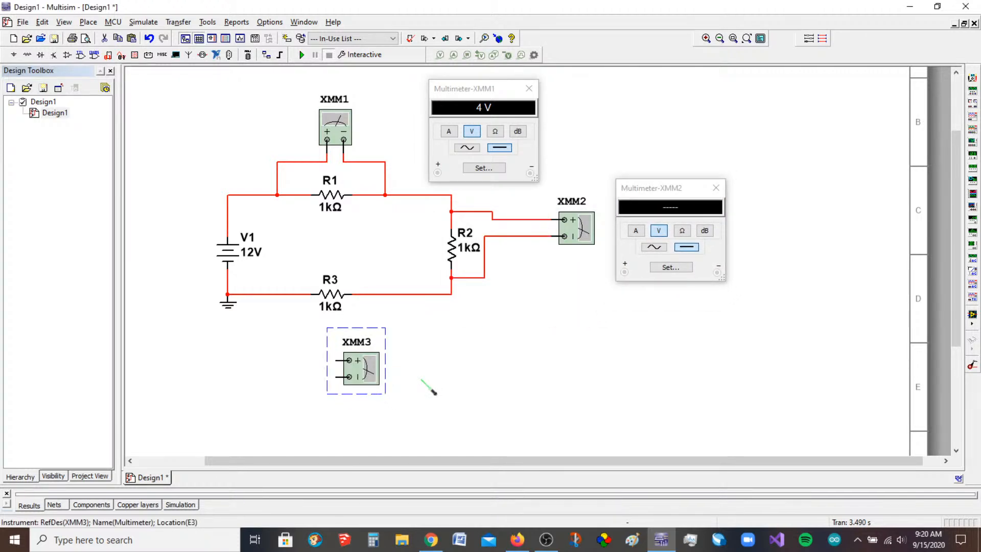
key("ctrl+r")
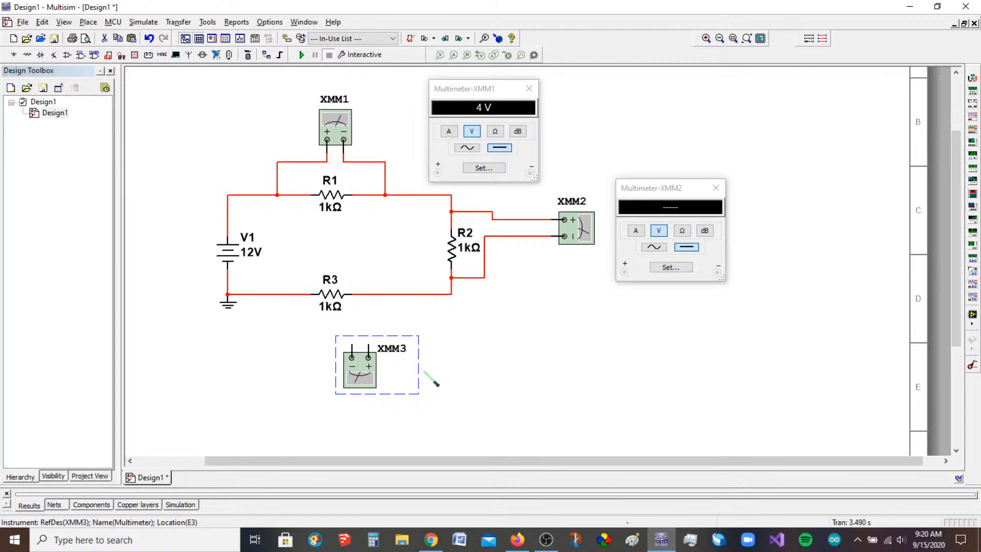
left_click_drag(369, 380, 344, 372)
left_click(449, 375)
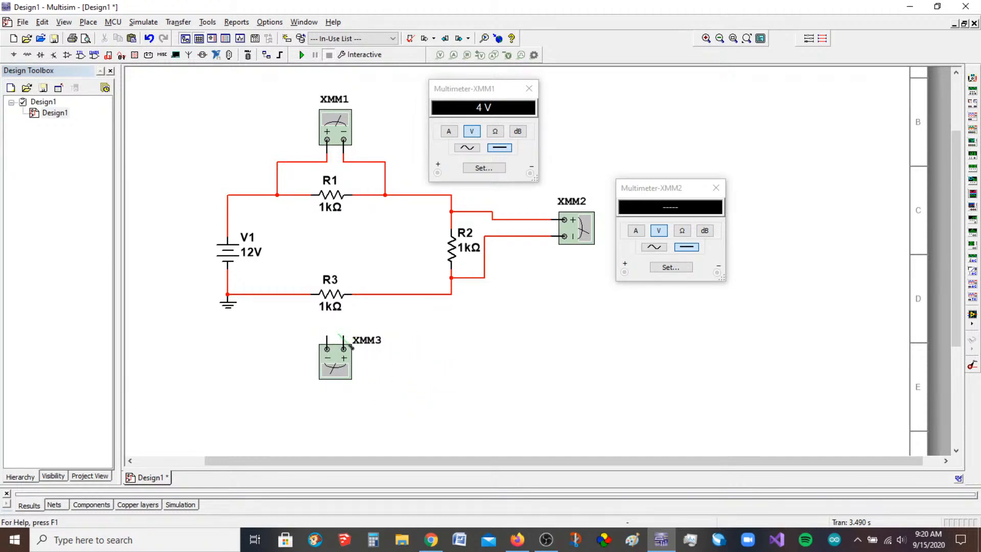
Step: Try wiring the upturned XMM3 across R3, and delete both of its wires again
left_click(374, 296)
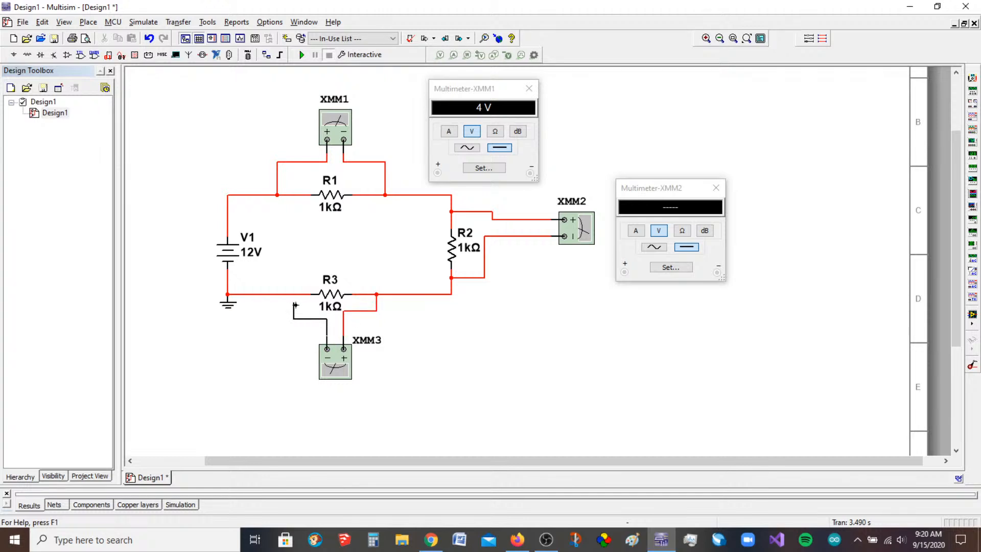
left_click(295, 296)
left_click(327, 327)
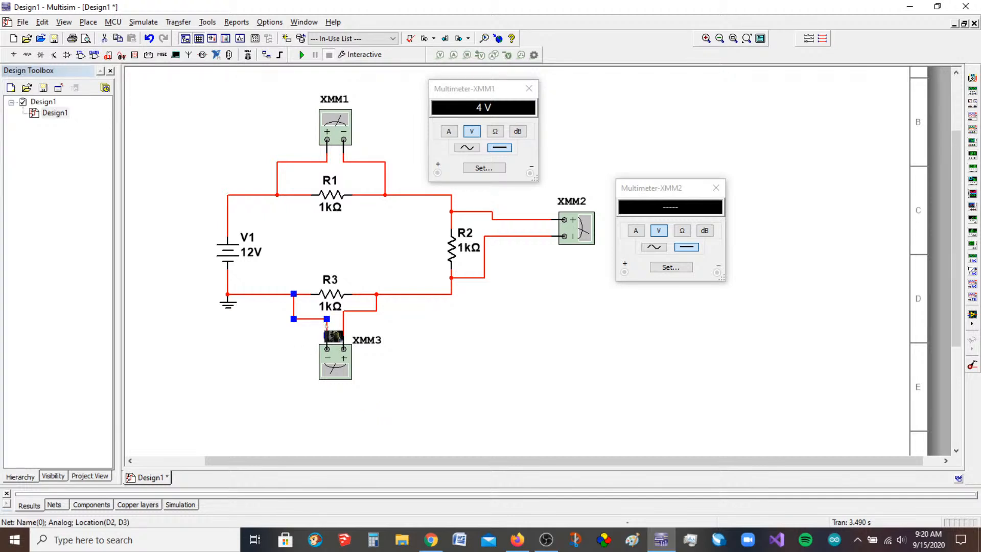
key("Delete")
left_click(372, 310)
key("Delete")
Step: Rotate XMM3 by another 180° so its terminals point down, away from R3
left_click(346, 381)
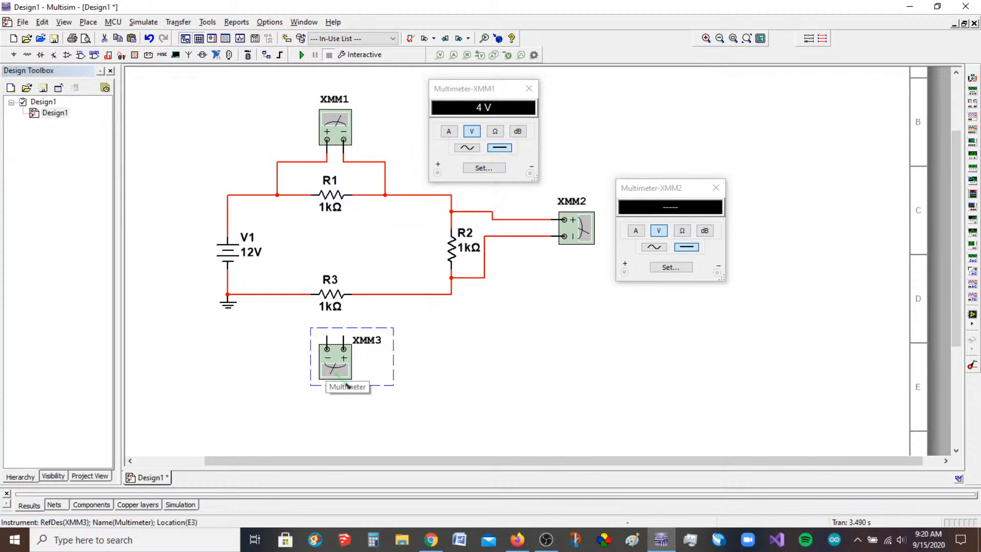
key("ctrl+r")
key("ctrl+r")
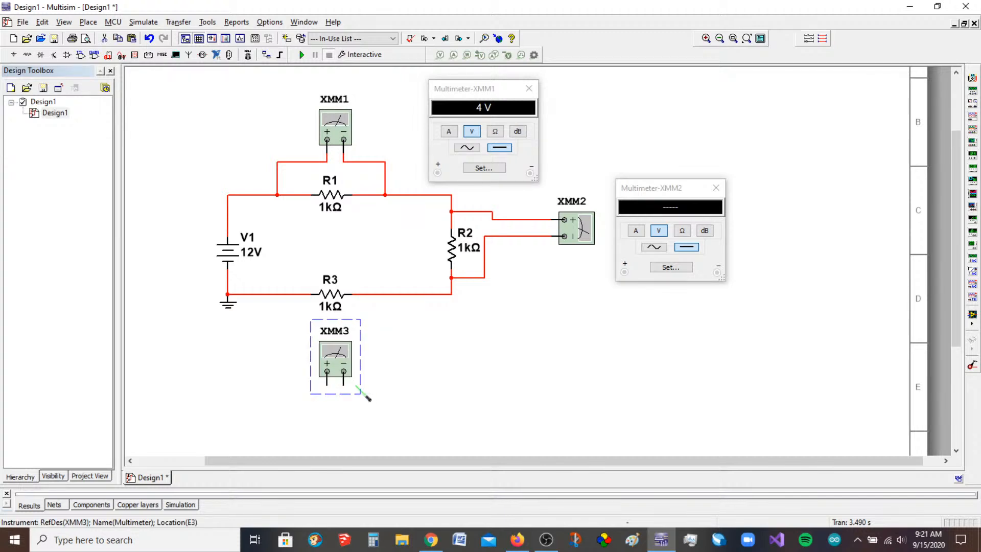
left_click(387, 383)
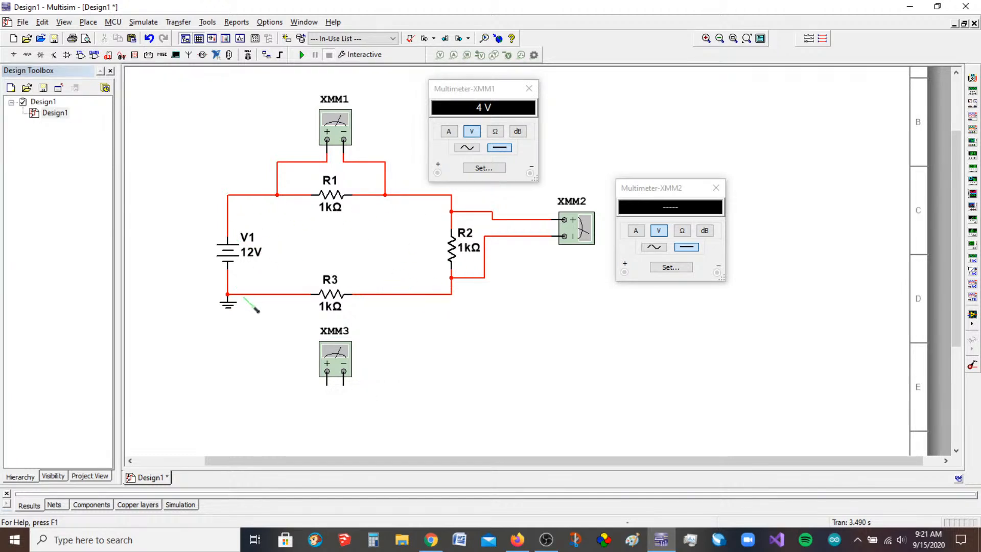
Step: Wire XMM3 across R3, with positive on the R2 side and negative on the ground side
left_click(327, 386)
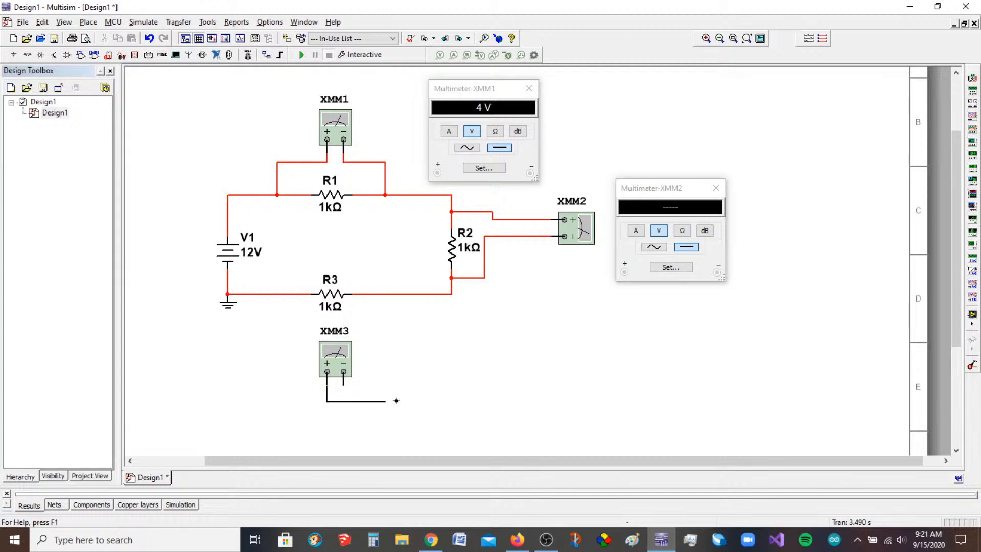
left_click(411, 296)
left_click(342, 385)
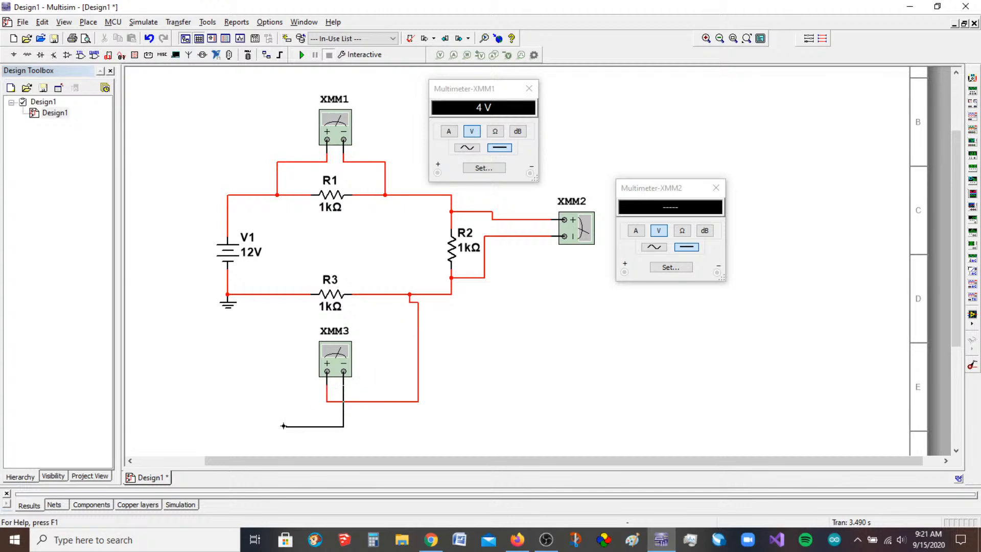
left_click(276, 296)
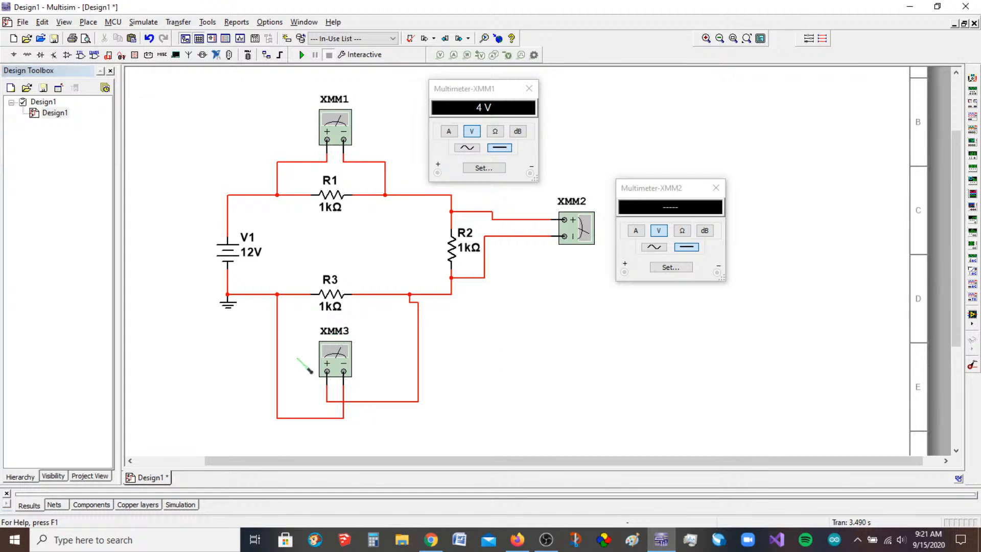
Step: Replace XMM3's negative wire with one that winds through the circuit and around XMM1 to the ground side of R3
left_click(278, 337)
key("Delete")
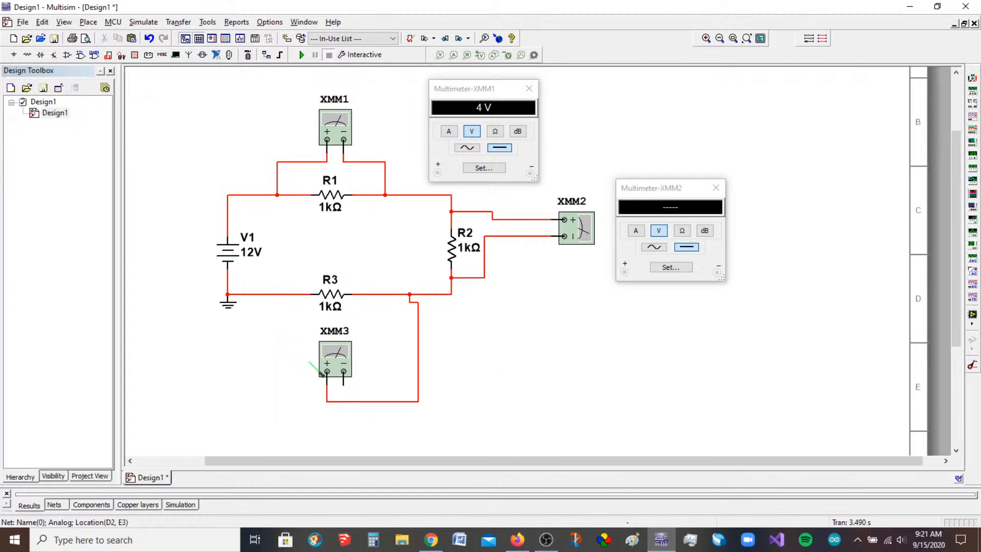
left_click(315, 423)
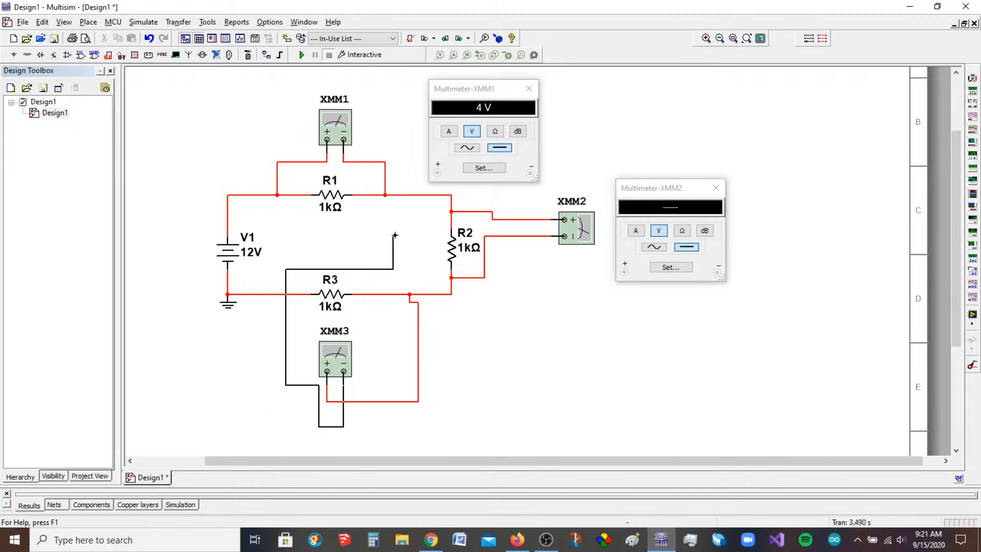
left_click(401, 269)
left_click(400, 117)
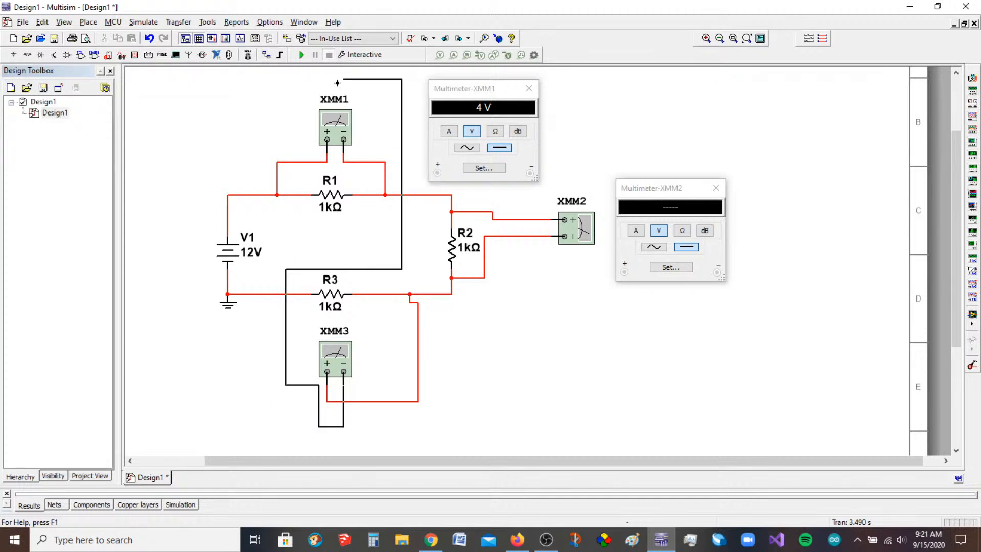
left_click(267, 91)
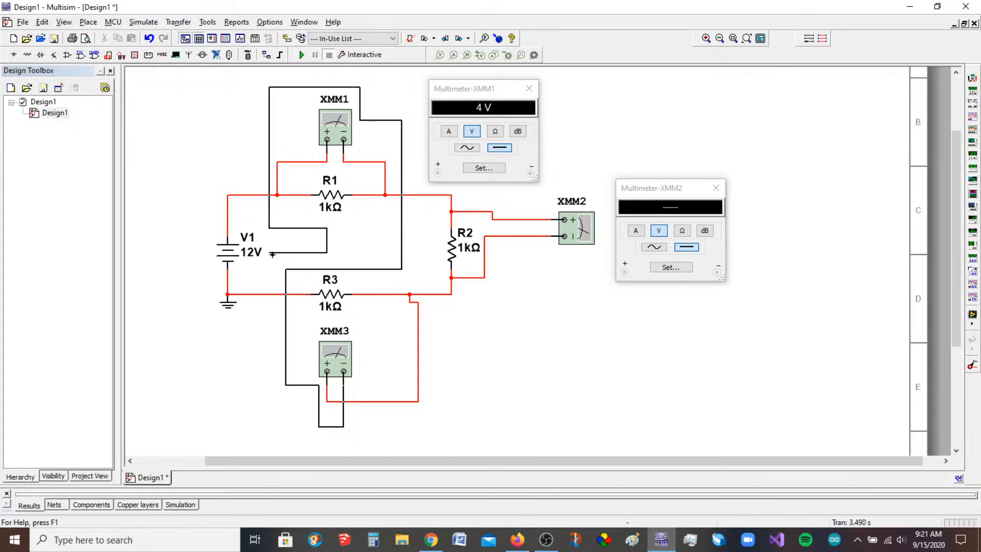
left_click(262, 295)
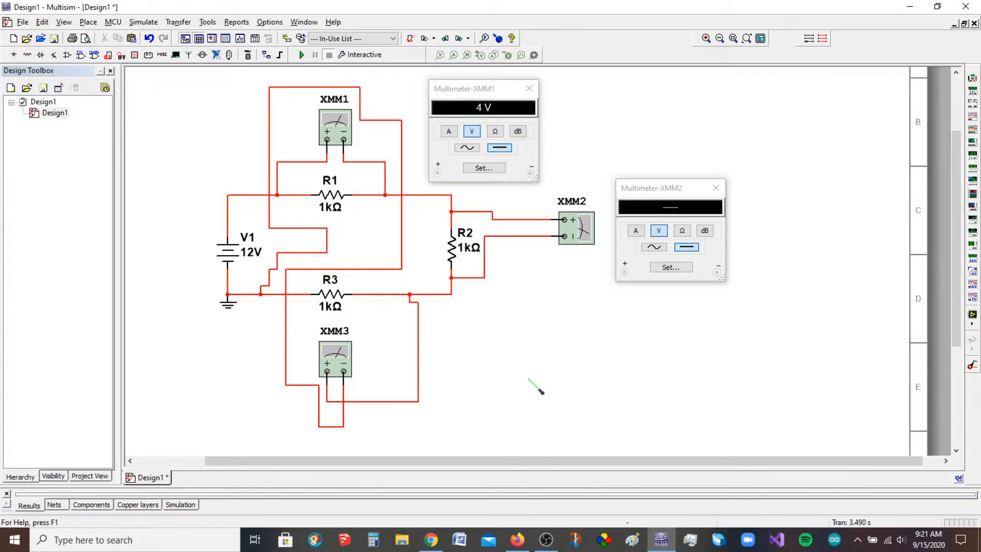
Step: Open XMM3's readout window beside the meter, and run the interactive simulation to read all three voltages, stopping it after the readings
double_click(337, 359)
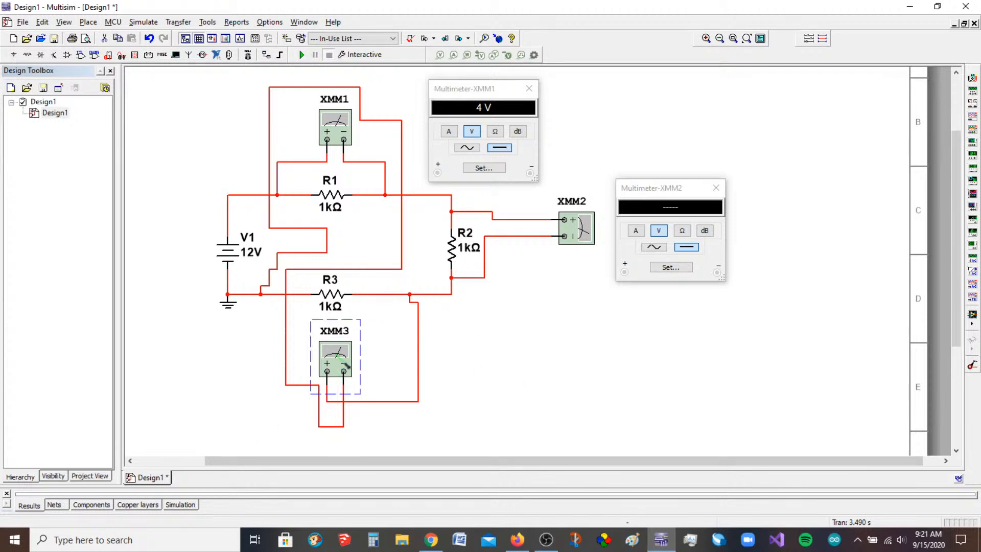
left_click_drag(500, 218, 511, 317)
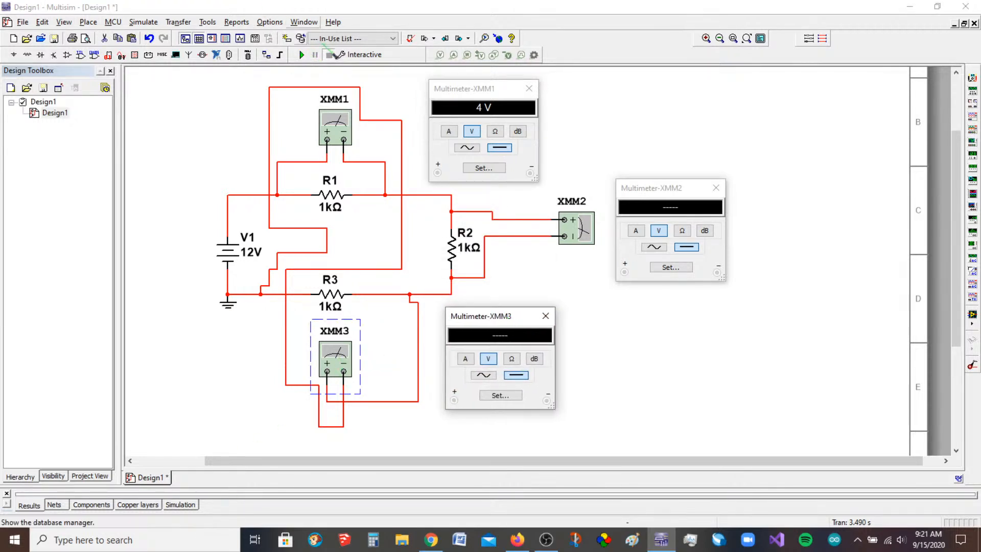
left_click(301, 55)
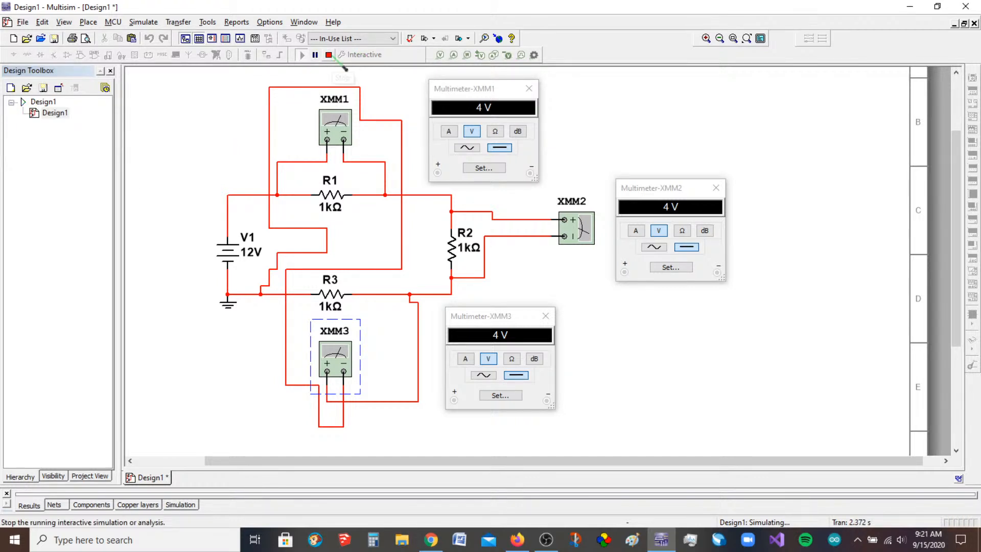
left_click(339, 59)
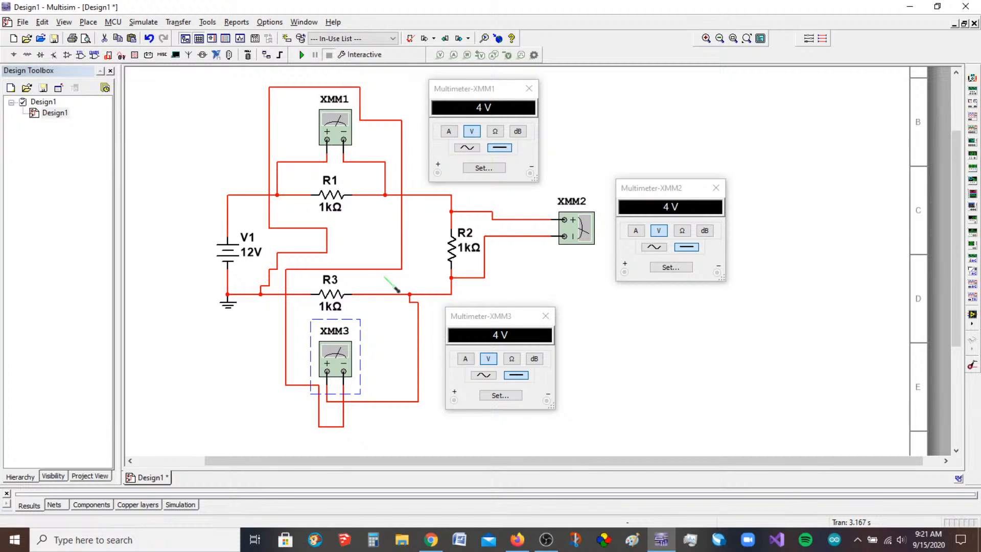
Step: Delete the winding wire from XMM3's negative terminal
left_click(418, 336)
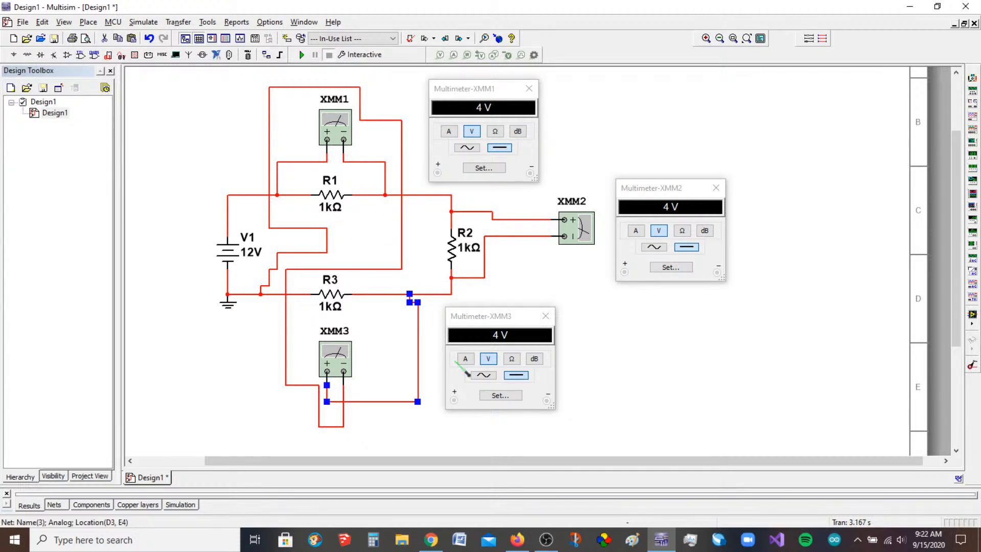
left_click(331, 427)
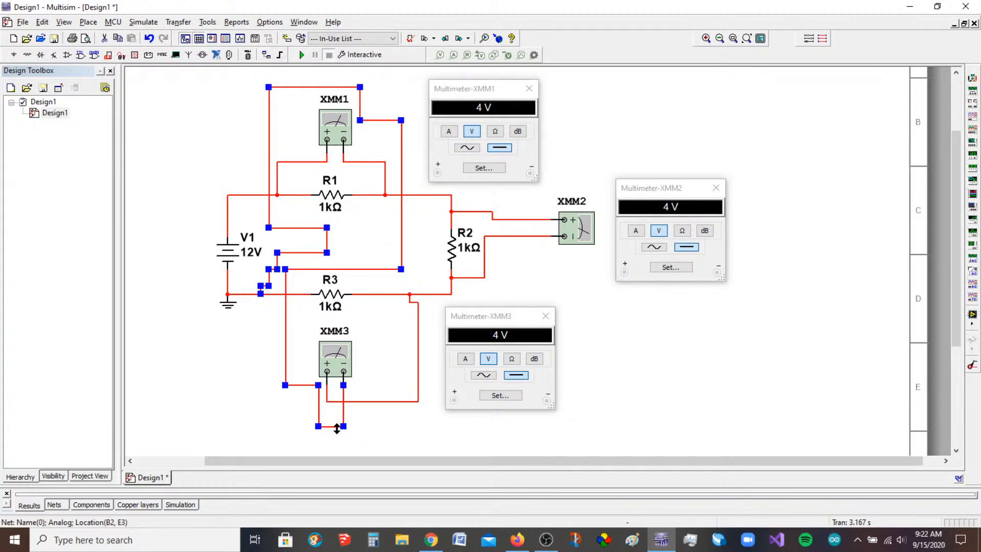
key("Delete")
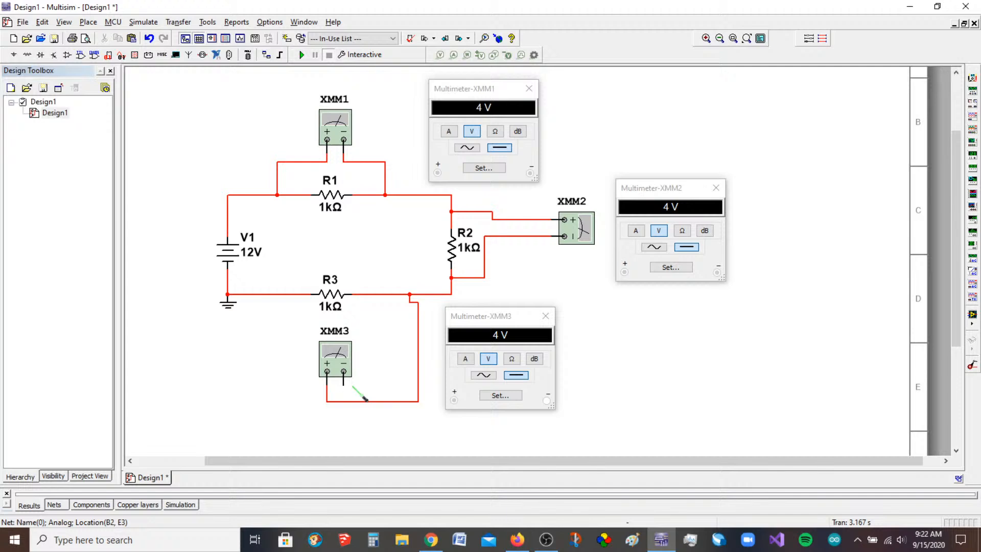
Step: Rotate XMM3 by 180 degrees so its terminals face R3, and wire its negative terminal to the ground side of R3
left_click(350, 368)
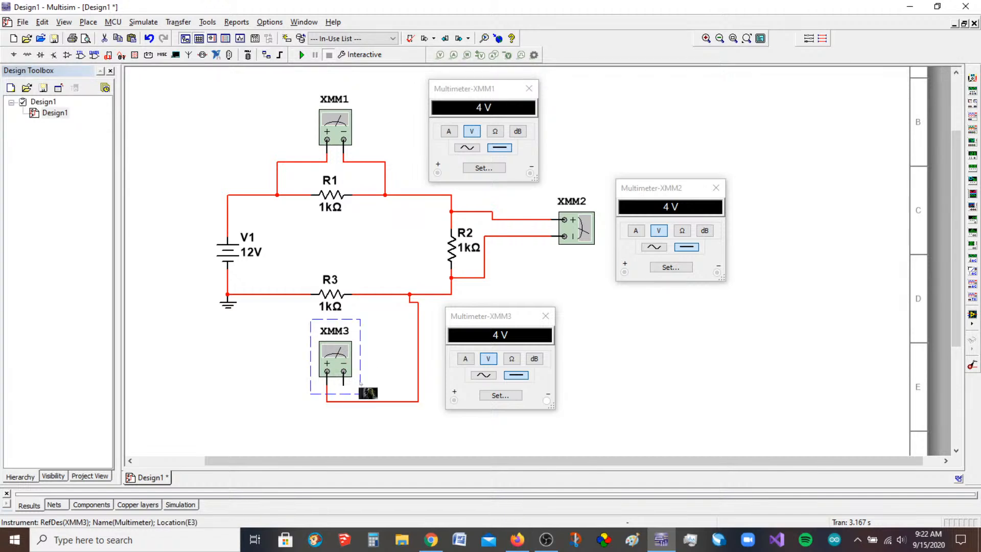
key("ctrl+r")
key("ctrl+r")
left_click(238, 364)
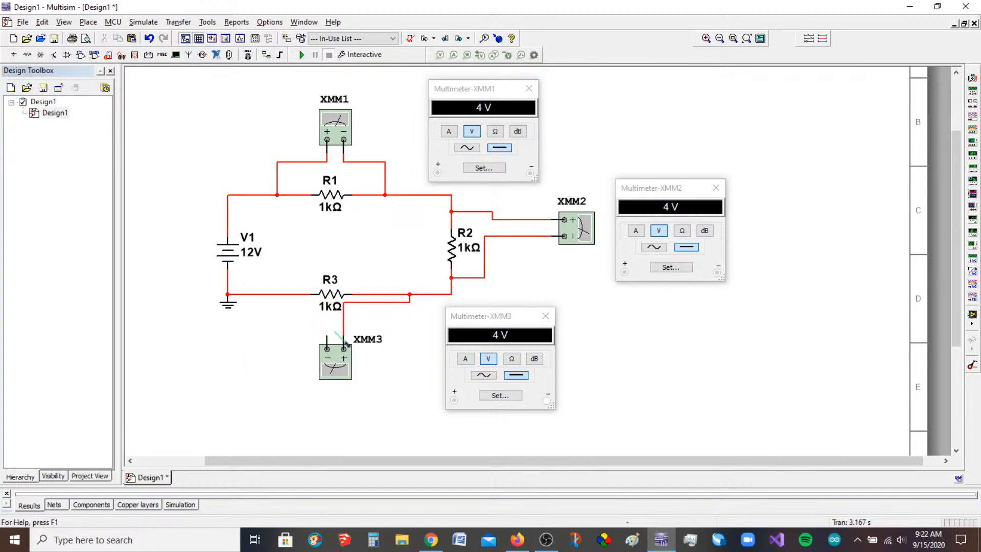
left_click(326, 337)
left_click(285, 294)
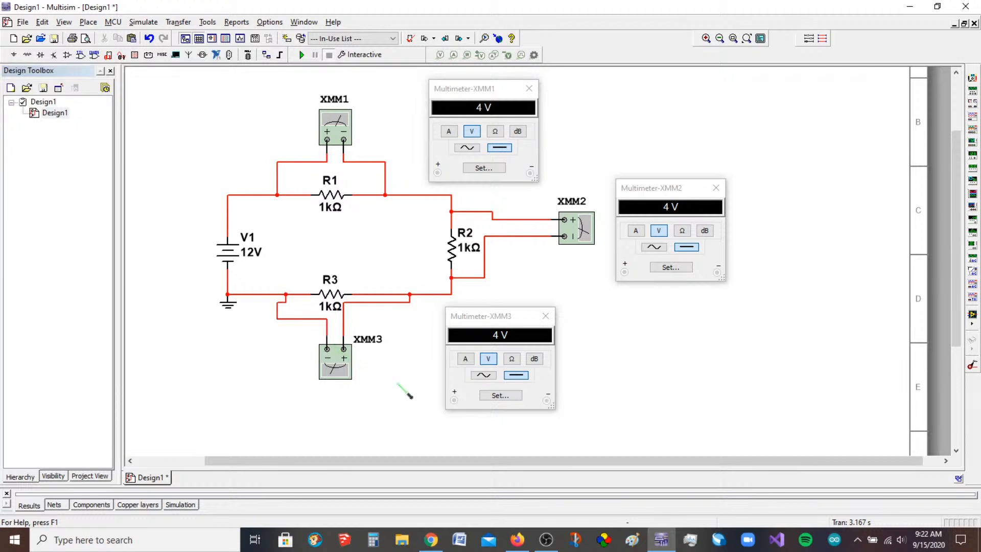
Step: Close the readout windows of all three multimeters
left_click(529, 87)
left_click(715, 188)
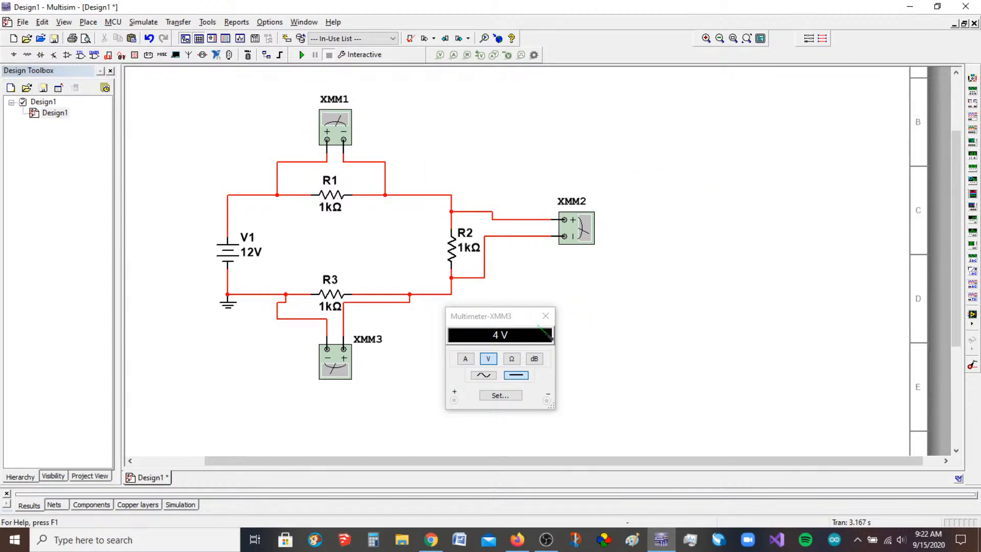
left_click(546, 316)
Step: Delete every wire connecting XMM1, XMM2 and XMM3 to the circuit, keeping the series loop intact
left_click(521, 235)
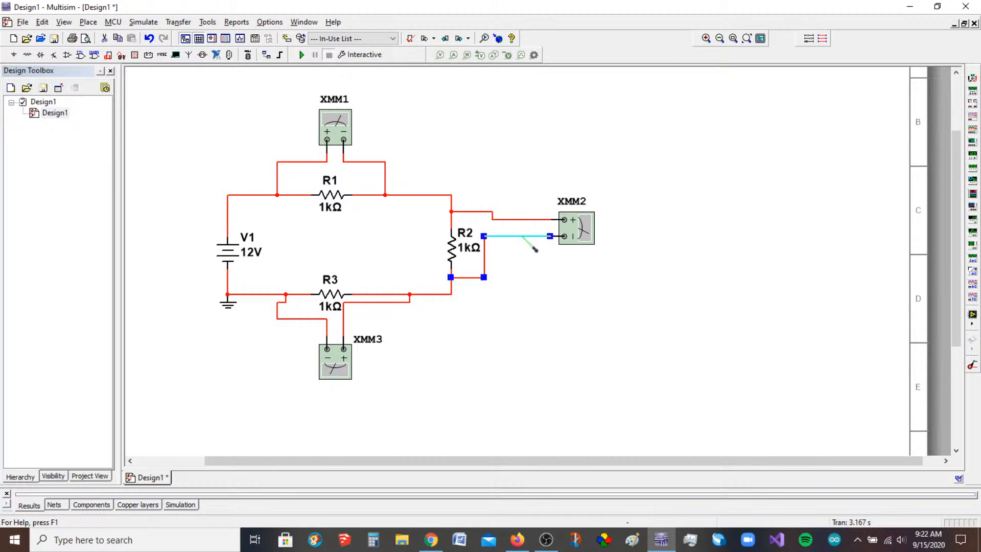
key("Delete")
left_click(522, 219)
key("Delete")
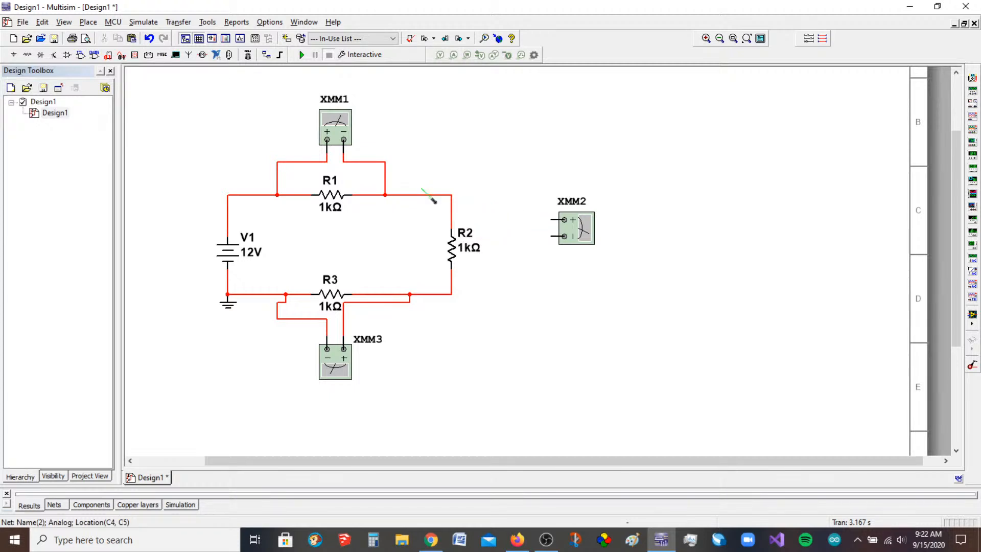
left_click(385, 186)
key("Delete")
left_click(302, 162)
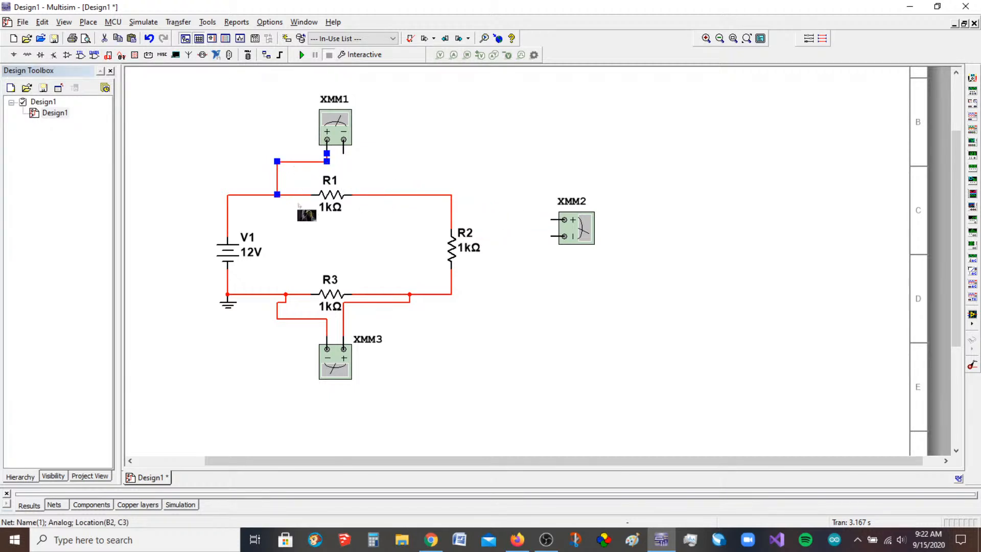
key("Delete")
left_click(302, 319)
key("Delete")
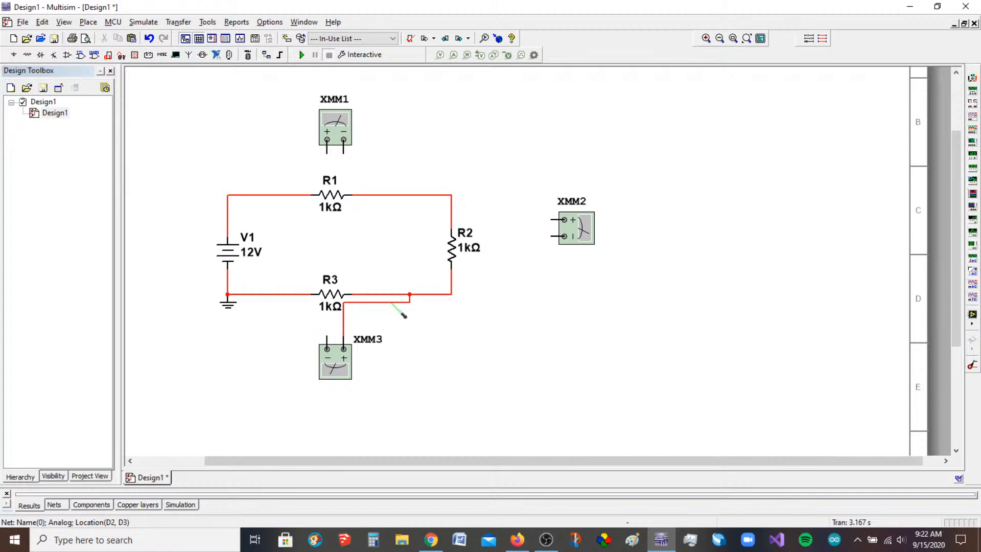
left_click(401, 302)
key("Delete")
Step: Move the three disconnected multimeters well away to the right of the circuit
left_click_drag(355, 370, 827, 321)
left_click_drag(577, 227, 750, 228)
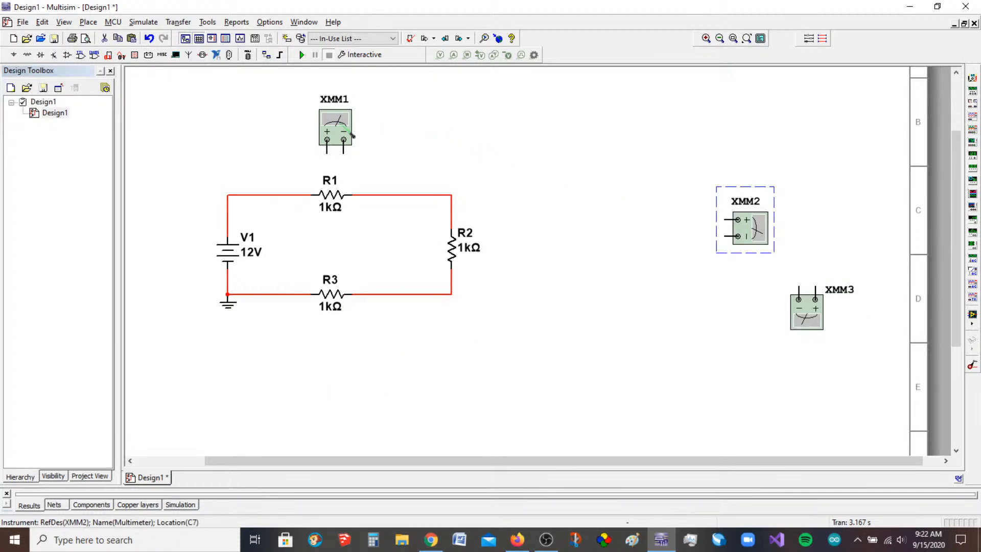
left_click_drag(341, 126, 673, 152)
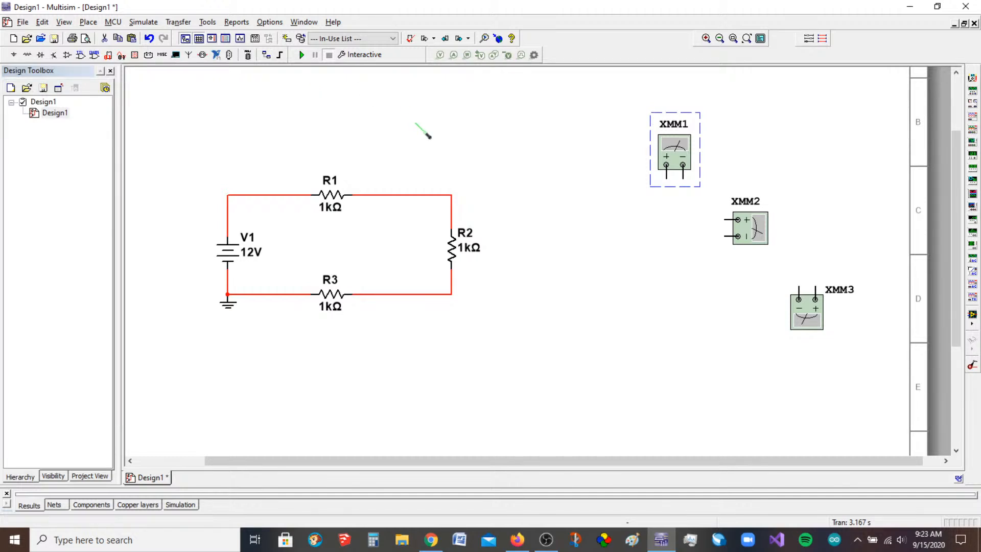
Step: Place a voltage probe on the wire just above V1's positive terminal, with its readout box to the left of the wire
left_click(440, 55)
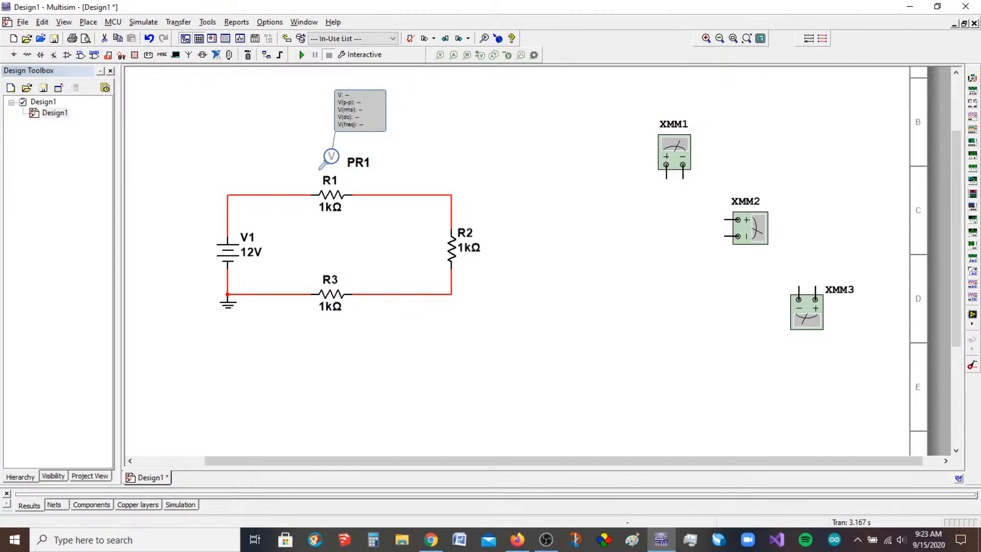
left_click(255, 193)
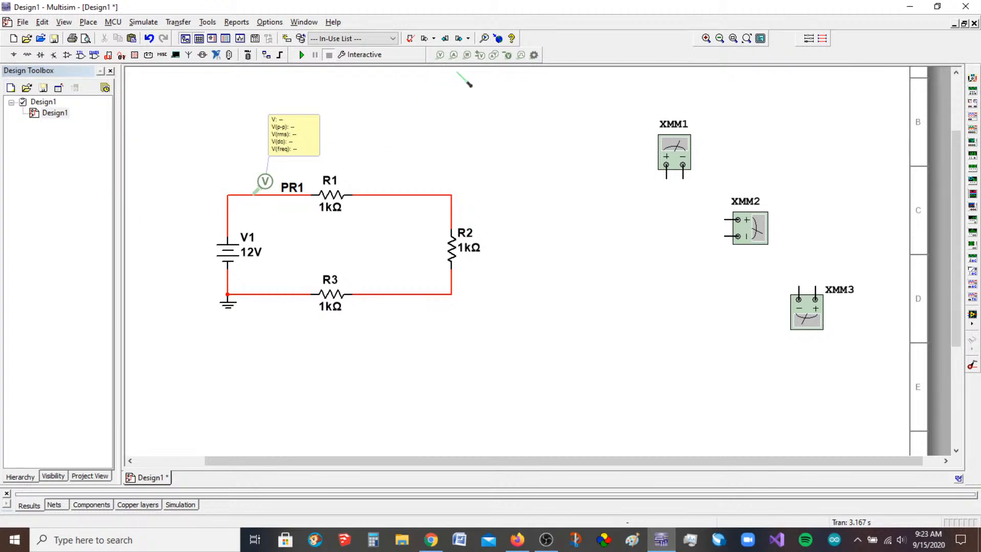
left_click_drag(255, 189, 231, 223)
left_click_drag(264, 169, 181, 185)
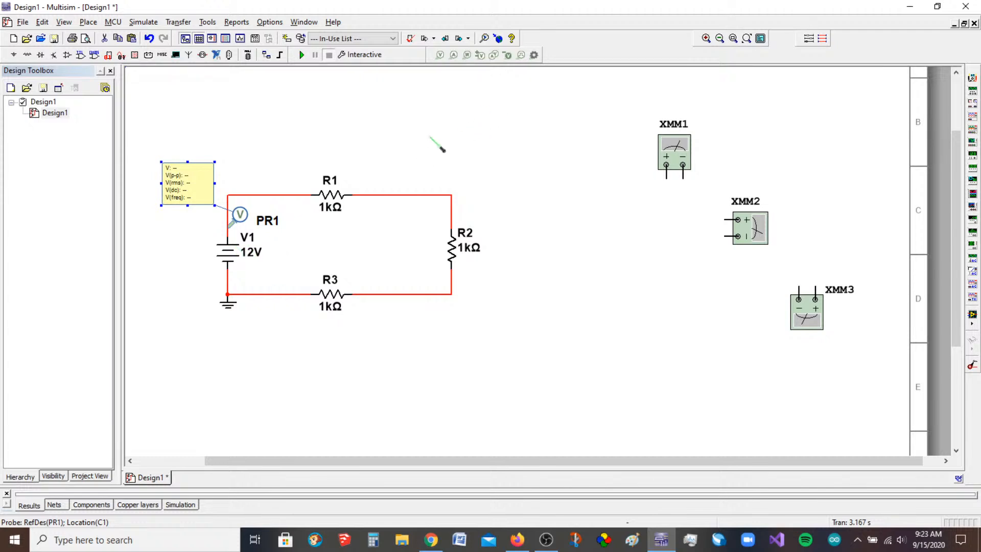
Step: Place a differential voltage probe across R1, with positive on the V1 side and the reference on the R2 side
left_click(481, 55)
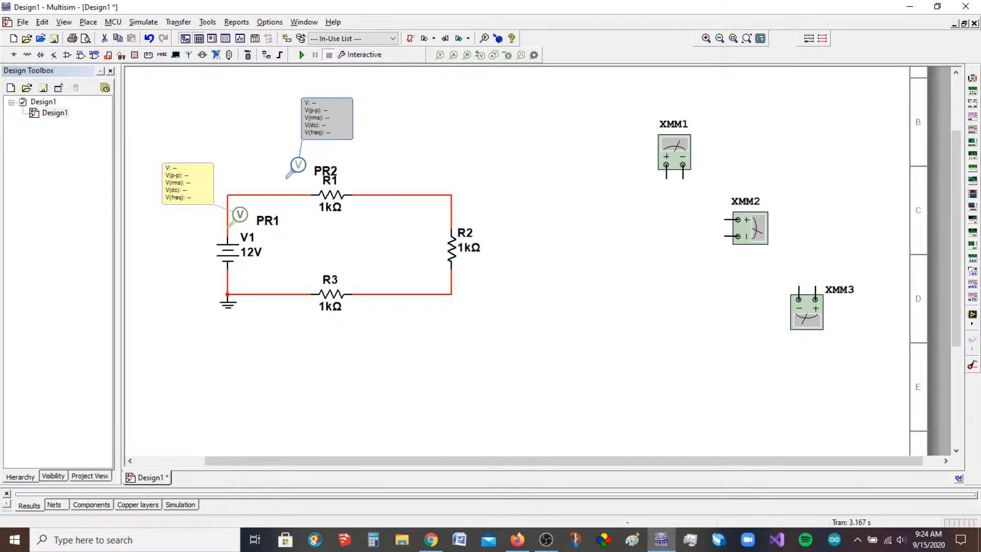
left_click(278, 194)
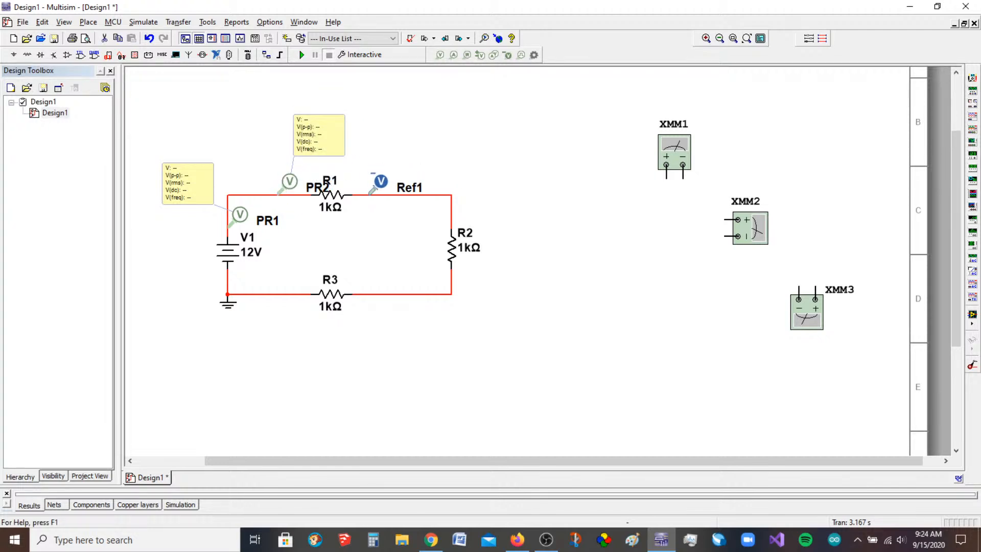
left_click(380, 207)
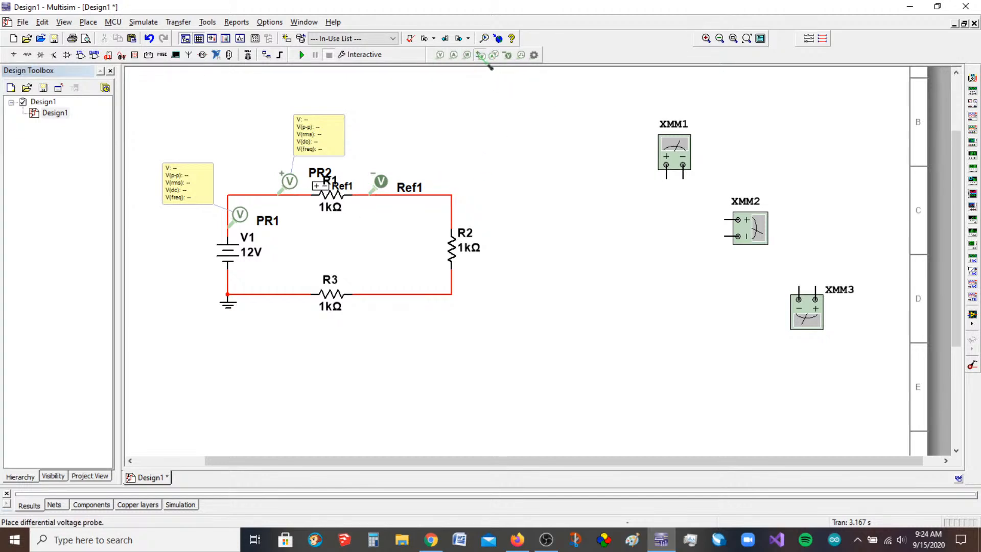
Step: Place a differential voltage probe across R2, with positive above the resistor and the reference below it
left_click(462, 177)
left_click(453, 206)
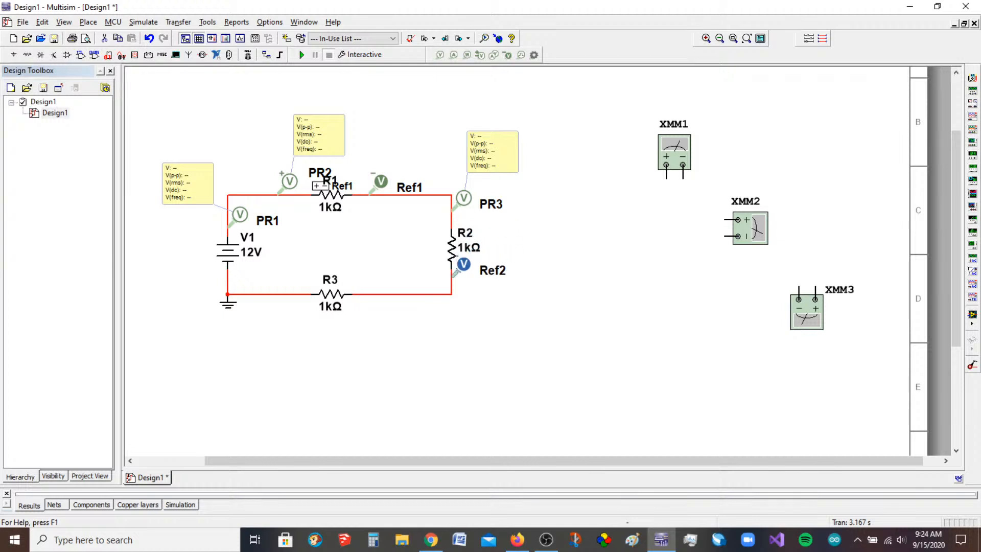
left_click(464, 293)
Step: Place a differential voltage probe across R3, with positive on the R2 side and the reference on the ground side
left_click(480, 55)
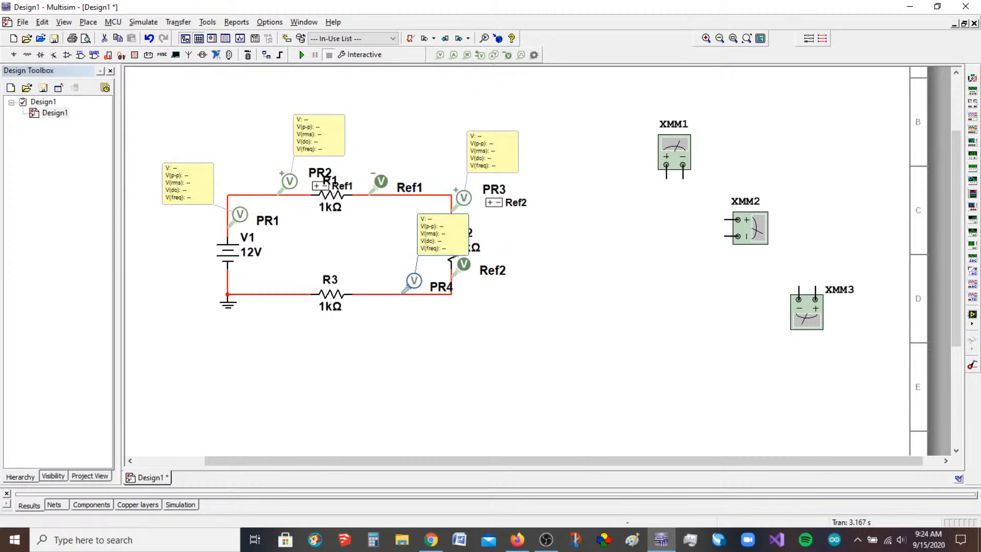
left_click(371, 292)
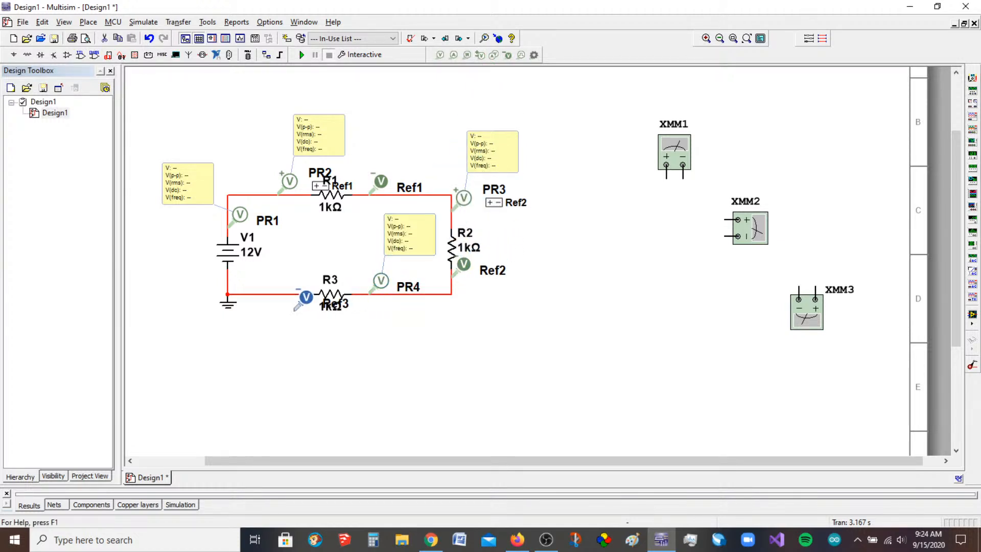
left_click(290, 295)
Step: Rearrange the differential probes' readout boxes clear of the circuit, and shift probe PR2 left along its wire away from R1's label
left_click_drag(414, 239, 418, 346)
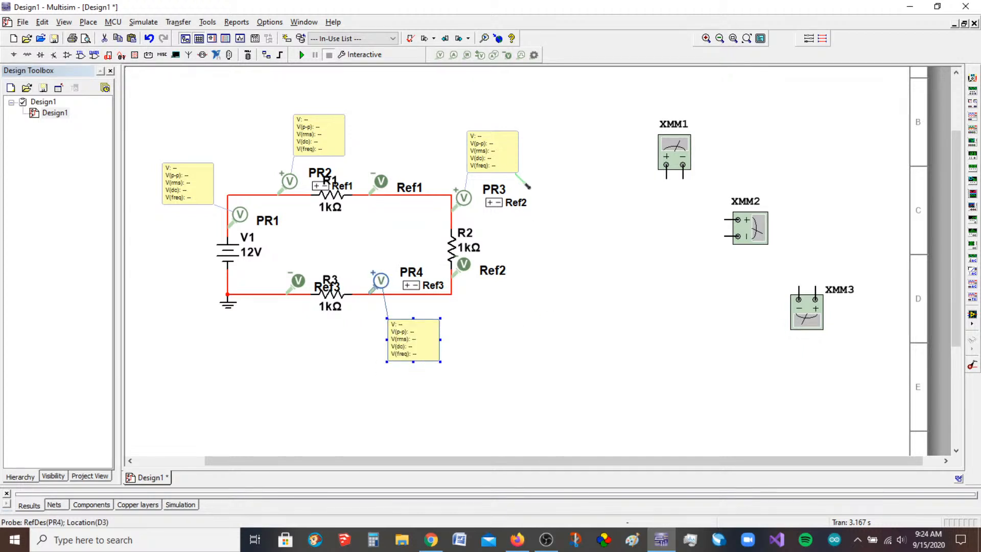
left_click_drag(504, 153, 523, 159)
left_click_drag(322, 134, 330, 123)
left_click_drag(289, 187, 264, 187)
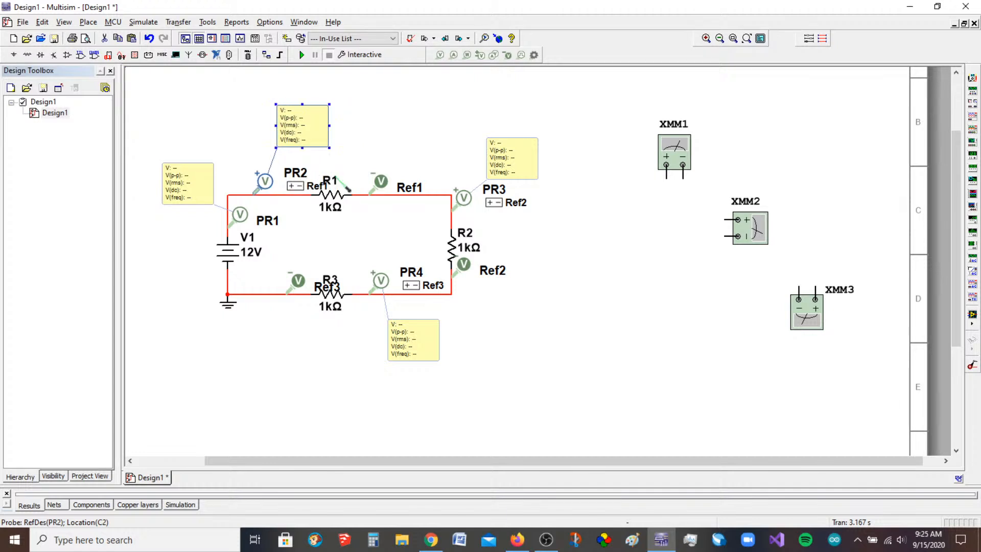
left_click(302, 179)
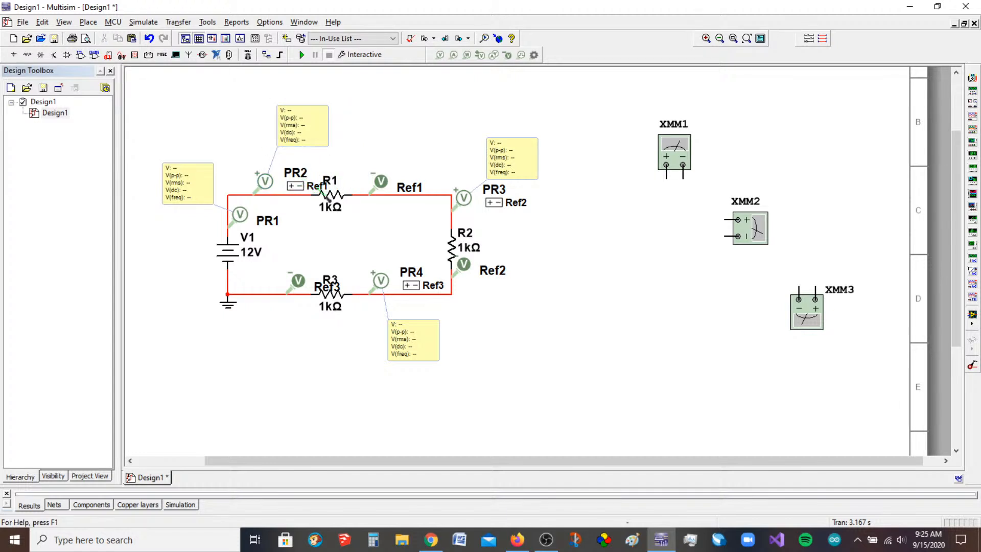
left_click(328, 198)
left_click(305, 186)
Step: Run the interactive simulation and add a voltage probe on the wire between R1 and R2, with its readout clear of PR3's
left_click(302, 55)
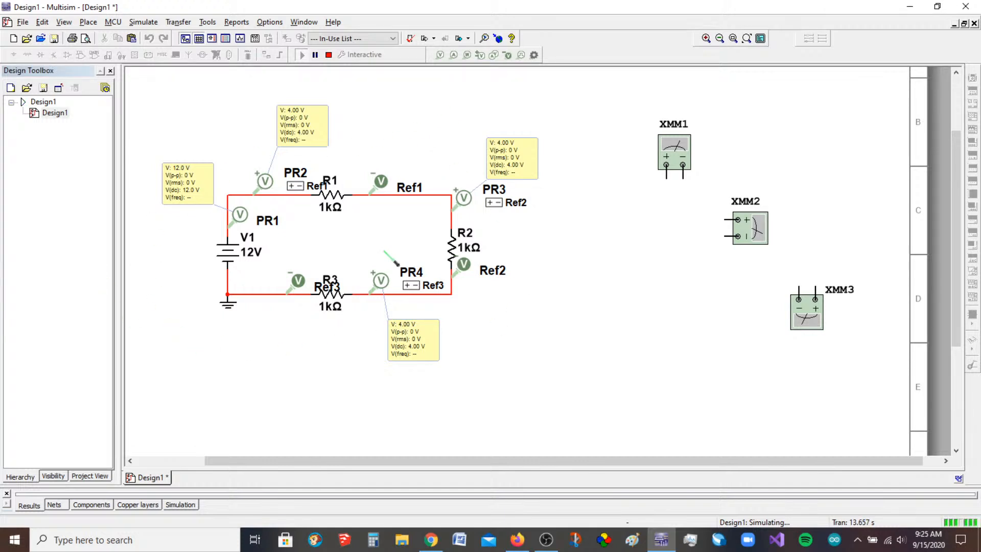
left_click(440, 55)
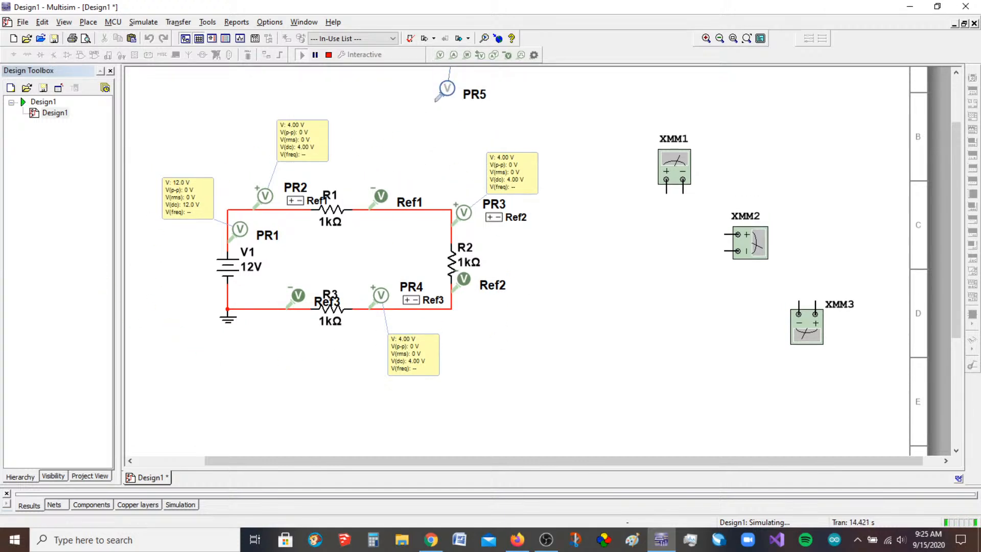
left_click(428, 209)
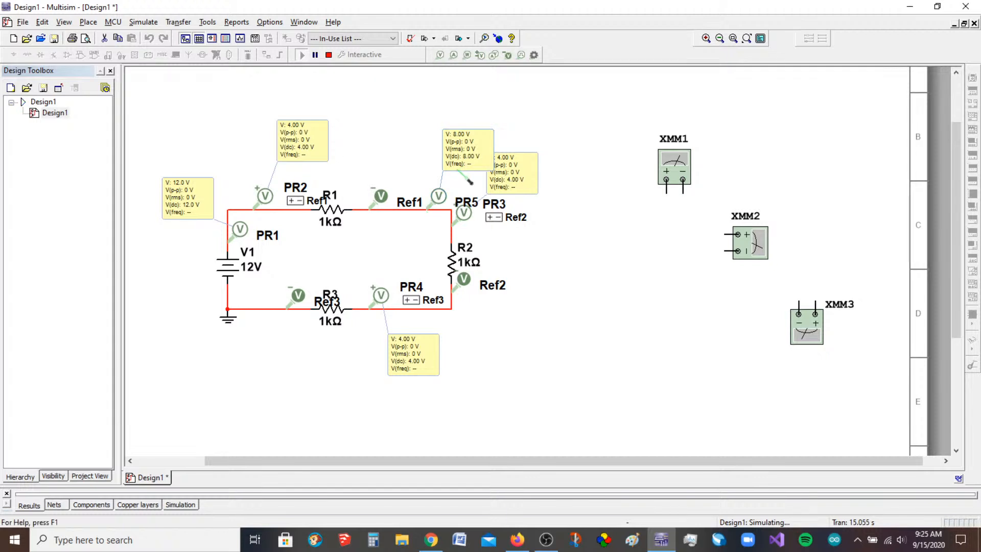
left_click_drag(465, 145, 421, 139)
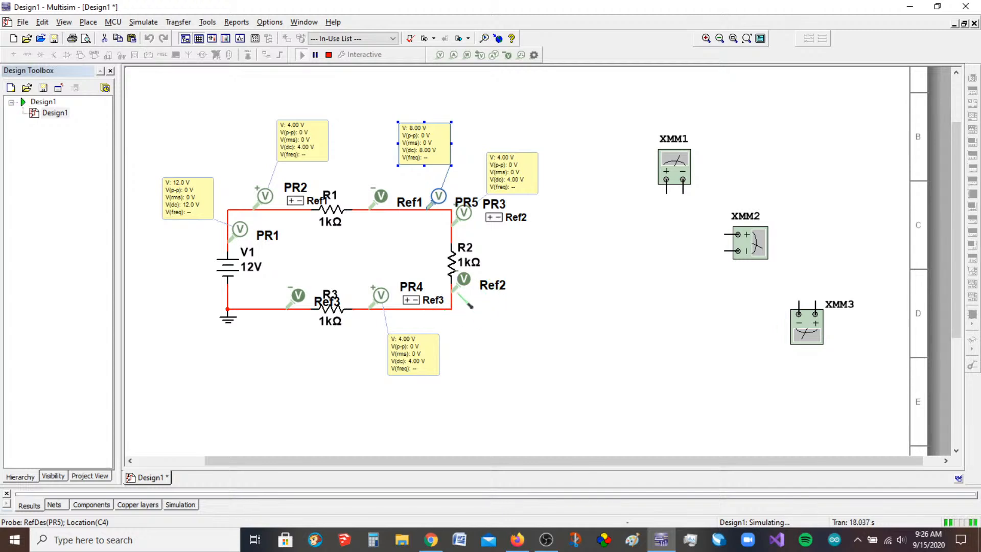
Step: Add a voltage probe on the wire between R2 and R3, and move its readout box below the circuit
left_click(446, 59)
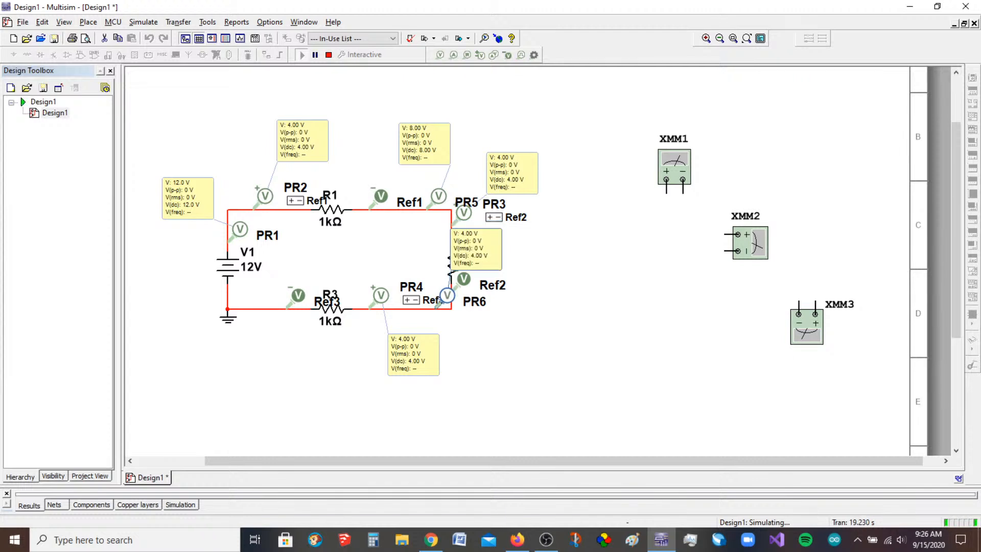
left_click(440, 304)
left_click_drag(497, 348, 493, 342)
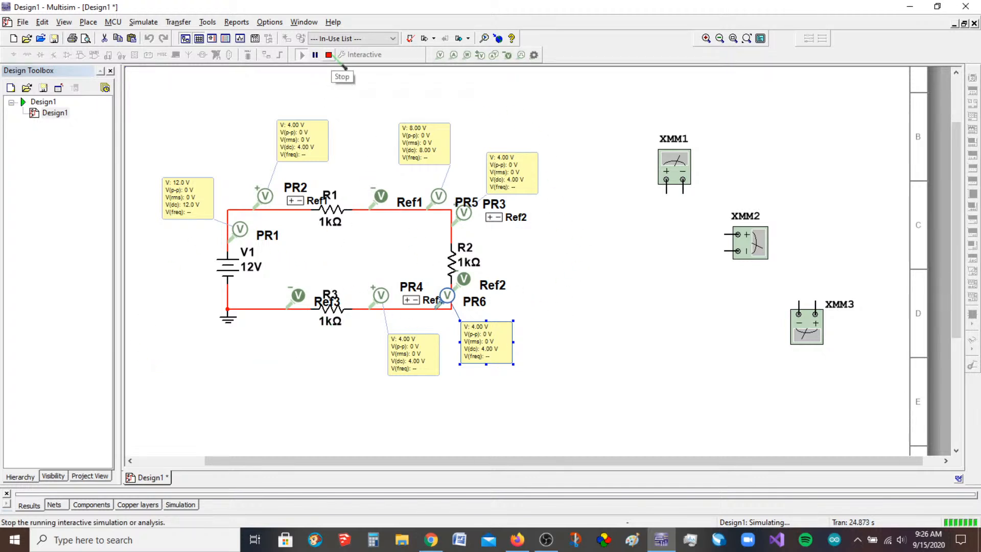
Step: View XMM1's readout window briefly, close it and stop the simulation
double_click(675, 171)
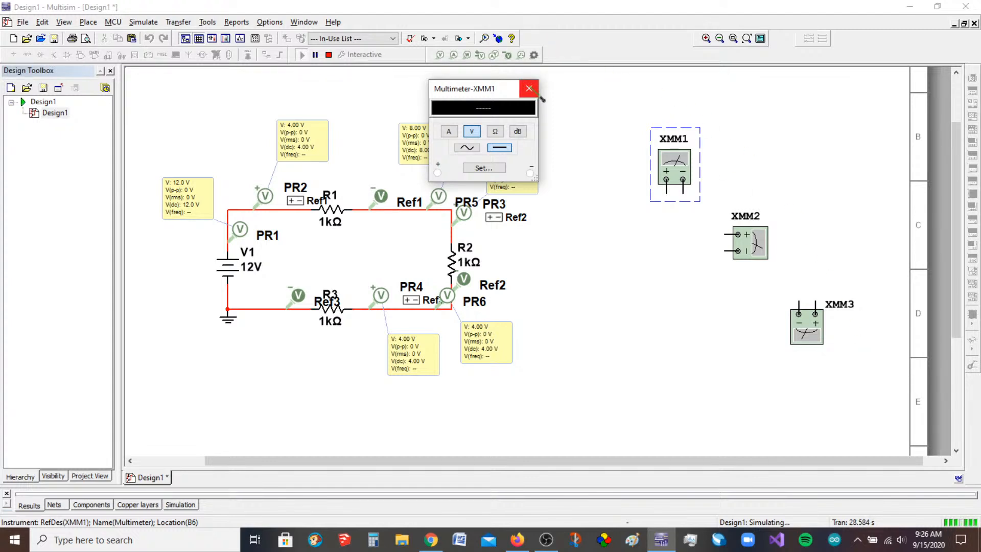
left_click(530, 90)
left_click(329, 55)
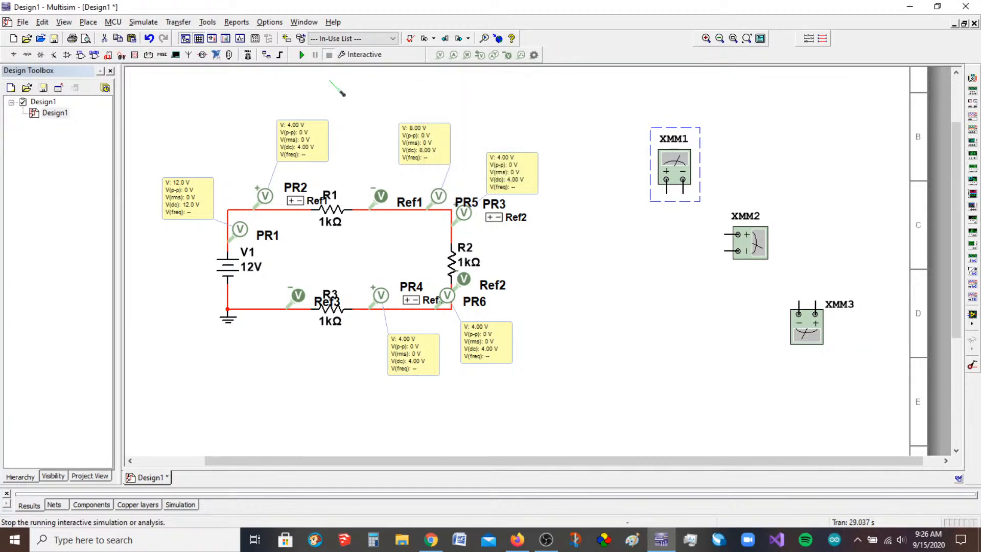
Step: Delete all voltage probes, differential probes and their references from the circuit
left_click(266, 199)
key("Delete")
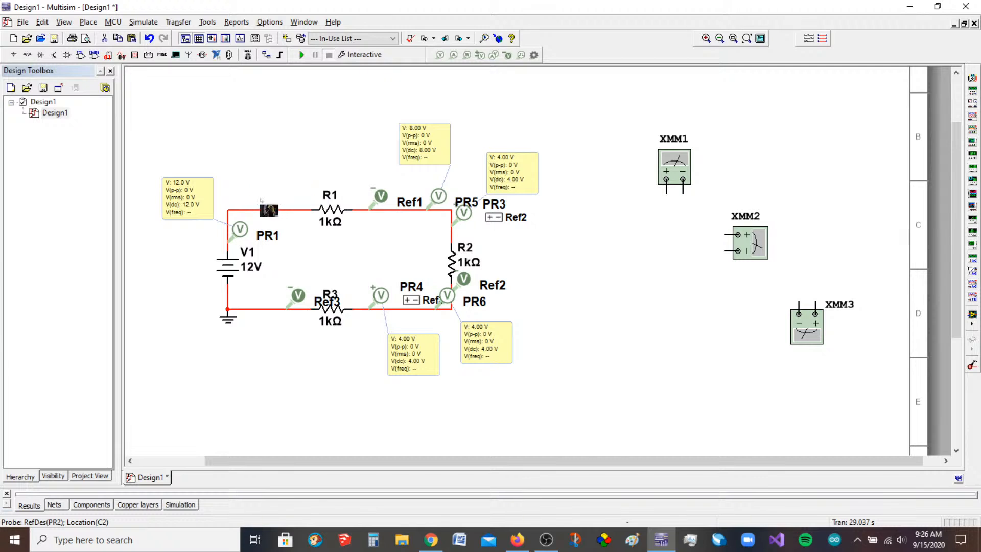
left_click(240, 229)
key("Delete")
left_click(379, 197)
key("Delete")
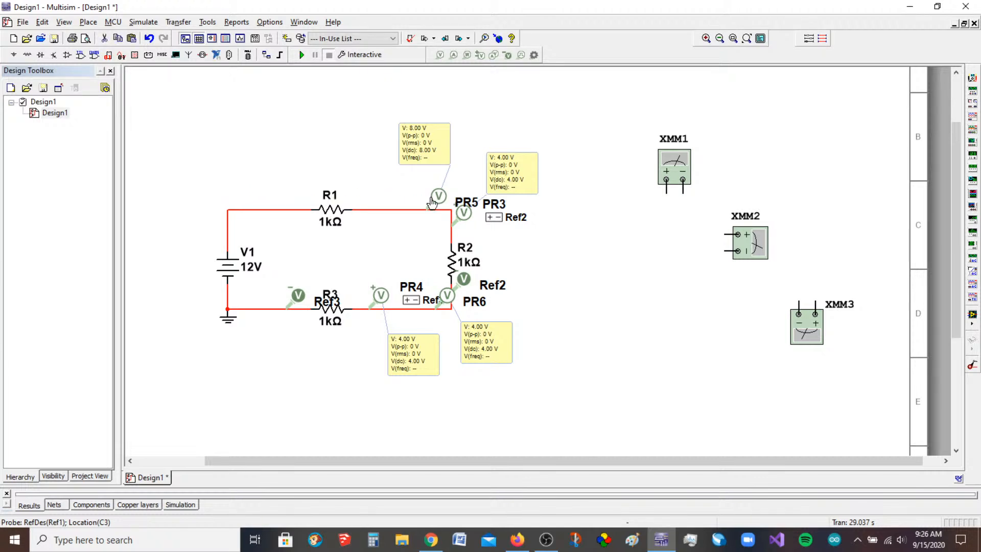
left_click(438, 196)
key("Delete")
left_click(464, 212)
key("Delete")
key("Delete")
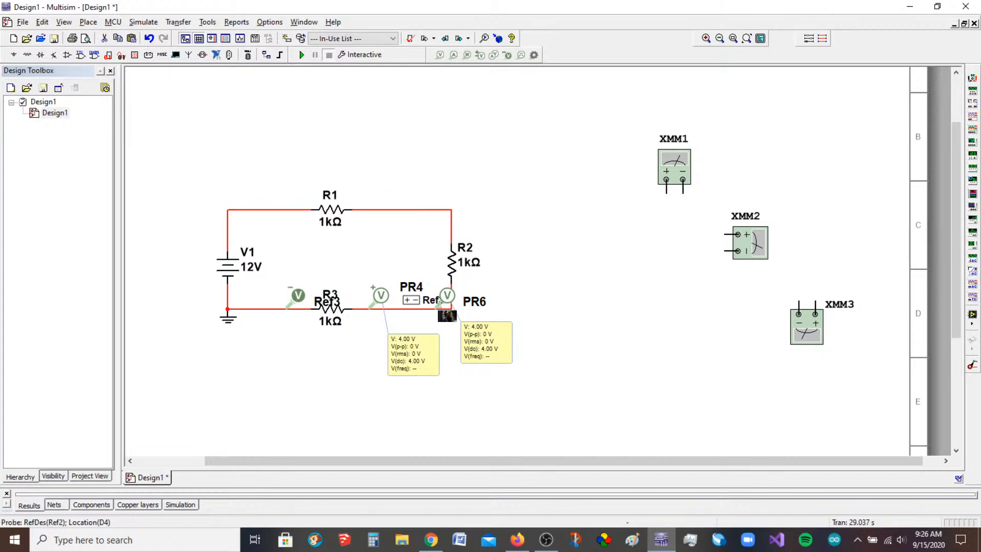
left_click(445, 307)
key("Delete")
left_click(382, 309)
key("Delete")
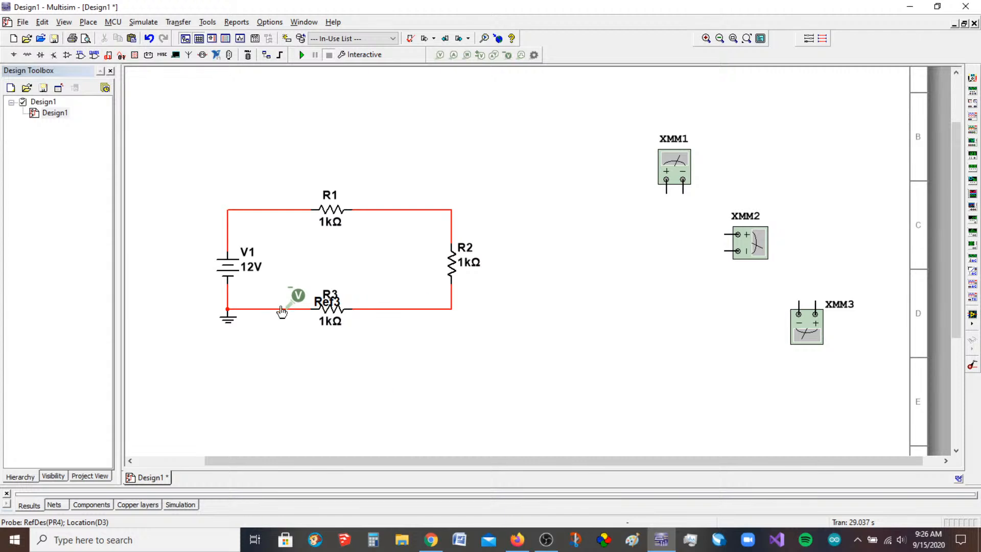
left_click(293, 302)
key("Delete")
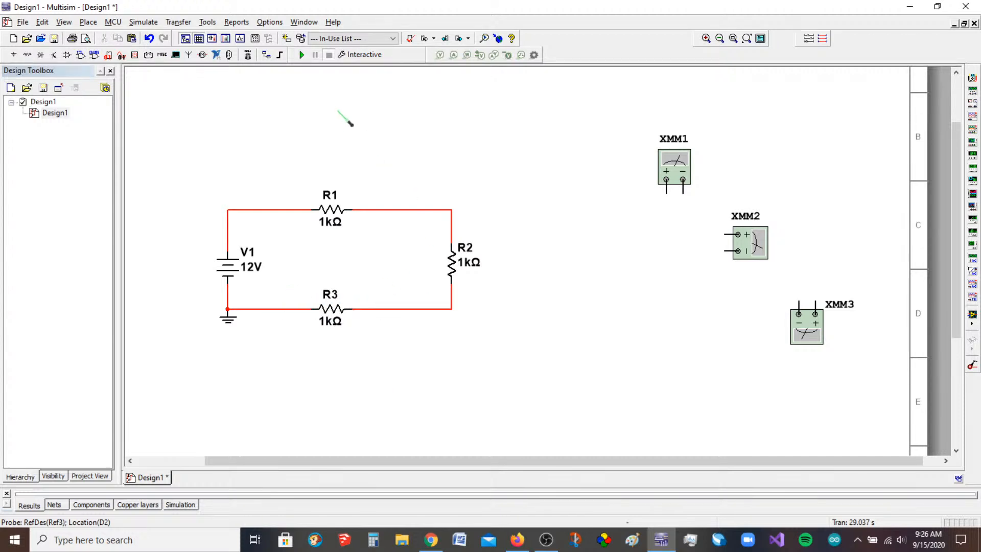
Step: Check the live stream in YouTube Studio and OBS Studio, and return to the Multisim schematic
left_click(517, 539)
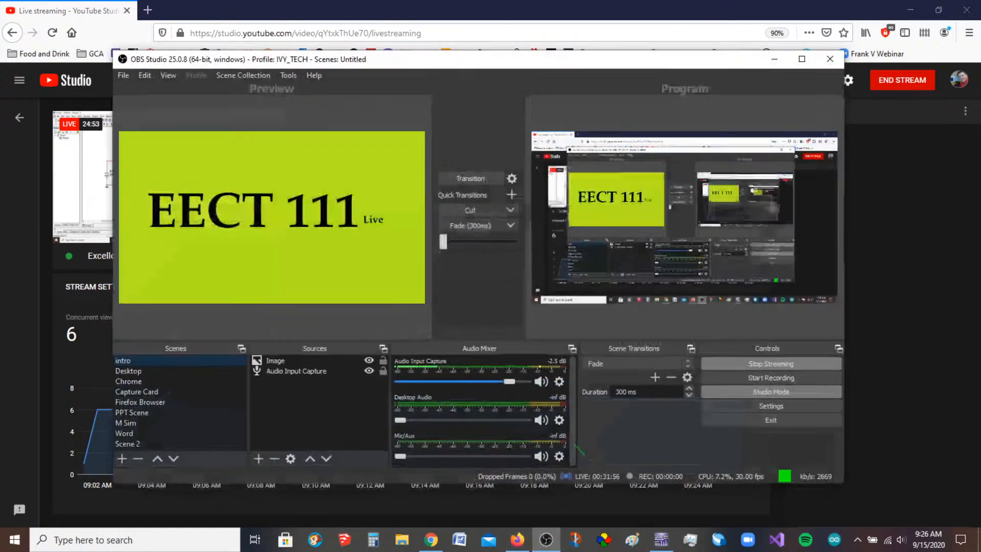
left_click(547, 539)
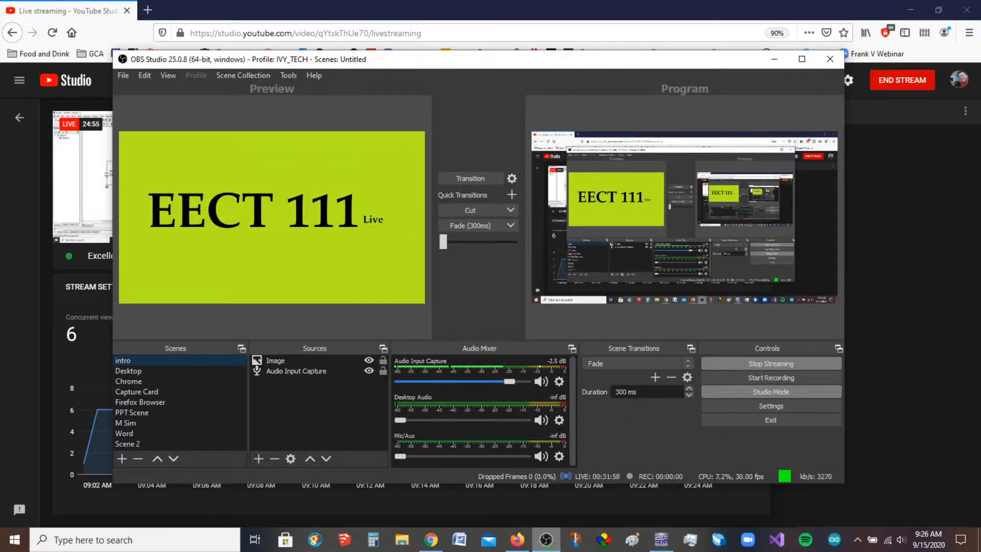
left_click(546, 539)
left_click(661, 539)
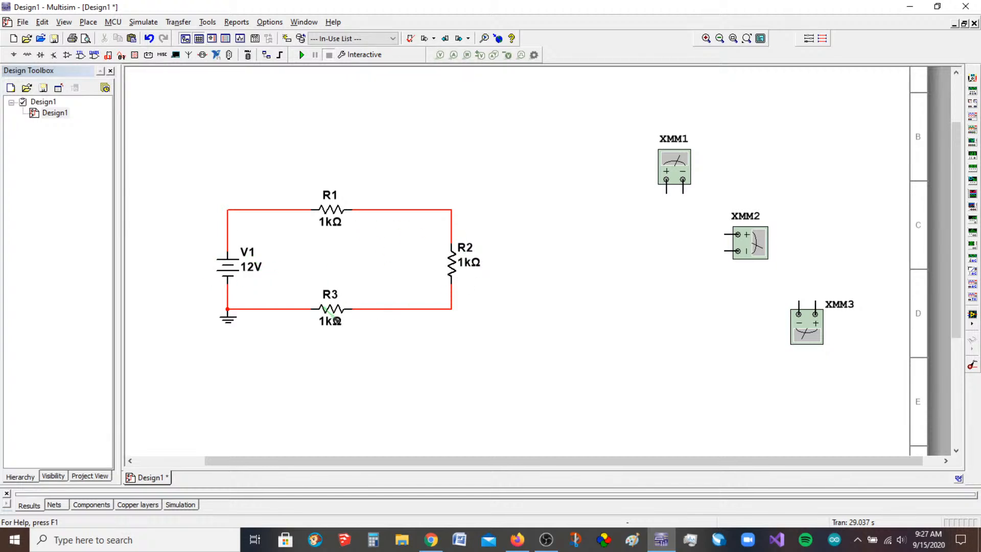
Step: Try inserting XMM1 in place of the wire between V1 and R1, and undo the wire deletion and meter placement
left_click_drag(667, 170, 455, 155)
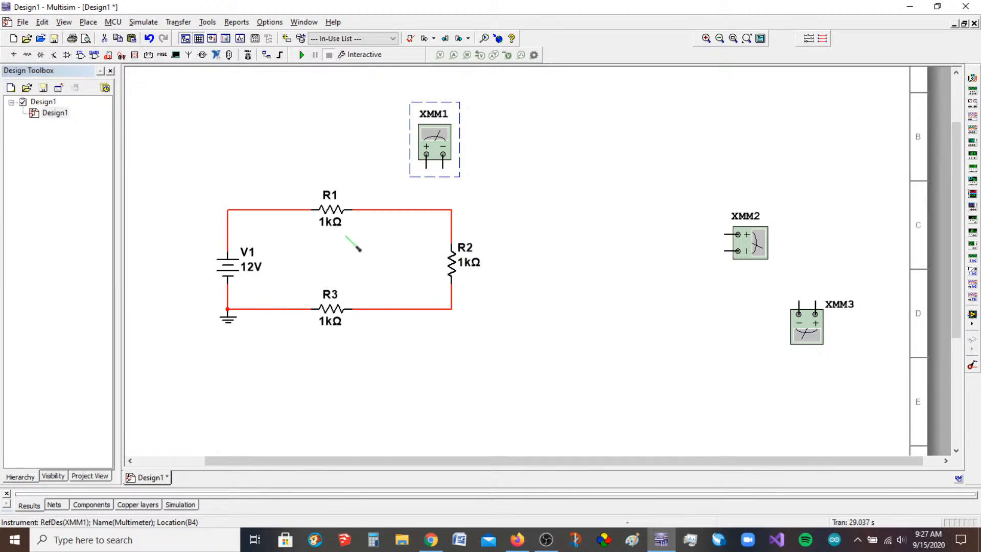
left_click(261, 209)
key("Delete")
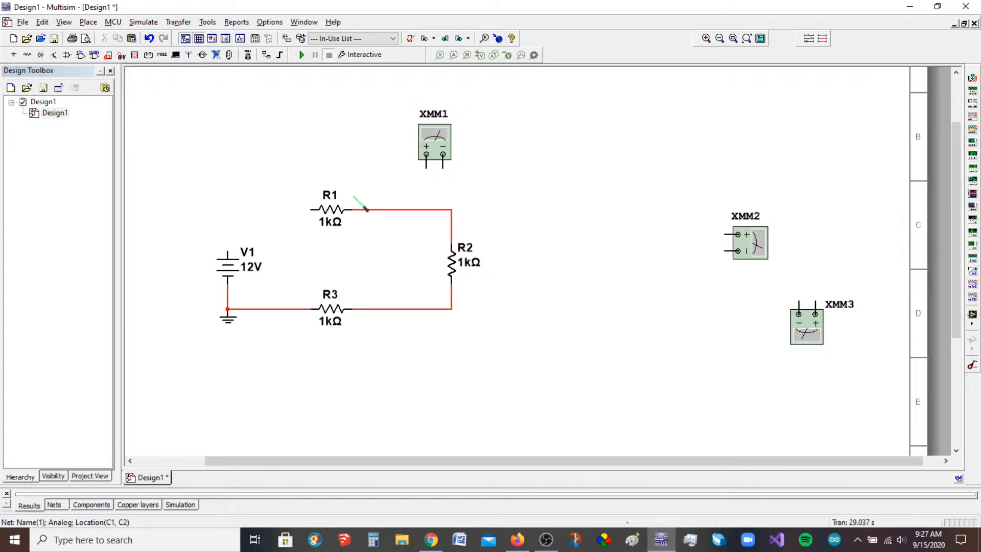
left_click_drag(436, 148, 274, 201)
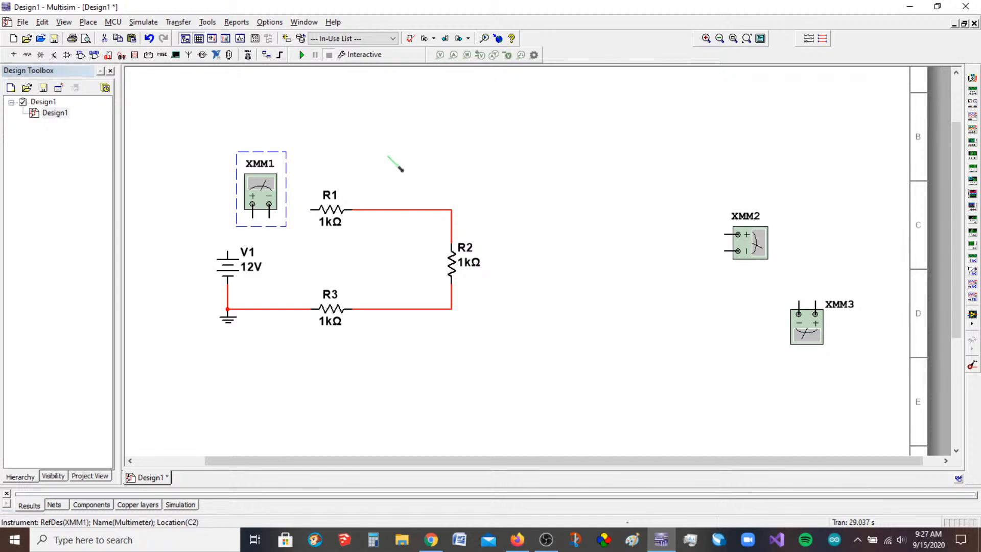
key("ctrl+z")
key("ctrl+z")
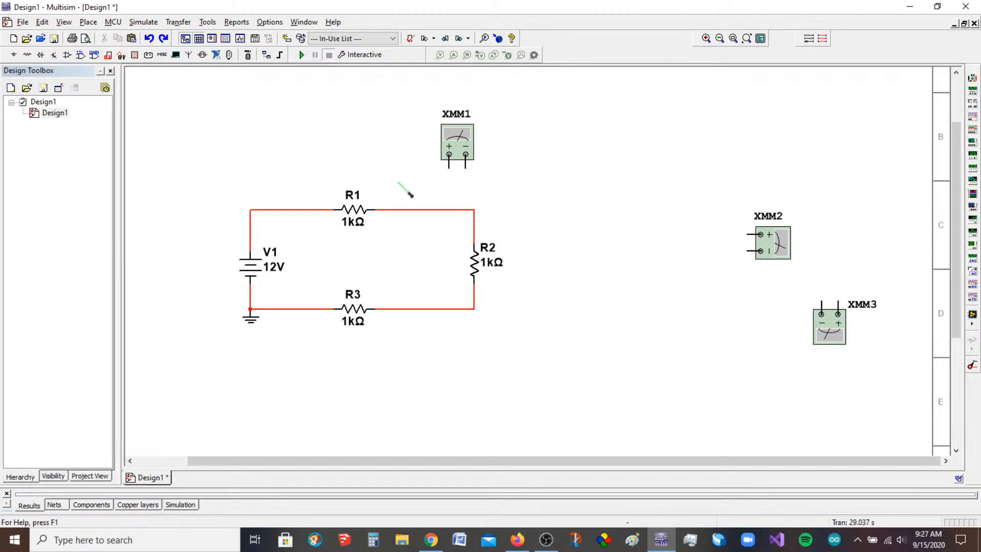
Step: Try inserting XMM1 in place of the wire between R1 and R2, and undo the wire deletion and meter placement
left_click(474, 222)
key("Delete")
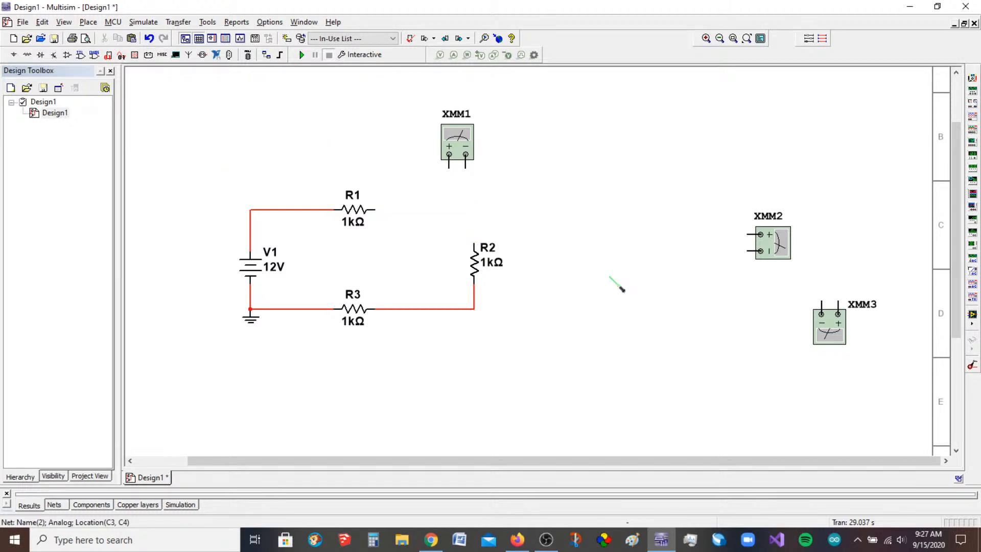
left_click_drag(454, 136, 429, 177)
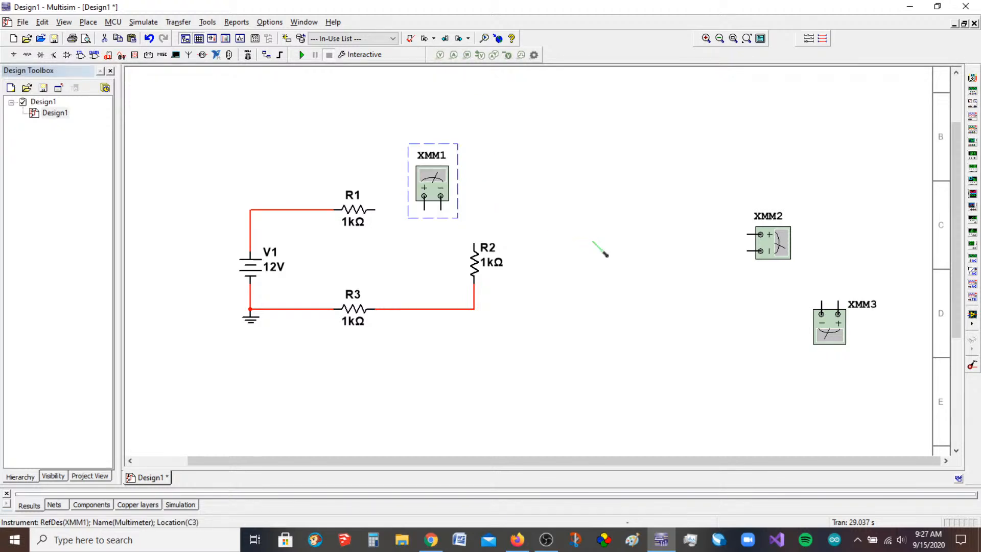
key("ctrl+z")
key("ctrl+z")
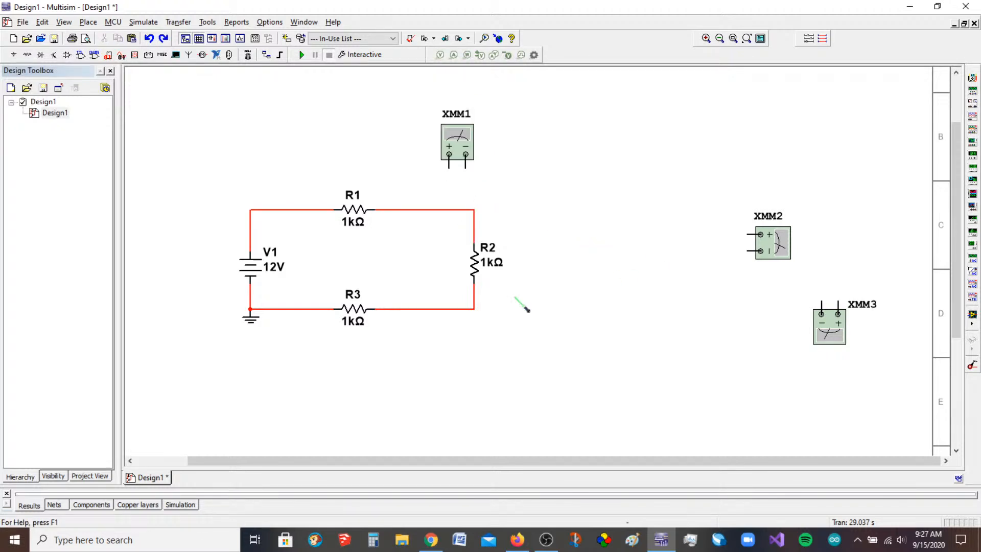
left_click(449, 309)
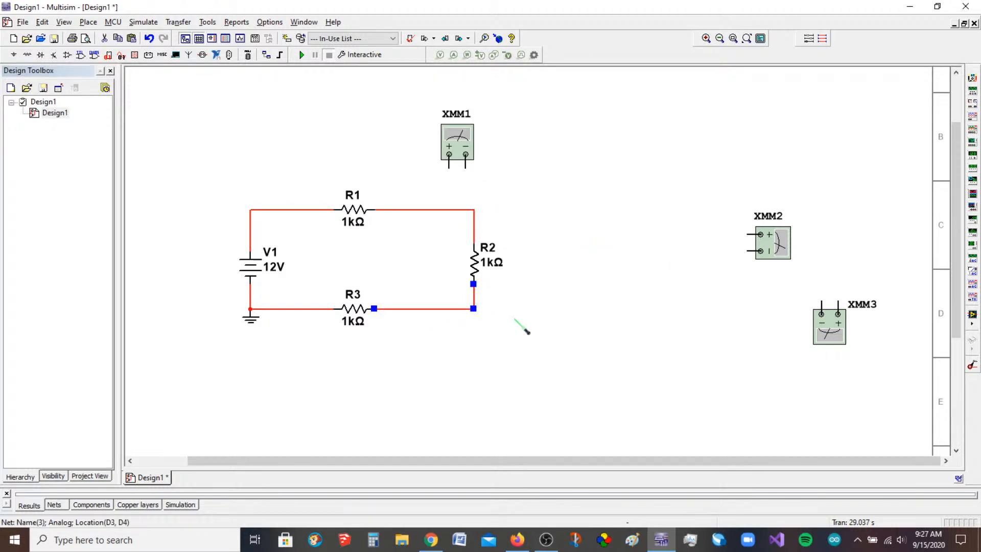
left_click(308, 313)
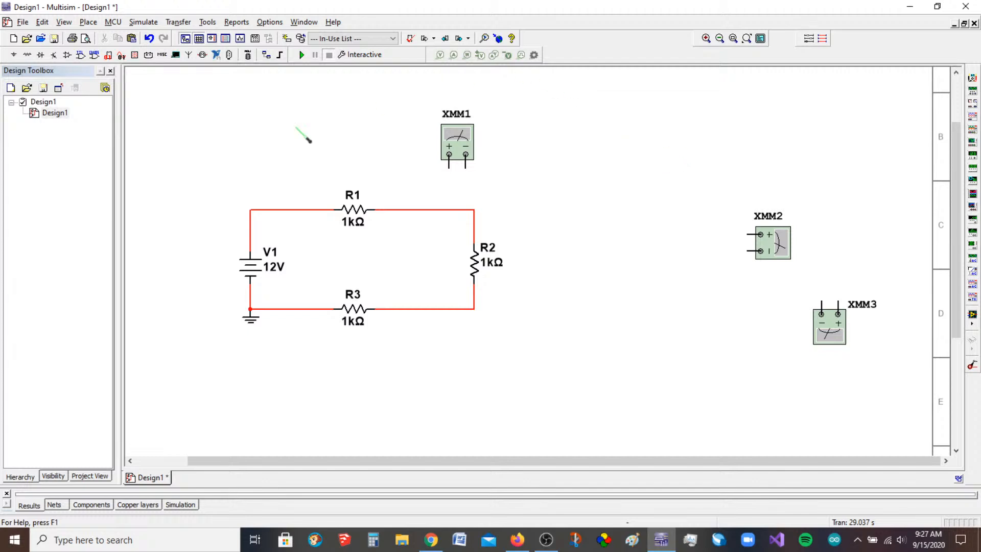
Step: Replace the wire between V1 and R1 with XMM1 in series, its positive terminal to V1 and negative to R1
left_click(290, 209)
key("Delete")
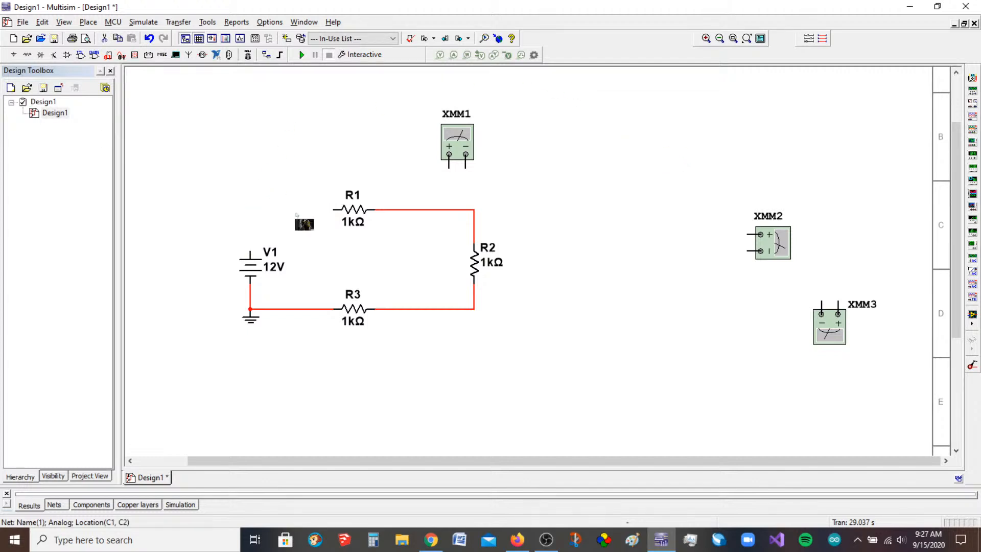
left_click_drag(467, 150, 276, 190)
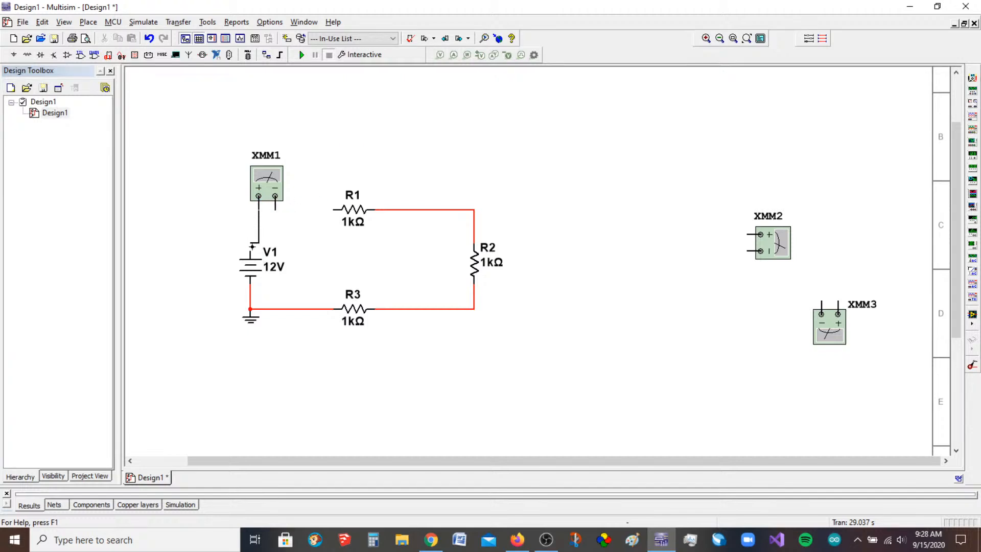
left_click(250, 249)
left_click(332, 209)
Step: Set XMM1 to current measurement with its readout clear of the circuit, and run the simulation briefly to measure the current
double_click(281, 190)
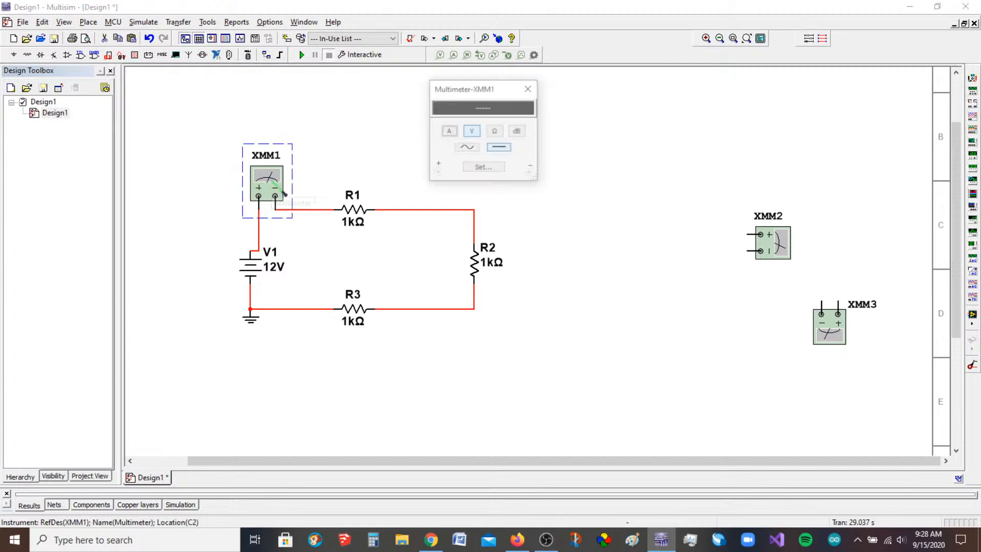
left_click(448, 133)
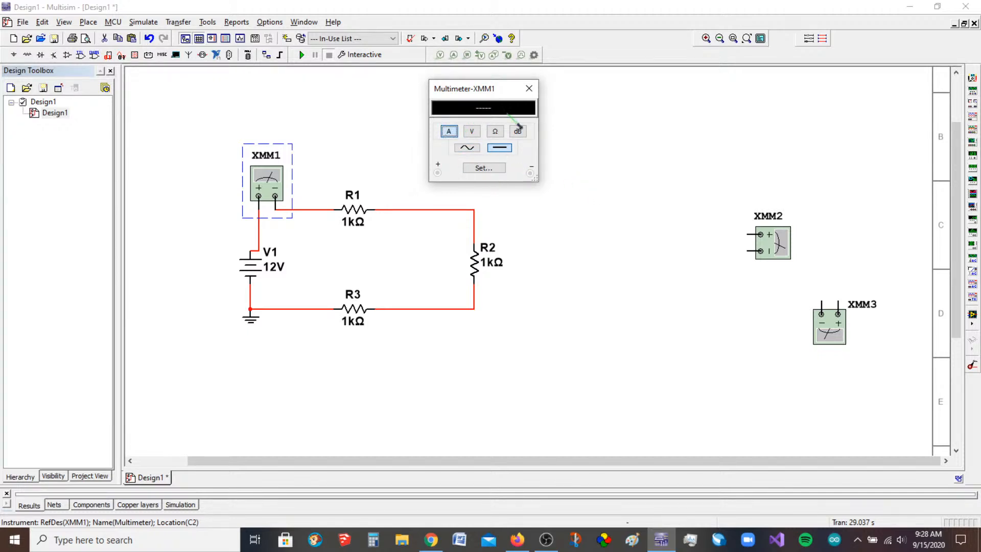
left_click_drag(494, 91, 188, 102)
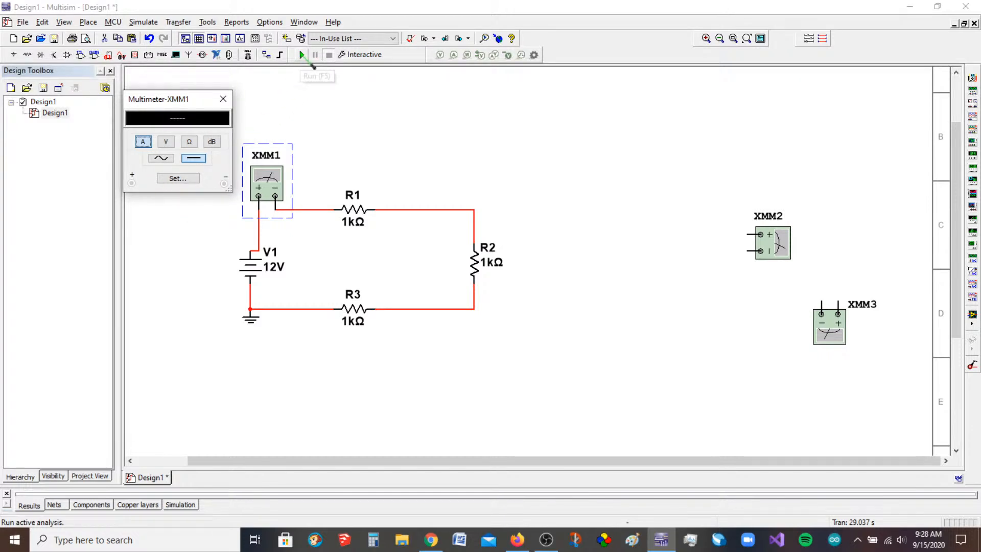
left_click(302, 55)
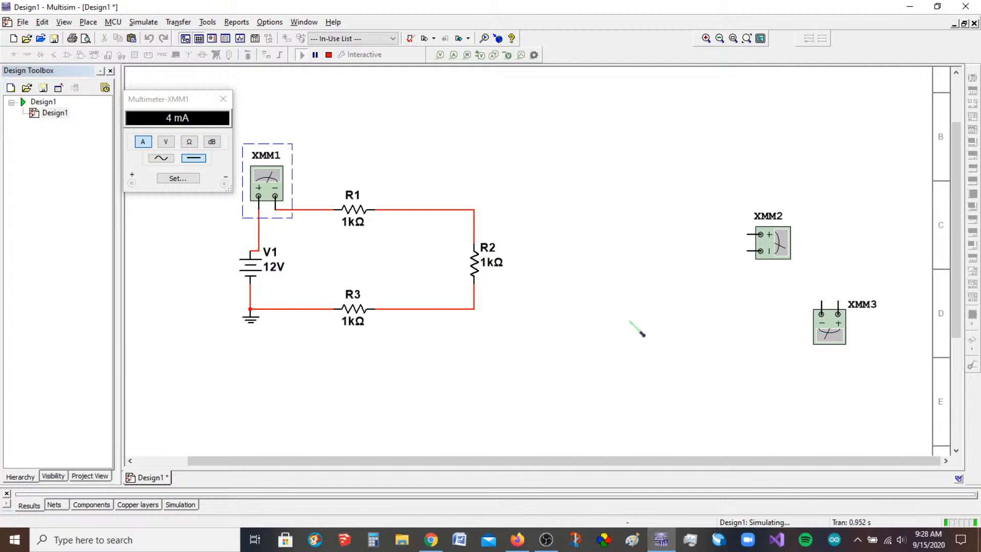
left_click(328, 54)
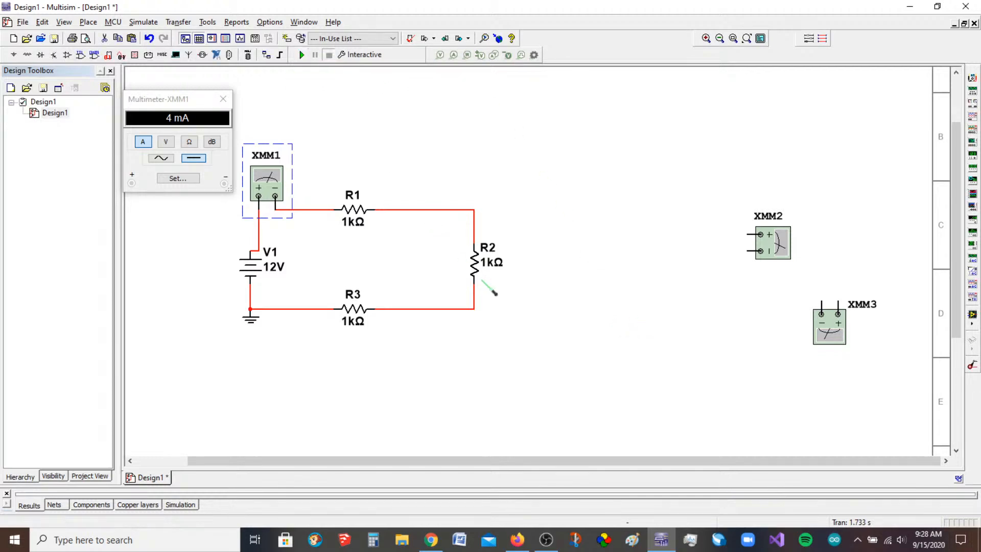
Step: Replace the wire between R1 and R2 with XMM2 in series, its positive terminal to R1 and negative to R2
left_click(452, 221)
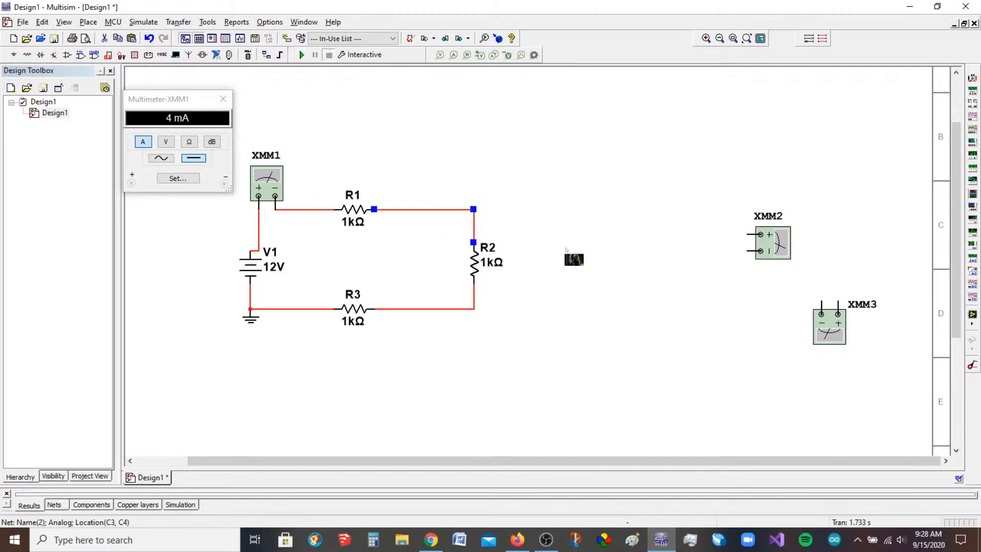
key("Delete")
left_click_drag(769, 248, 497, 215)
left_click(664, 252)
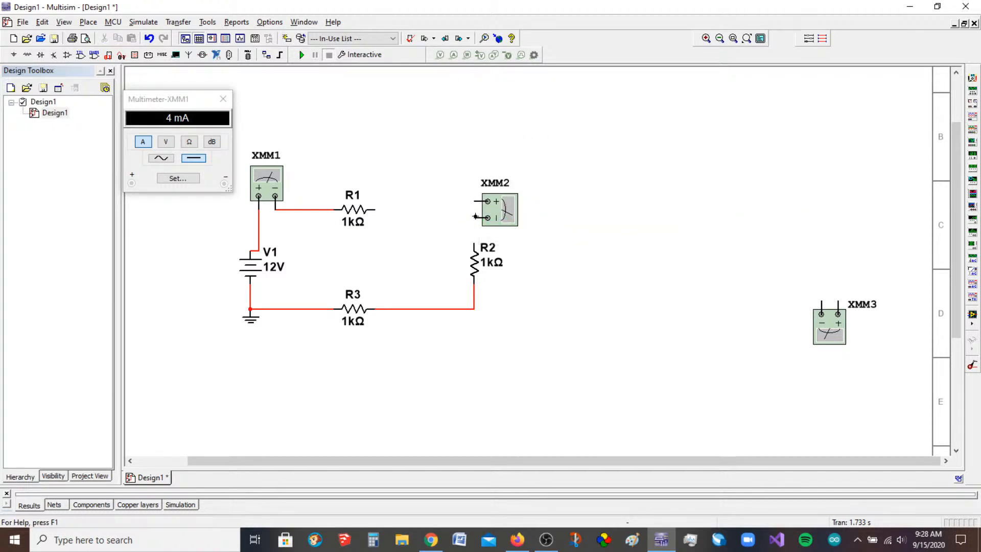
left_click(473, 242)
left_click(474, 200)
left_click(376, 207)
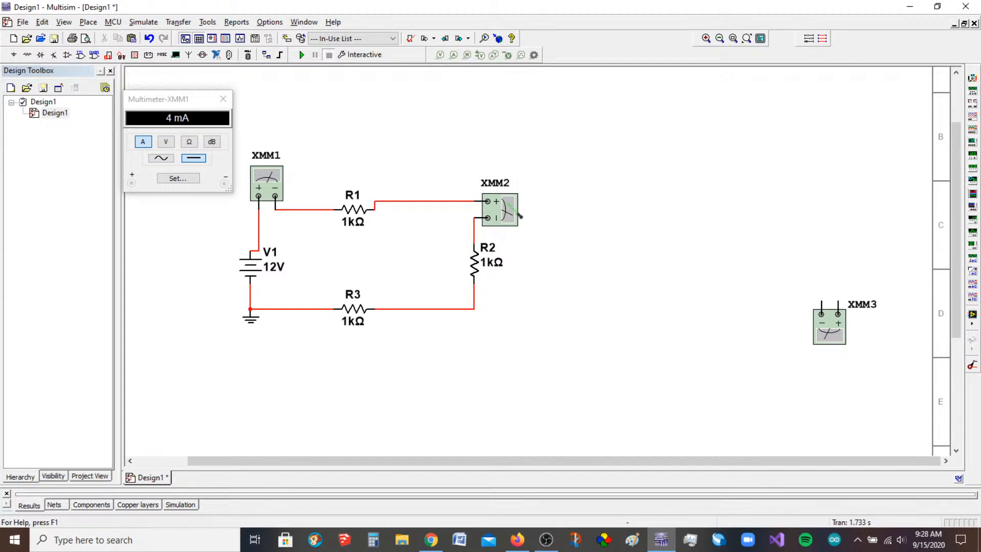
Step: Open XMM2's readout in current mode beside the meter, and run the simulation briefly to measure the current
double_click(518, 214)
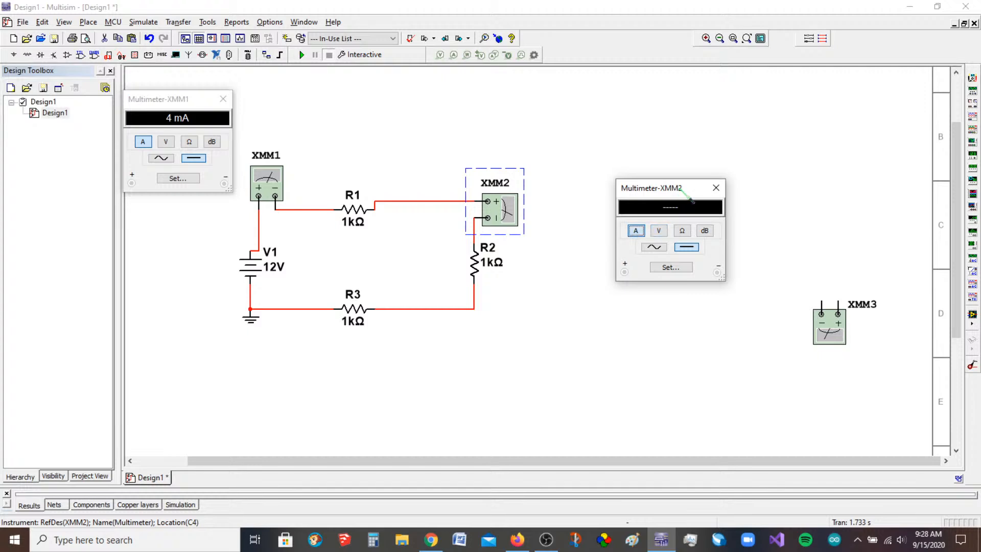
left_click_drag(683, 189, 610, 159)
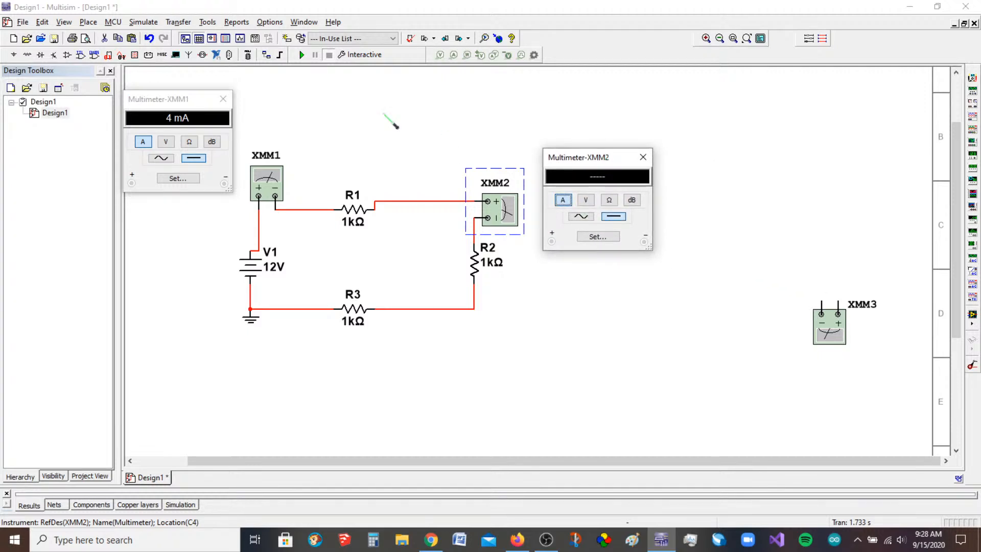
left_click(302, 55)
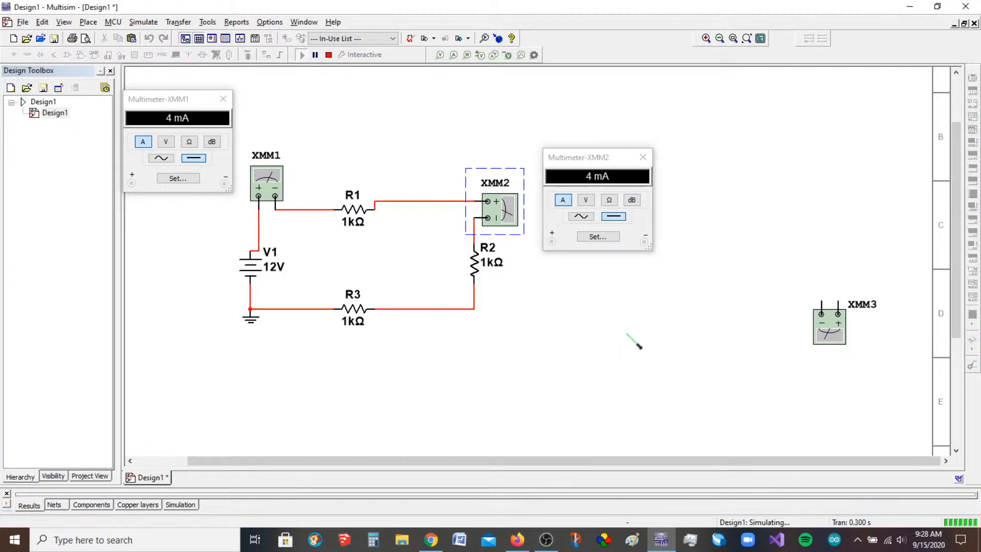
left_click(330, 56)
Step: Replace the wire between R2 and R3 with XMM3 in series, its positive terminal to R2 and negative to R3
left_click(416, 309)
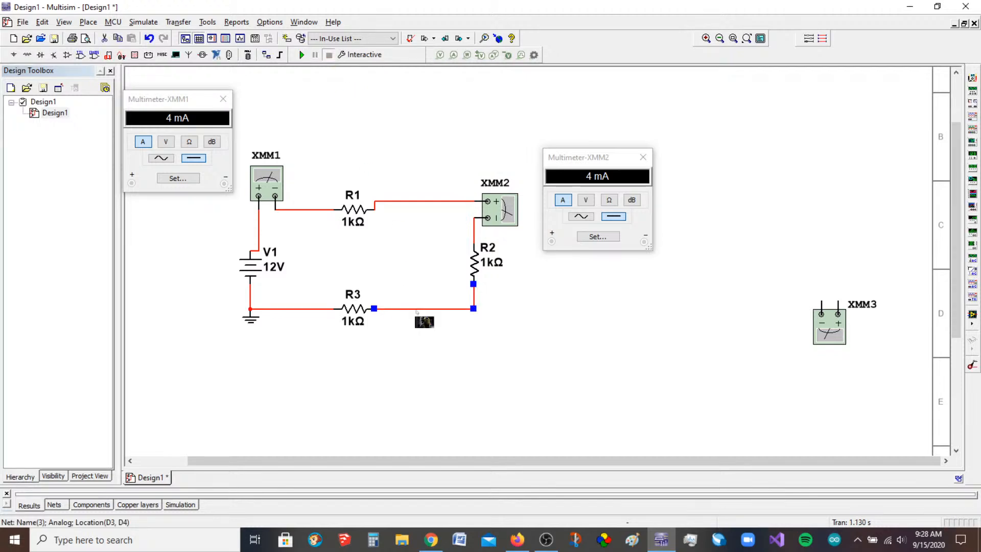
key("Delete")
left_click_drag(840, 351, 459, 361)
left_click(493, 331)
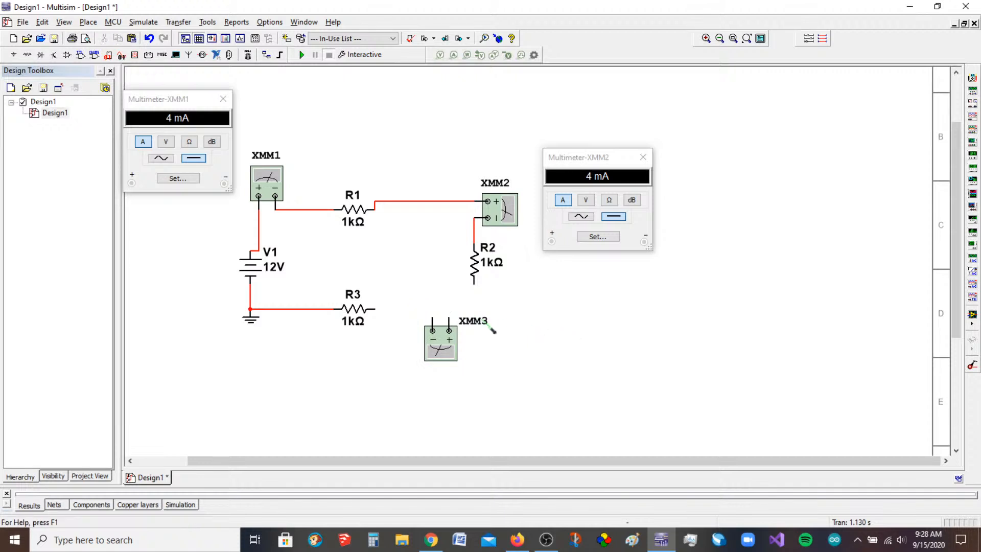
left_click(450, 318)
left_click(477, 289)
left_click(376, 310)
Step: Set XMM3 to current measurement with its readout beside the circuit, and start the simulation
double_click(452, 350)
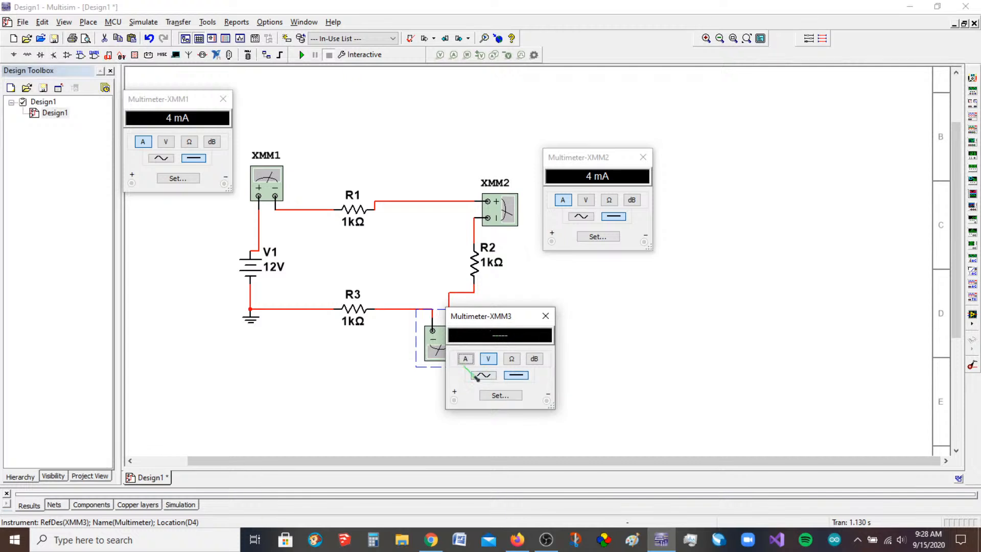
left_click(465, 358)
left_click_drag(511, 317, 577, 282)
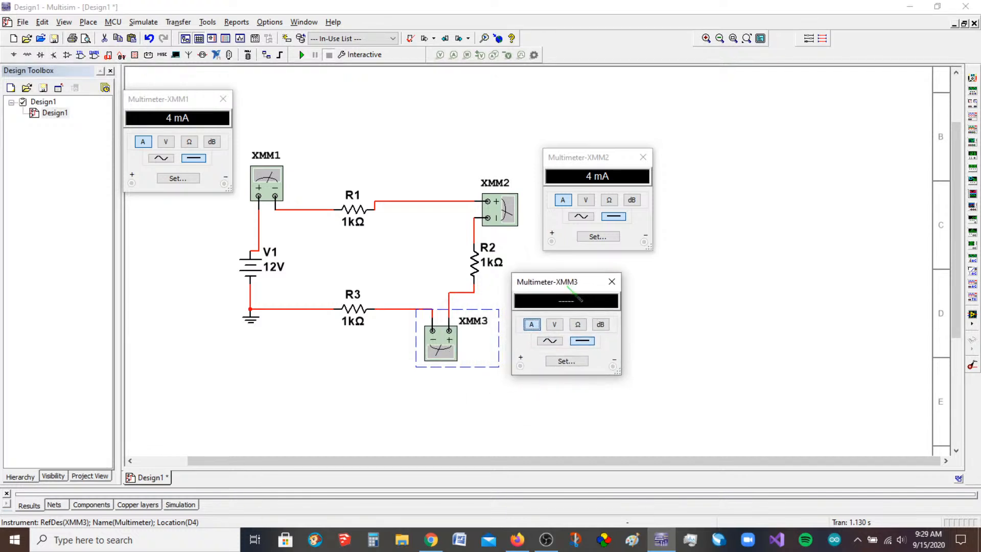
left_click(302, 55)
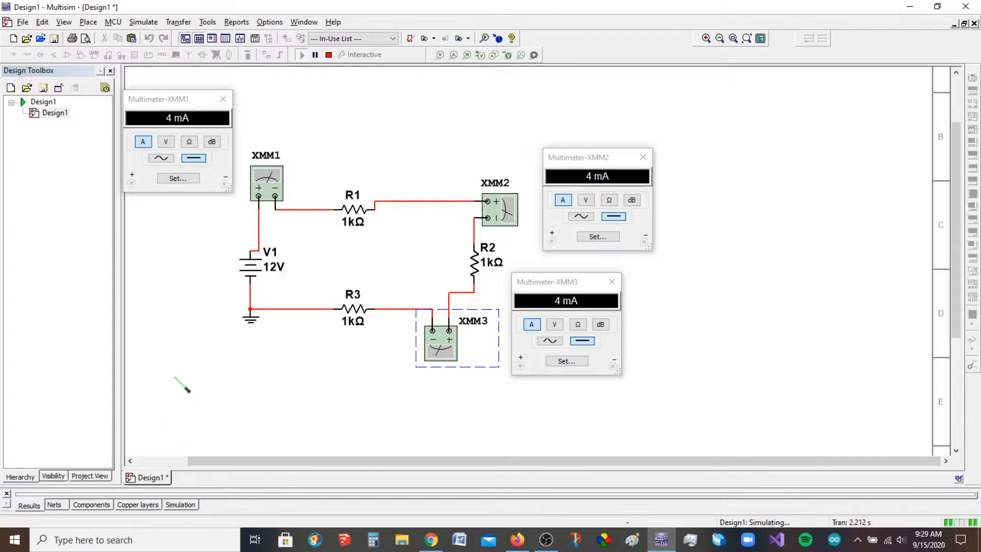
Step: Switch the series-connected XMM1 to voltage measurement and inspect its voltmeter resistance setting without changing it
left_click(166, 143)
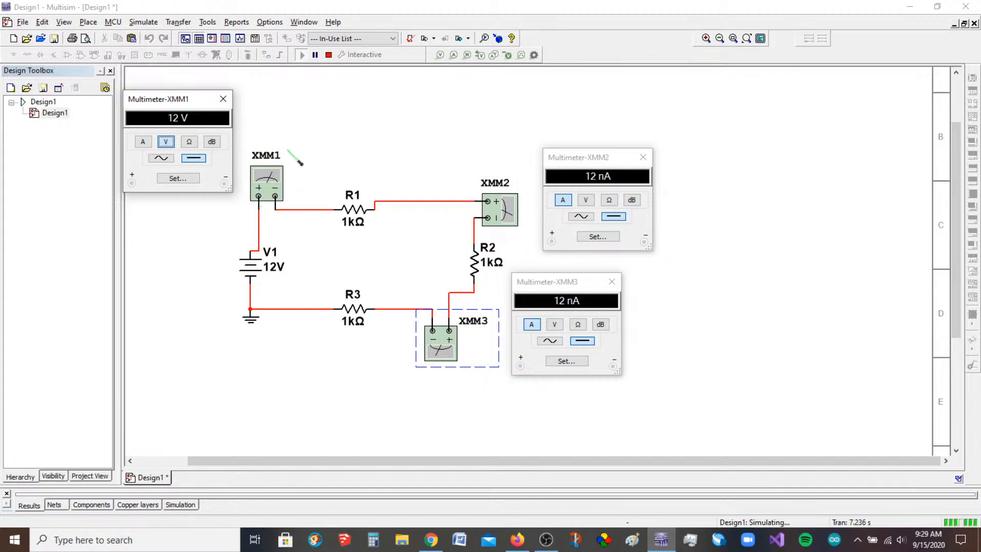
left_click(180, 179)
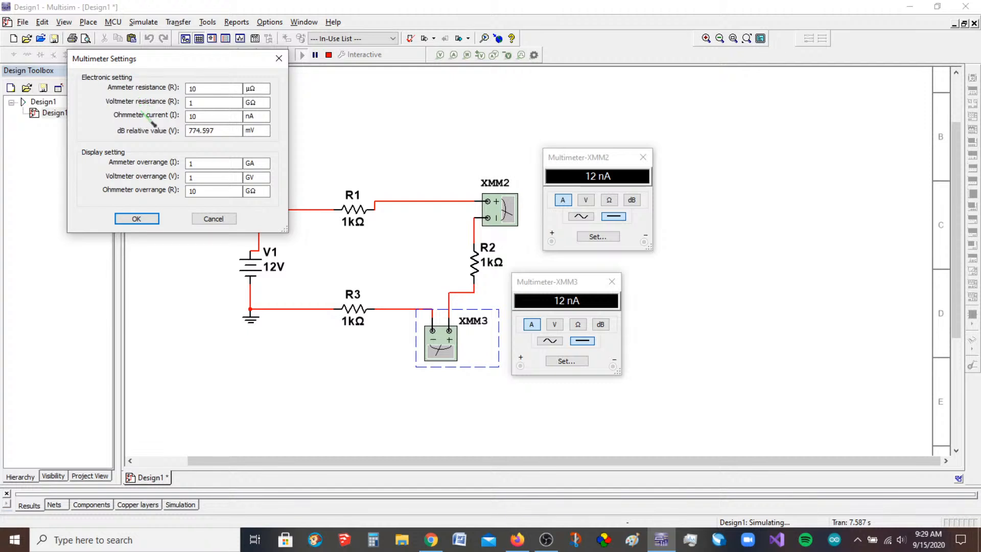
left_click(189, 104)
left_click(248, 106)
left_click(217, 219)
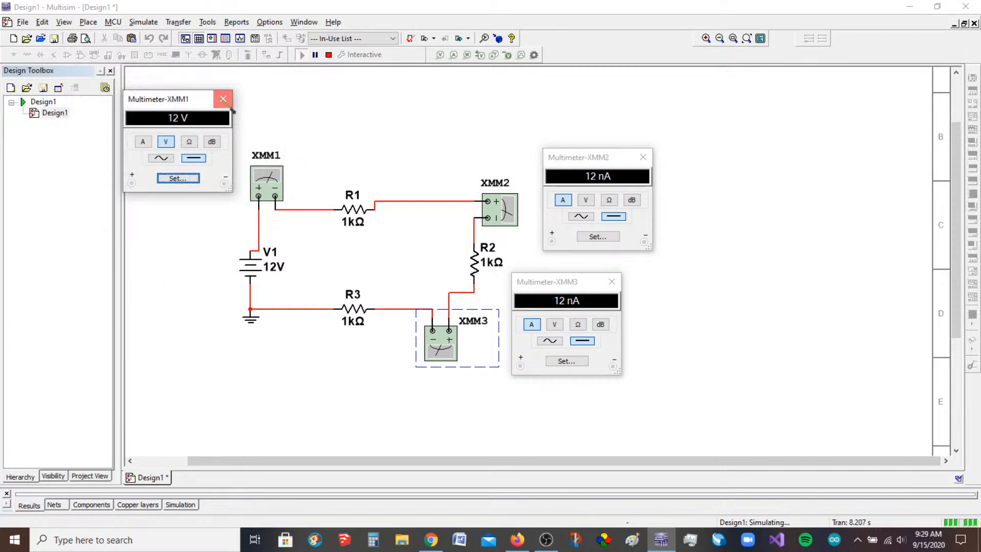
Step: Close XMM1's readout window and reopen it while the simulation runs
left_click(223, 99)
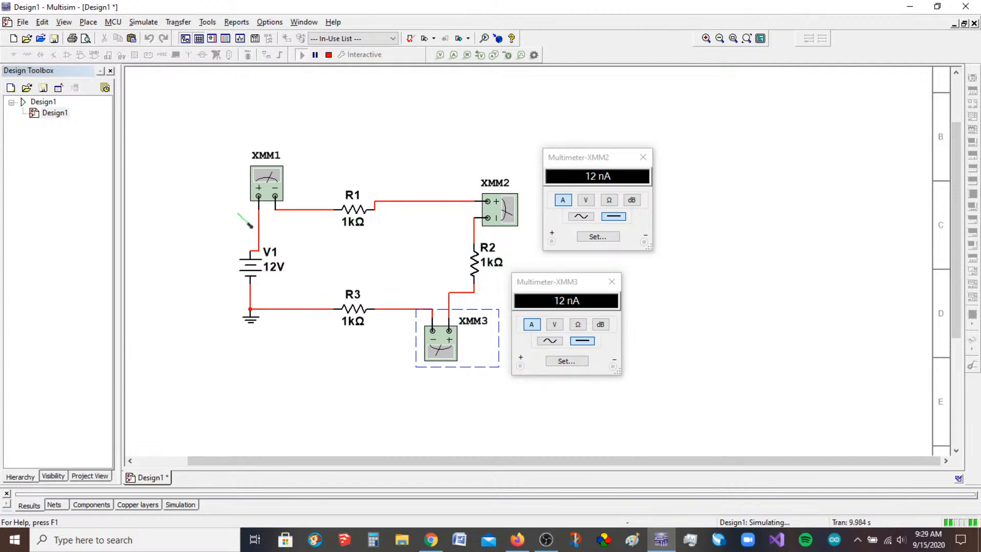
double_click(279, 190)
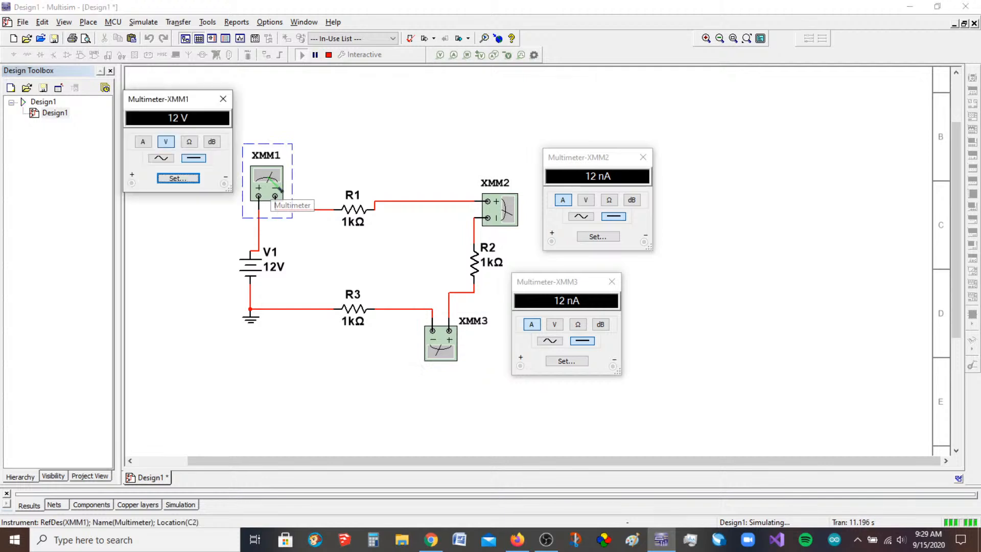
Step: Review XMM1's ammeter and voltmeter resistance settings, and close them without changing anything
left_click(189, 182)
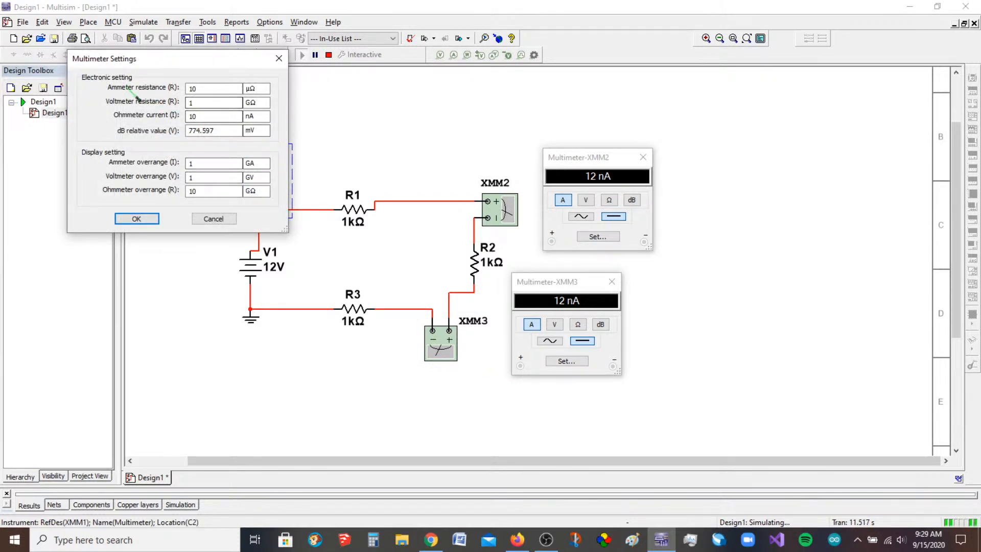
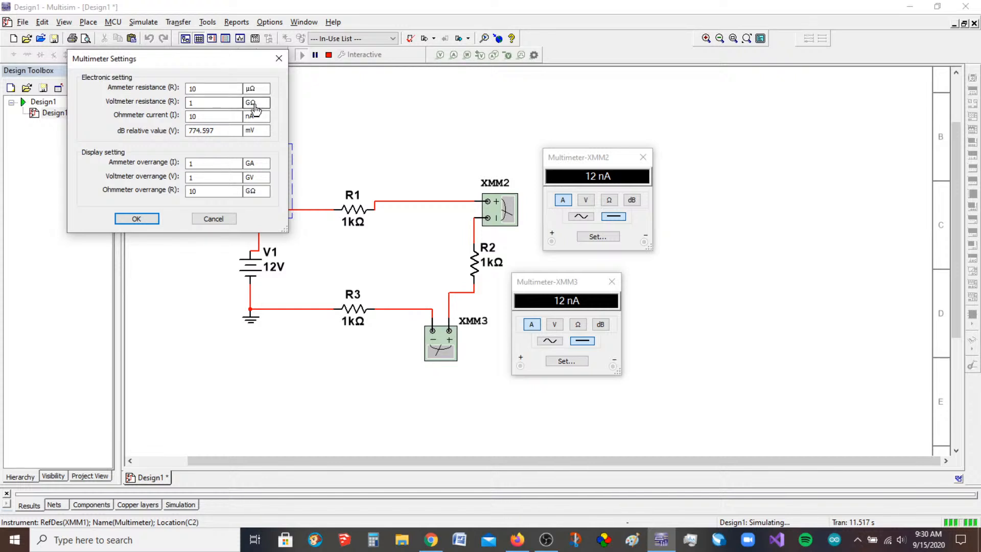
left_click(261, 106)
left_click(279, 58)
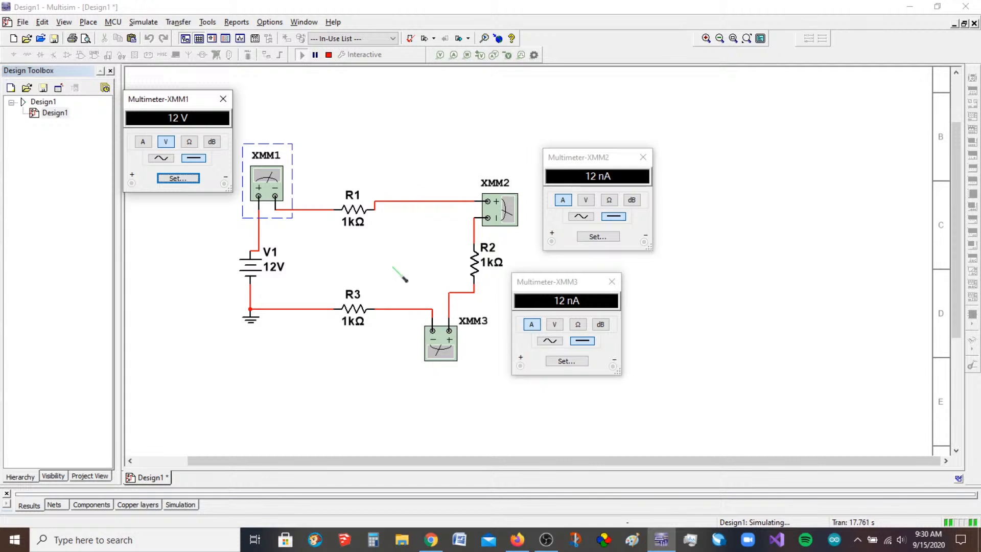
Step: Stop the simulation and delete the wire between XMM1 and R1 along with multimeters XMM1, XMM2 and XMM3
left_click(328, 55)
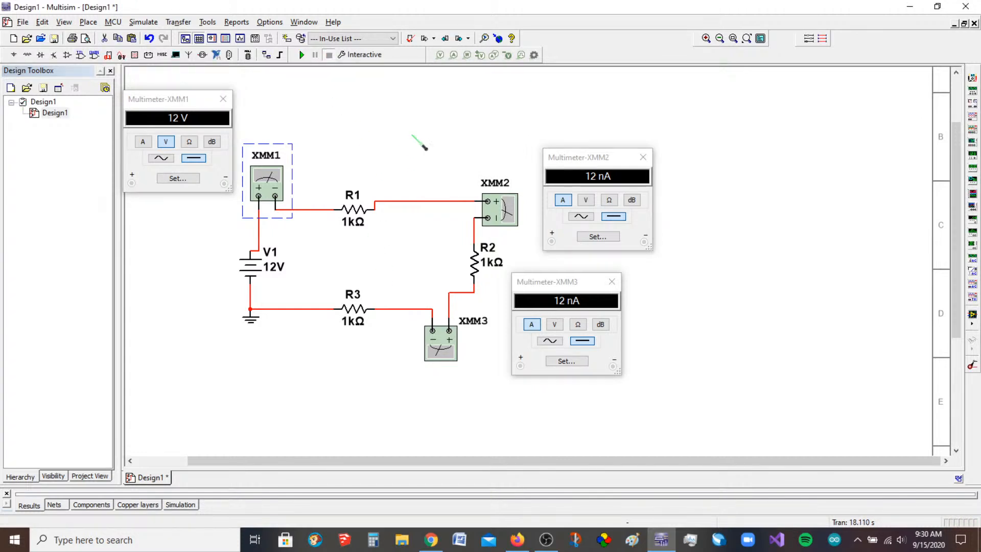
left_click(310, 210)
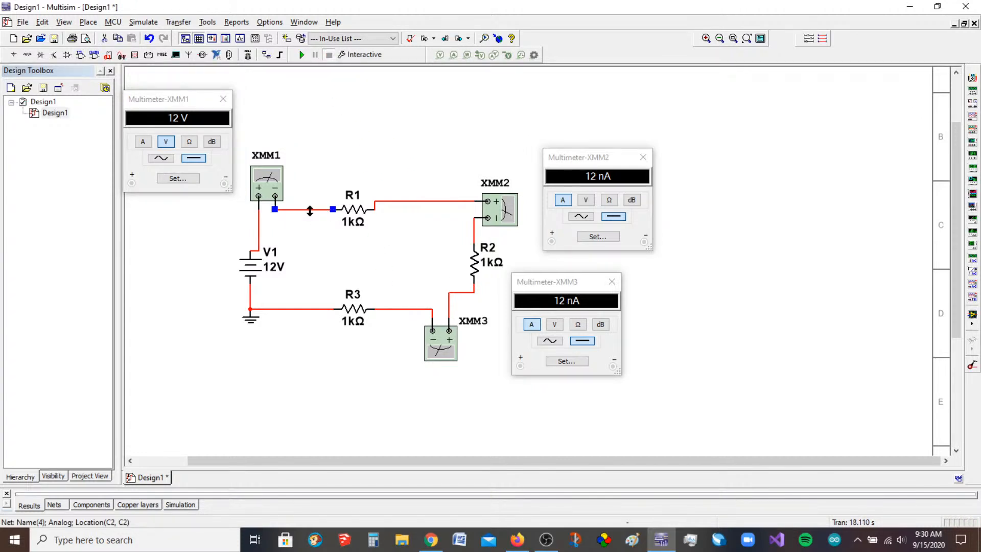
key("Delete")
left_click(266, 190)
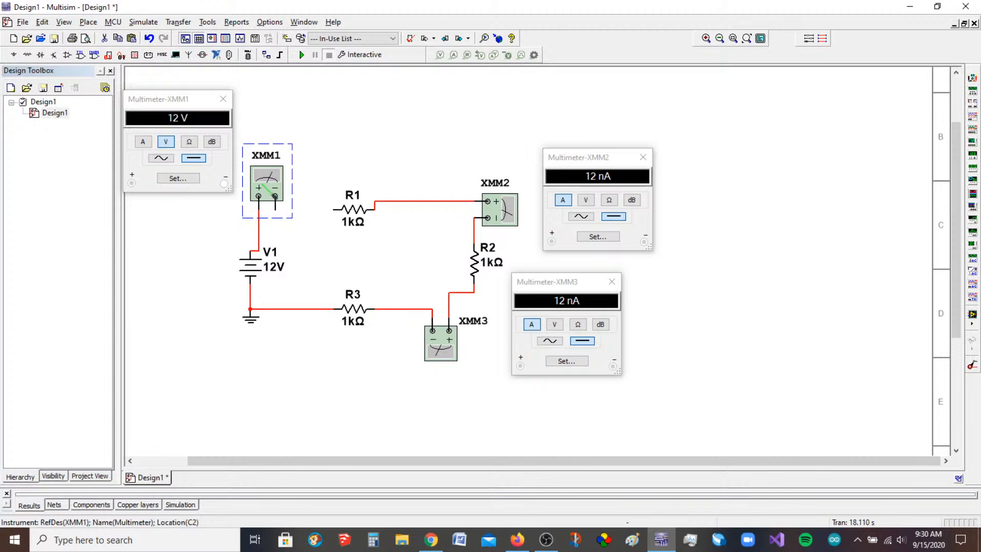
key("Delete")
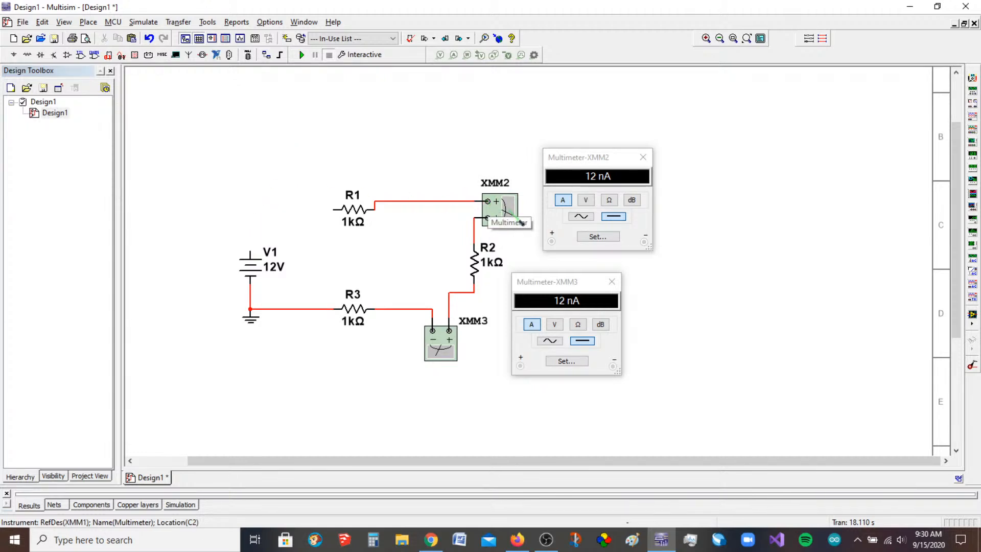
left_click(492, 215)
key("Delete")
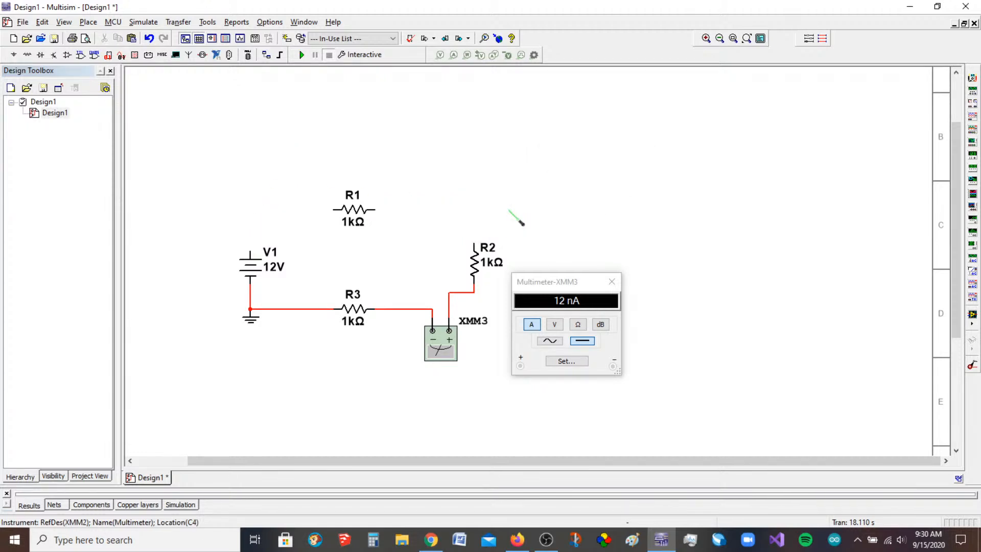
left_click(441, 356)
key("Delete")
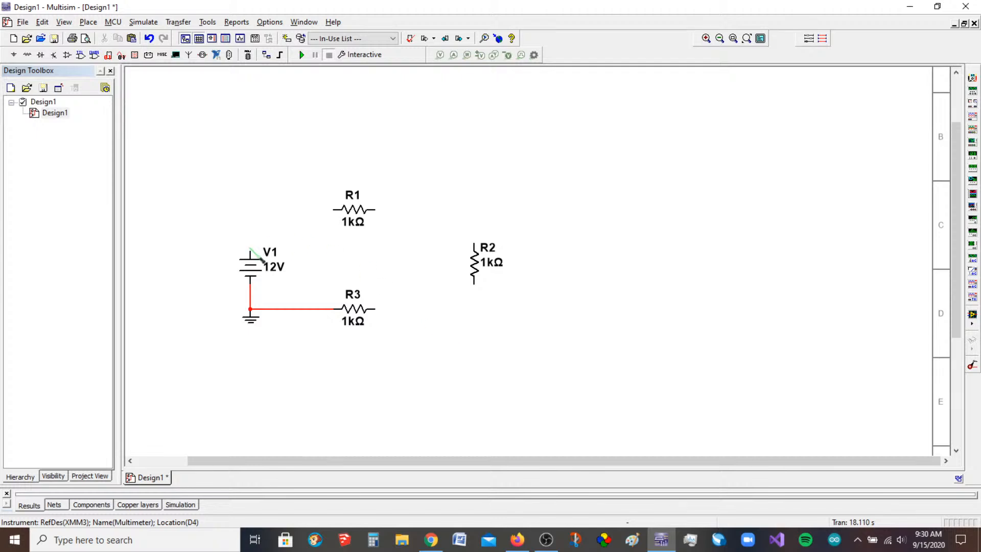
Step: Rewire the series loop by connecting V1's positive terminal to R1, R1 to R2, and R2 to R3
left_click(250, 251)
left_click(335, 210)
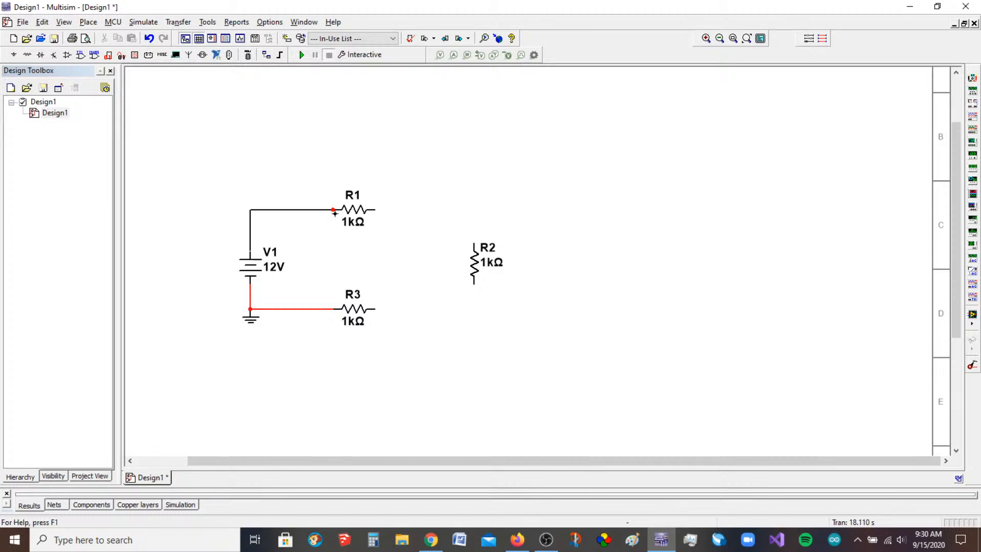
left_click(376, 208)
left_click(474, 243)
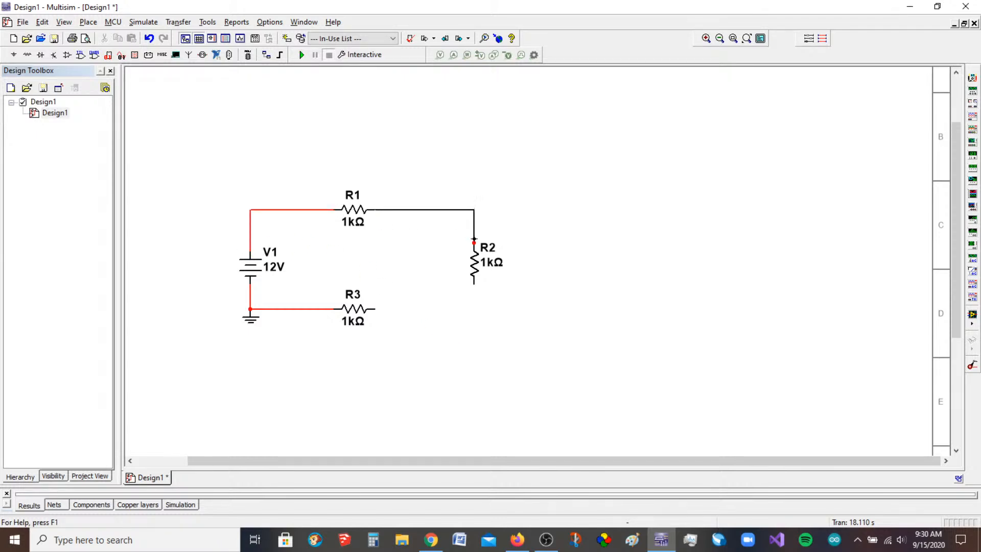
left_click(474, 285)
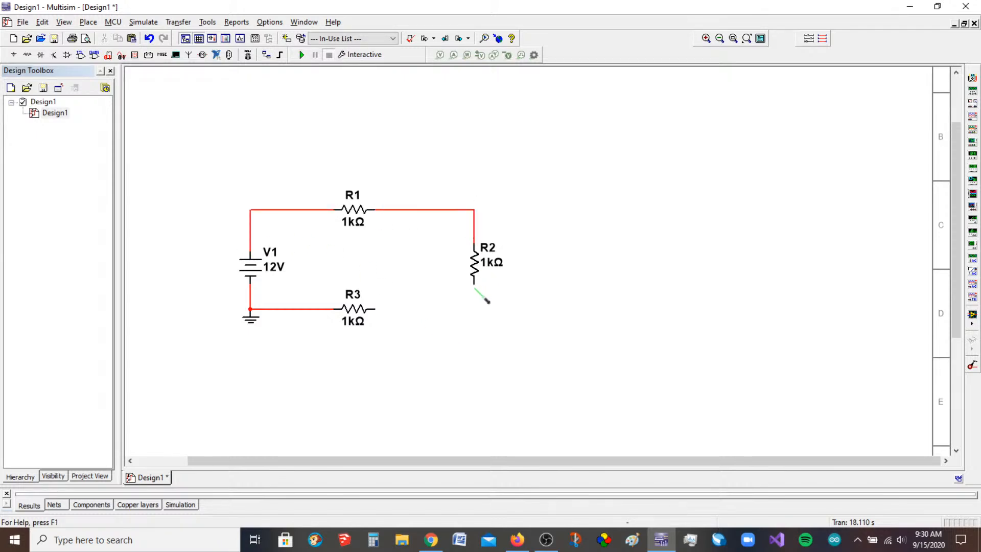
left_click(375, 309)
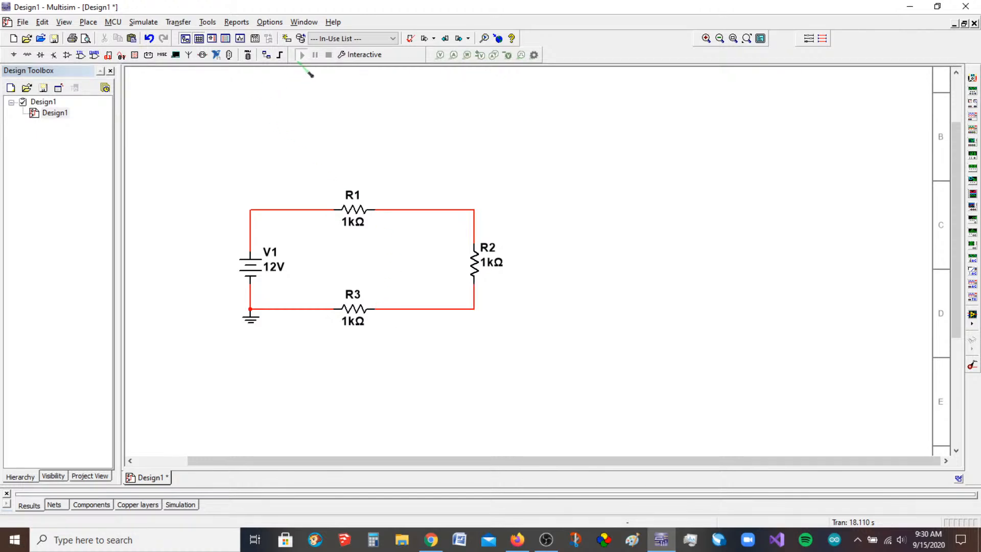
Step: Start the simulation and place current probes on the V1–R1 and R1–R2 wires, shifting the first probe's readout clear of R1
left_click(302, 55)
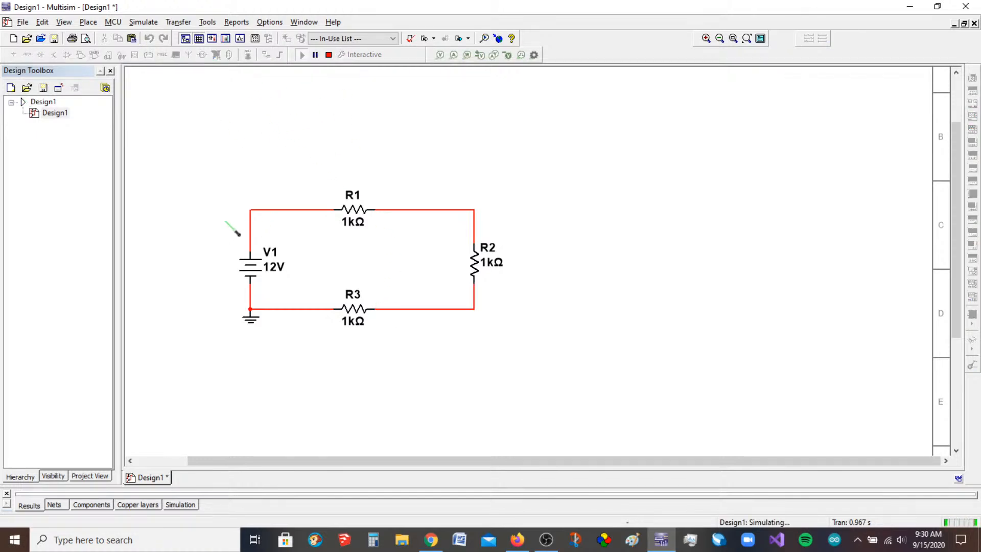
left_click(453, 54)
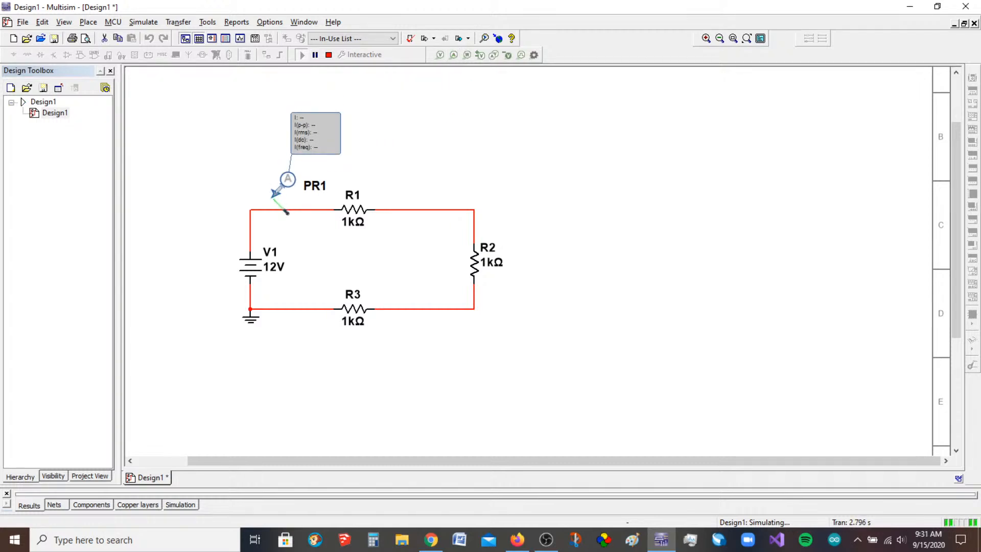
left_click(276, 209)
left_click_drag(331, 158, 279, 157)
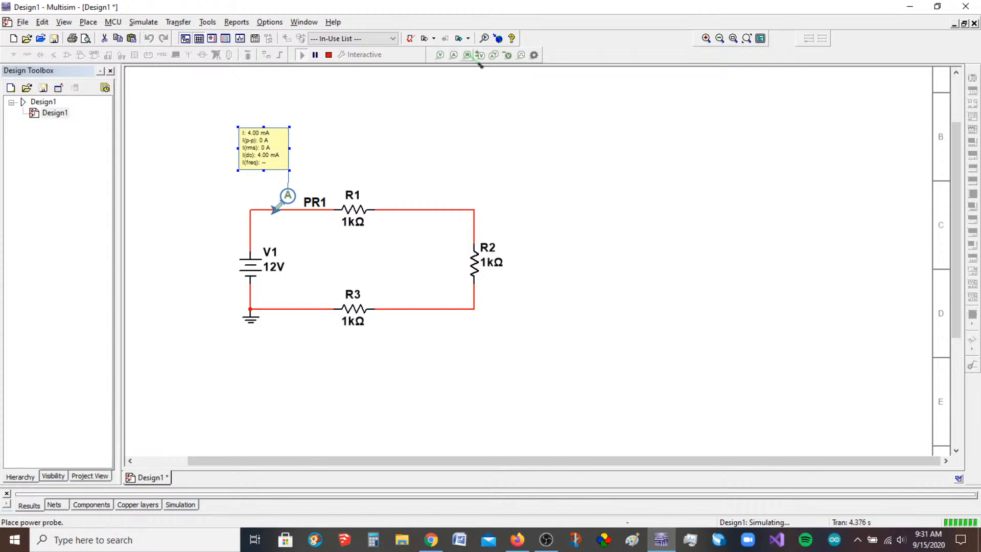
left_click(454, 54)
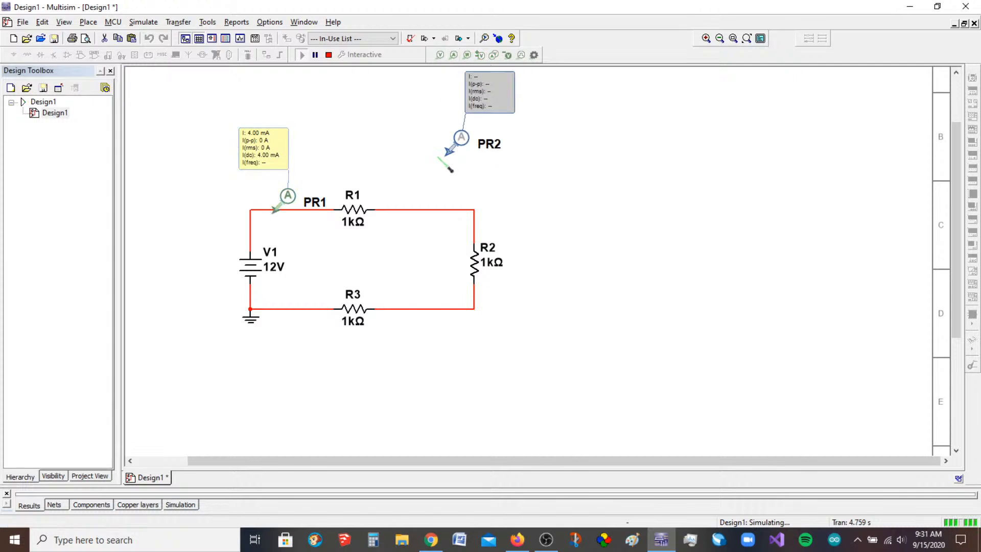
left_click(415, 209)
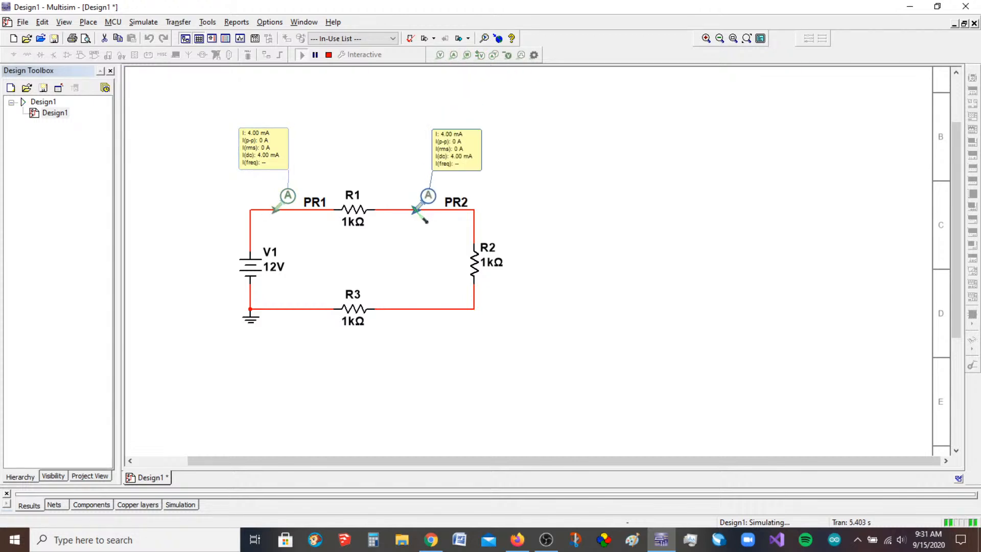
Step: Place current probes on the wires either side of R3, reversing the direction of the one between R2 and R3
left_click(454, 55)
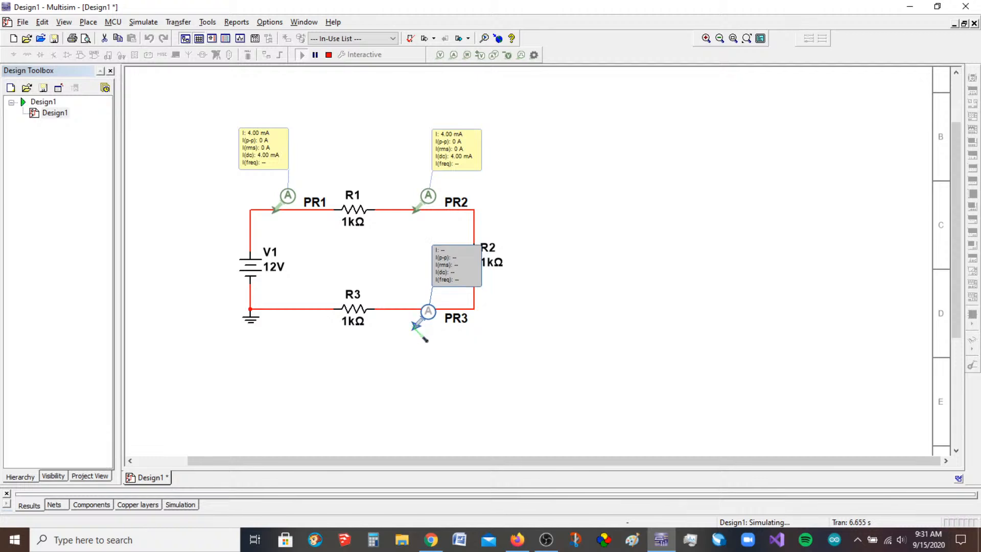
left_click(399, 309)
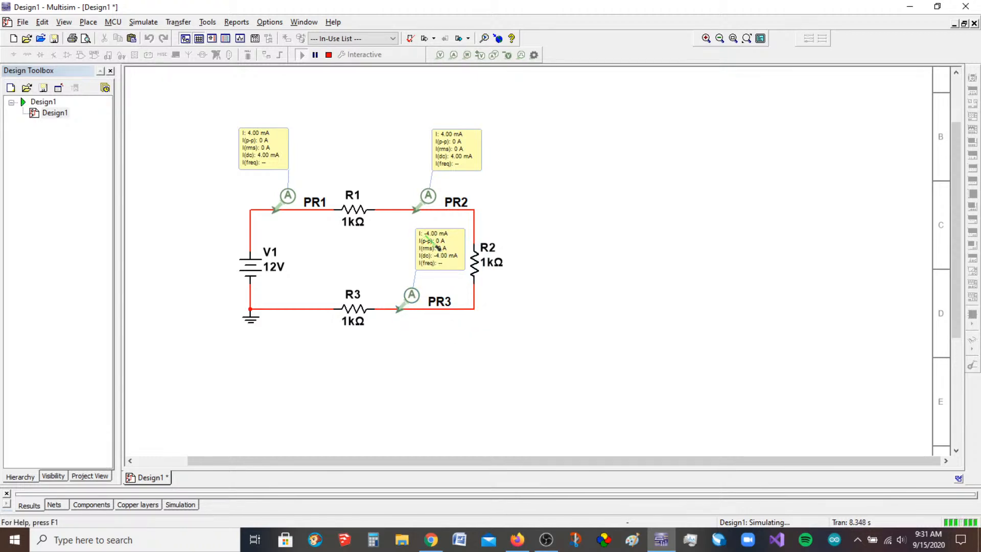
right_click(400, 310)
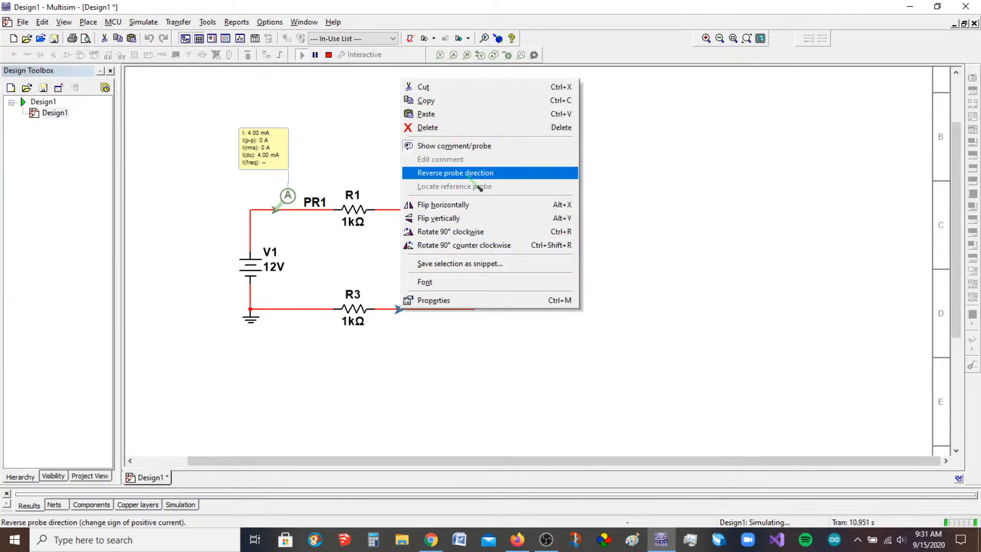
left_click(472, 173)
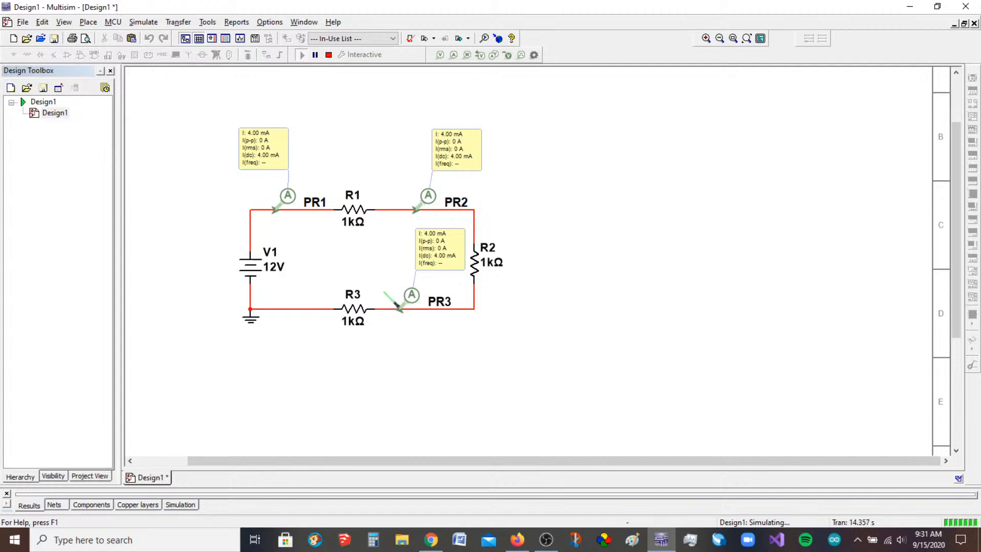
left_click(454, 56)
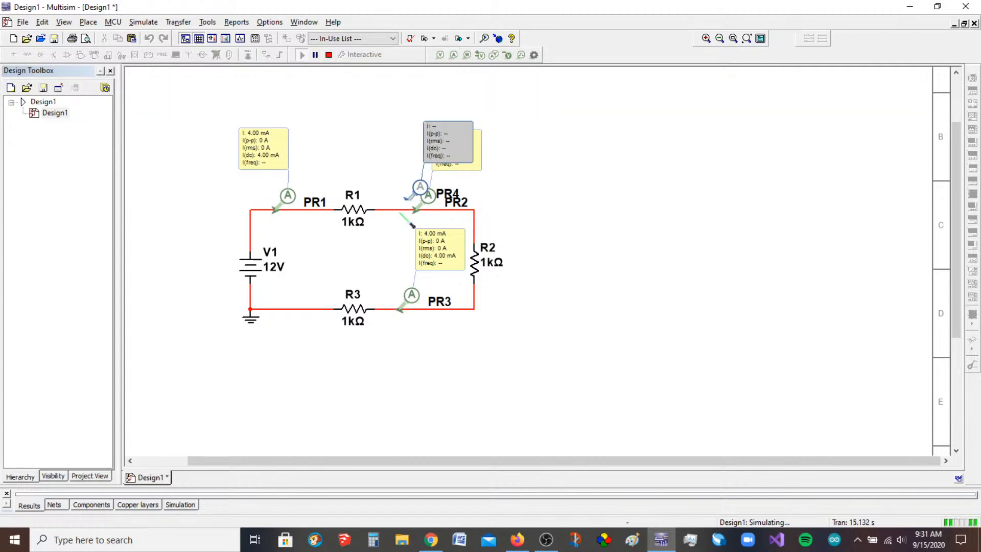
left_click(294, 310)
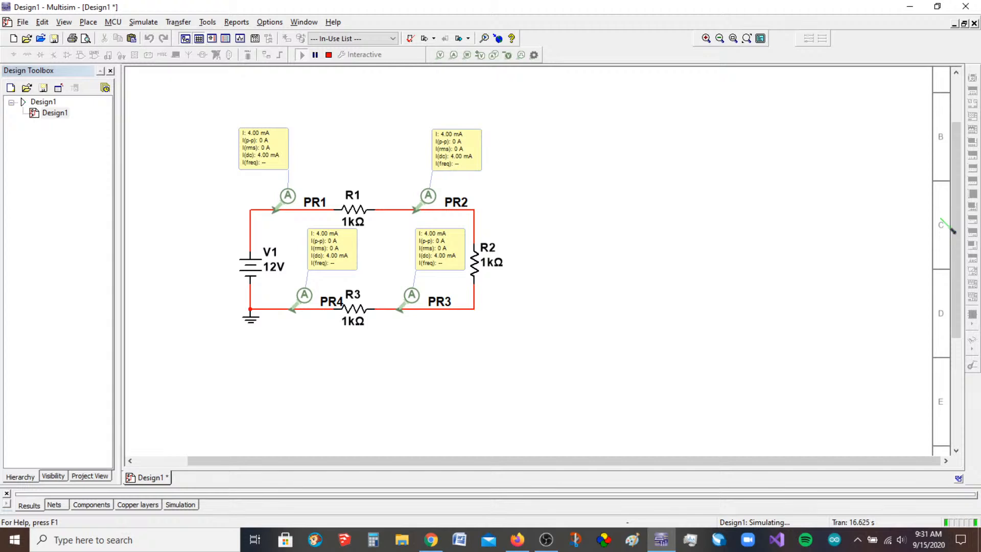
Step: Stop the simulation and delete all four current probes from the circuit
left_click(329, 55)
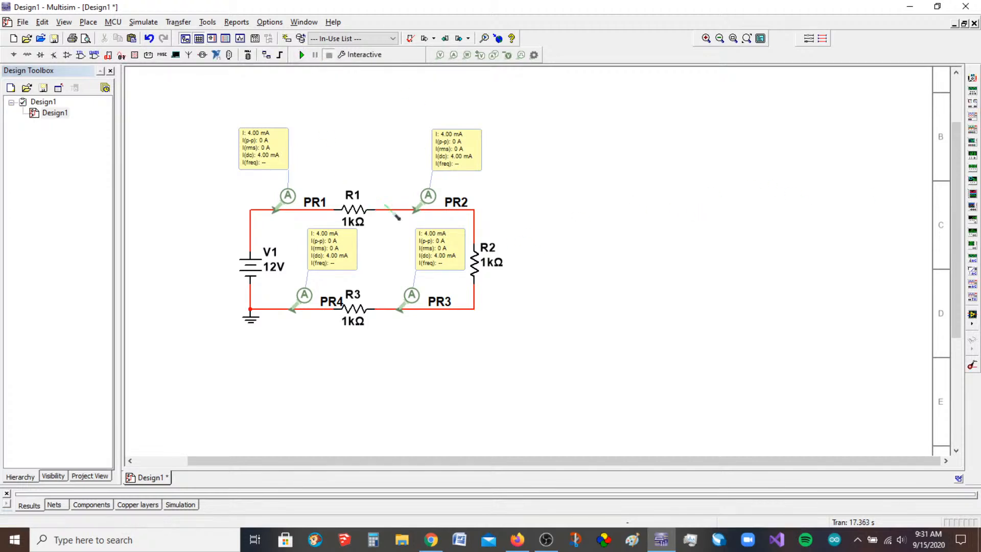
left_click(422, 198)
key("Delete")
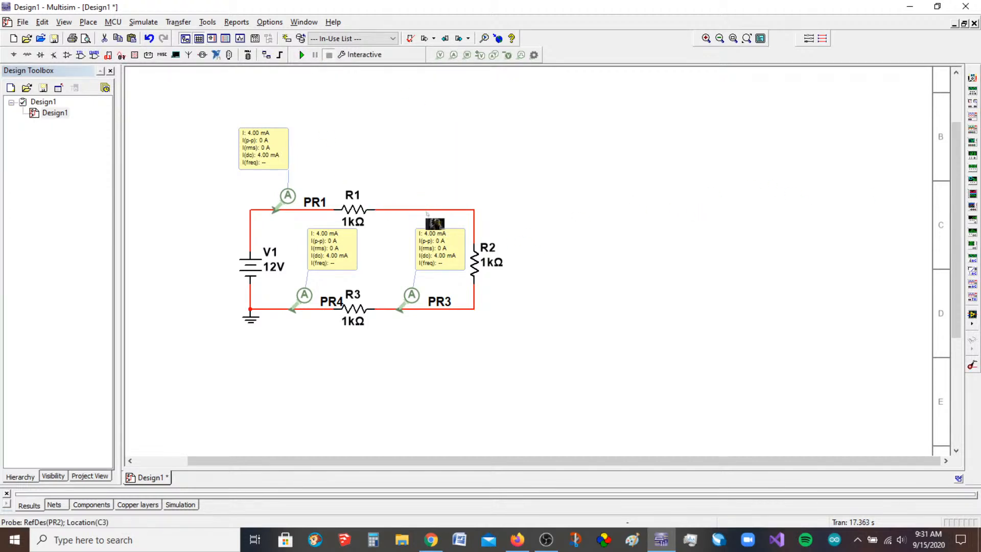
left_click(288, 202)
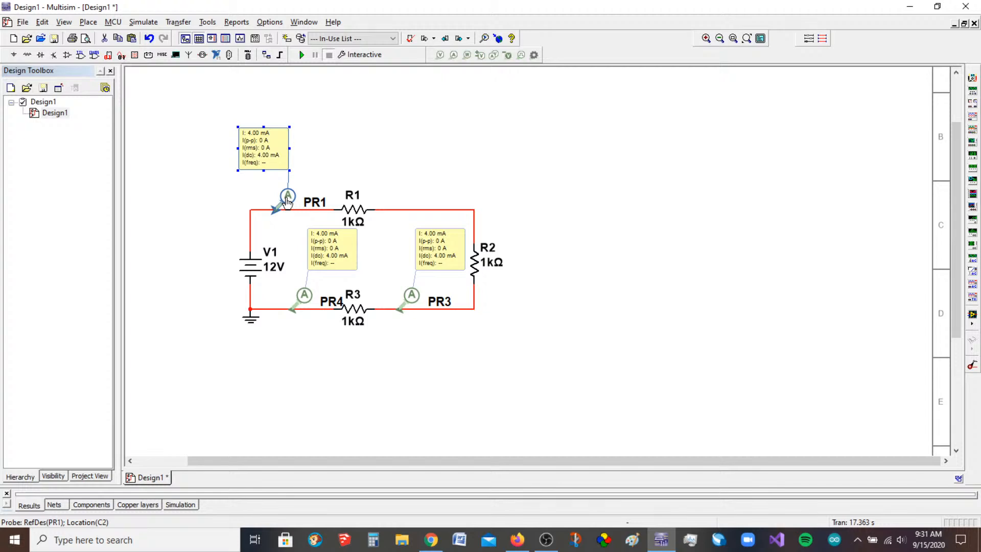
key("Delete")
left_click(303, 300)
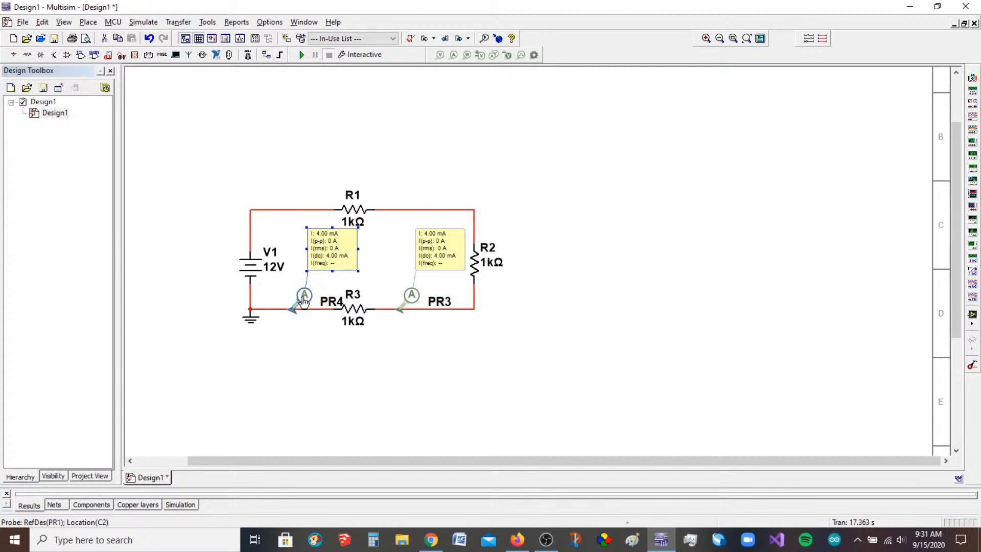
key("Delete")
left_click(413, 301)
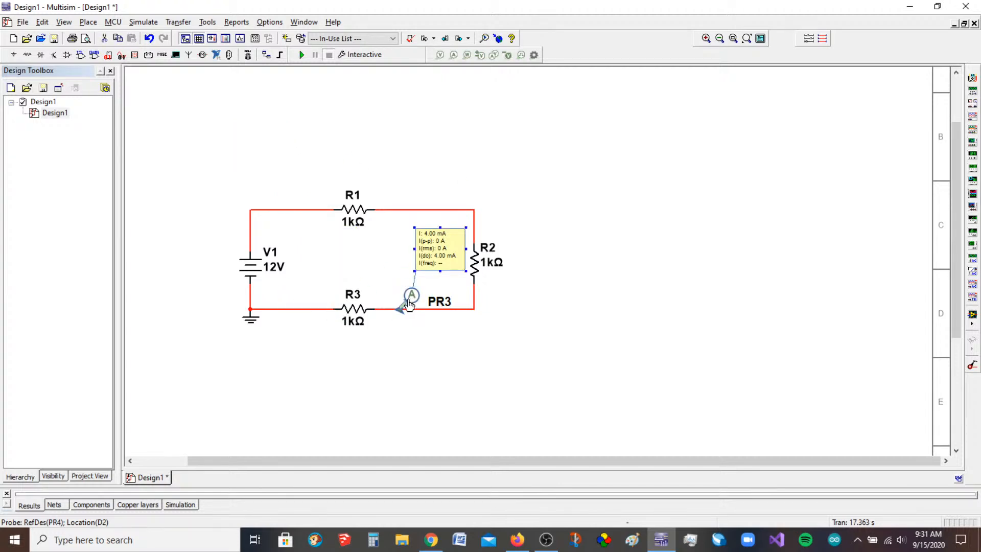
key("Delete")
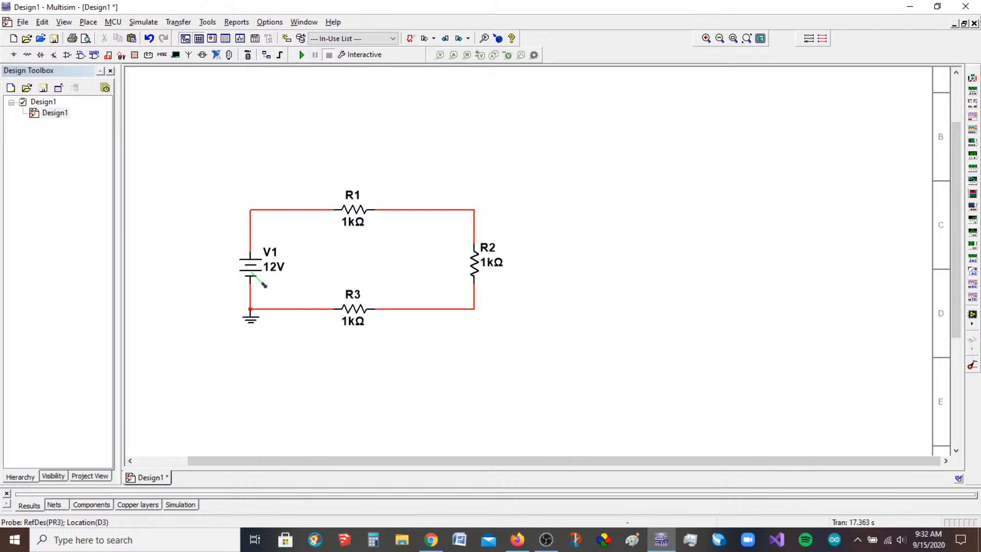
Step: Replace source V1 with a multimeter placed above the ground symbol, and open its readout window, positioning it above R1
left_click(252, 271)
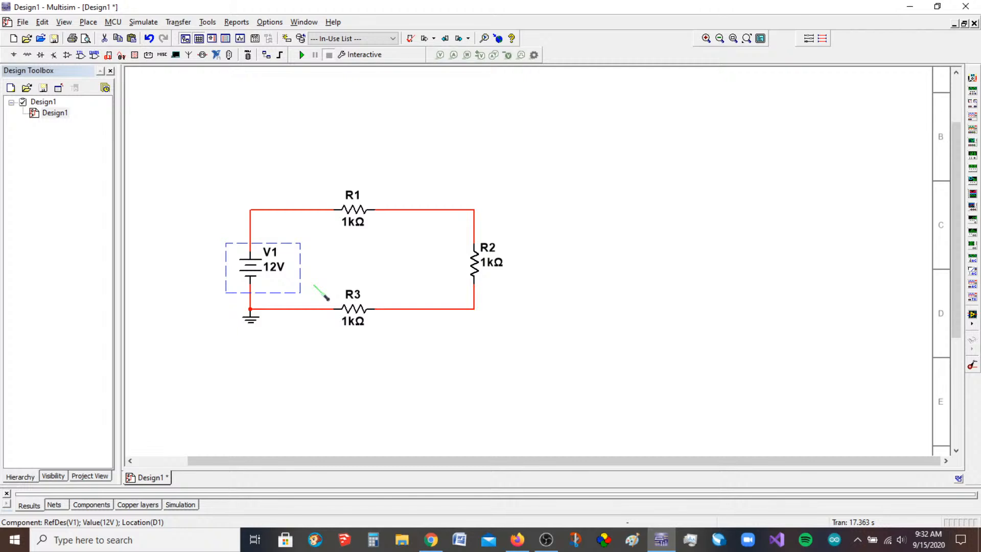
key("Delete")
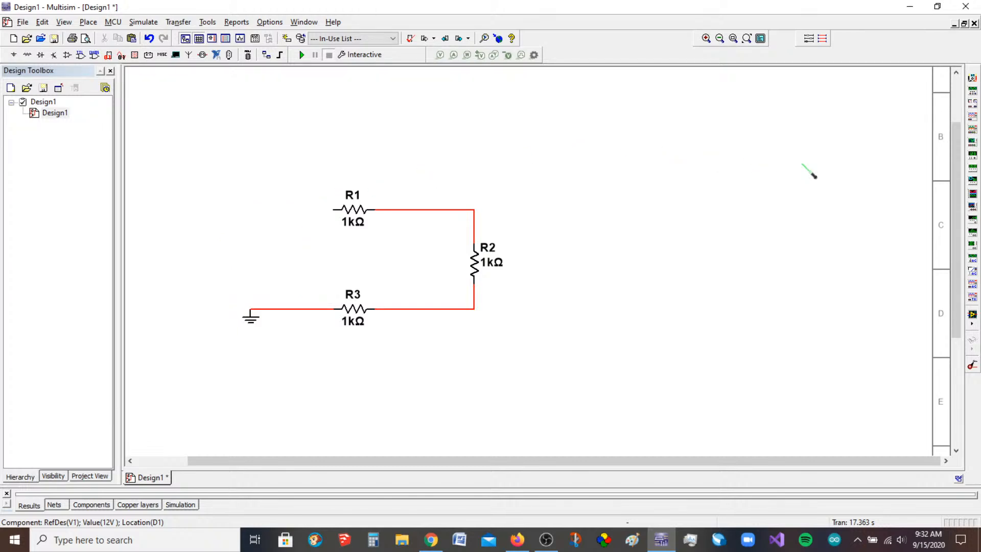
left_click(972, 78)
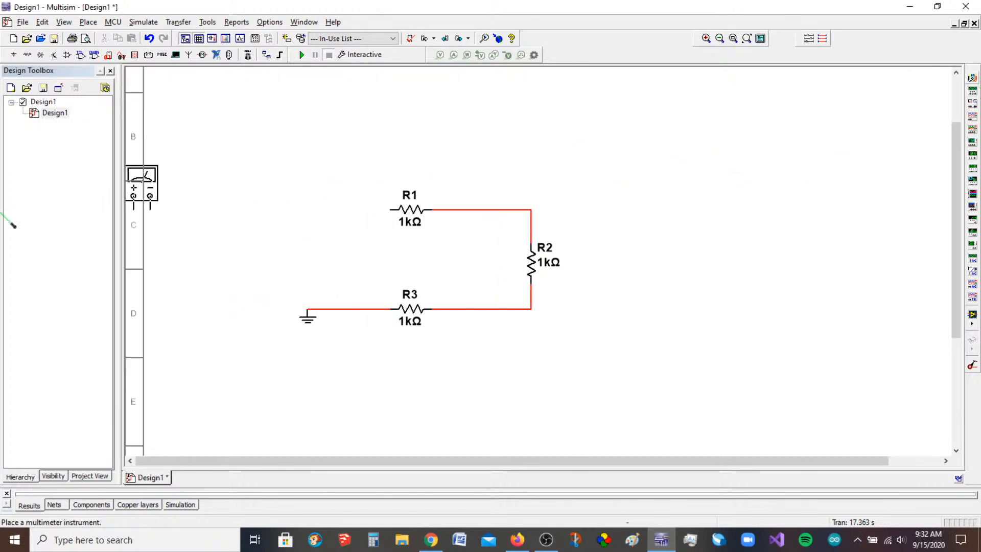
left_click(309, 240)
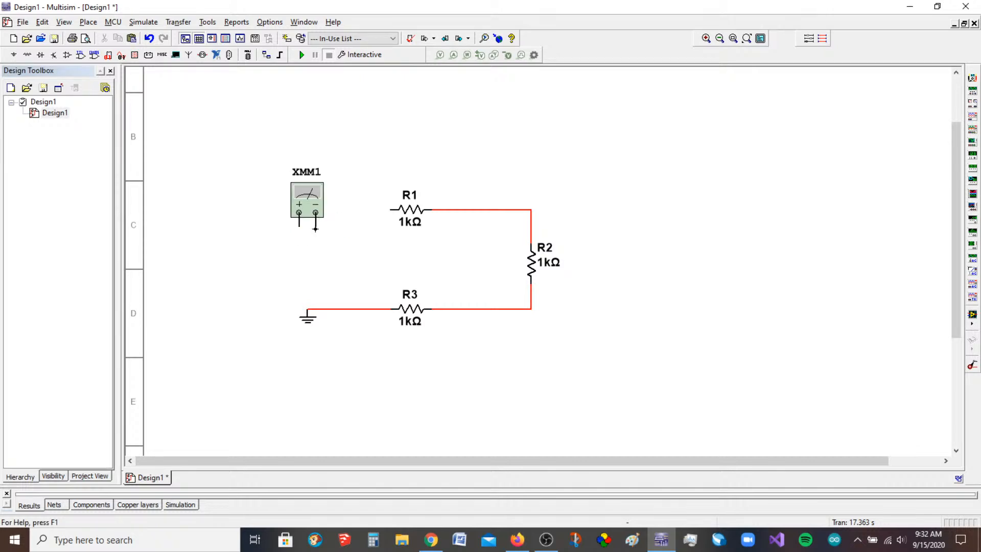
double_click(313, 211)
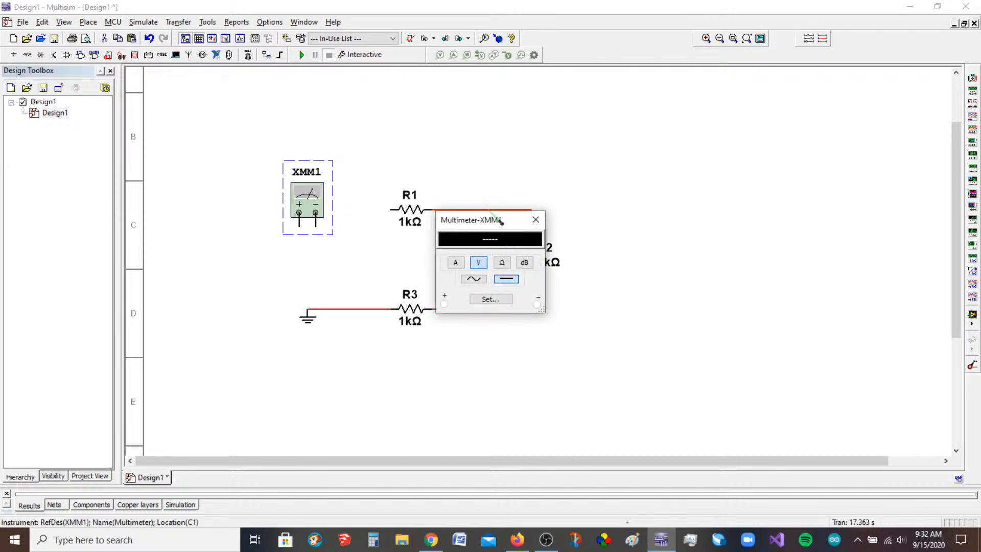
left_click_drag(501, 221, 433, 85)
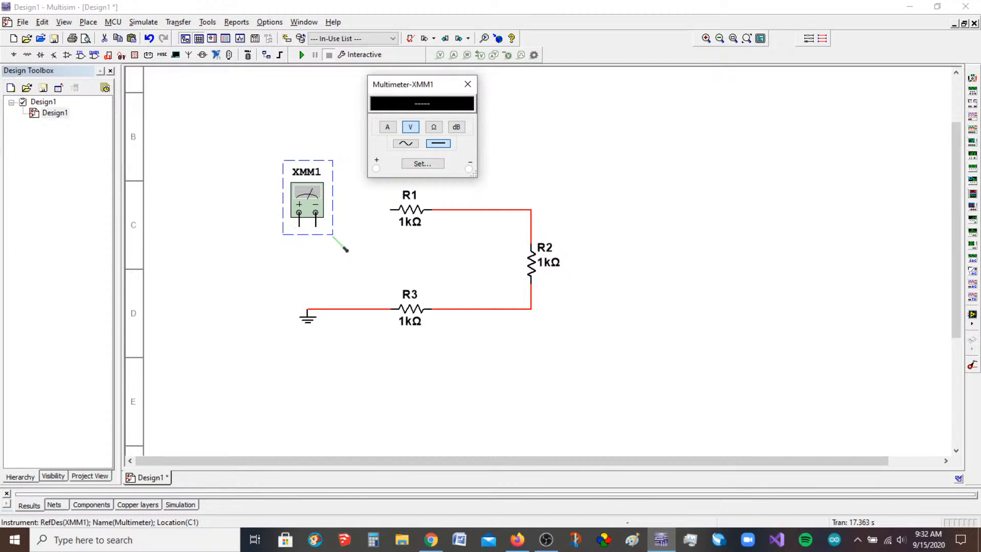
Step: Wire the multimeter's negative terminal to R1's open end and its positive terminal to the wire between ground and R3
left_click(358, 269)
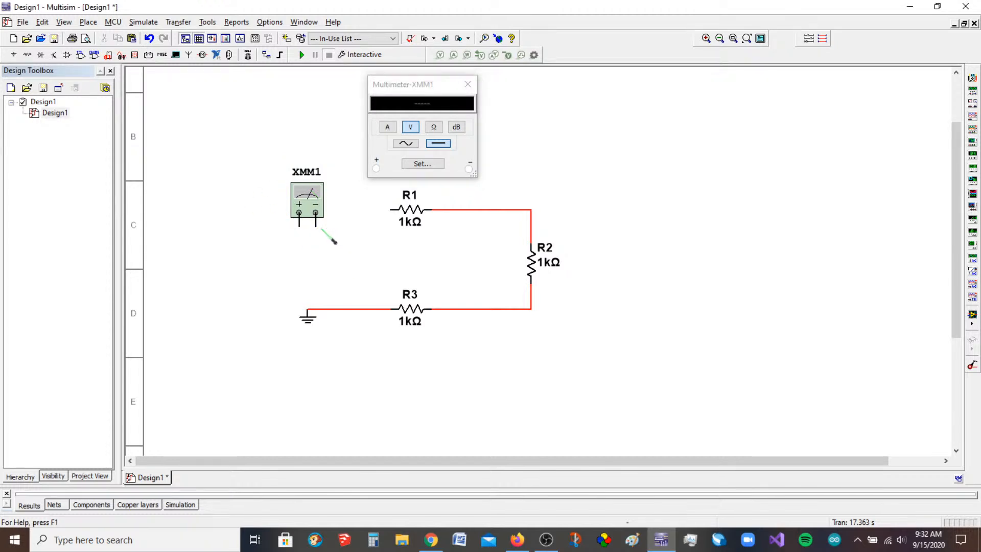
left_click(389, 210)
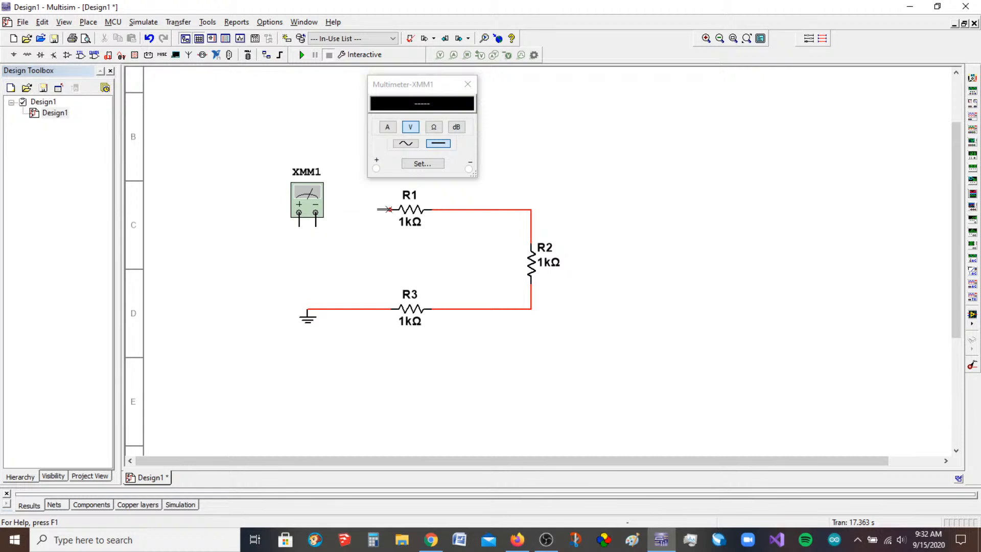
left_click(299, 212)
left_click(356, 309)
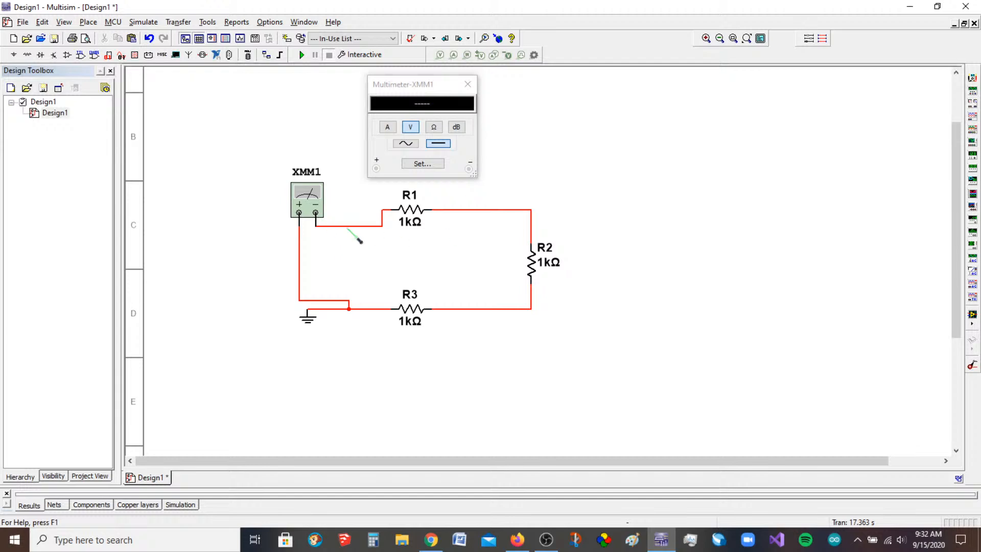
Step: Set the multimeter to resistance (Ω) mode and run the simulation to measure the series resistors' total resistance
left_click(434, 128)
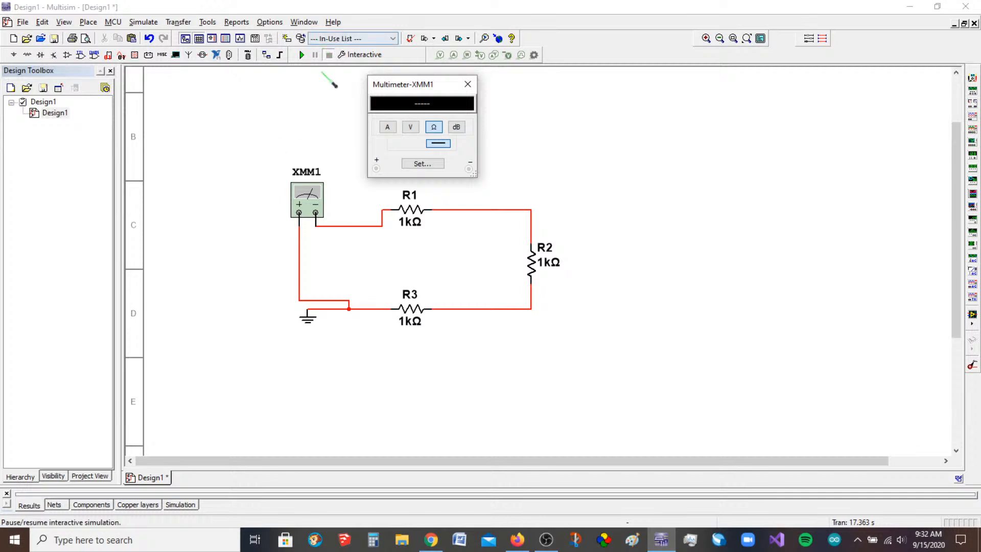
left_click(302, 55)
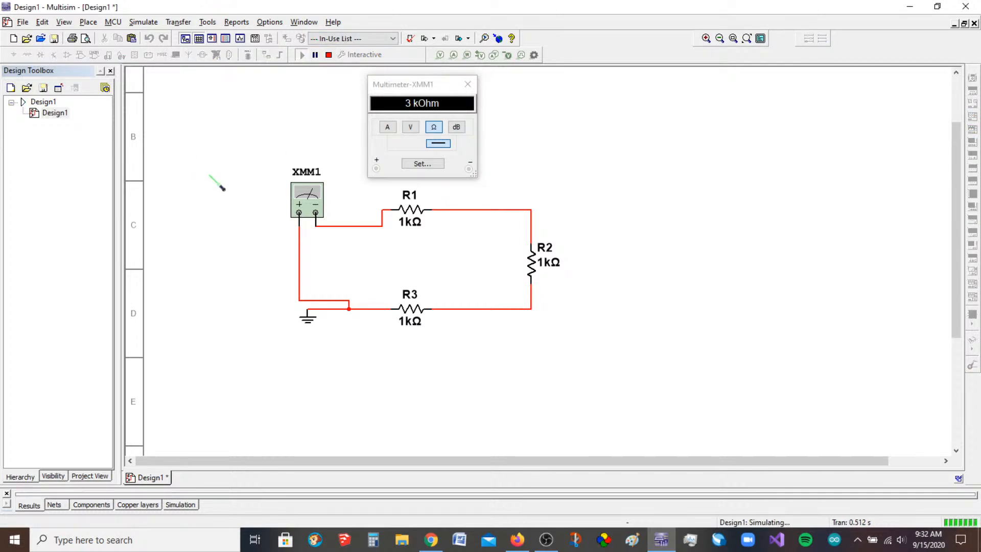
Step: Stop the simulation, add a second multimeter above R1 and wire its terminals across resistor R1
left_click(467, 85)
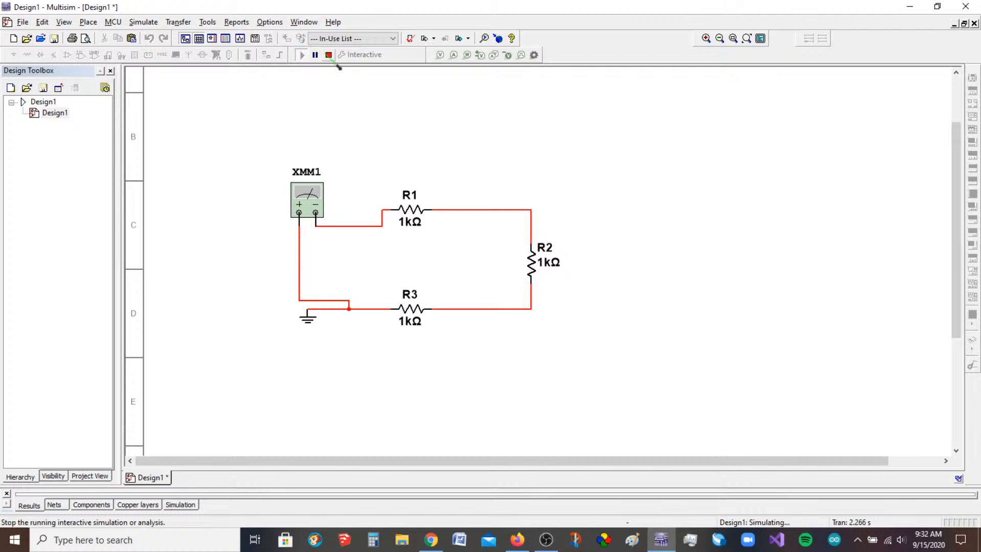
left_click(328, 54)
left_click(972, 78)
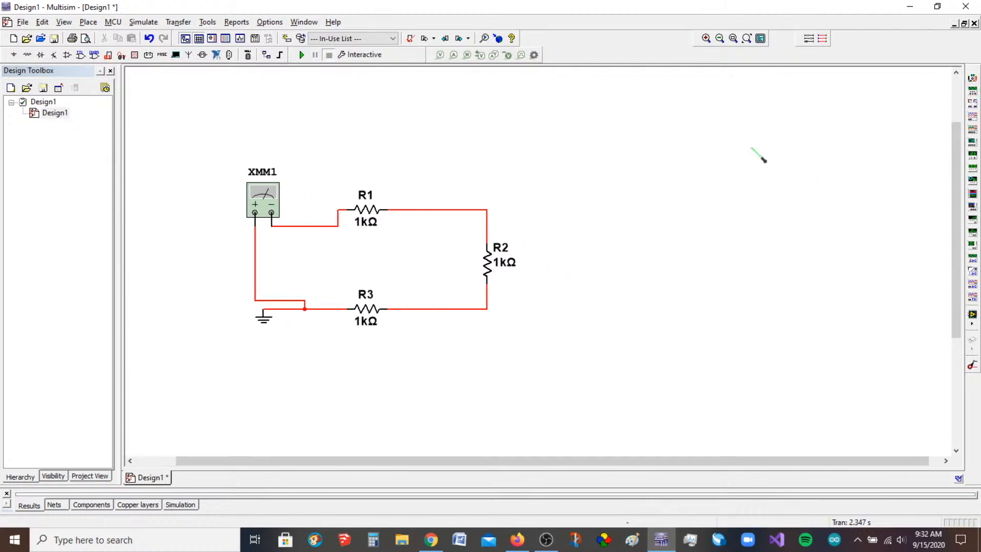
left_click(363, 151)
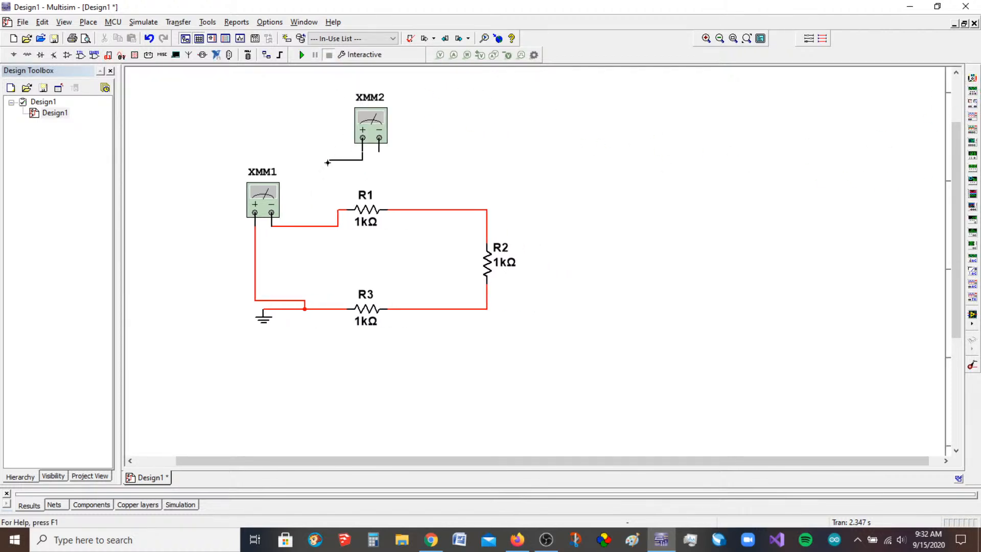
left_click(337, 209)
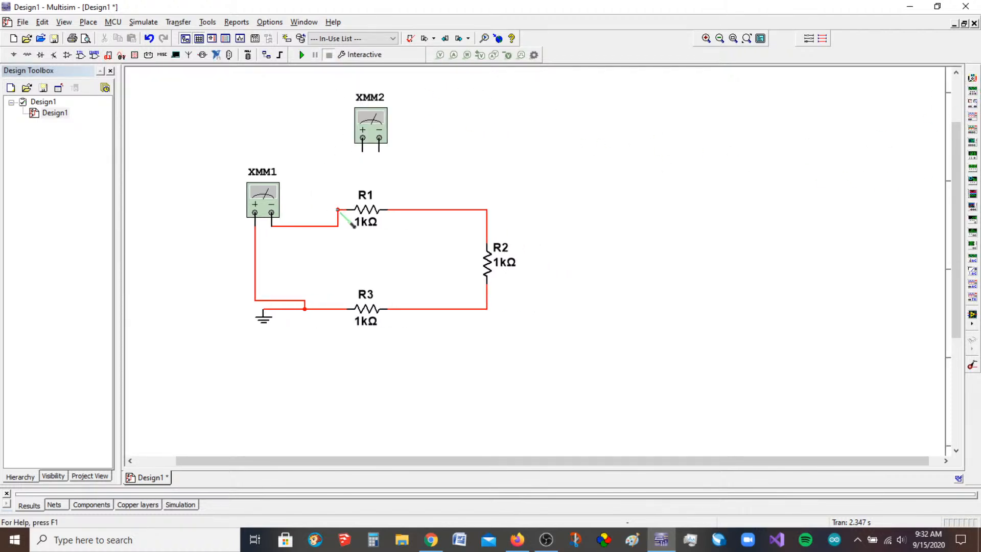
left_click(380, 151)
left_click(428, 209)
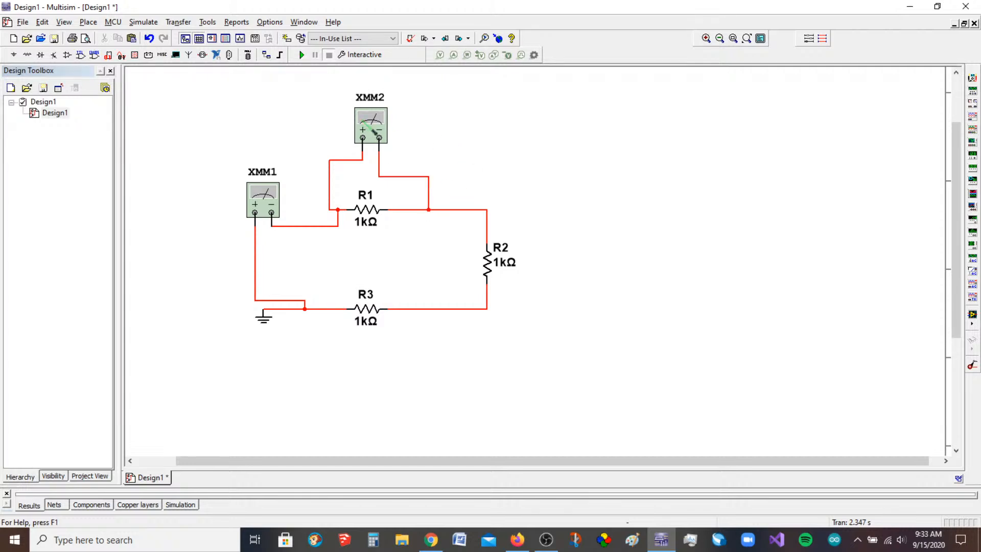
Step: Run the simulation to measure R1's resistance with XMM2, and check that multimeter's electronic and display settings
double_click(372, 127)
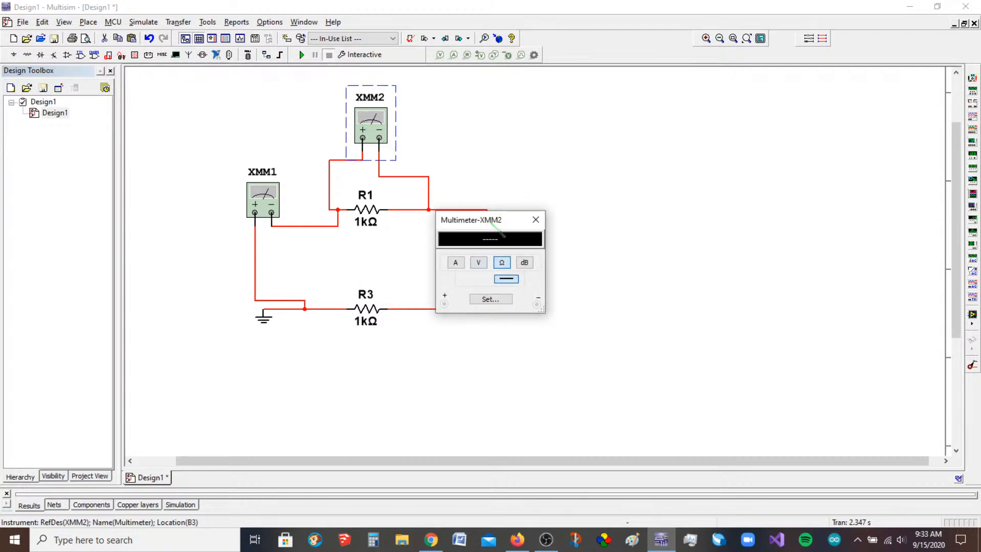
left_click_drag(496, 228, 544, 105)
left_click(304, 56)
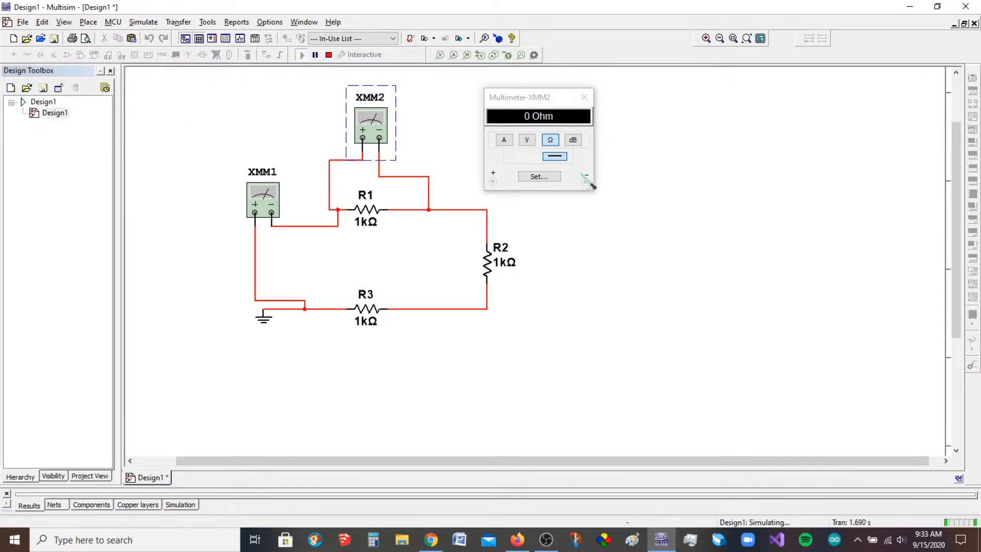
left_click(536, 178)
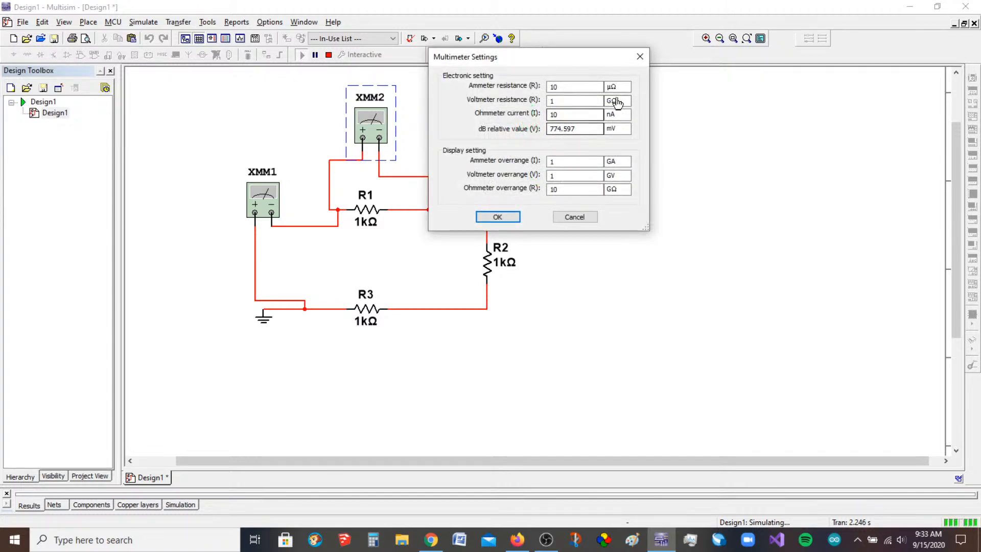
left_click(640, 56)
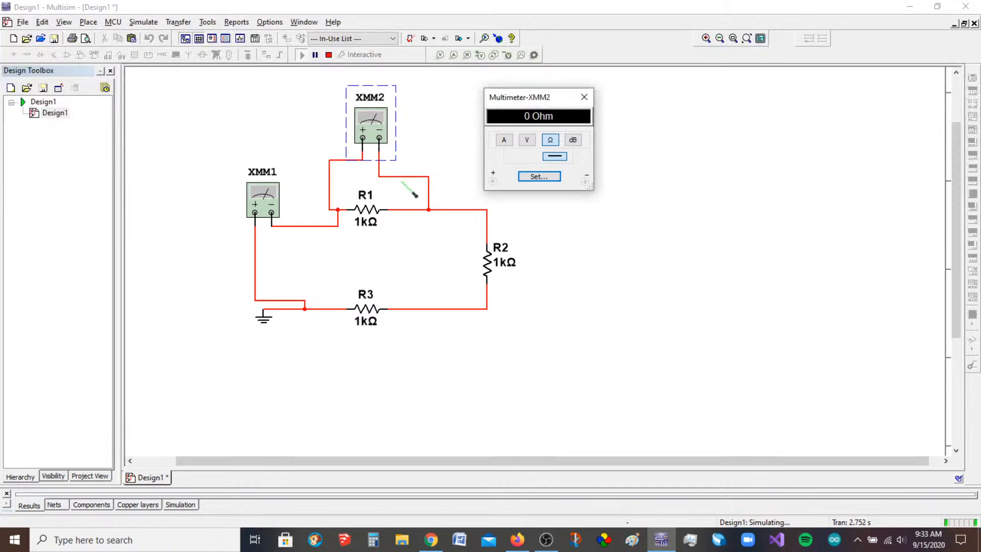
Step: Disconnect R1 from XMM1 and from R2, rerunning the simulation after each cut to measure R1's resistance
left_click(328, 55)
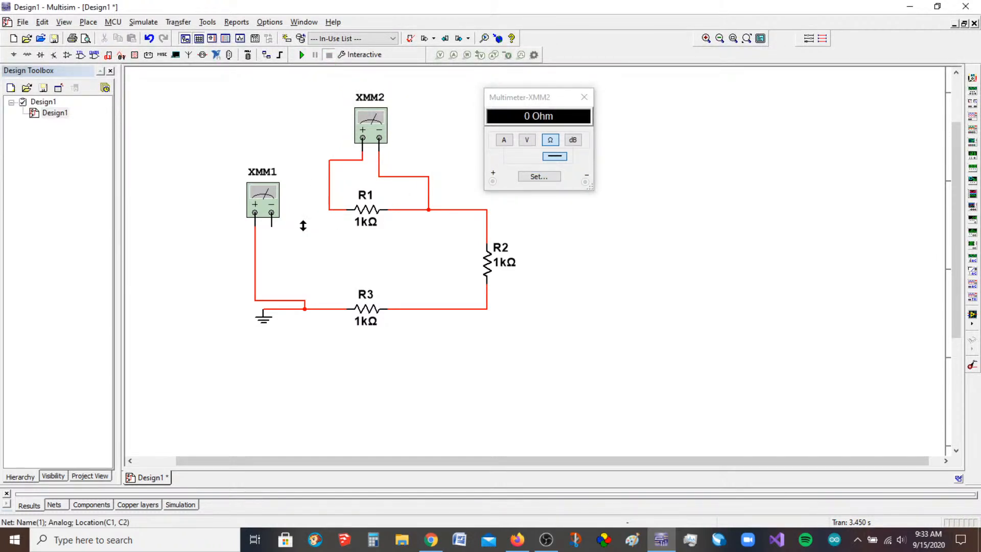
left_click(301, 55)
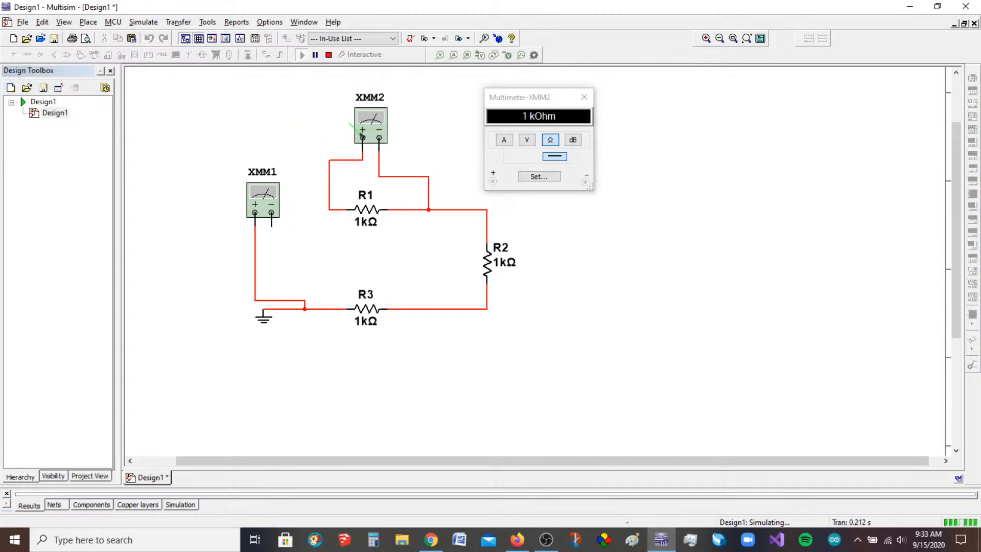
left_click(483, 214)
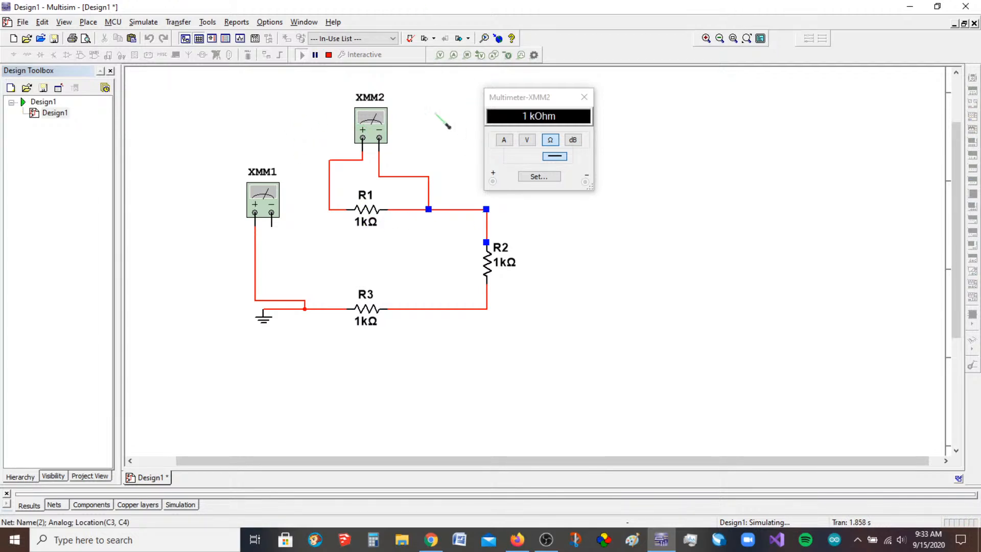
left_click(328, 55)
key("Delete")
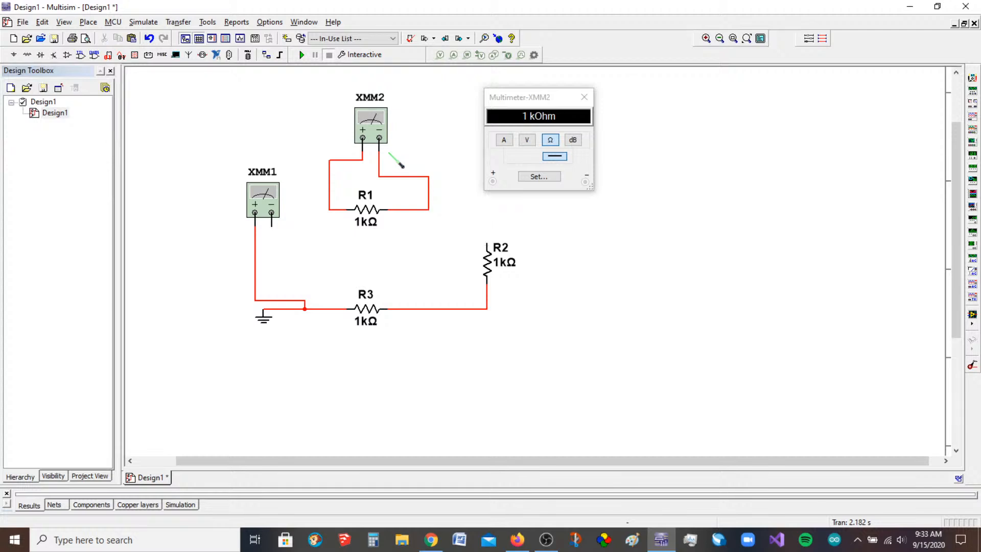
left_click(301, 55)
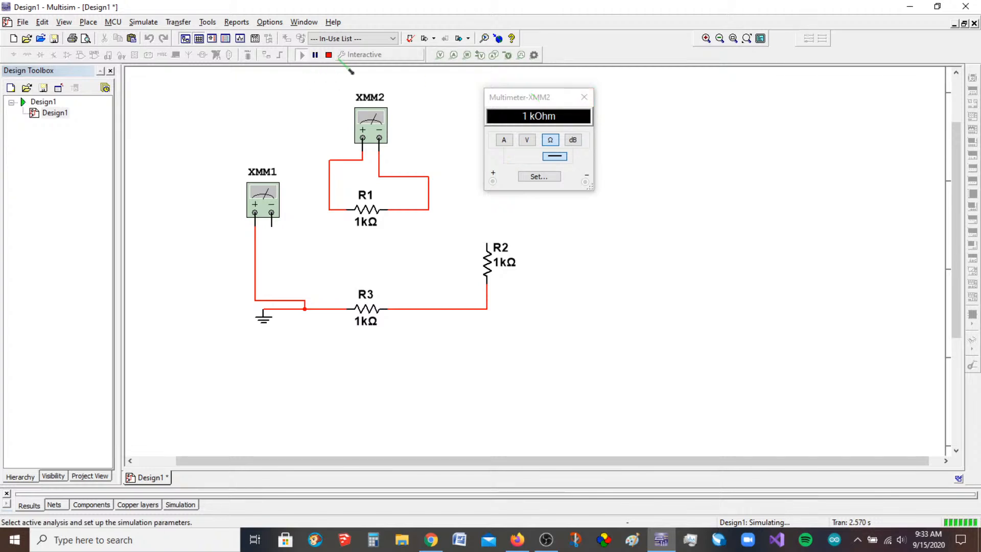
left_click(328, 55)
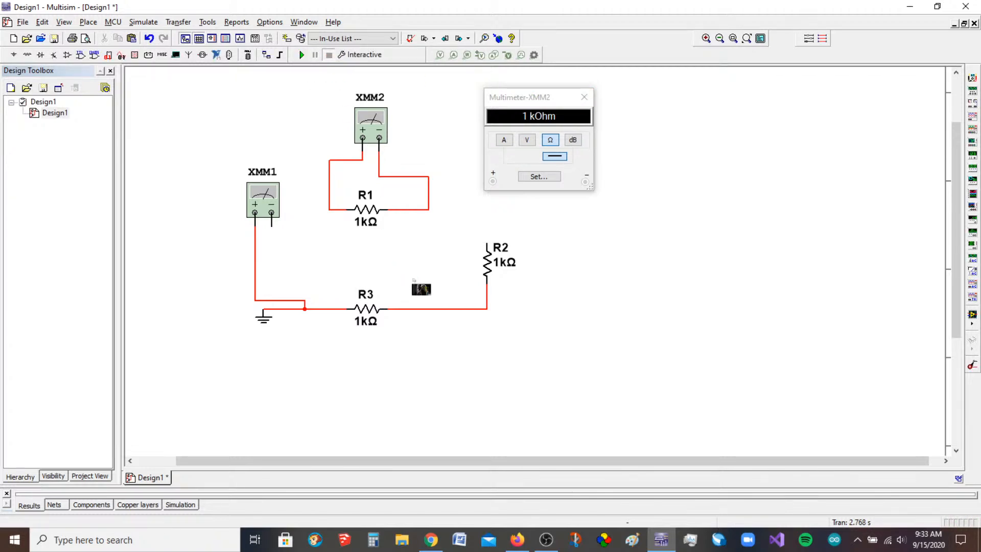
Step: Undo the deletion of the wire between R1 and R2, and delete both wires connecting XMM2 to R1
key("ctrl+z")
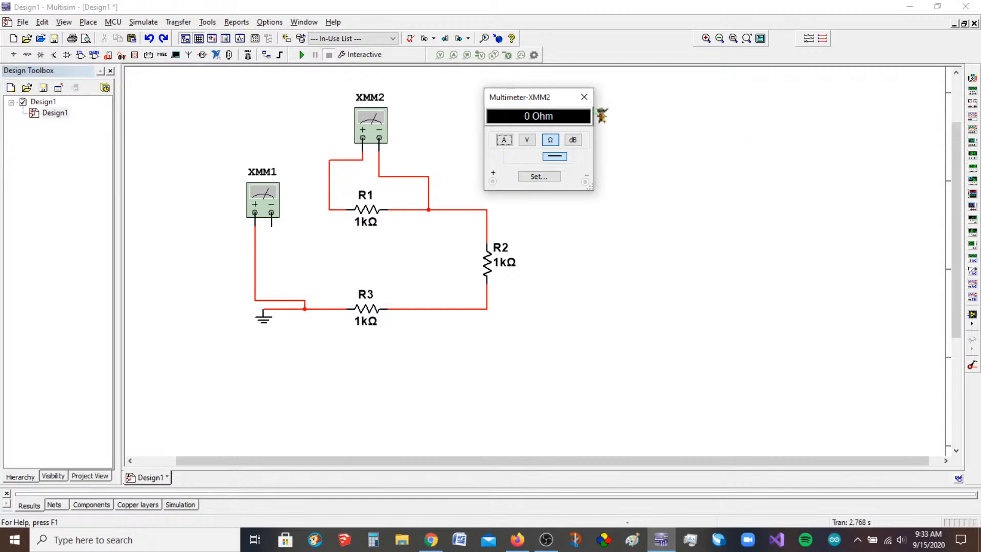
left_click(583, 97)
left_click(329, 194)
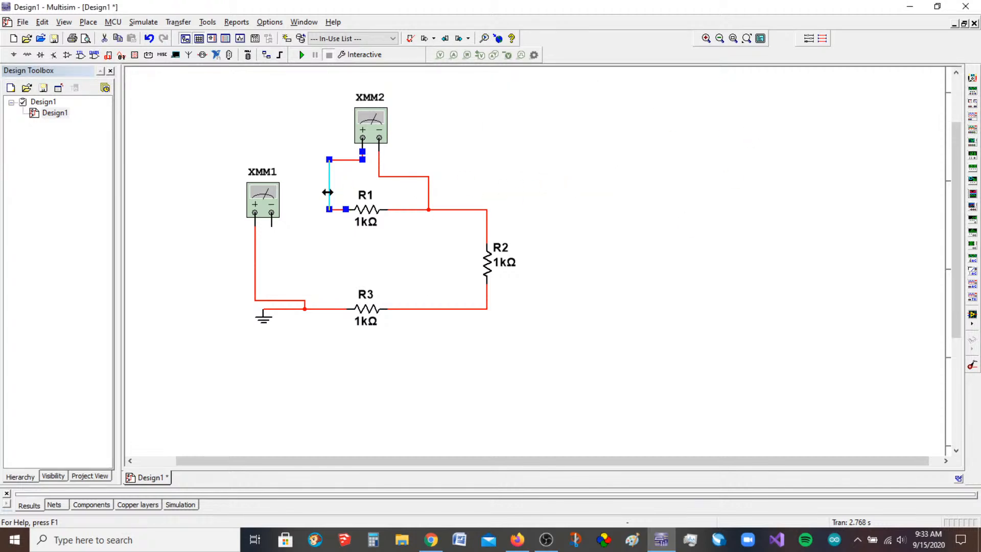
key("Delete")
left_click(423, 176)
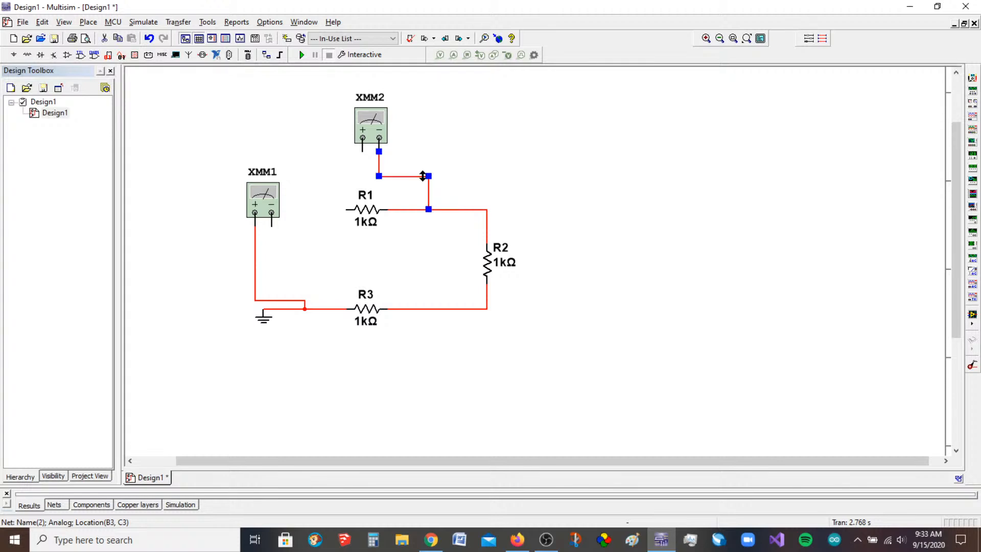
key("Delete")
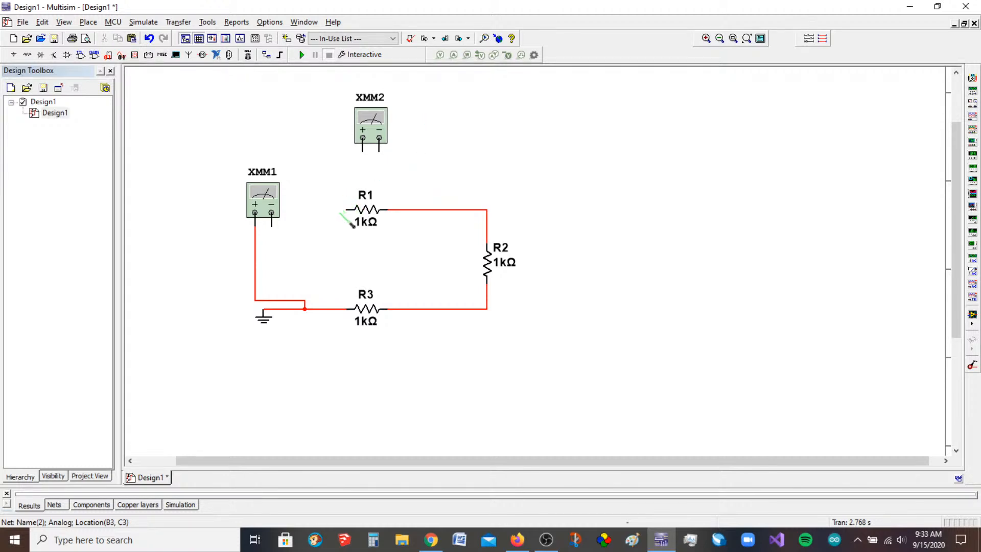
Step: Delete the wire from XMM1's positive terminal and the wire between the ground and R3
left_click(255, 272)
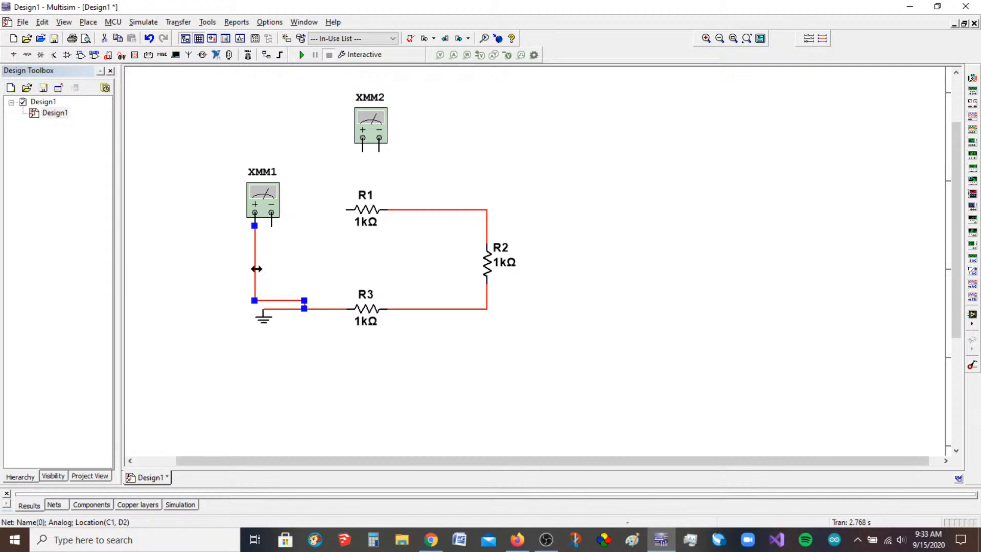
key("Delete")
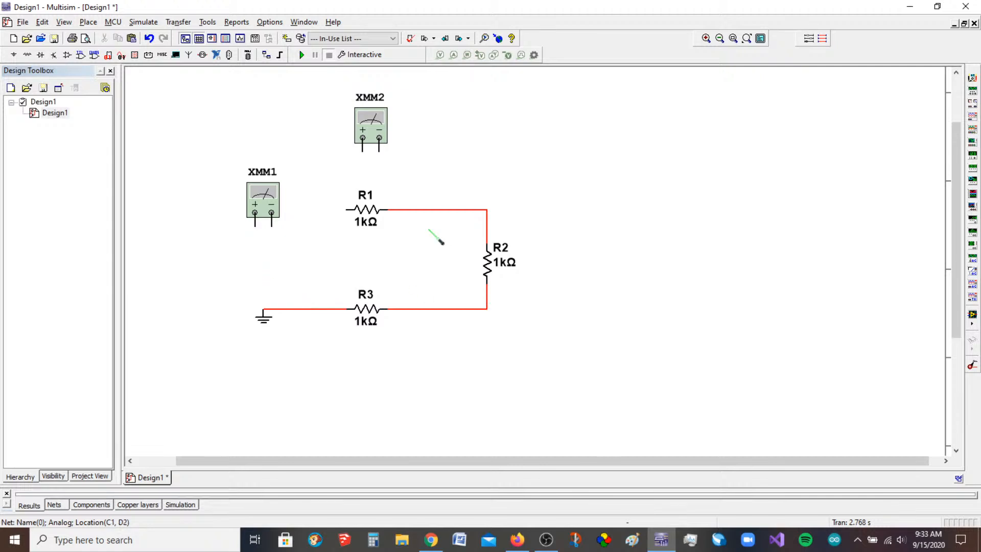
left_click(264, 317)
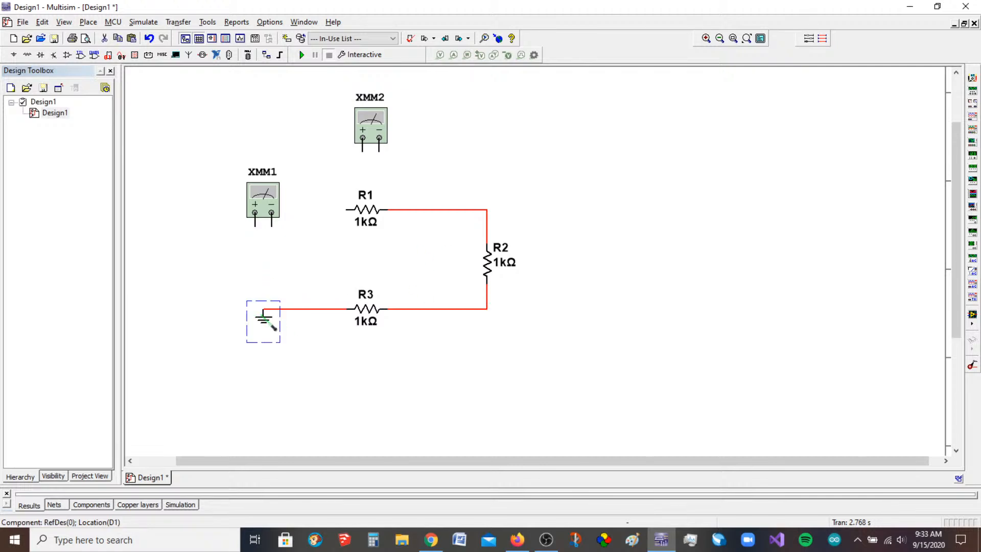
left_click(321, 309)
key("Delete")
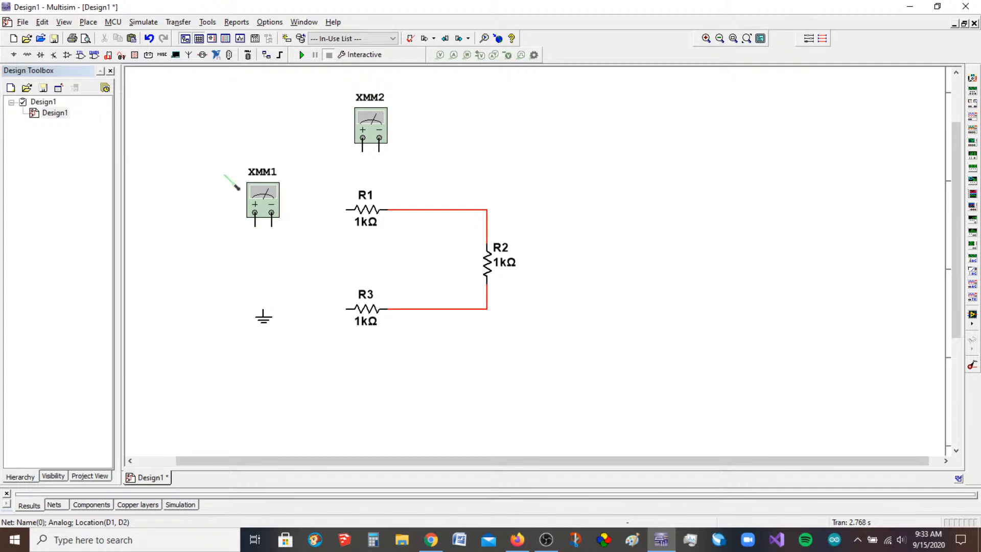
Step: Delete the multimeters XMM2 and XMM1 from the schematic
left_click_drag(278, 225, 315, 143)
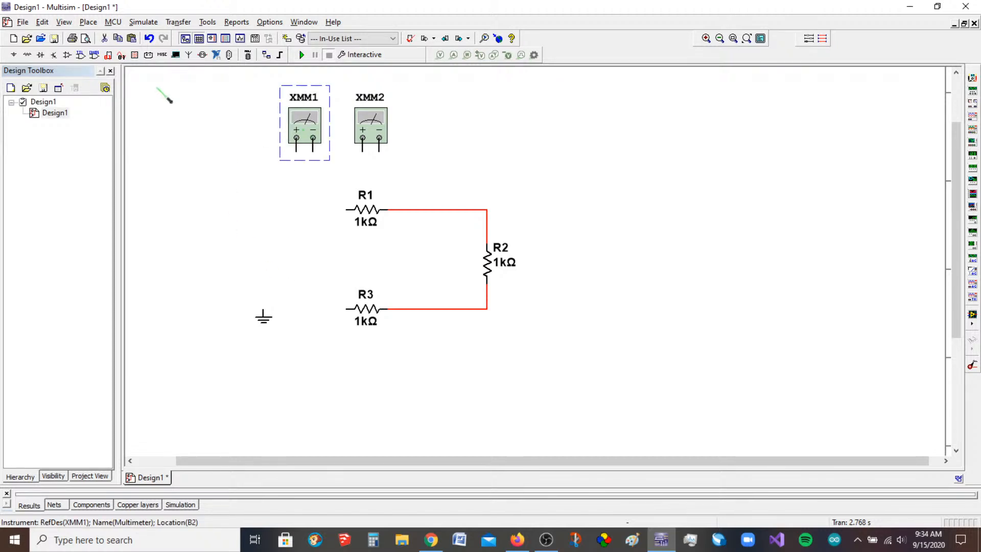
left_click(370, 125)
key("Delete")
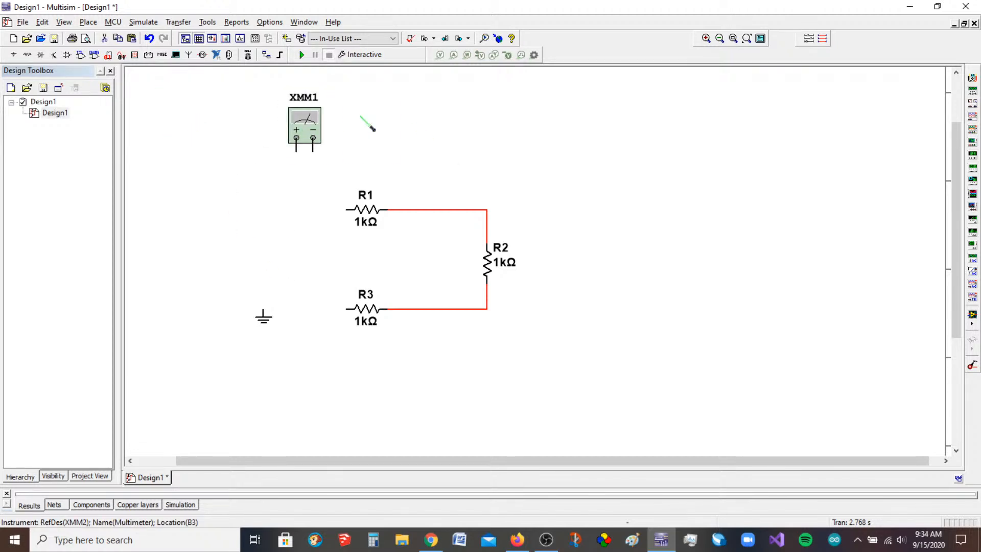
left_click(315, 129)
key("Delete")
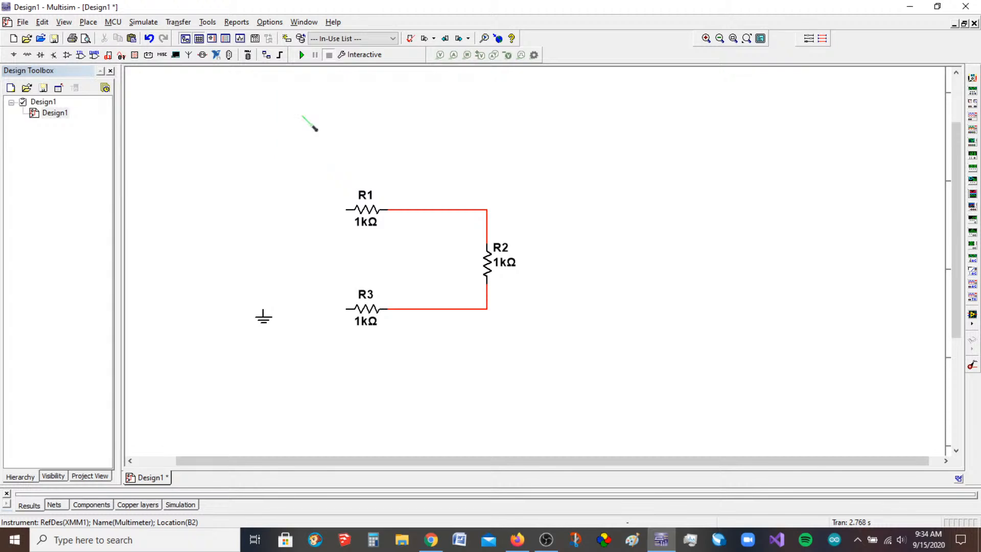
Step: Move the ground symbol slightly farther down and away from R3
left_click(90, 23)
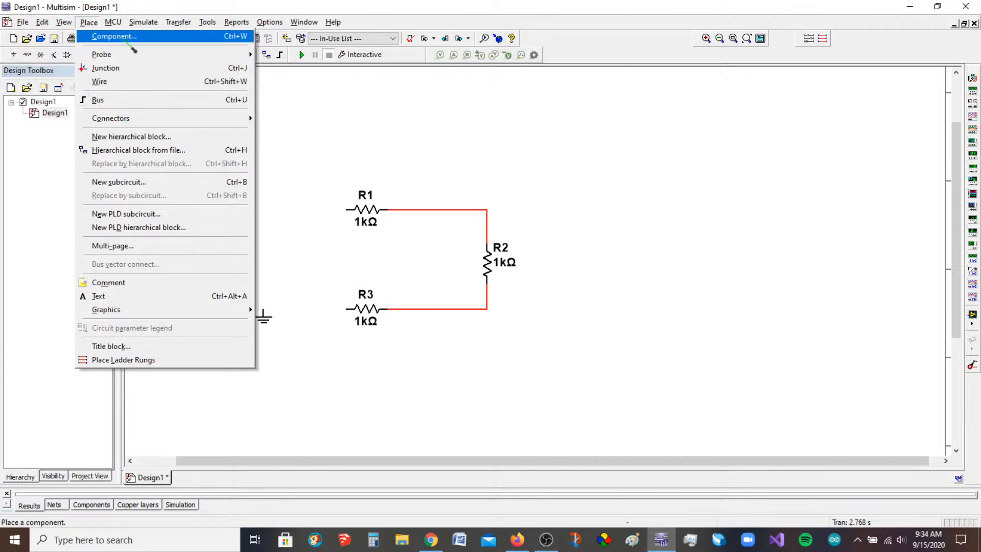
left_click(543, 202)
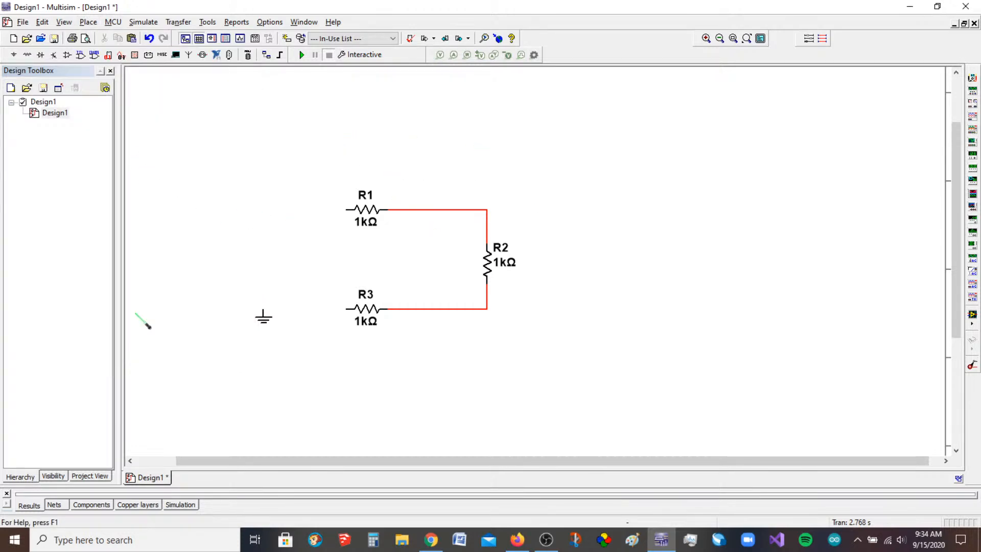
left_click_drag(265, 325, 249, 349)
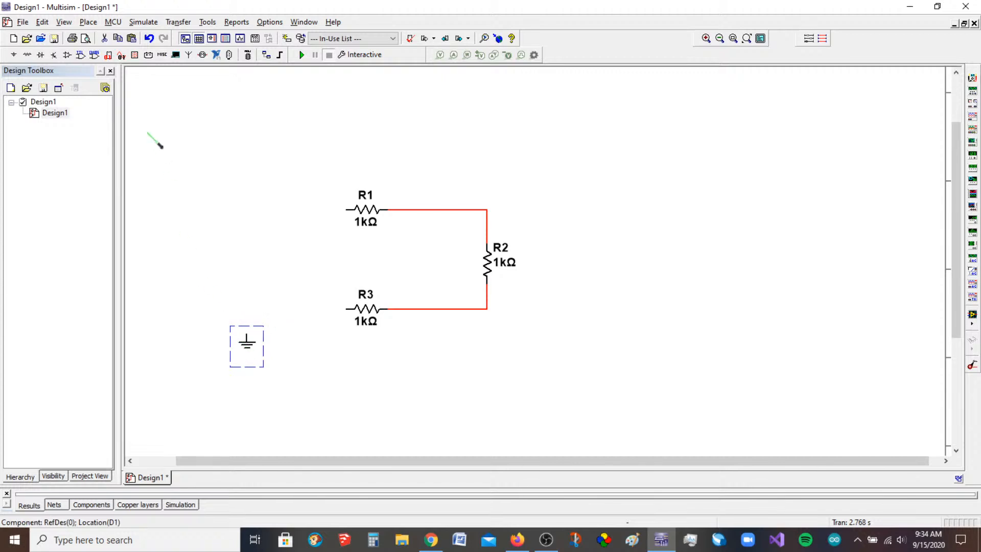
Step: Open the component browser for placing a part and switch it to the Indicators group
left_click(97, 23)
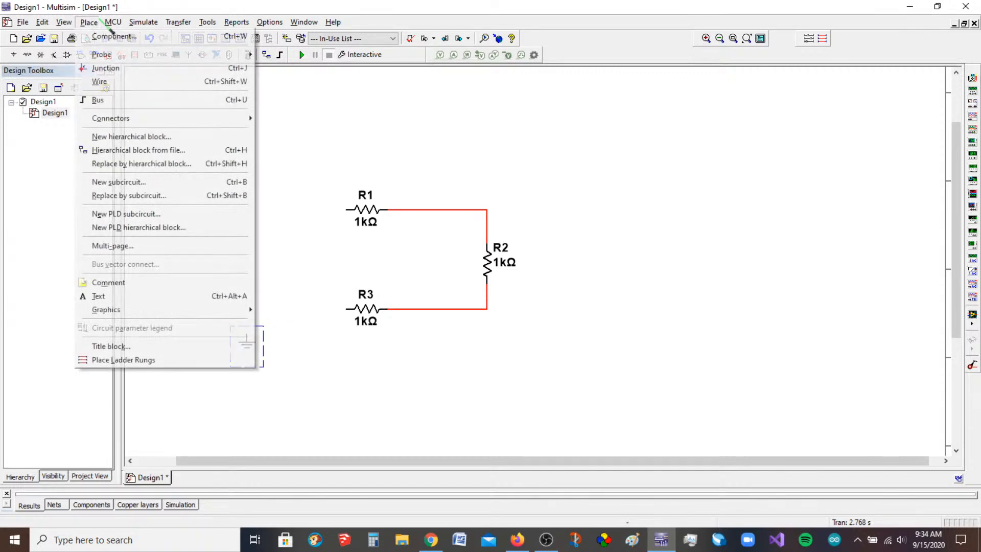
left_click(113, 36)
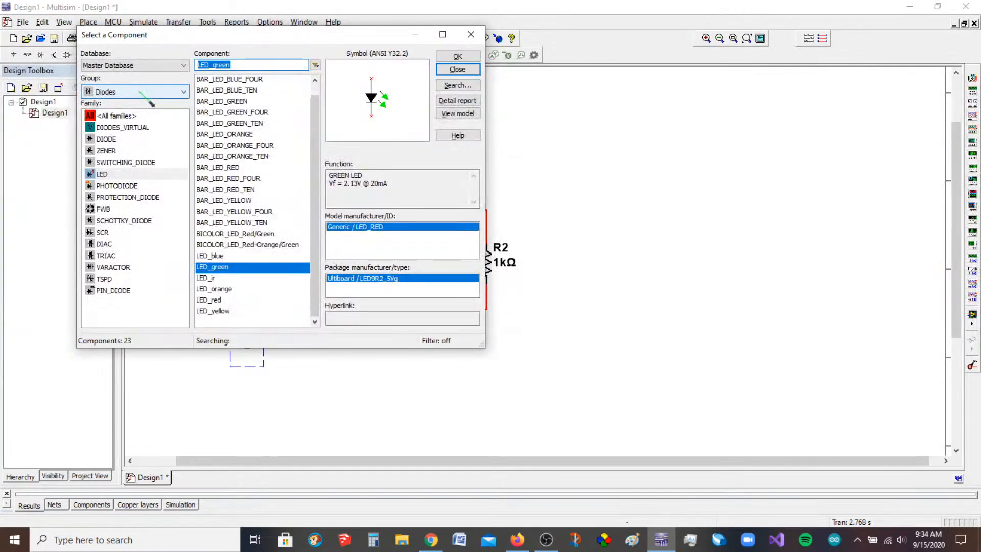
left_click(173, 93)
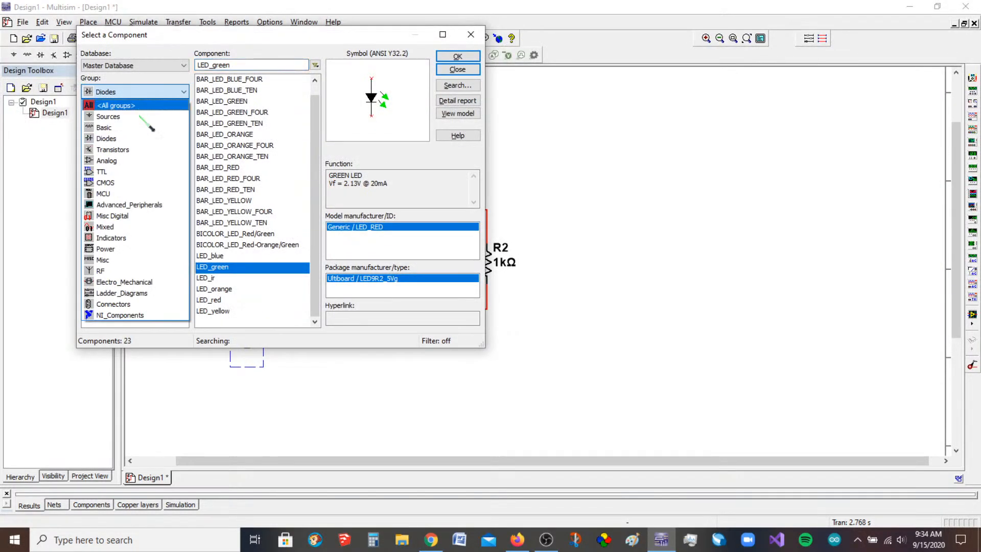
left_click(139, 238)
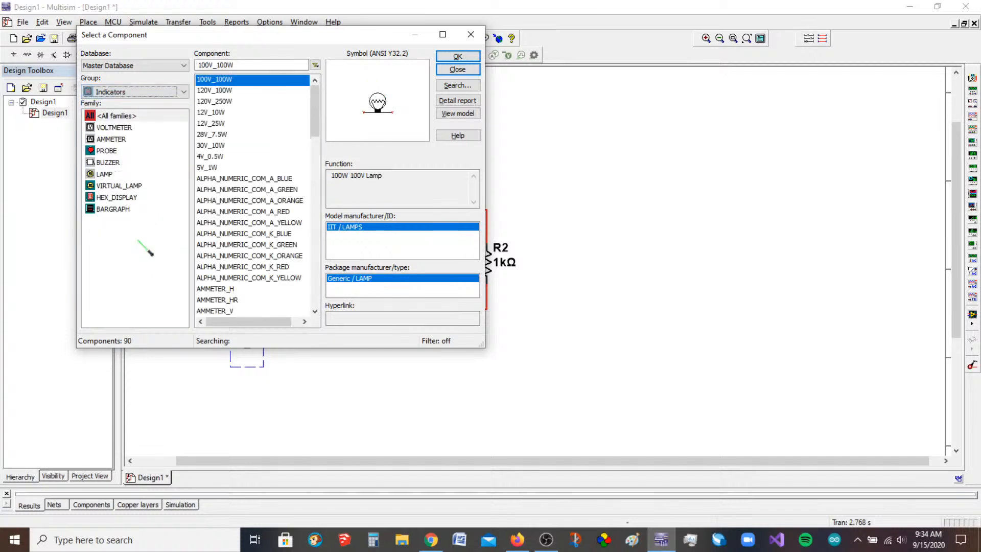
Step: Look through the voltmeter, ammeter, lamp and probe families, previewing the yellow and orange digital probes
left_click(136, 128)
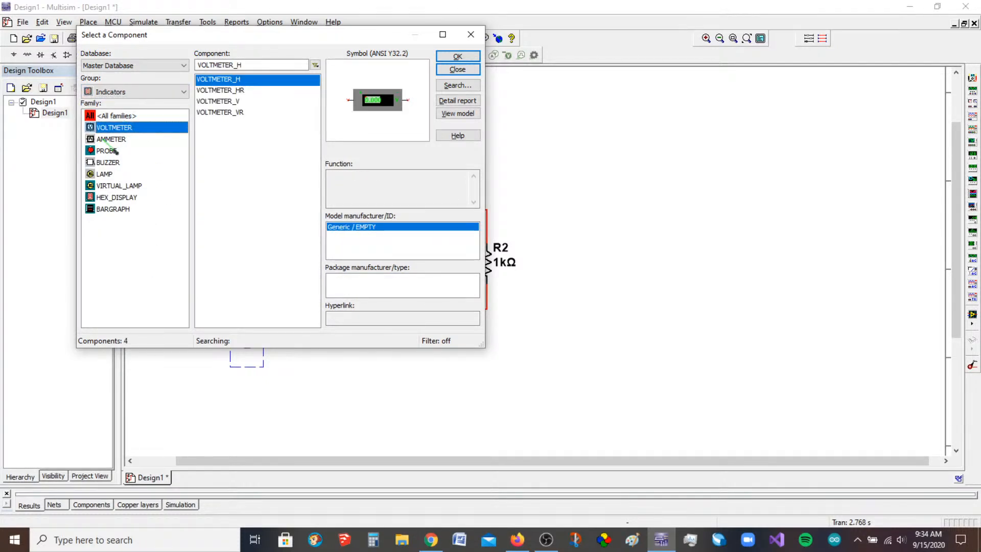
key("Down")
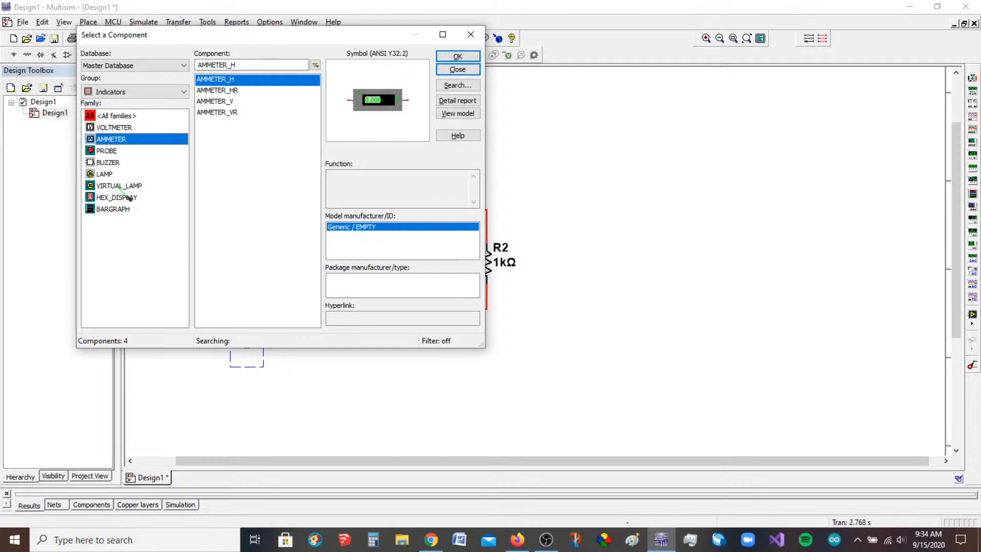
left_click(125, 190)
left_click(112, 174)
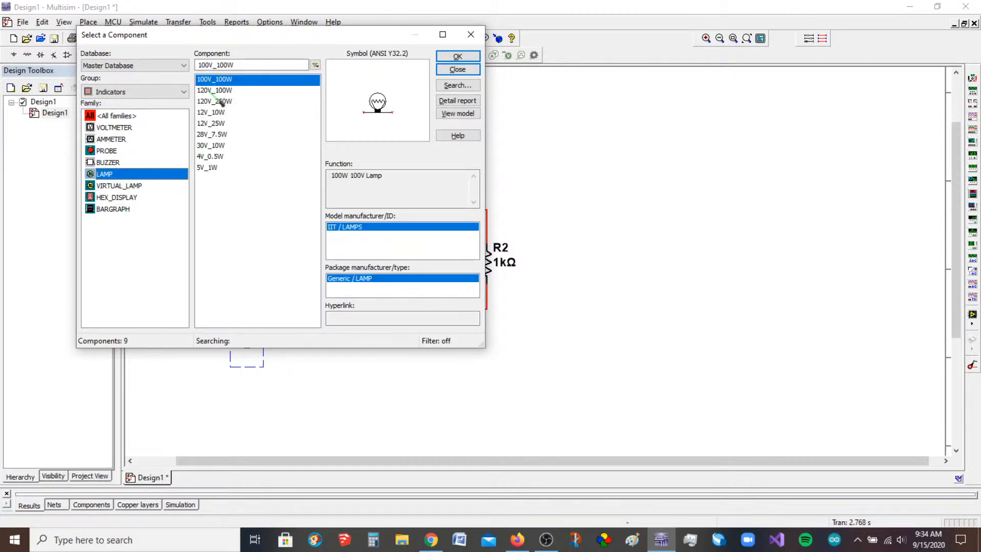
left_click(111, 151)
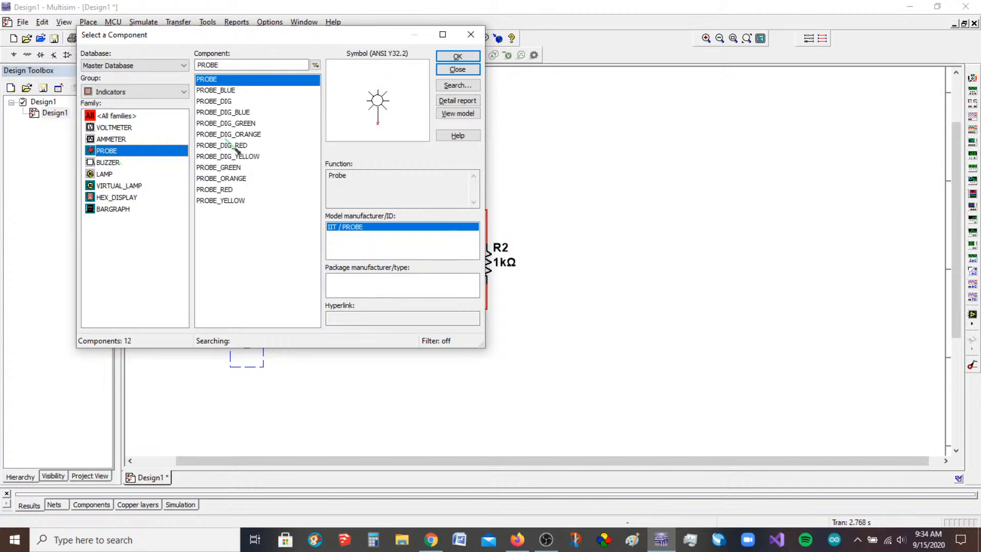
left_click(227, 156)
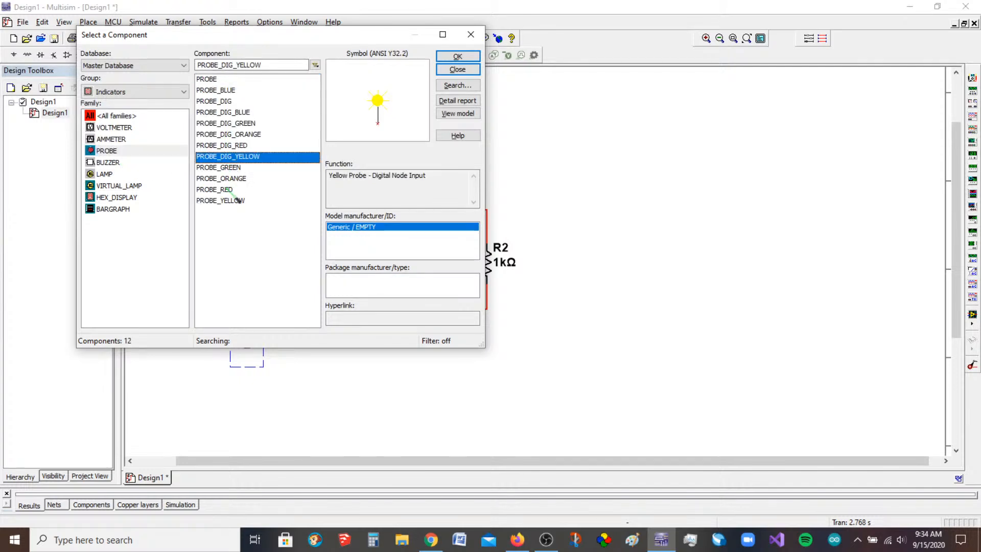
left_click(231, 136)
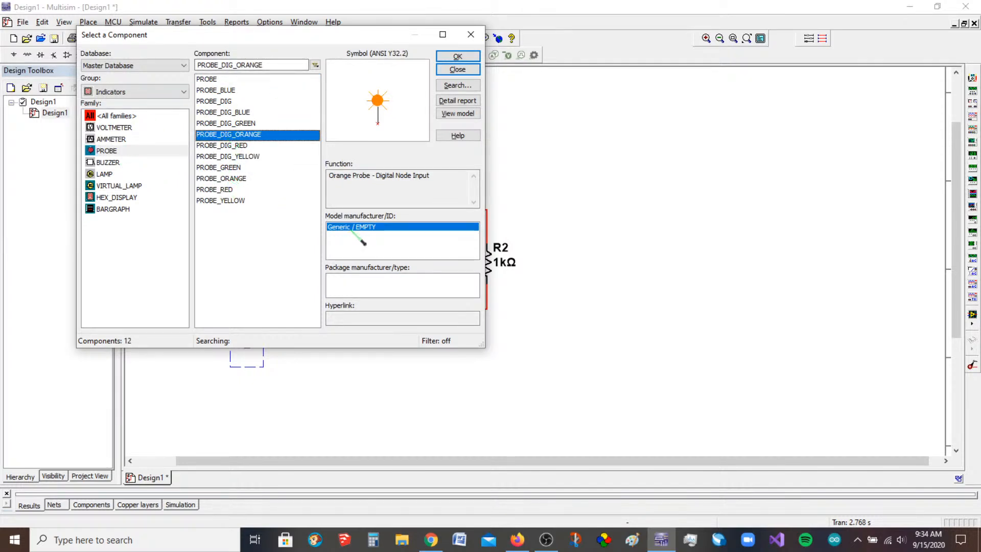
Step: Compare the terminal orientation and polarity of the voltmeter variants VOLTMETER_H, VOLTMETER_HR, VOLTMETER_V and VOLTMETER_VR
left_click(117, 128)
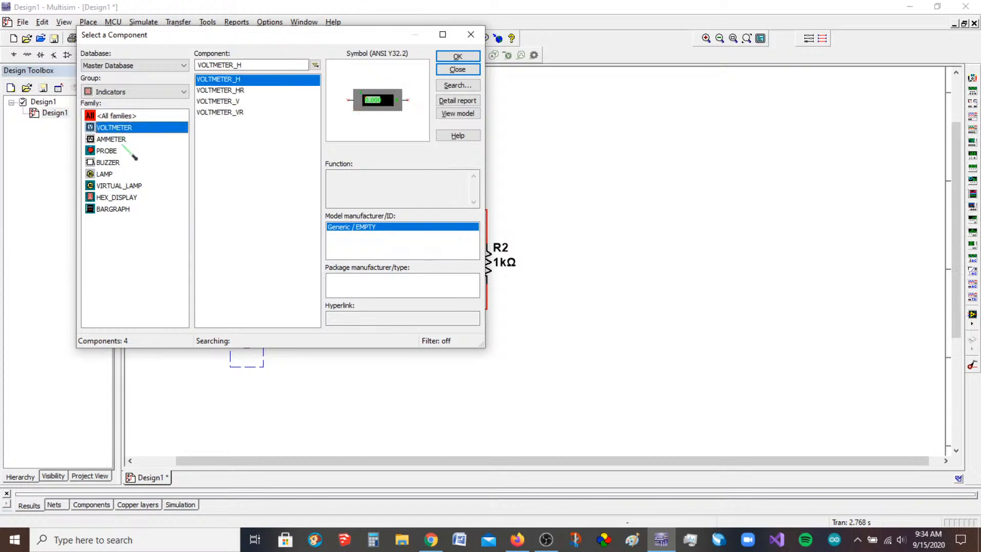
left_click(126, 139)
left_click(256, 90)
left_click(257, 112)
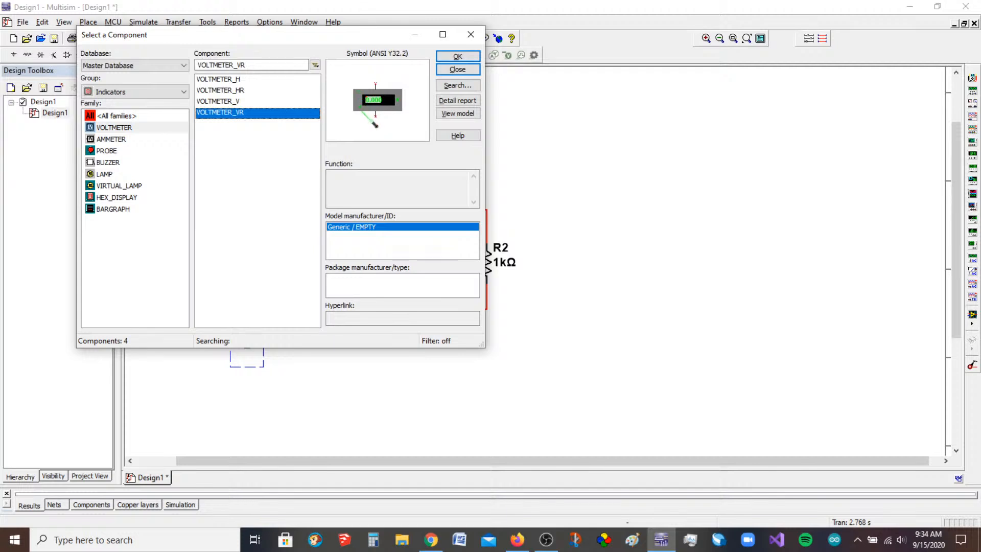
left_click(240, 79)
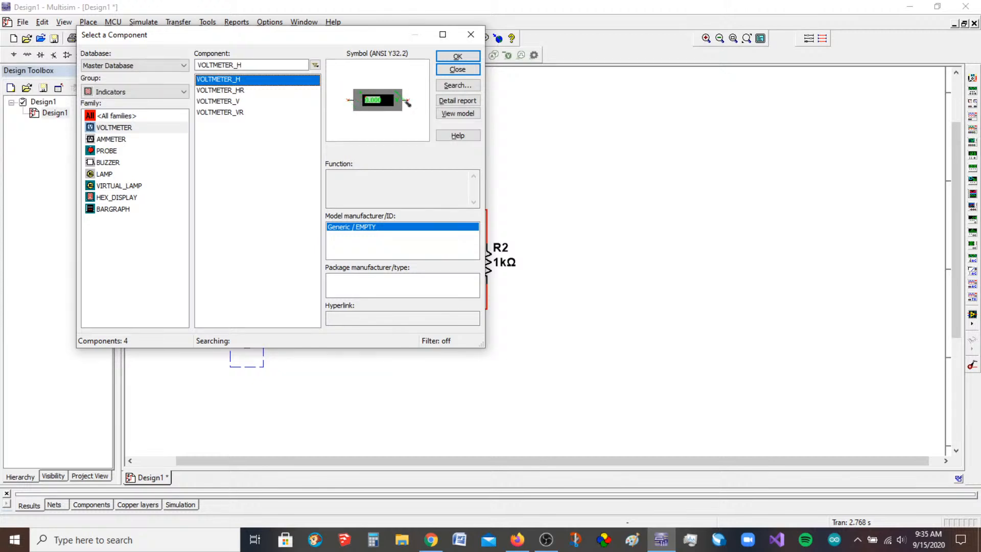
left_click(233, 91)
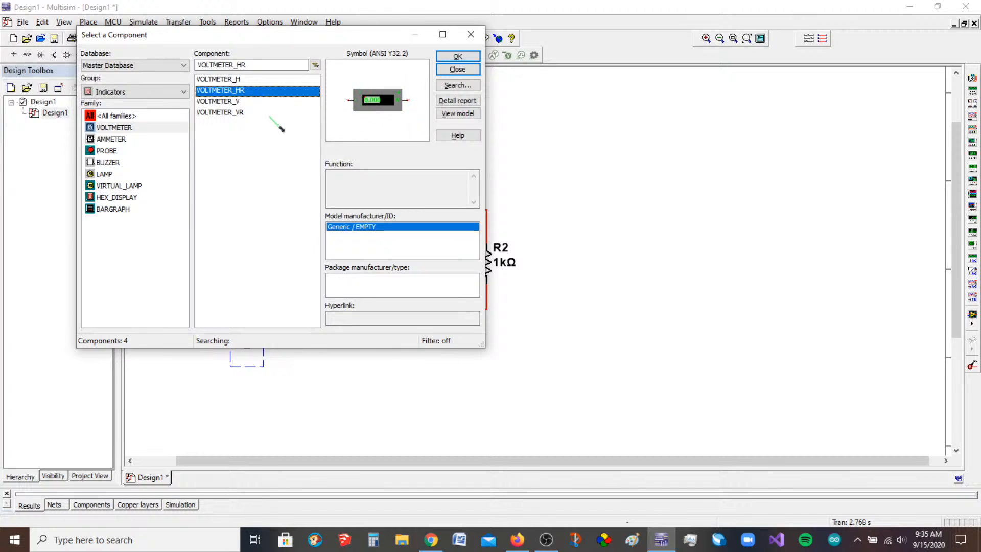
left_click(232, 104)
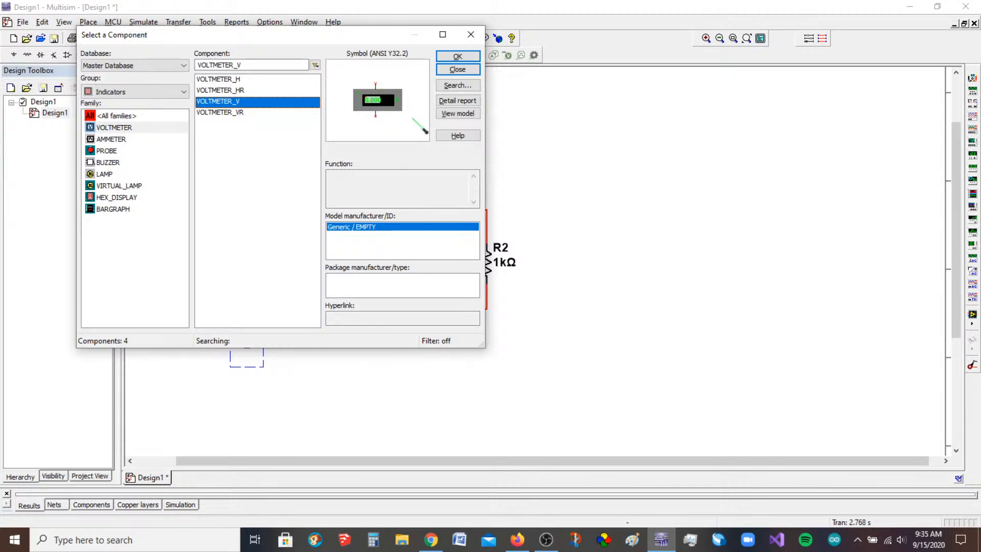
left_click(250, 113)
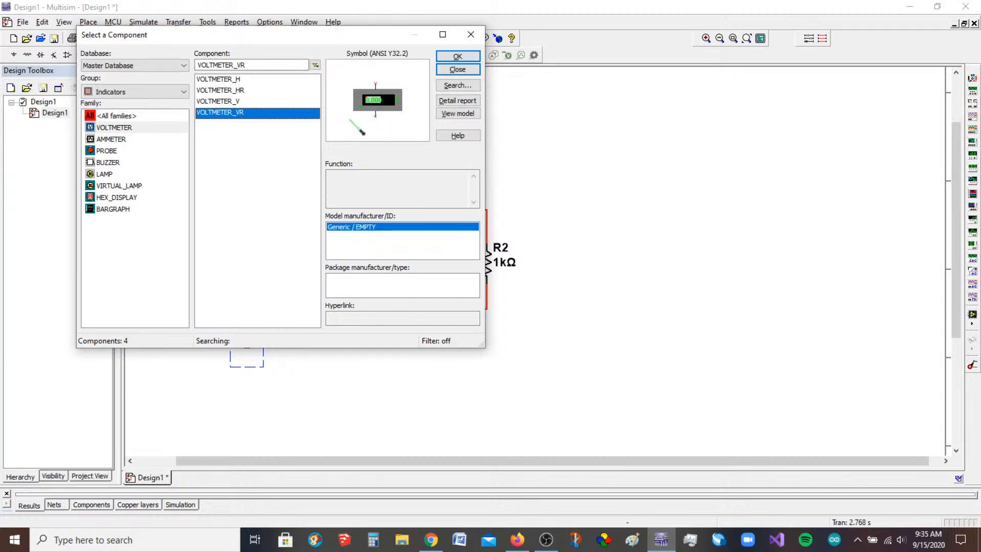
Step: Compare the symbols of the ammeter variants AMMETER_H, AMMETER_HR, AMMETER_V and AMMETER_VR
left_click(127, 140)
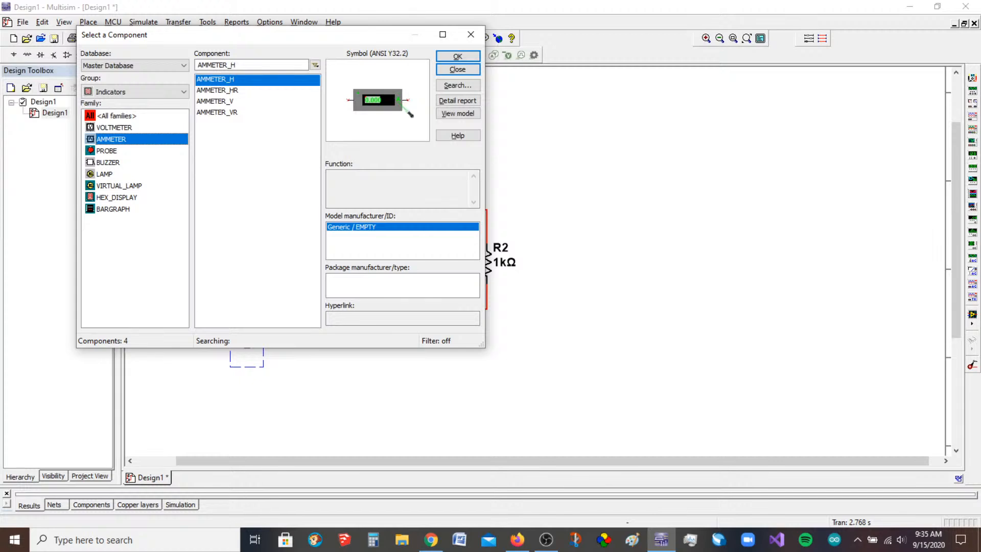
left_click(248, 91)
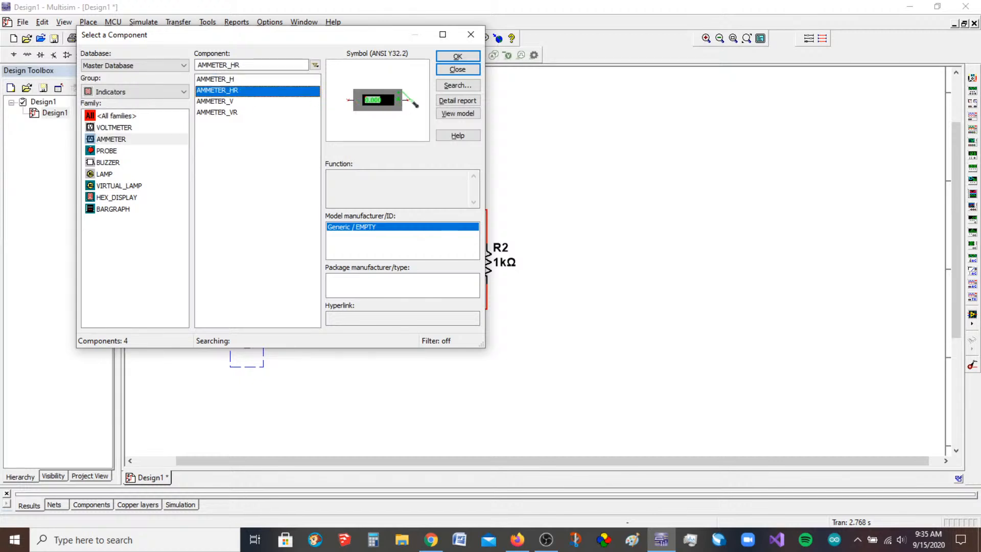
left_click(232, 103)
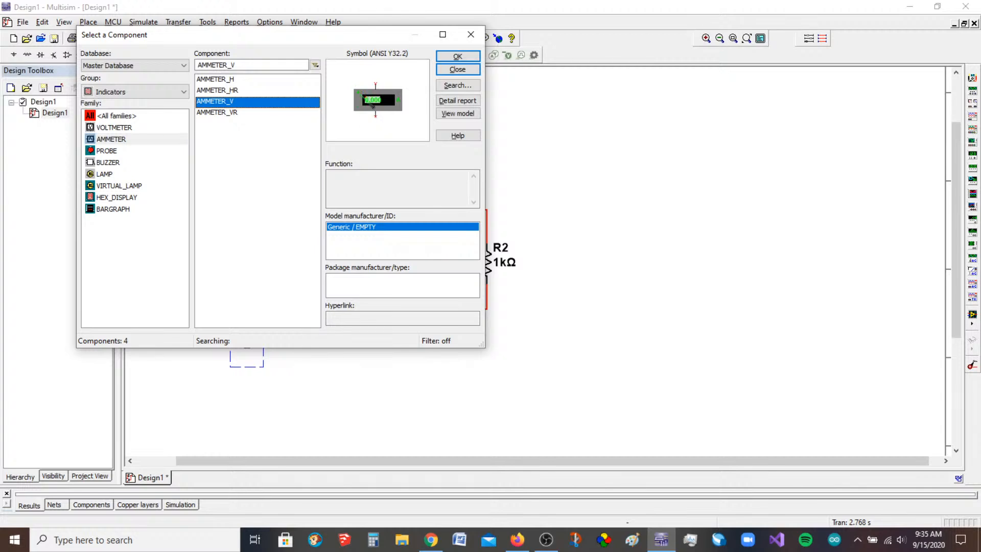
left_click(248, 112)
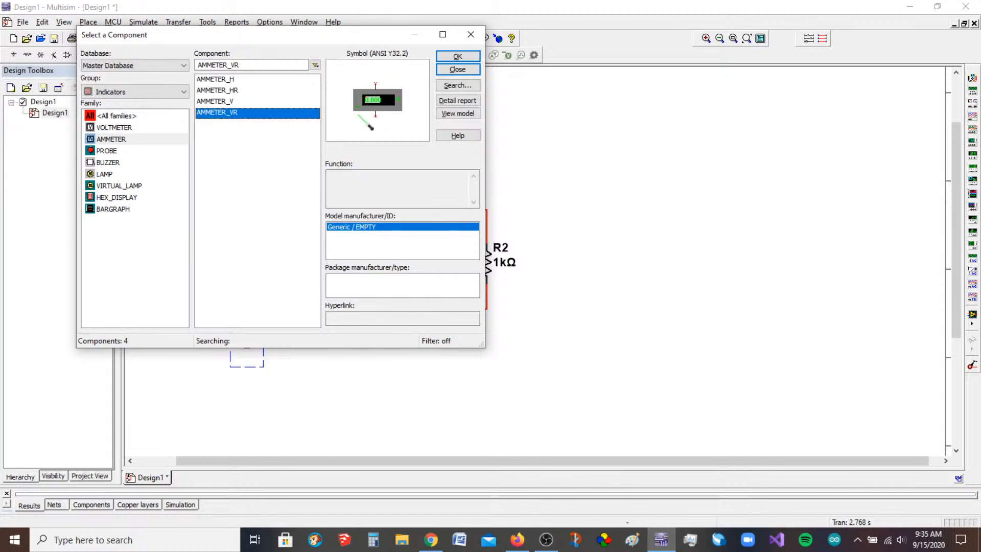
Step: Place a VOLTMETER_H indicator directly above R1
left_click(134, 129)
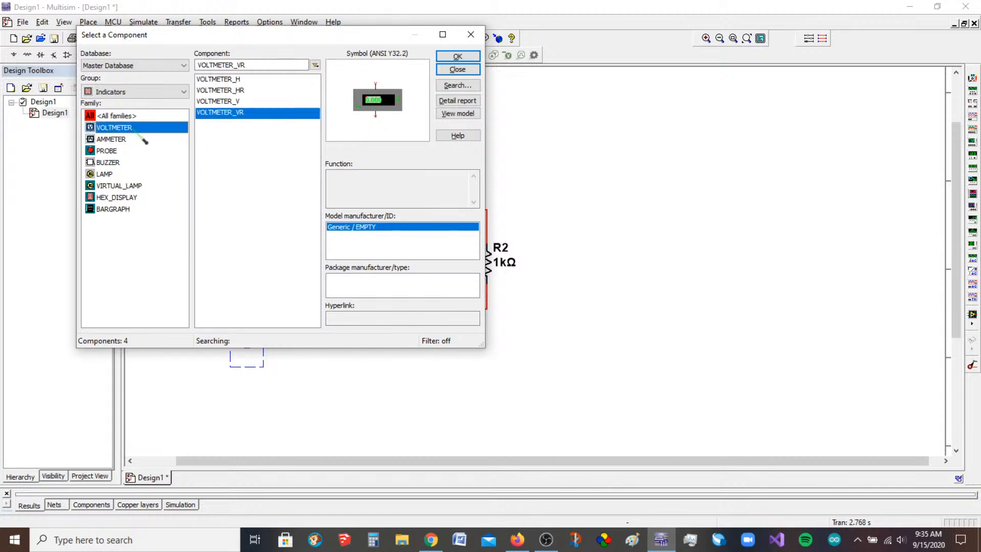
left_click(240, 80)
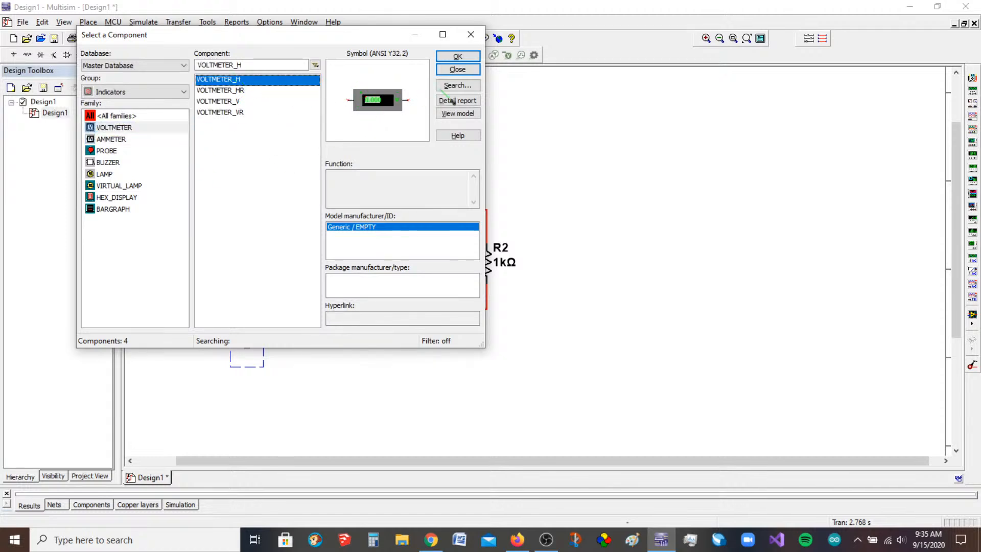
left_click(456, 57)
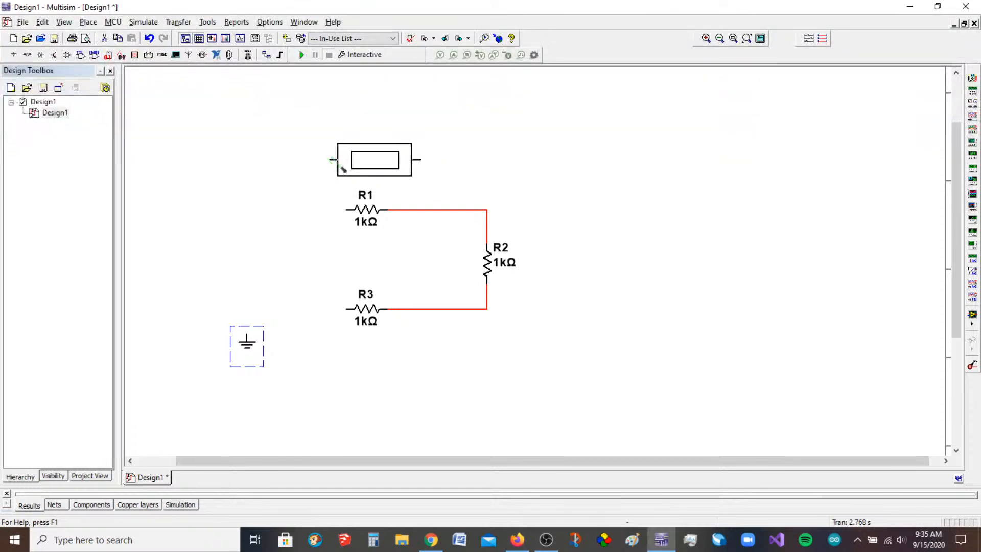
left_click(338, 174)
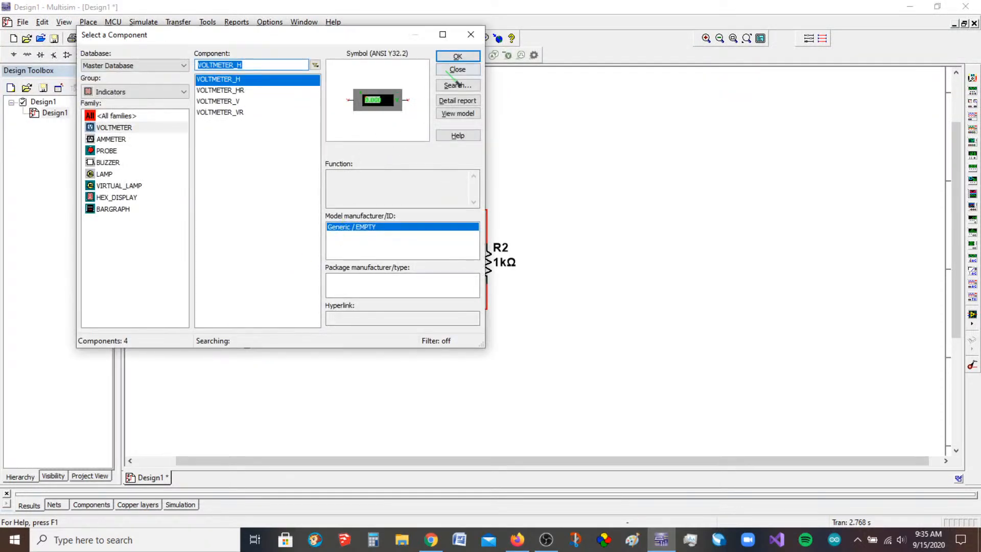
Step: Place a DC_POWER source from the power sources family between the ground and R1, and finish placing components
left_click(174, 92)
left_click(154, 109)
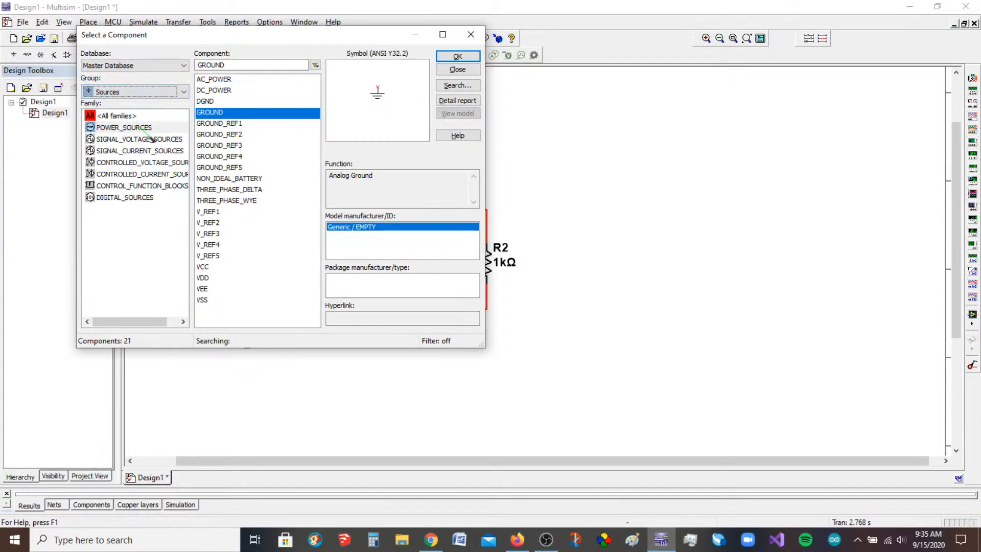
left_click(231, 80)
left_click(235, 90)
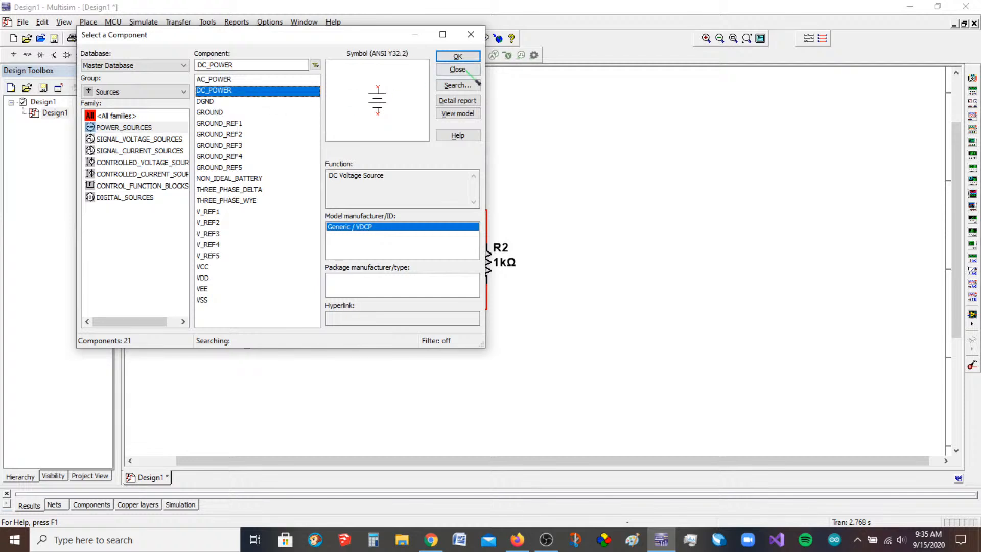
left_click(458, 56)
left_click(268, 301)
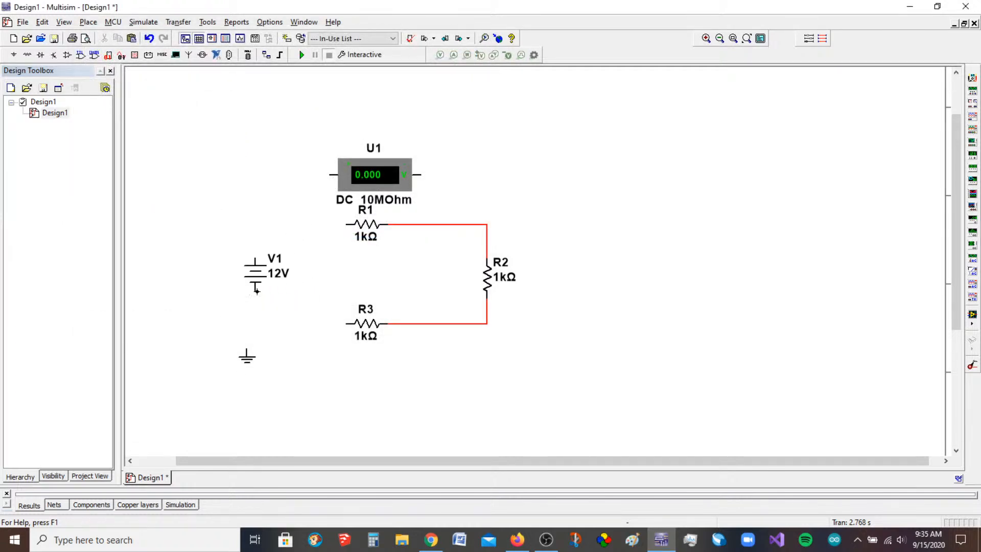
left_click(457, 69)
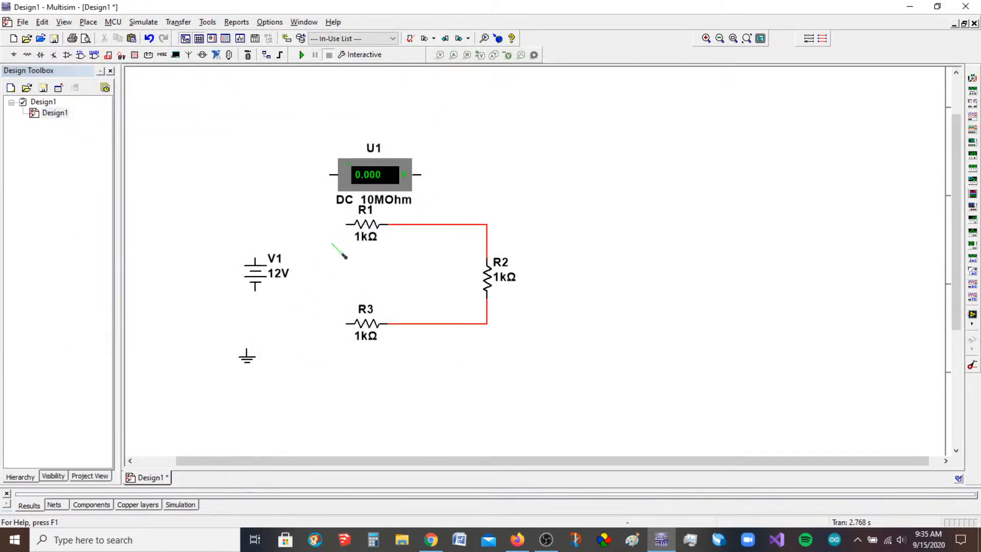
Step: Wire the DC source's positive terminal to R1 and its negative terminal to R3, and attach the ground to the lower wire
left_click(348, 225)
left_click(255, 259)
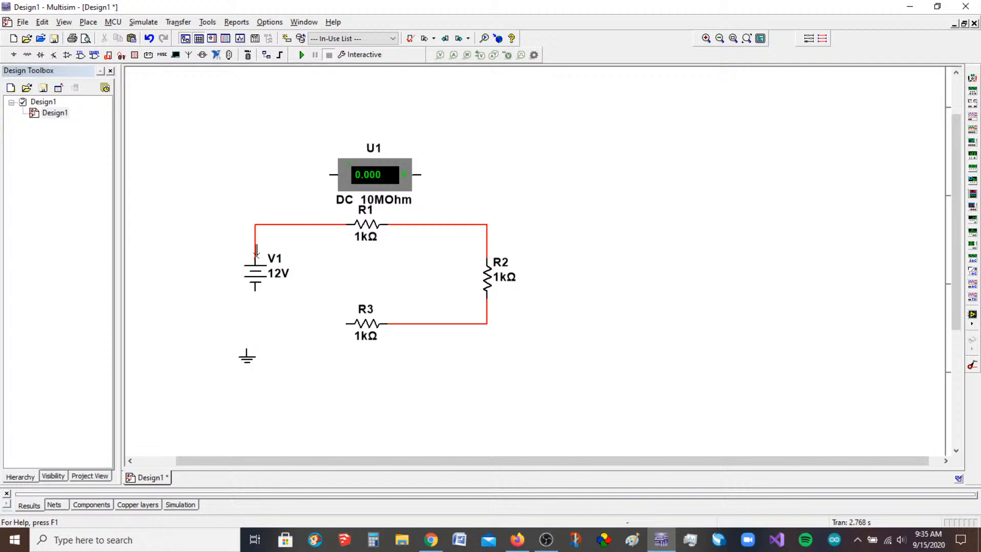
left_click(344, 322)
left_click(255, 295)
left_click_drag(247, 356, 263, 330)
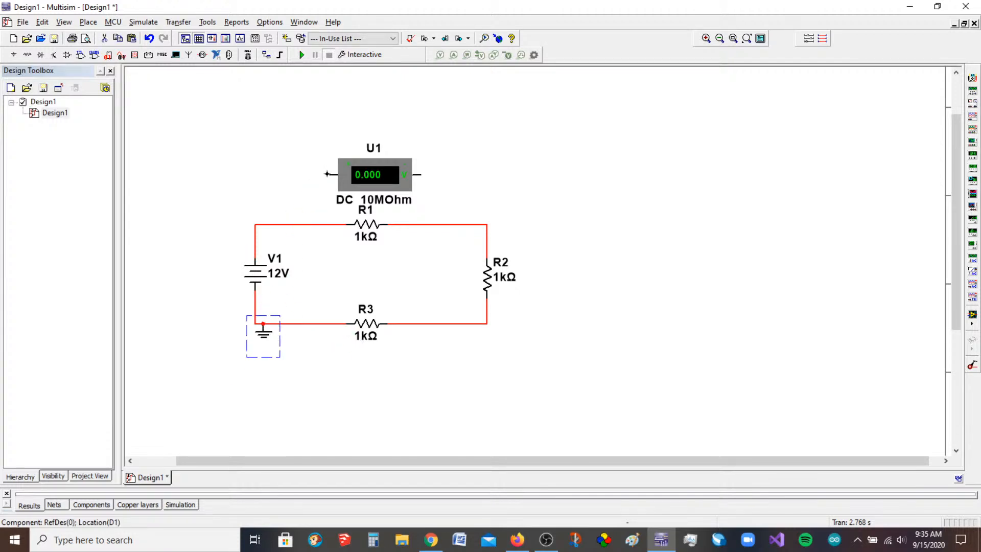
Step: Connect the voltmeter in parallel with R1, and run and stop the simulation to read the voltage across R1
left_click(330, 174)
left_click(313, 223)
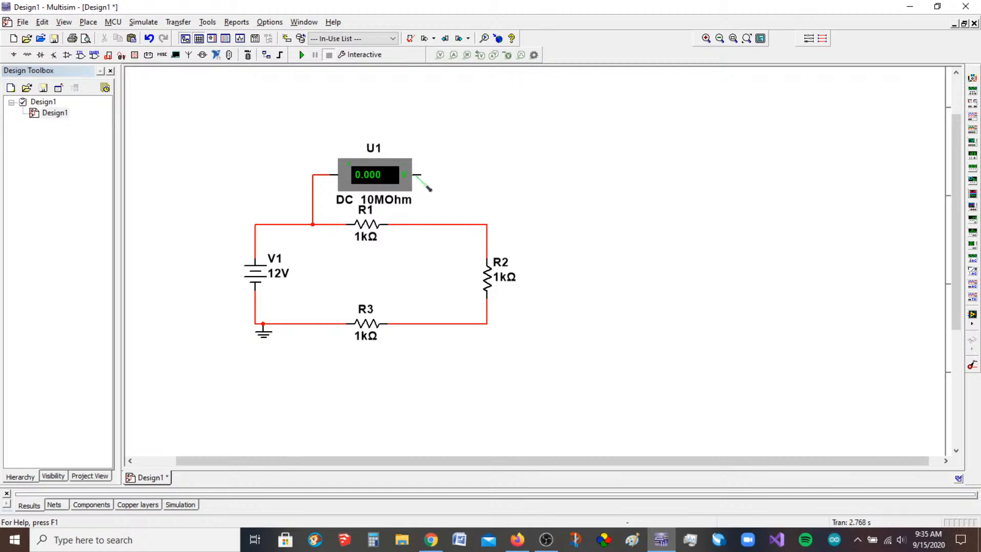
left_click(420, 175)
left_click(428, 224)
left_click(302, 54)
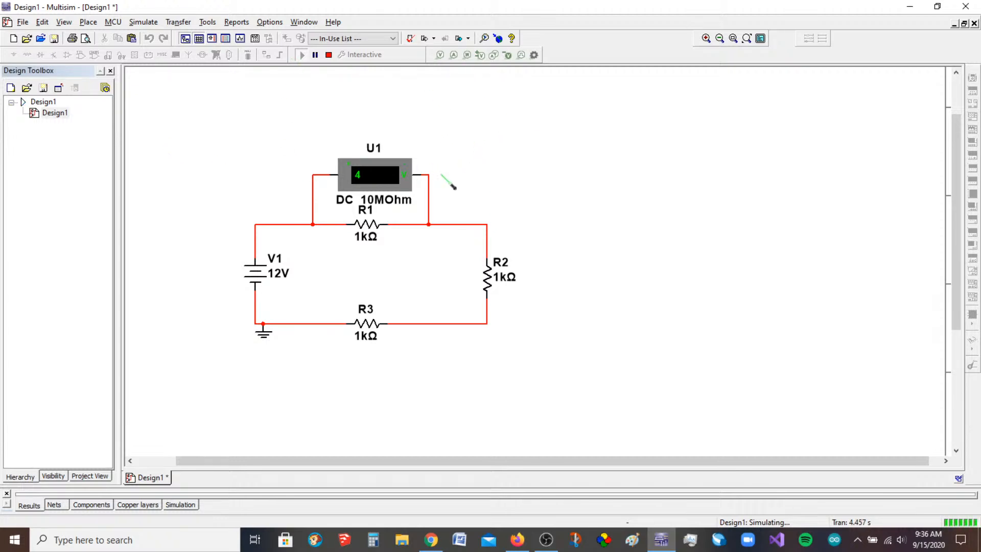
left_click(329, 55)
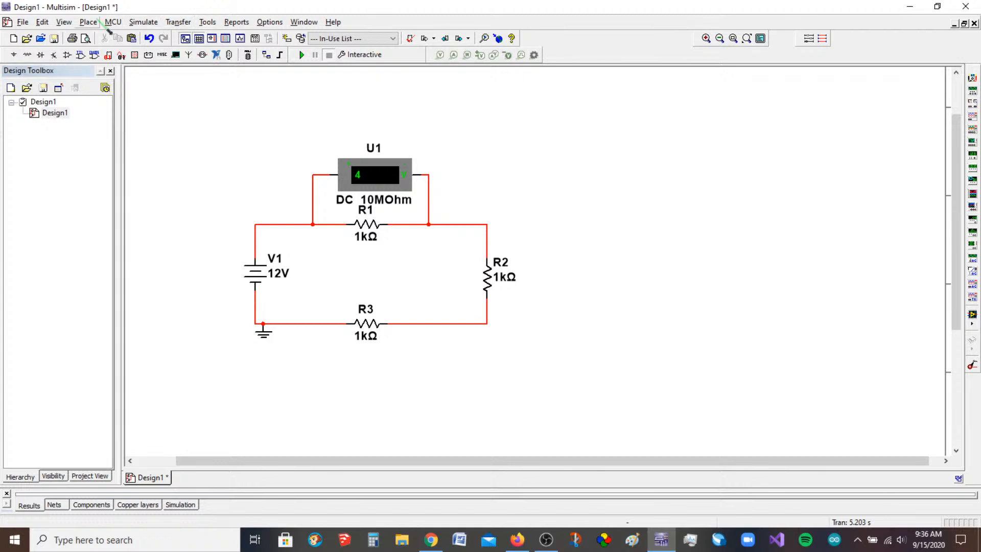
Step: Place a VOLTMETER_V indicator from the Indicators group to the right of R2, and finish placing components
left_click(88, 22)
left_click(102, 40)
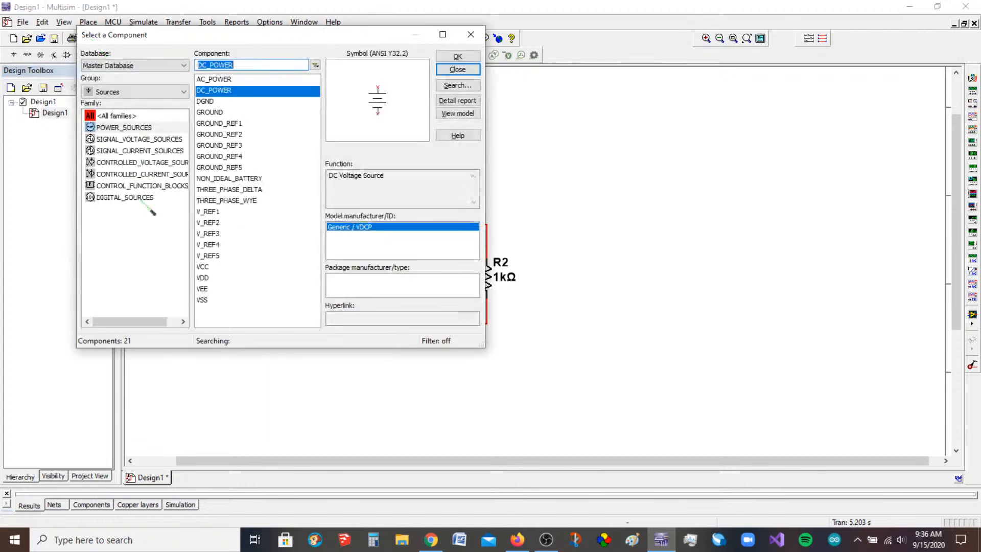
left_click(131, 92)
left_click(132, 238)
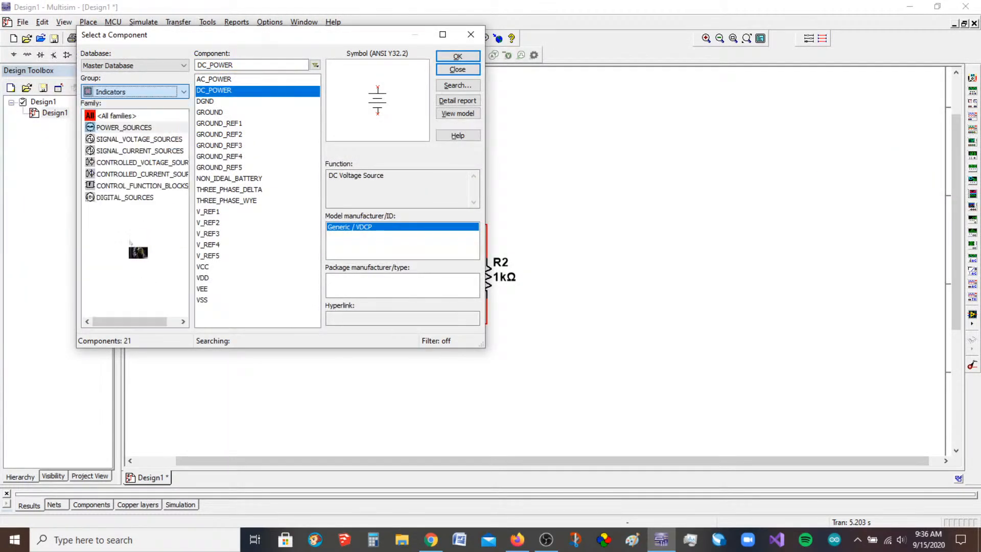
left_click(131, 128)
left_click(224, 101)
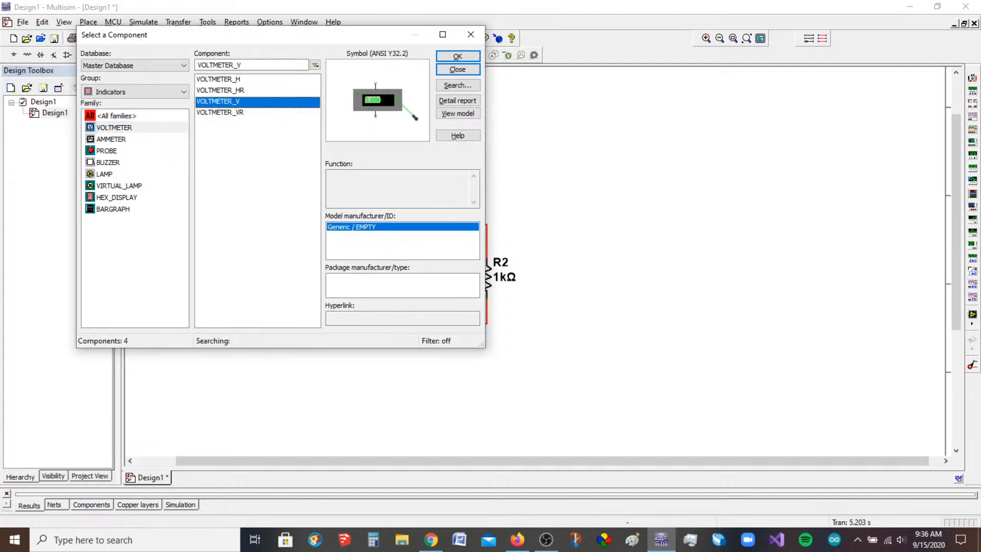
left_click(457, 57)
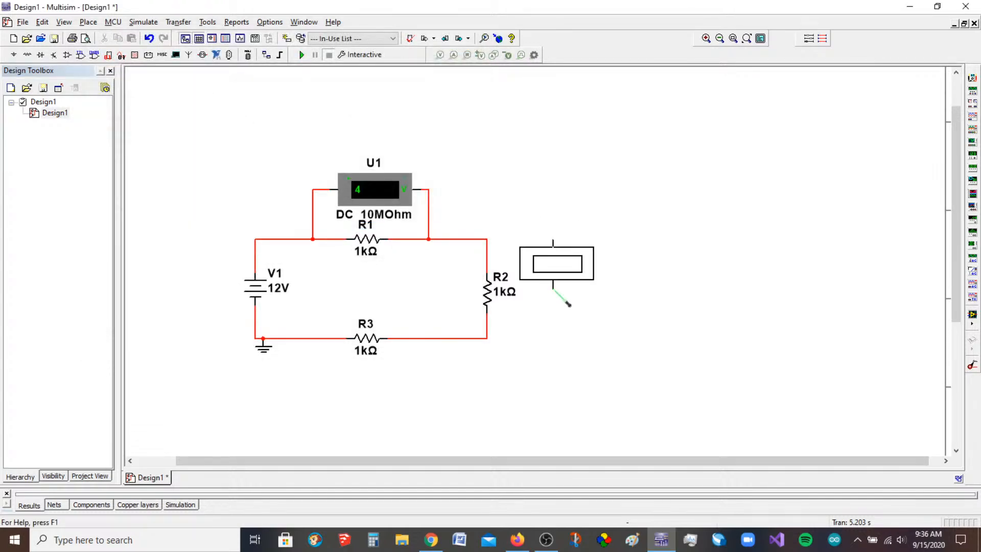
left_click(580, 324)
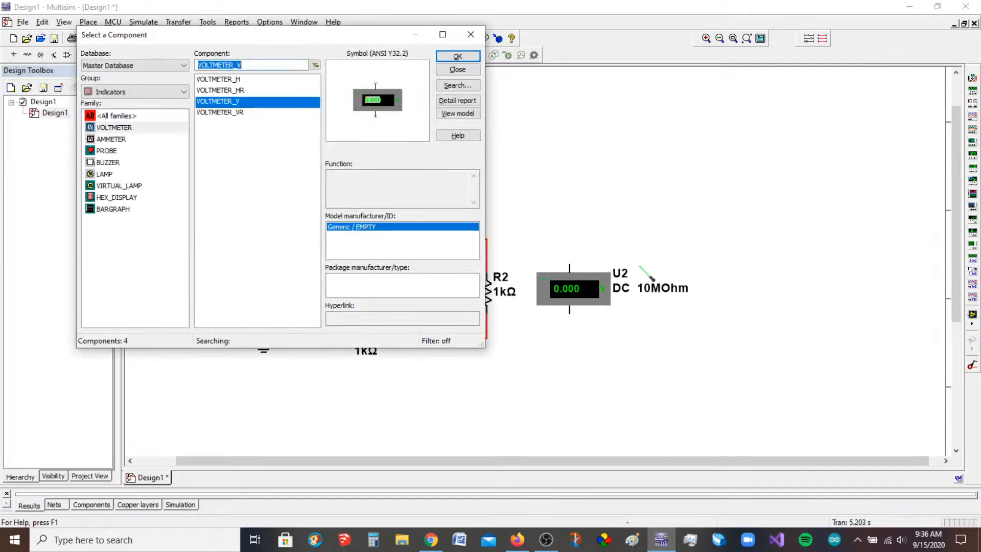
left_click(458, 72)
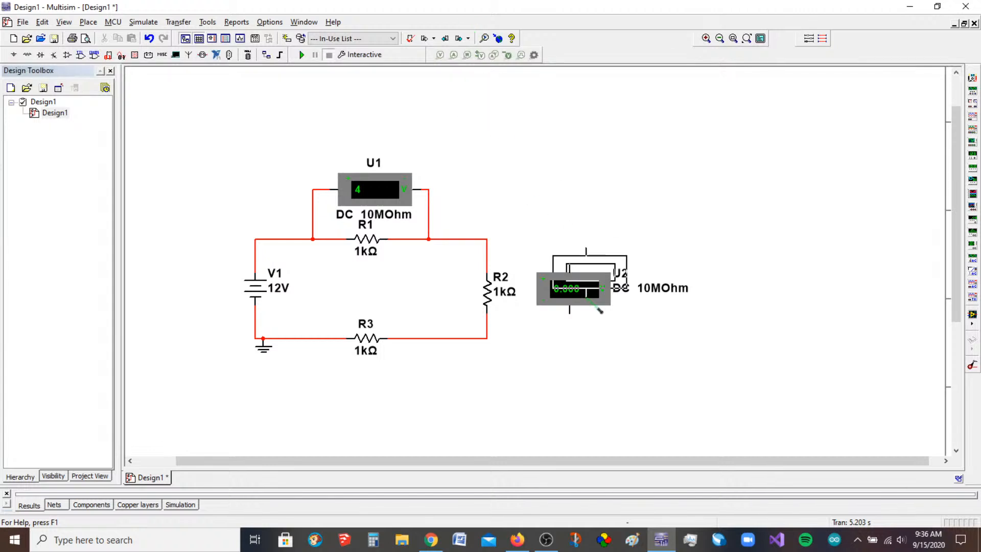
key("Escape")
Step: Connect the vertical voltmeter in parallel with R2, and run and stop the simulation to read the voltage across R2
left_click(569, 266)
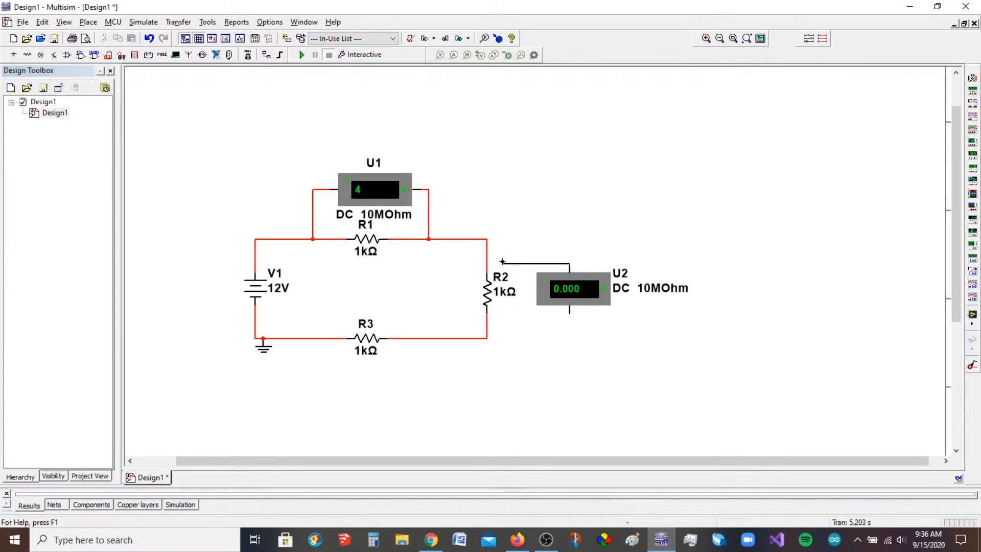
left_click(487, 247)
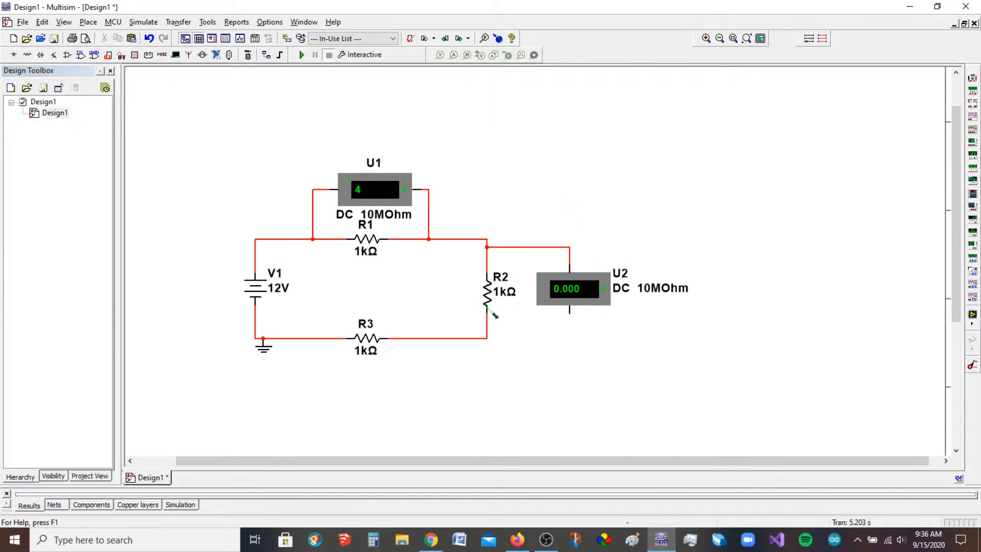
left_click(569, 316)
left_click(487, 330)
left_click(301, 55)
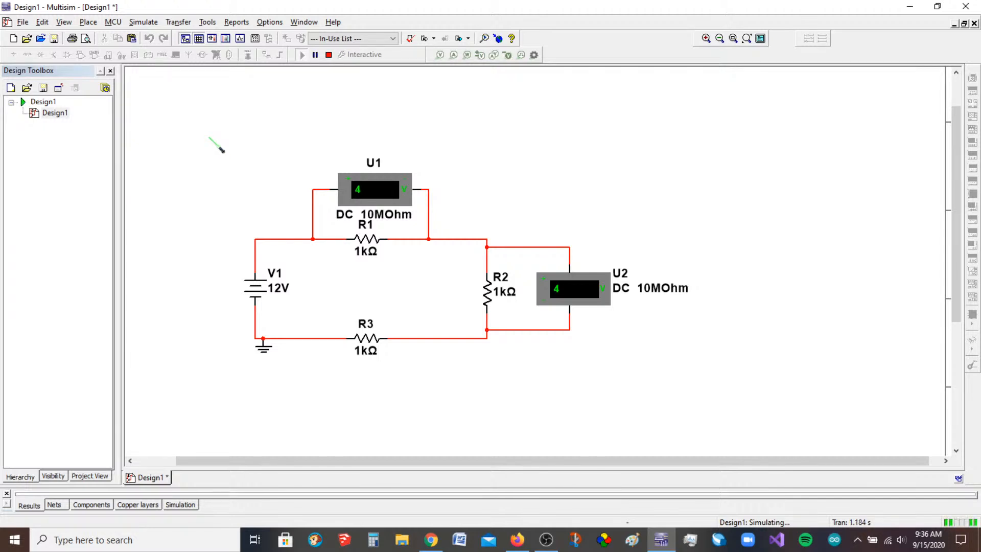
left_click(329, 54)
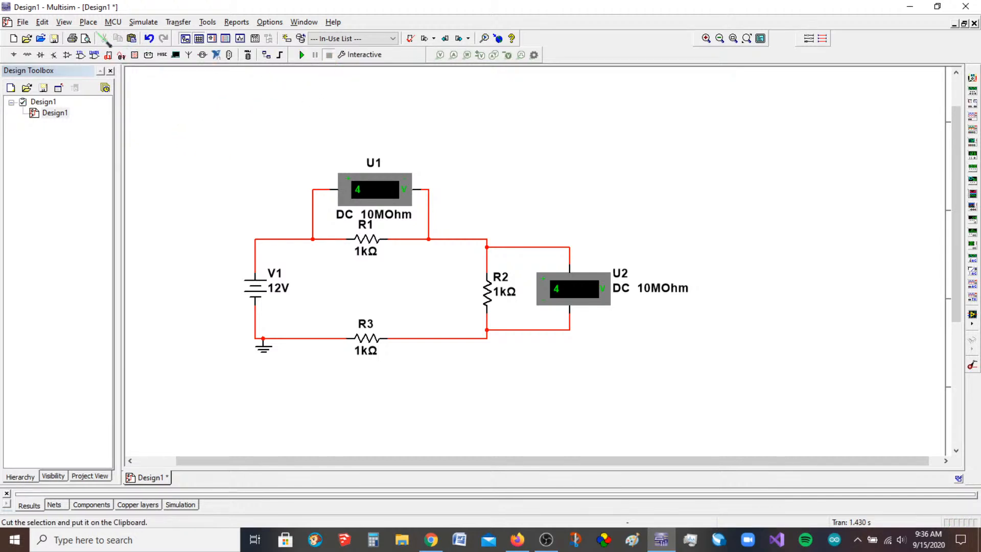
Step: Place a VOLTMETER_HR indicator directly below R3, and finish placing components
left_click(88, 22)
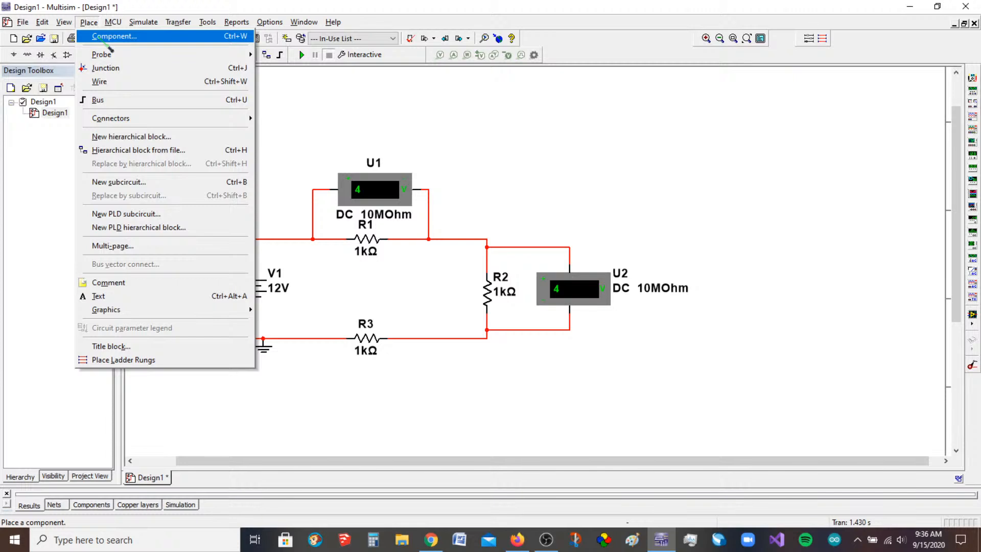
left_click(109, 45)
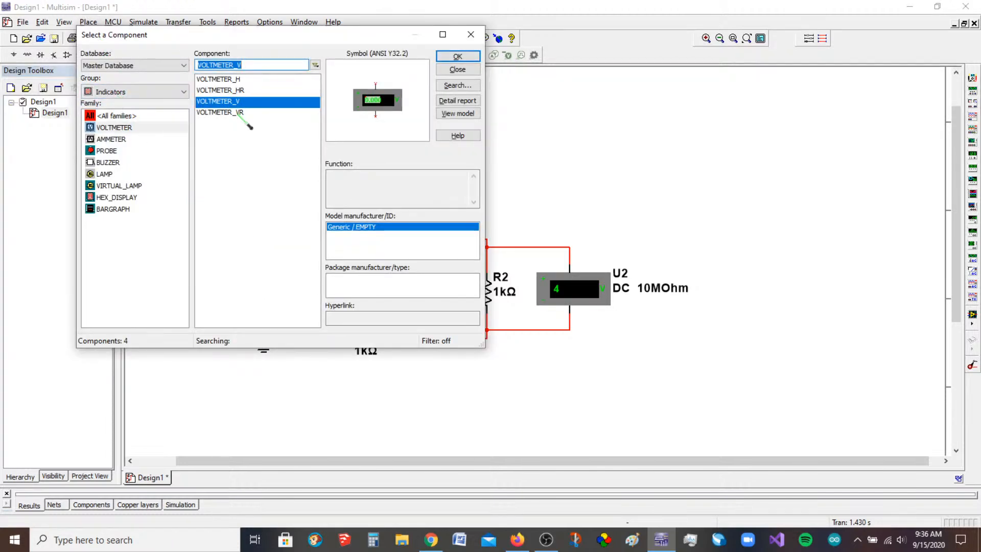
left_click(457, 56)
left_click(335, 412)
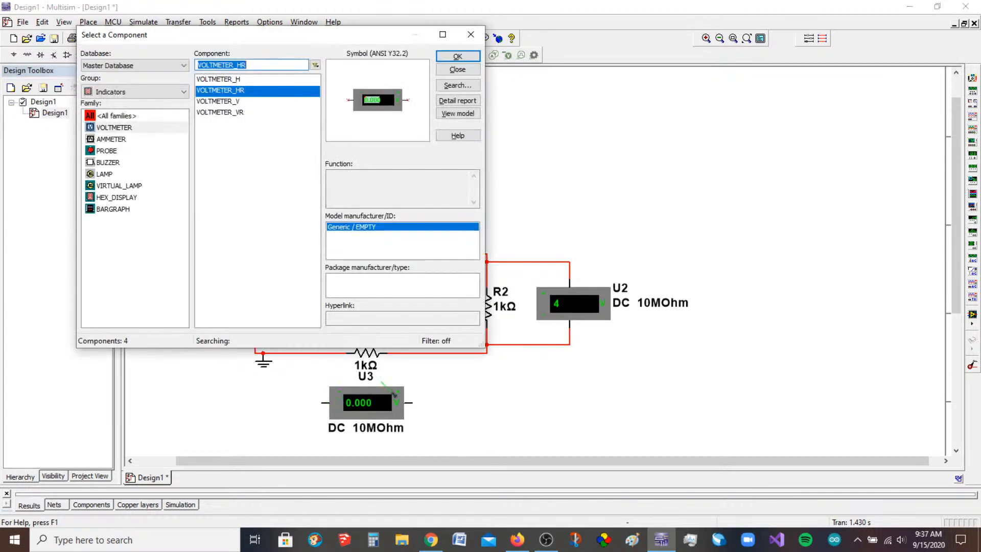
left_click(463, 70)
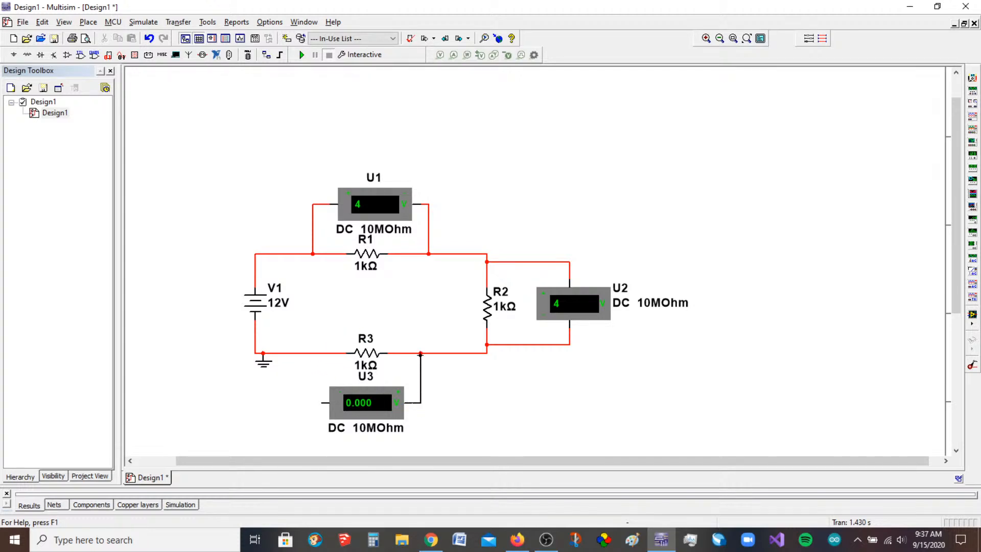
Step: Connect the lower voltmeter in parallel with R3, and run and stop the simulation to read the voltage across R3
left_click(421, 353)
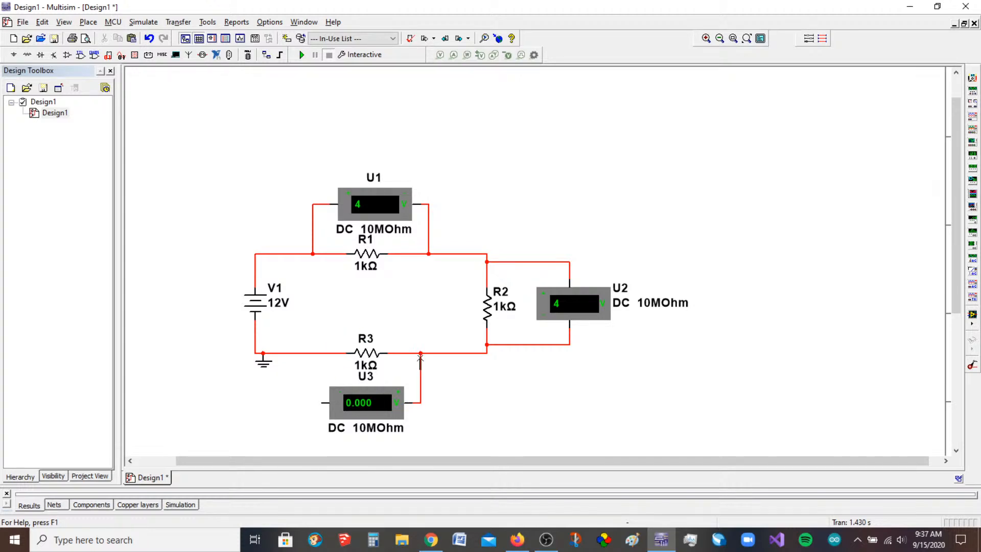
left_click(321, 402)
left_click(314, 353)
left_click(302, 54)
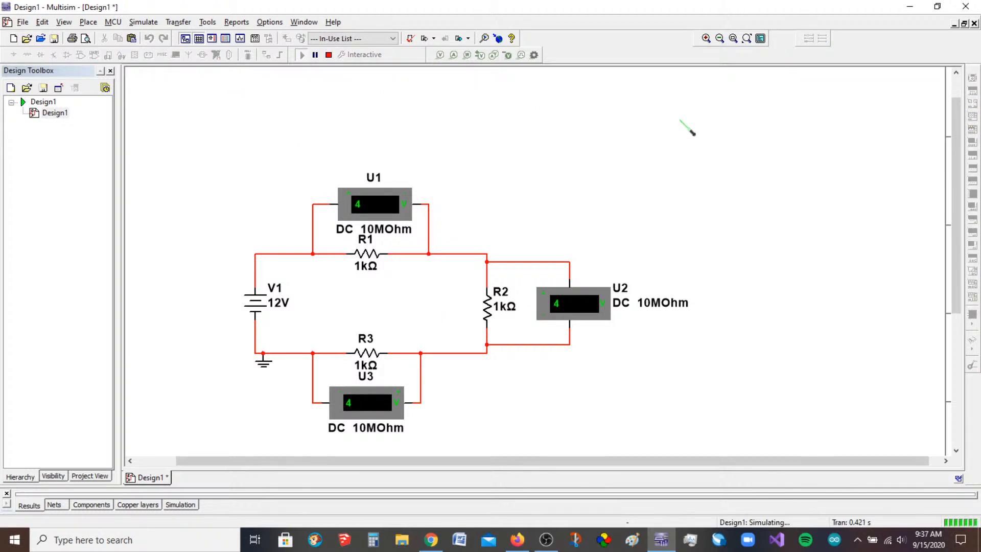
left_click(329, 55)
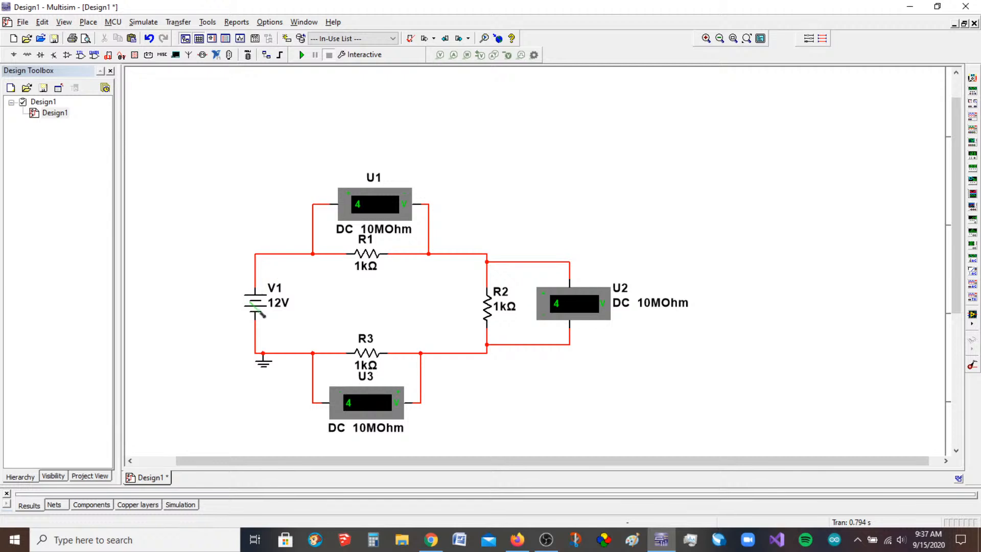
Step: Move the 12 V source farther left of the resistors and delete the wire joining its positive terminal to R1
left_click_drag(260, 312, 202, 312)
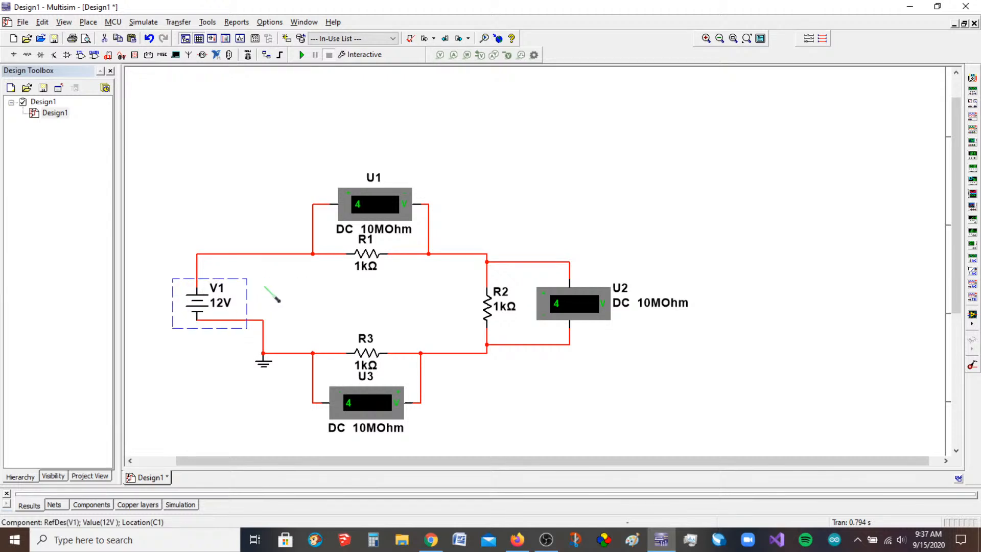
left_click(272, 254)
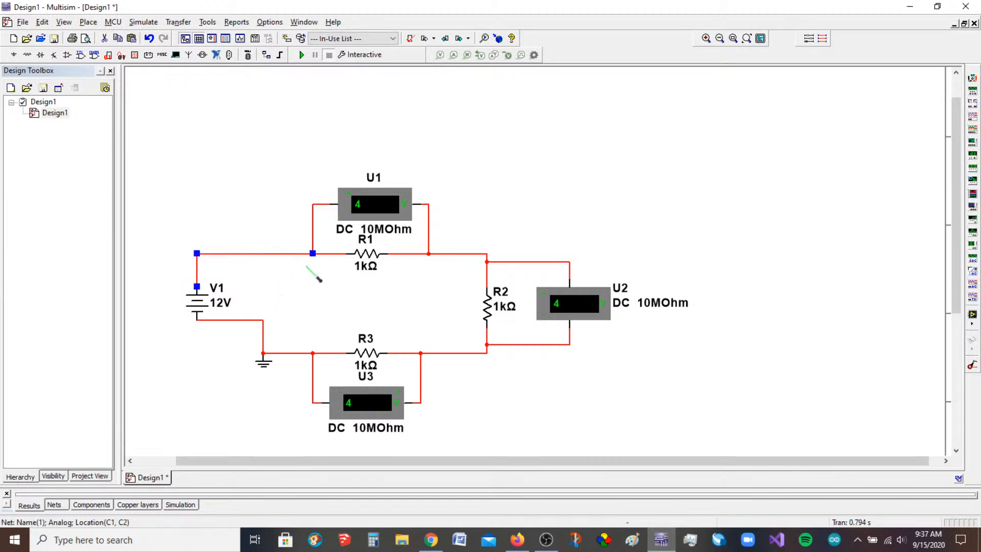
left_click(164, 132)
Step: Place an AMMETER_H indicator from the AMMETER family between the 12 V source and R1, and finish placing components
left_click(88, 22)
left_click(109, 40)
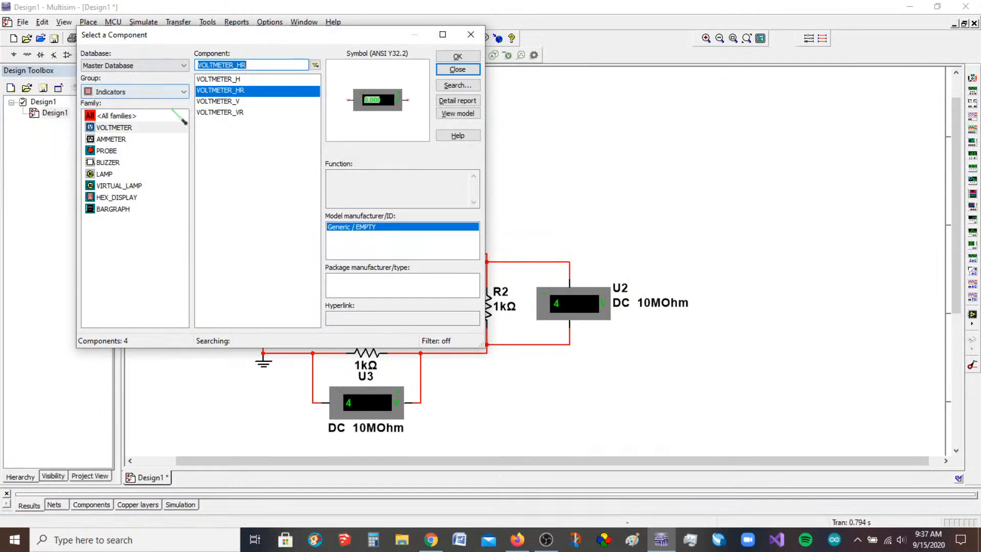
left_click(112, 139)
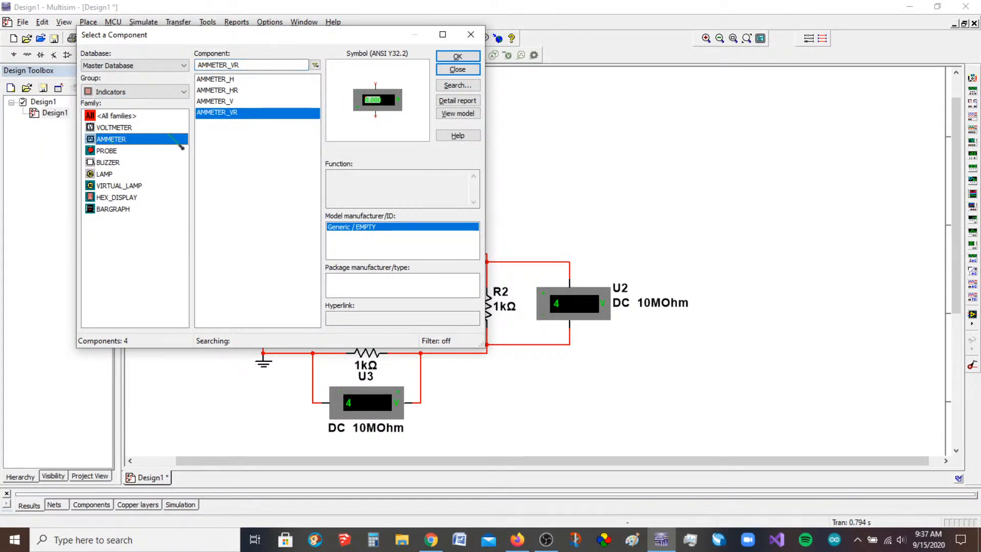
left_click(224, 79)
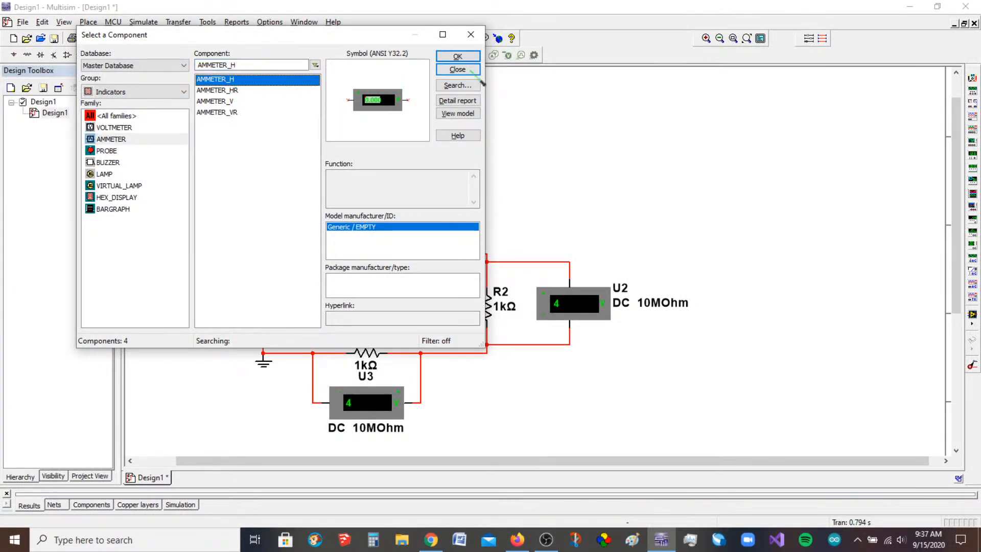
left_click(457, 56)
key("Escape")
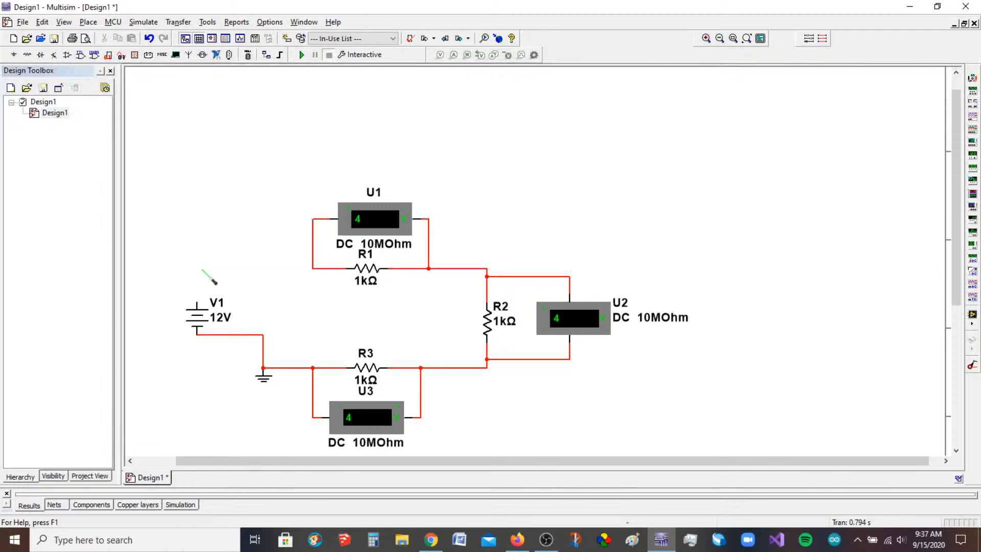
left_click(457, 70)
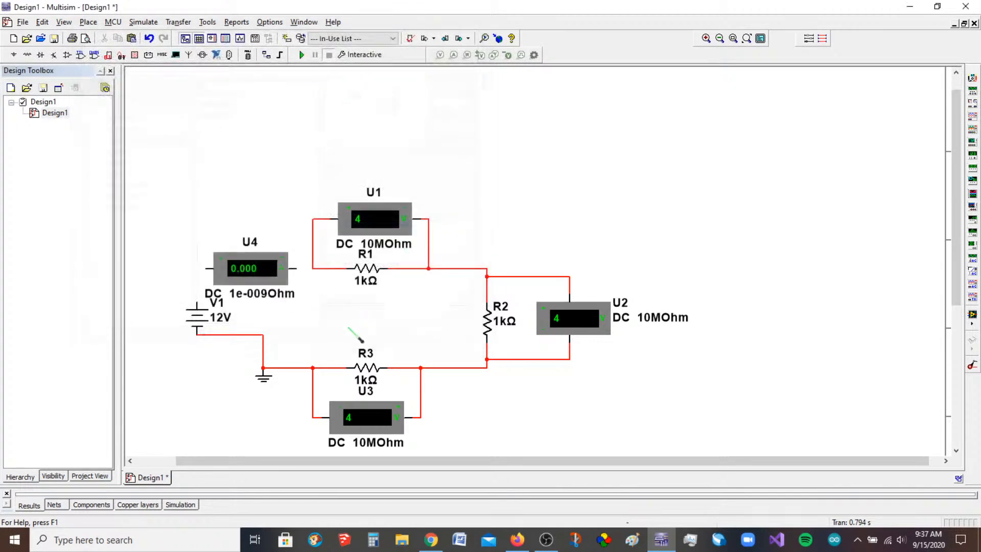
Step: Wire the ammeter in series between the source's positive terminal and R1, and run and stop the simulation to read the current
left_click(312, 268)
left_click(197, 301)
left_click(302, 55)
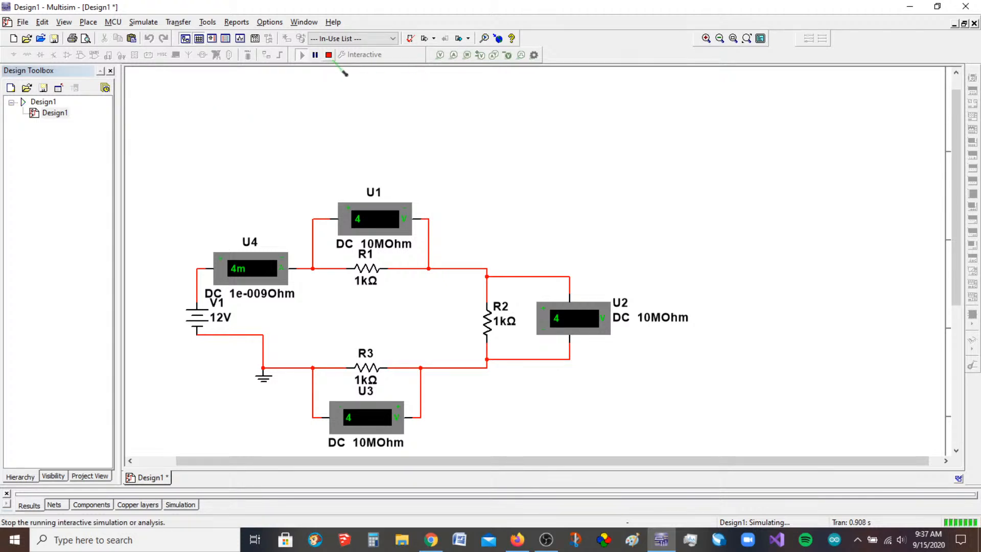
left_click(328, 55)
Step: Delete the ammeter, the three voltmeters and all remaining components and wires to clear the schematic
left_click(274, 284)
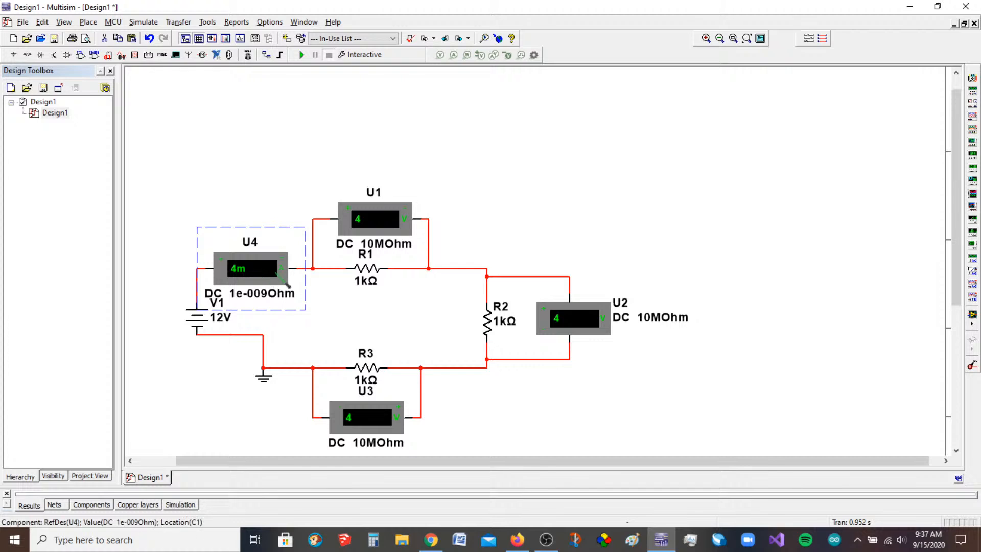
key("Delete")
left_click(385, 231)
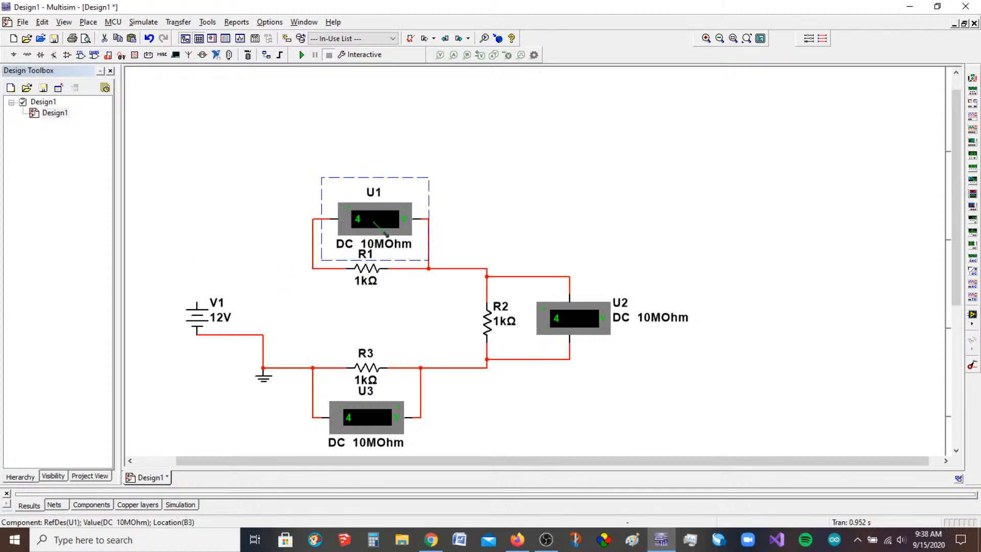
key("Delete")
left_click(603, 329)
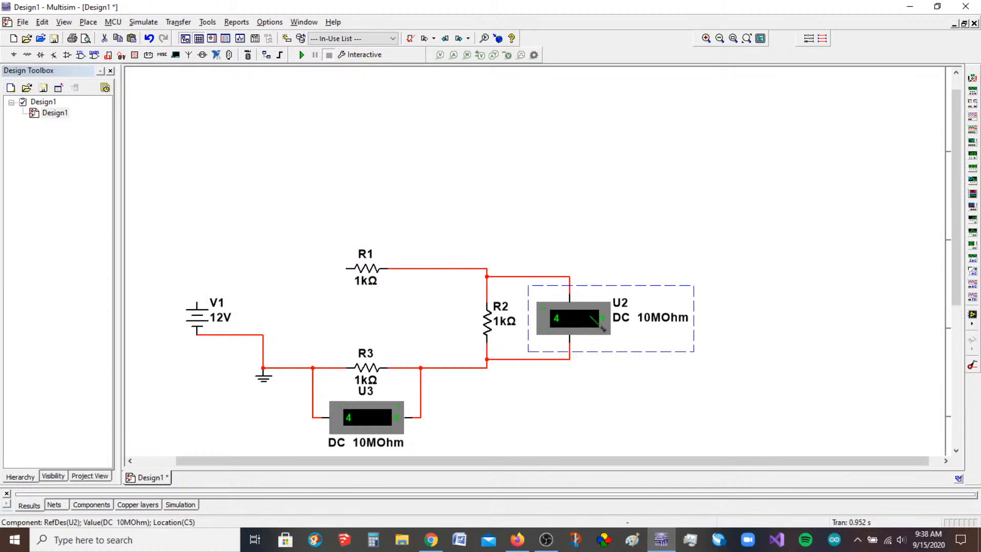
key("Delete")
left_click(404, 428)
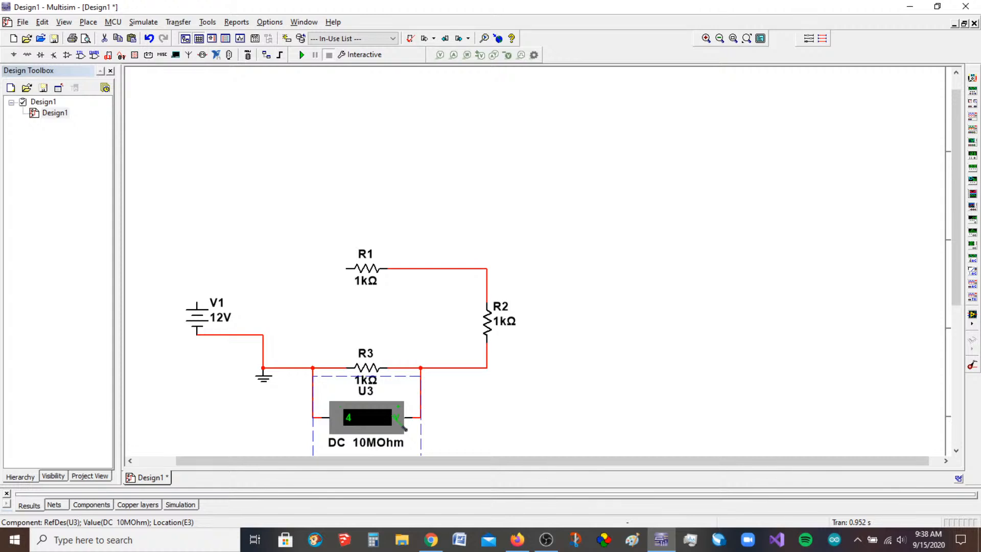
key("Delete")
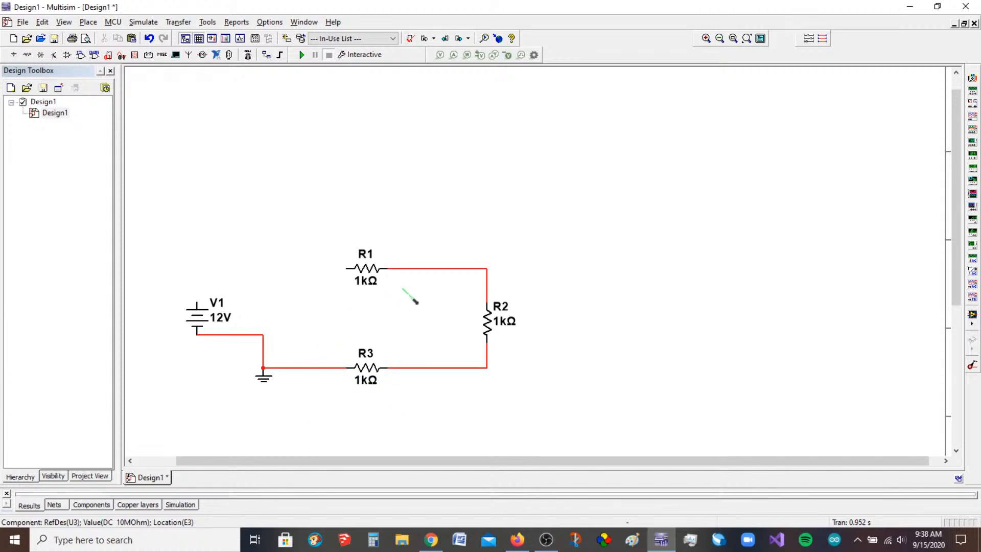
left_click_drag(606, 411, 177, 230)
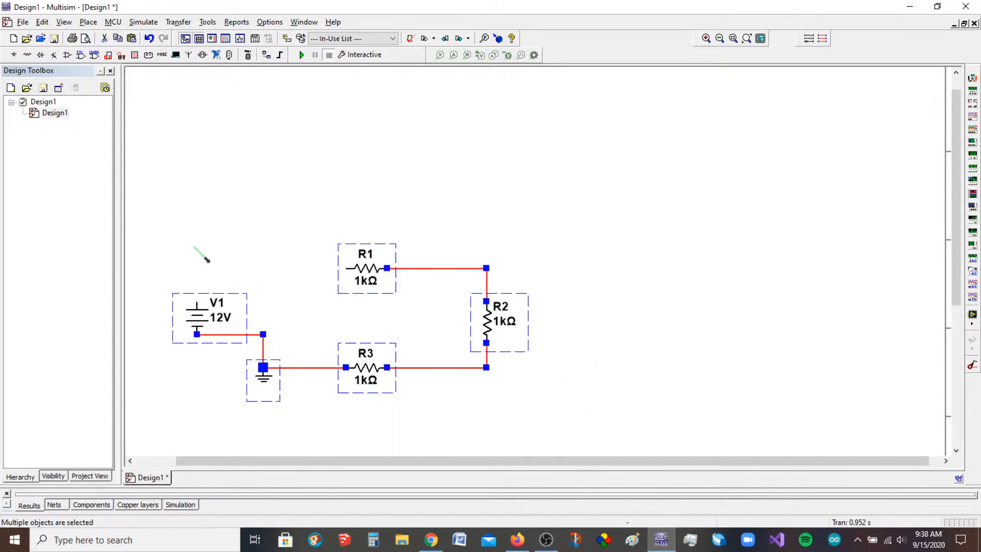
key("Delete")
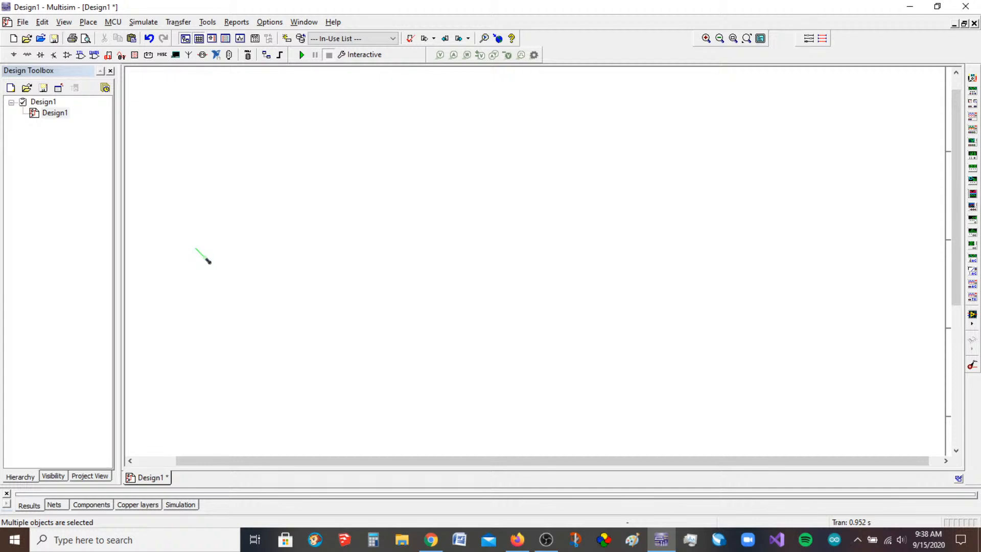
Step: Place a DC_POWER source and a GROUND from the POWER_SOURCES family of the Sources group on the empty schematic
left_click(88, 22)
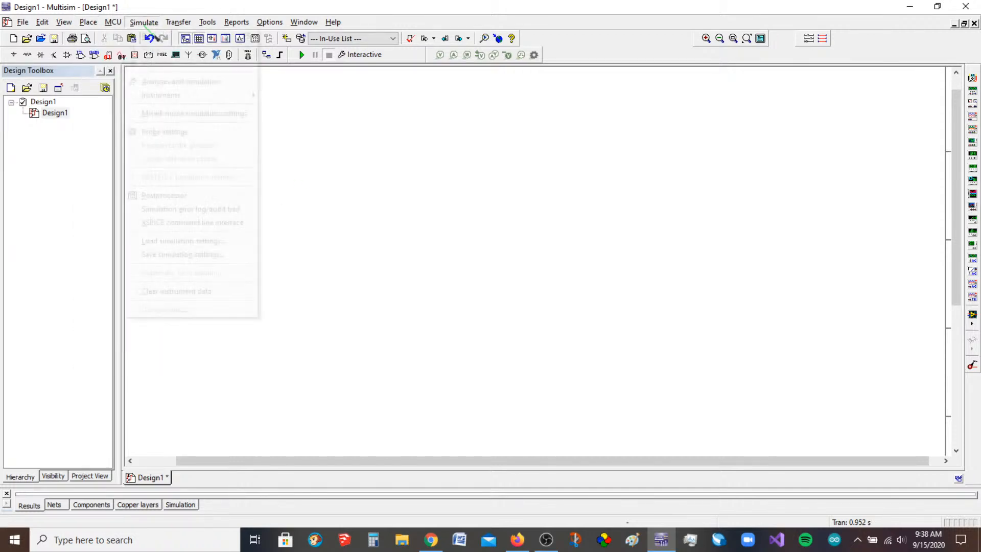
left_click(108, 38)
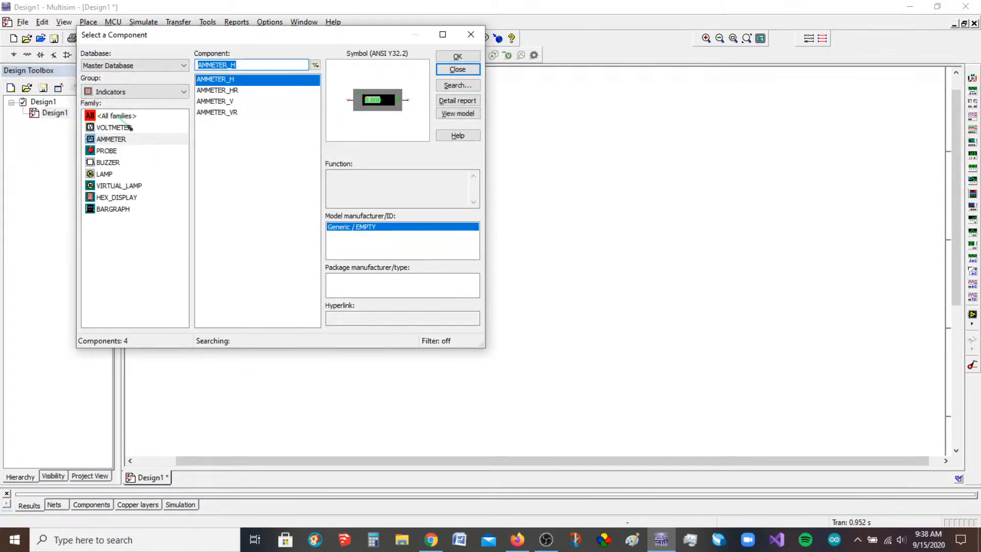
left_click(132, 92)
left_click(129, 115)
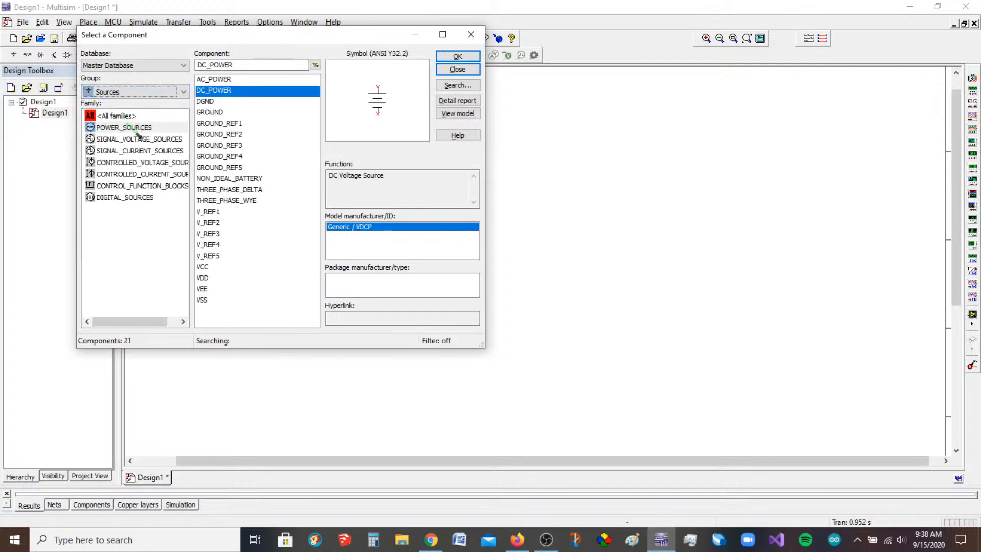
left_click(134, 129)
left_click(457, 57)
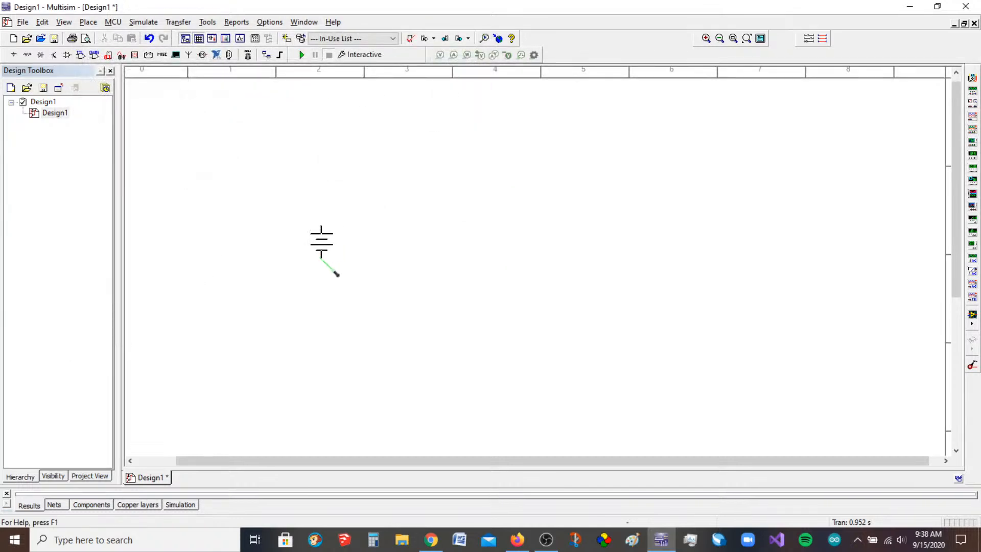
left_click(337, 274)
left_click(230, 112)
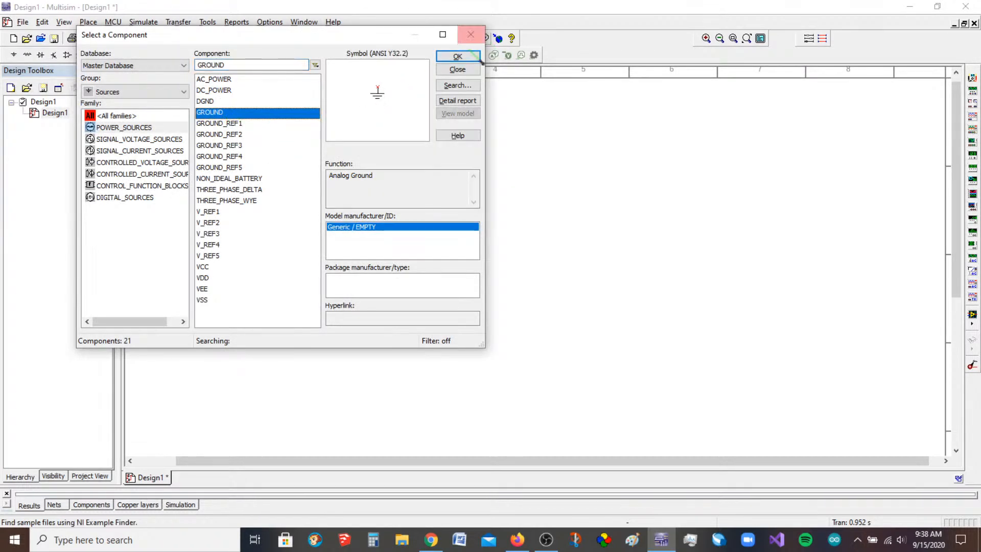
left_click(457, 56)
left_click(396, 298)
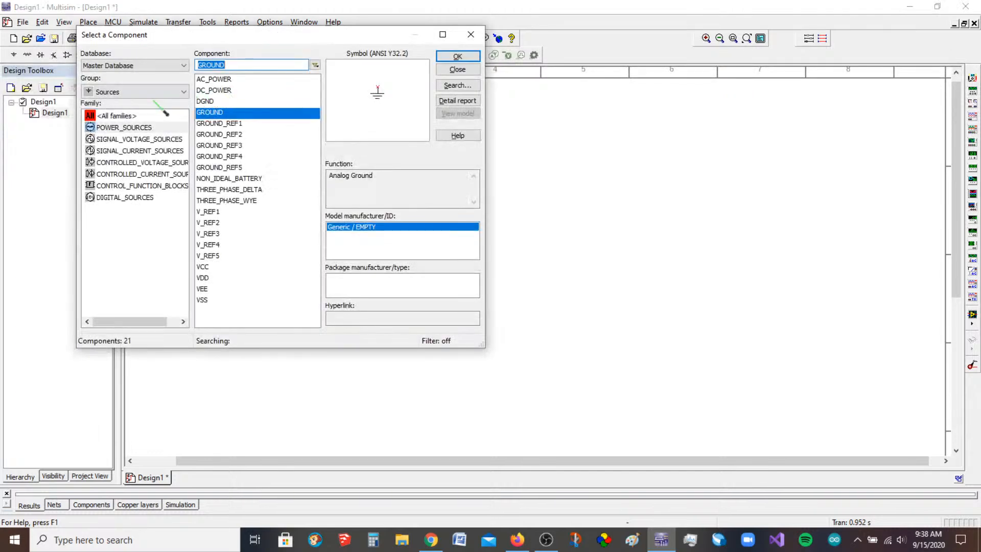
Step: Place three 1 kΩ resistors from the RESISTOR family of the Basic group and finish placing components
left_click(135, 92)
left_click(135, 128)
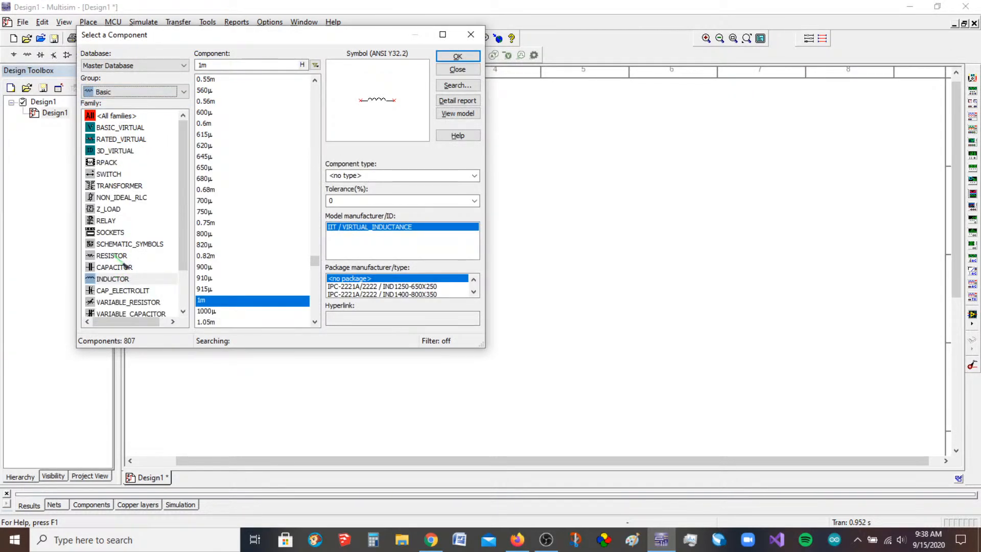
left_click(112, 255)
left_click(457, 56)
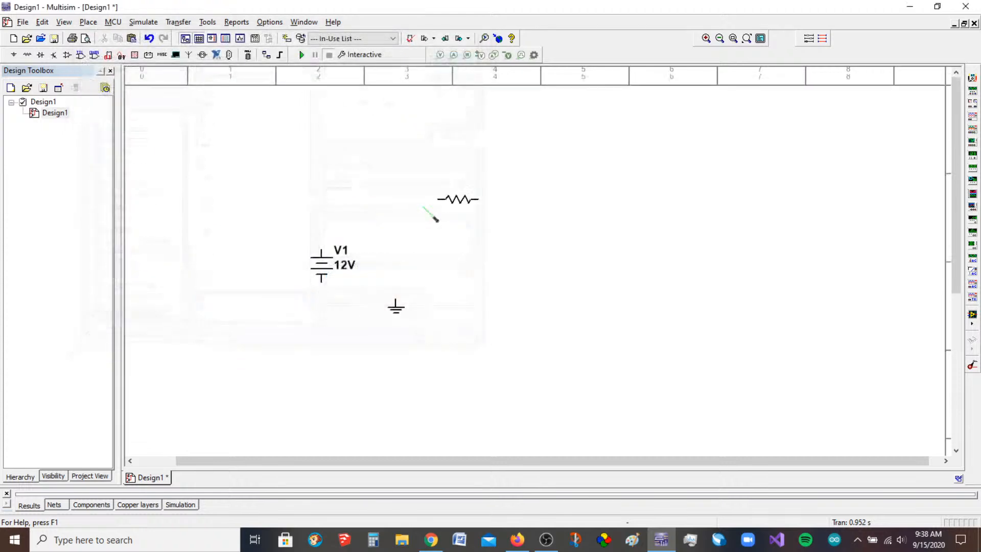
left_click(393, 230)
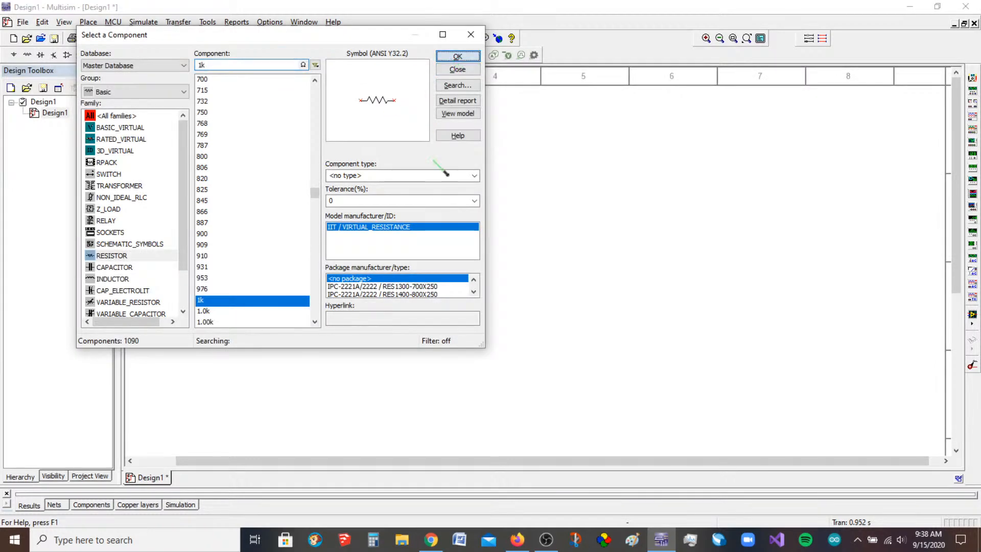
left_click(457, 69)
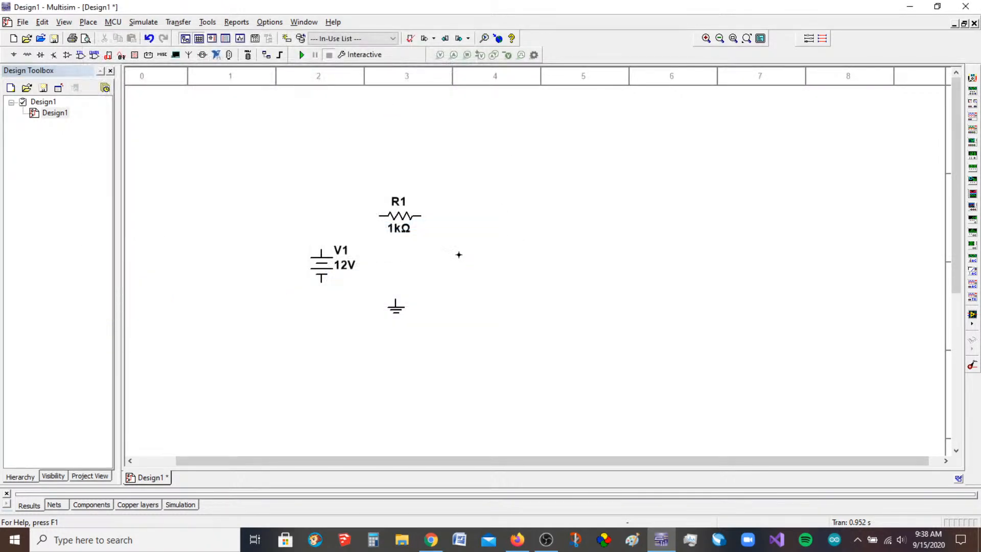
left_click(459, 255)
left_click(457, 57)
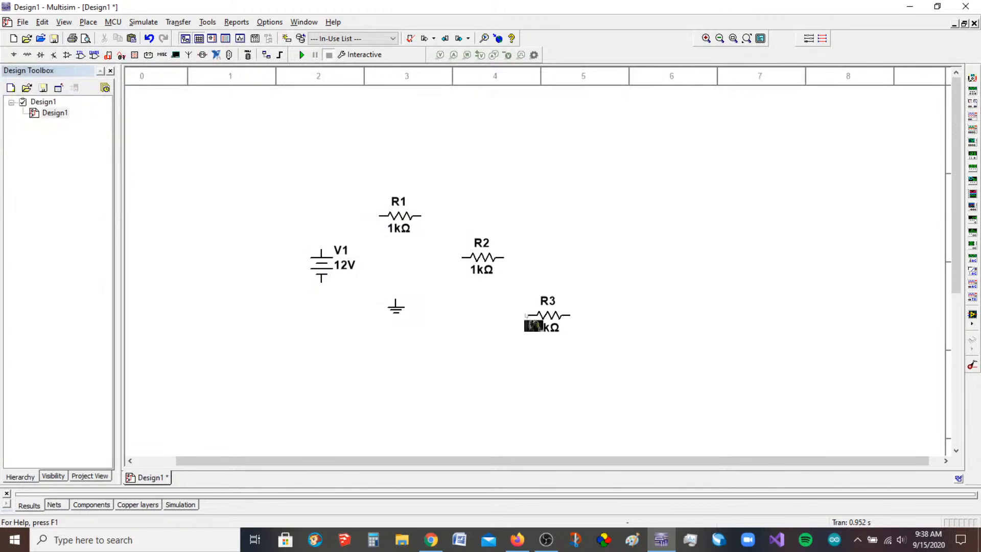
left_click(531, 326)
left_click(453, 71)
Step: Move the ground below the source, rotate R2 to vertical farther right of R1, and move R3 beneath R1
left_click(394, 322)
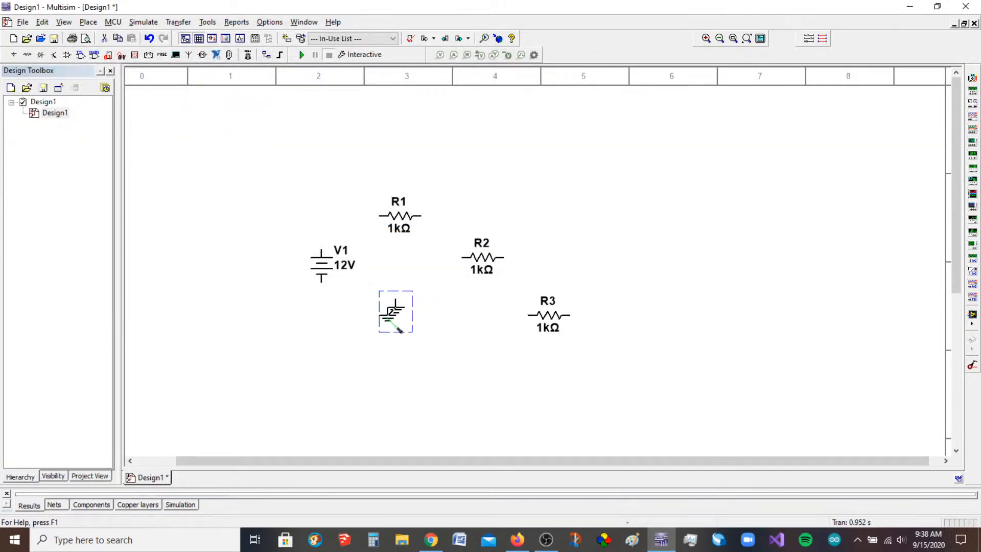
left_click_drag(399, 330, 358, 355)
left_click_drag(481, 261, 513, 251)
key("ctrl+r")
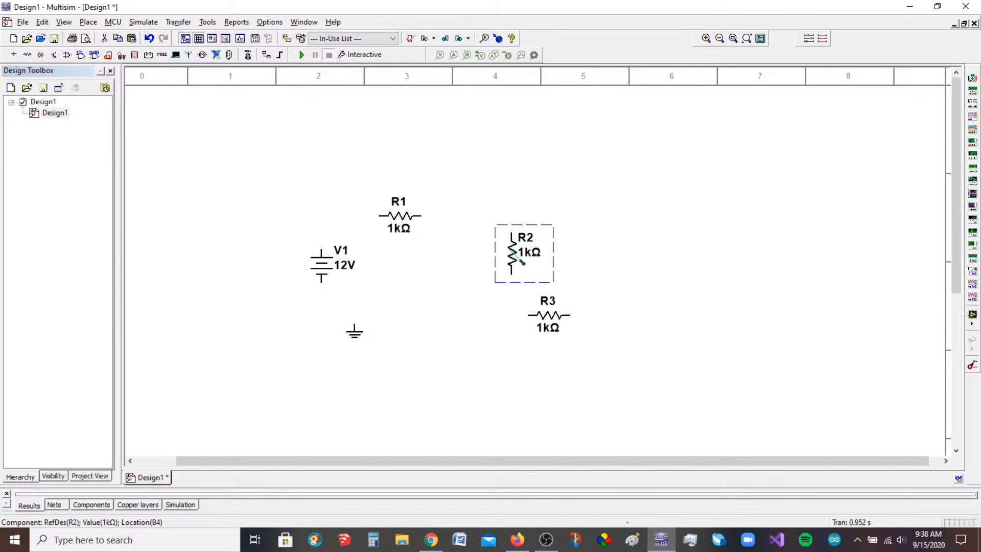
left_click_drag(563, 322, 422, 315)
left_click(501, 327)
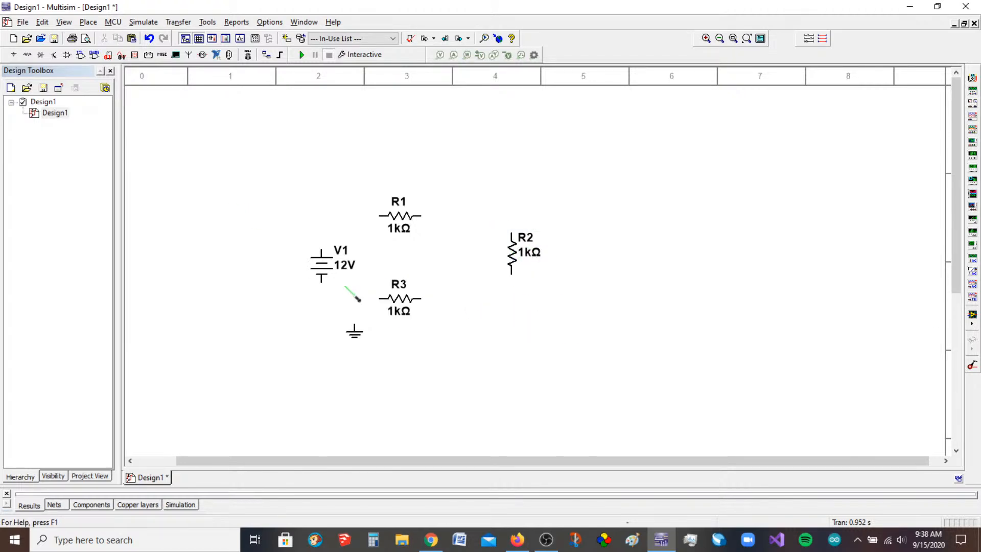
Step: Wire the source's positive terminal to R1's left end and its negative terminal to R3's left end
left_click(322, 250)
left_click(379, 215)
left_click(380, 299)
left_click(321, 282)
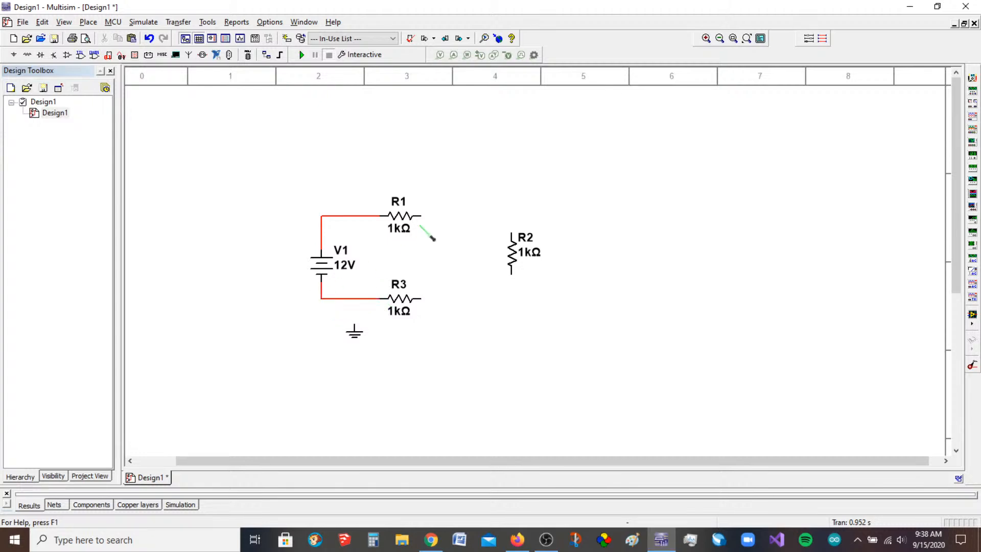
Step: Move R2 closer to R1, wire R1 through R2 to R3, and attach the ground to the node between the source and R3
left_click_drag(517, 256, 484, 256)
left_click(421, 215)
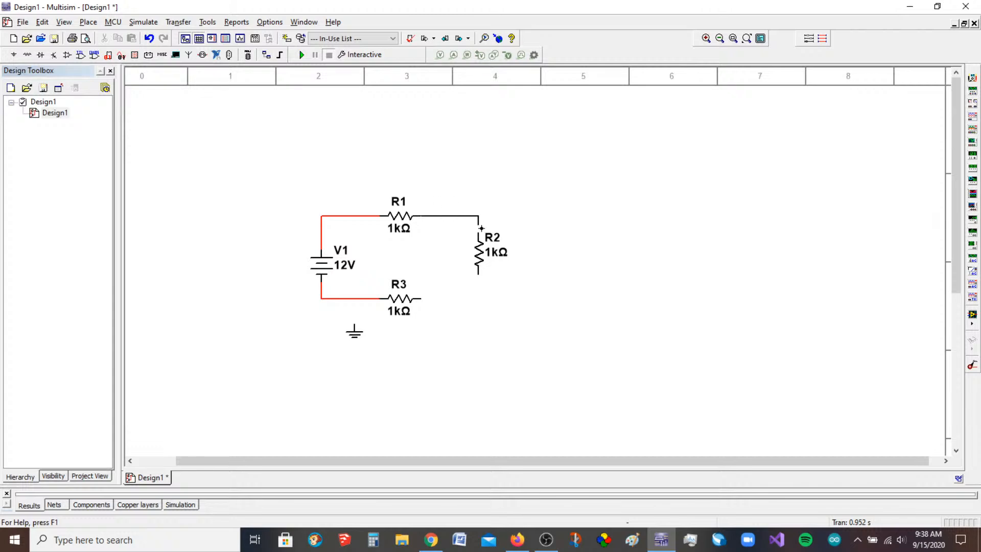
left_click(478, 234)
left_click(477, 272)
left_click(422, 300)
left_click_drag(354, 331, 322, 306)
left_click(477, 350)
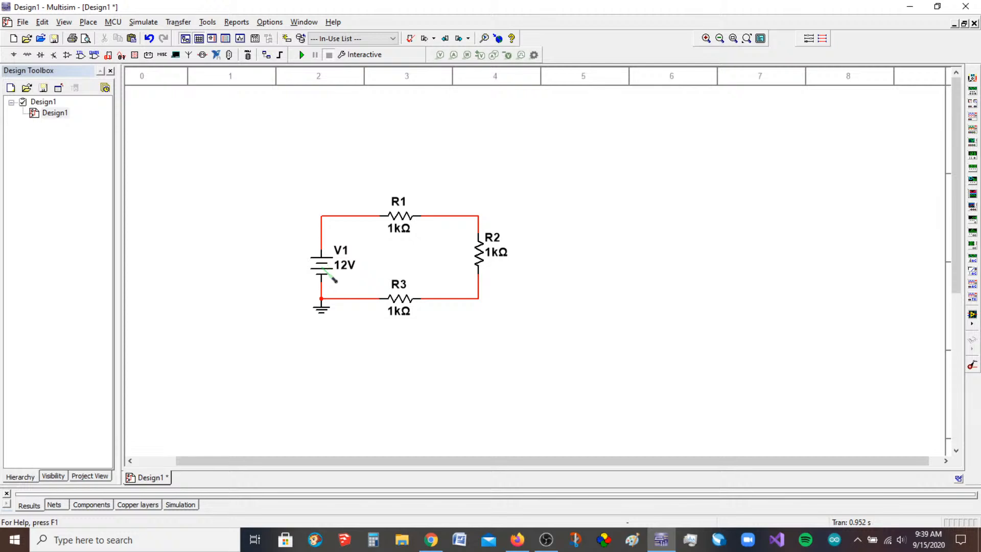
Step: Set the voltage of source V1 to 9 V
double_click(327, 272)
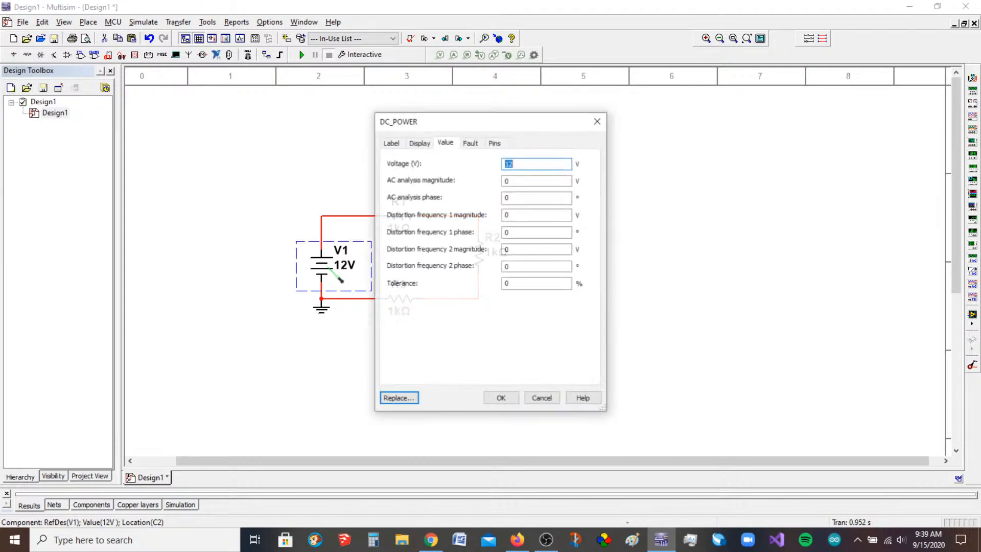
left_click_drag(552, 139, 411, 124)
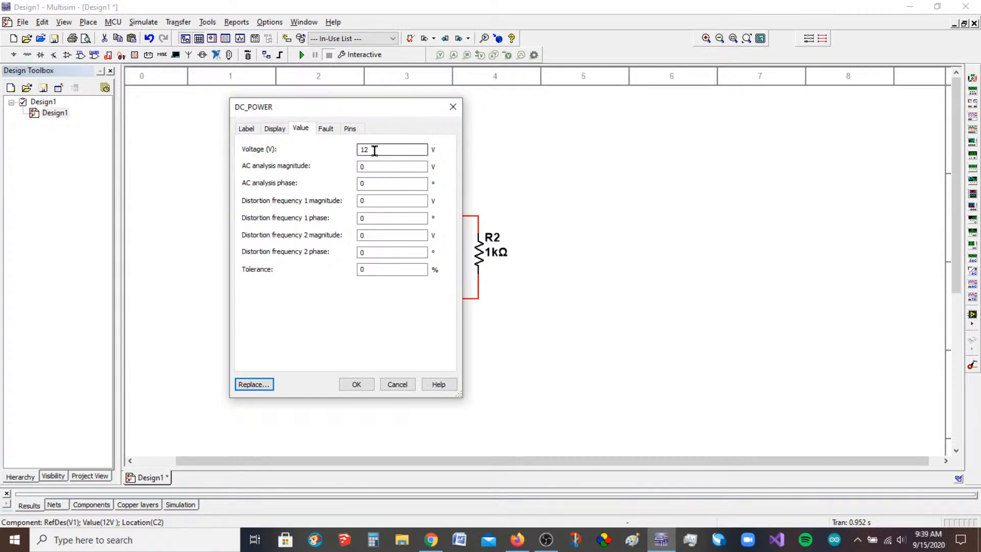
left_click_drag(382, 150, 329, 160)
left_click(364, 384)
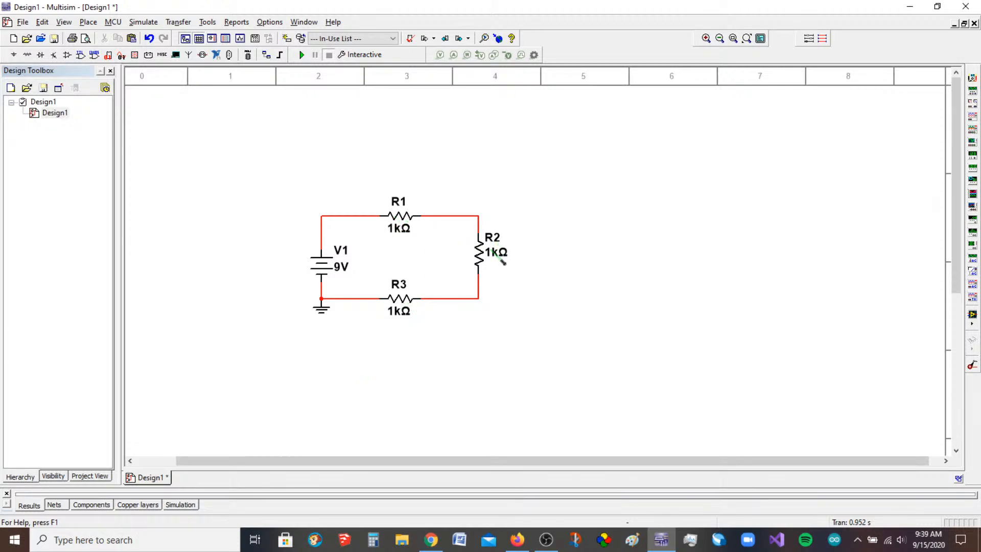
Step: Set the resistance of R1 to 2.2 kΩ
left_click(416, 226)
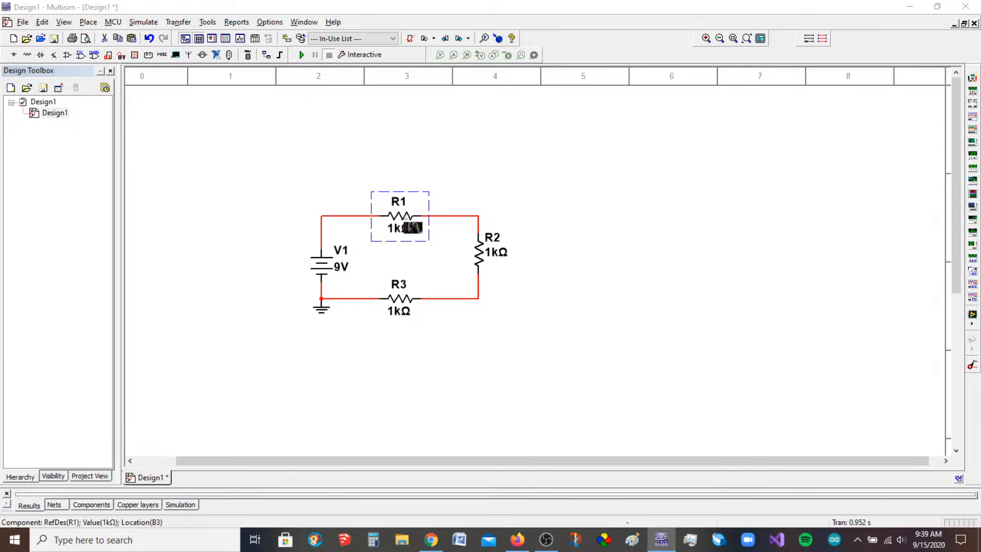
double_click(415, 227)
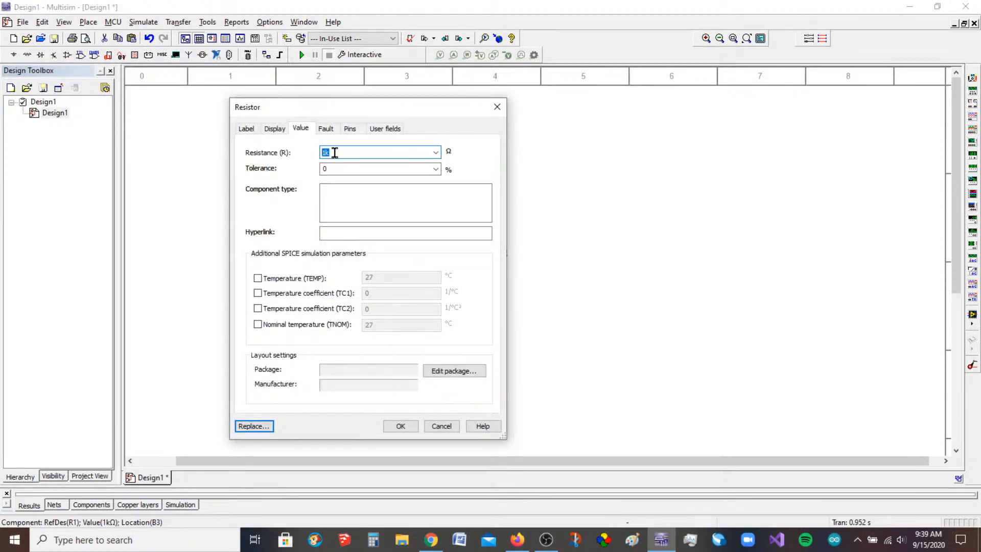
left_click(373, 173)
type("1 Mkmu")
type("npG")
key("BackSpace")
key("BackSpace")
key("BackSpace")
key("BackSpace")
key("BackSpace")
key("BackSpace")
key("BackSpace")
key("BackSpace")
key("BackSpace")
type("2.2k")
key("Return")
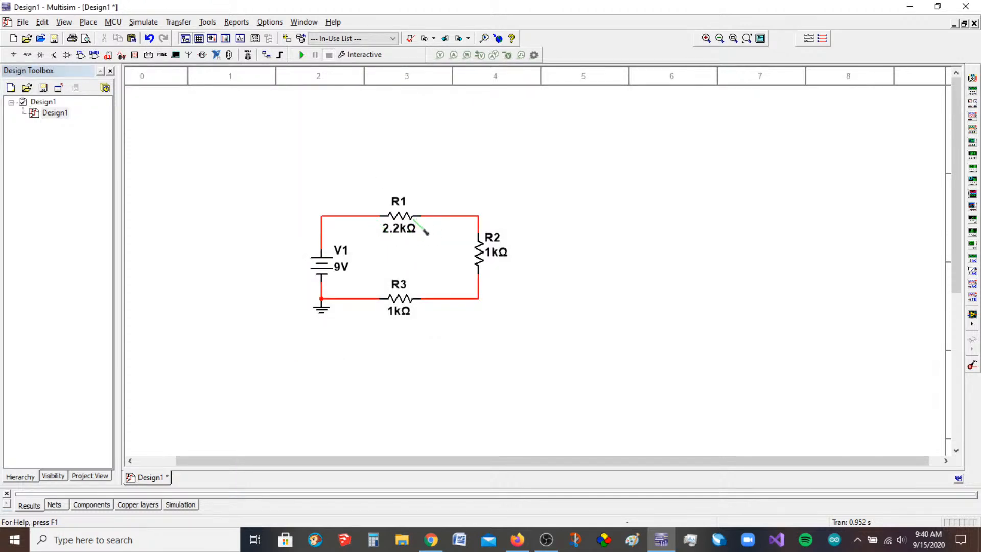
Step: Set the resistance of R2 to 5.6 kΩ
left_click(484, 263)
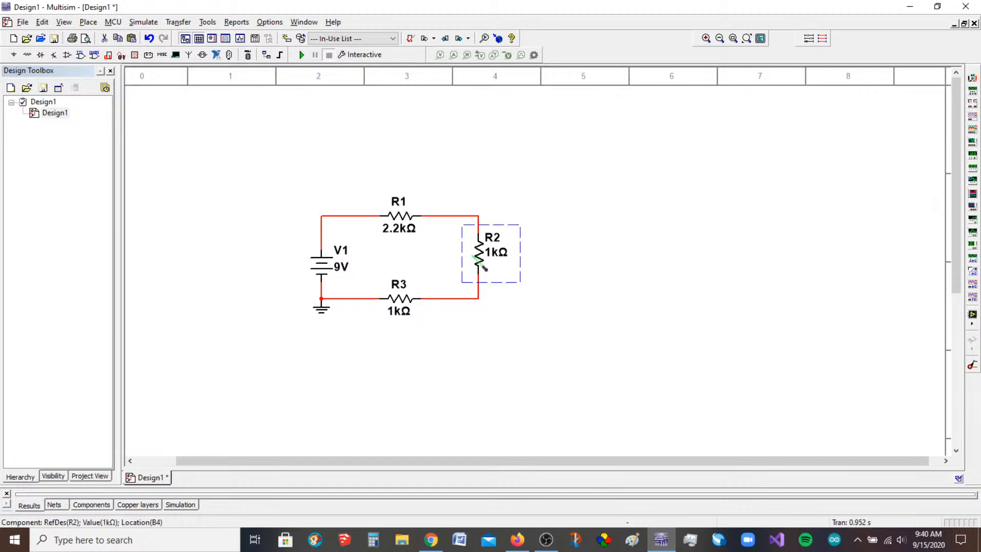
double_click(489, 268)
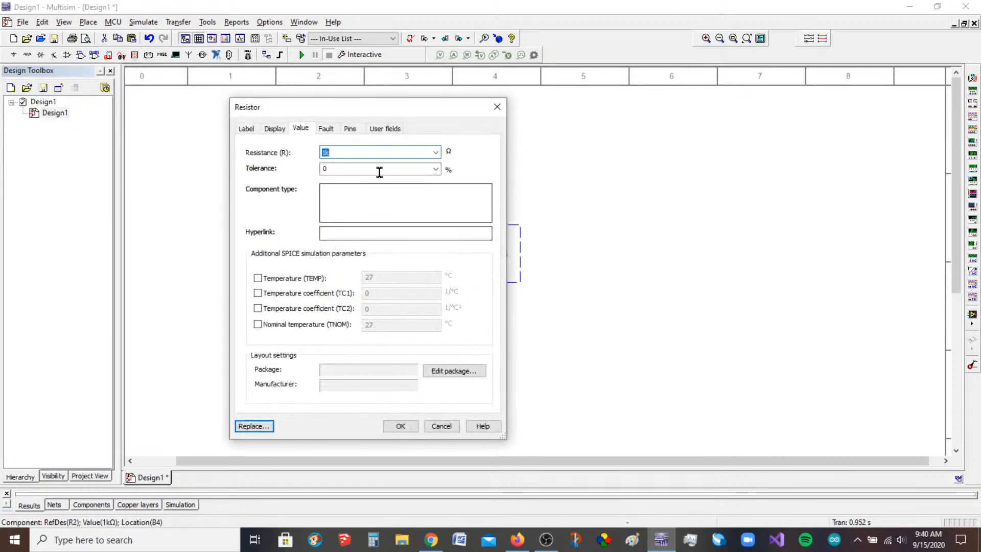
type("5.")
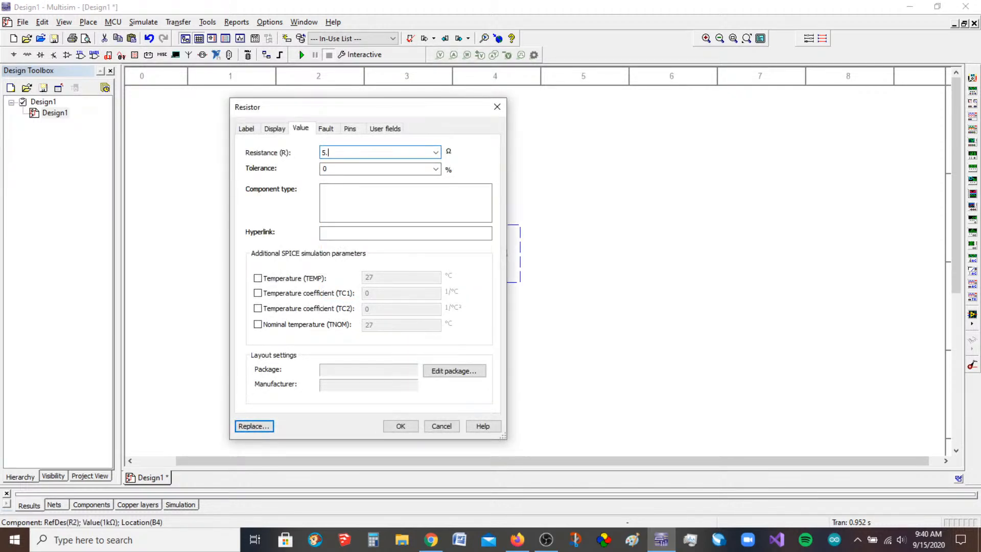
type("6k")
key("Return")
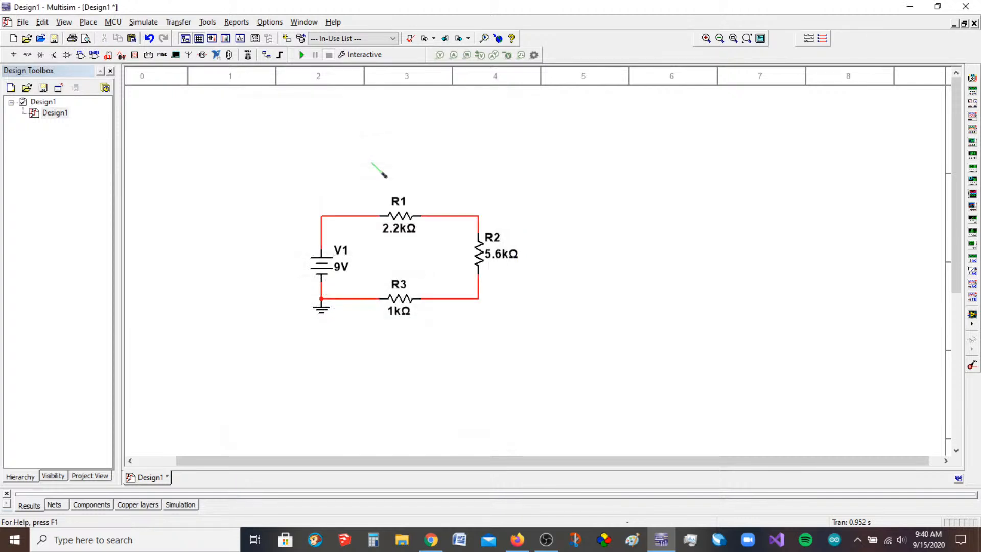
Step: Set the resistance of R3 to 1.2 kΩ
double_click(404, 307)
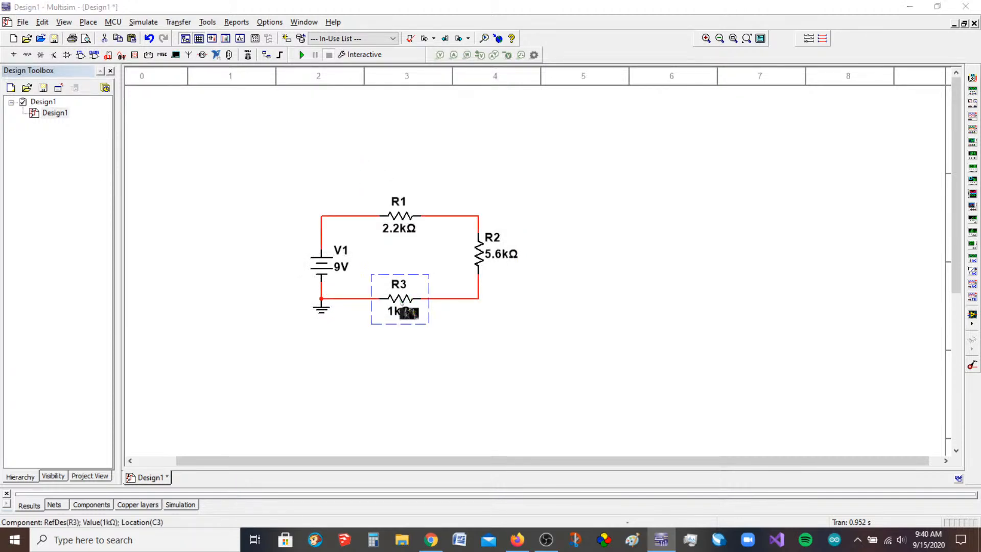
type("1")
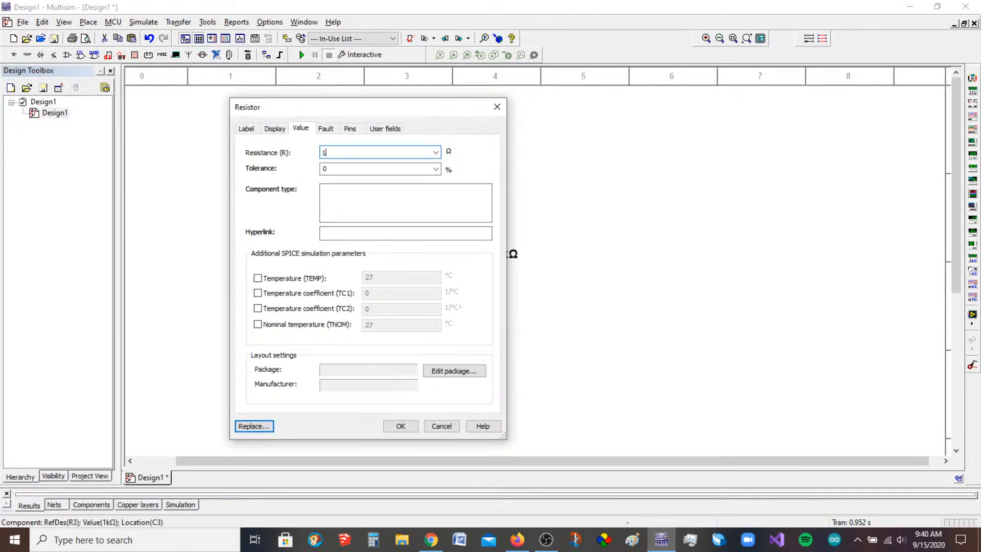
type(".2k")
key("Return")
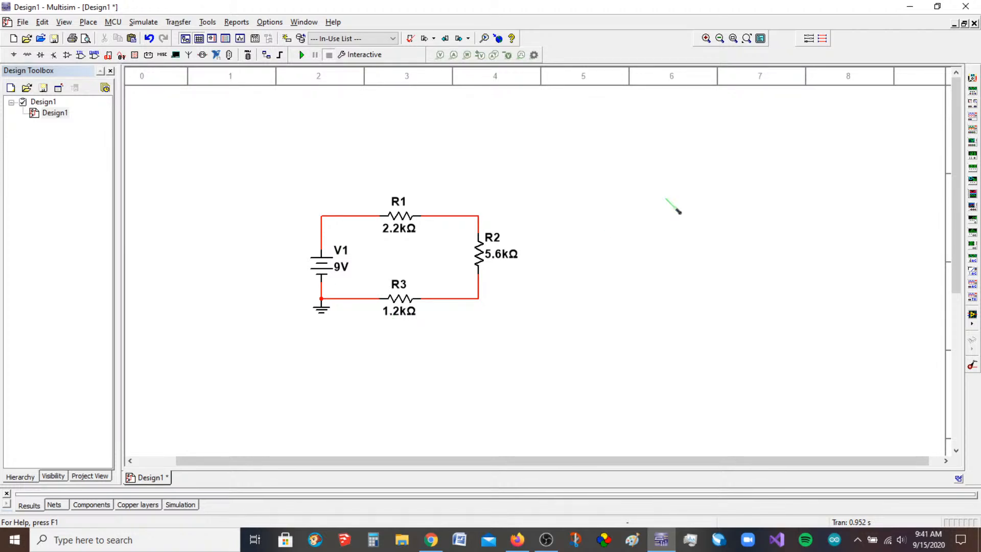
Step: Place a current probe on the wire between R1 and R2
left_click(453, 54)
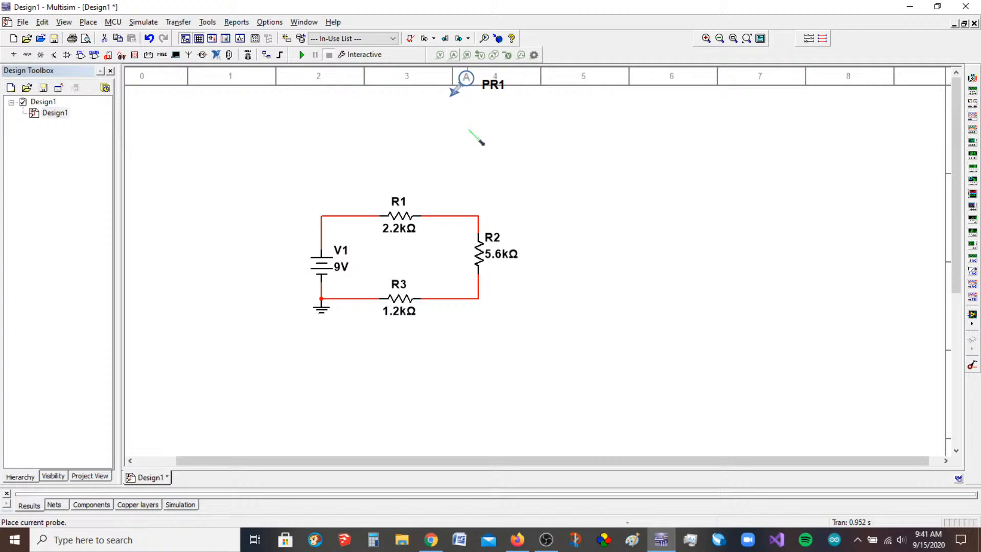
left_click(467, 225)
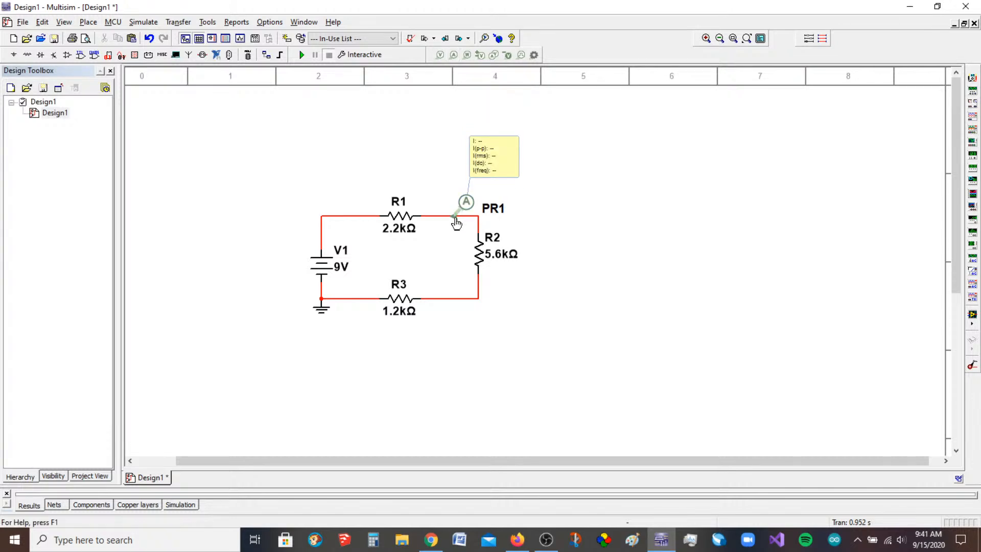
right_click(456, 218)
left_click(519, 316)
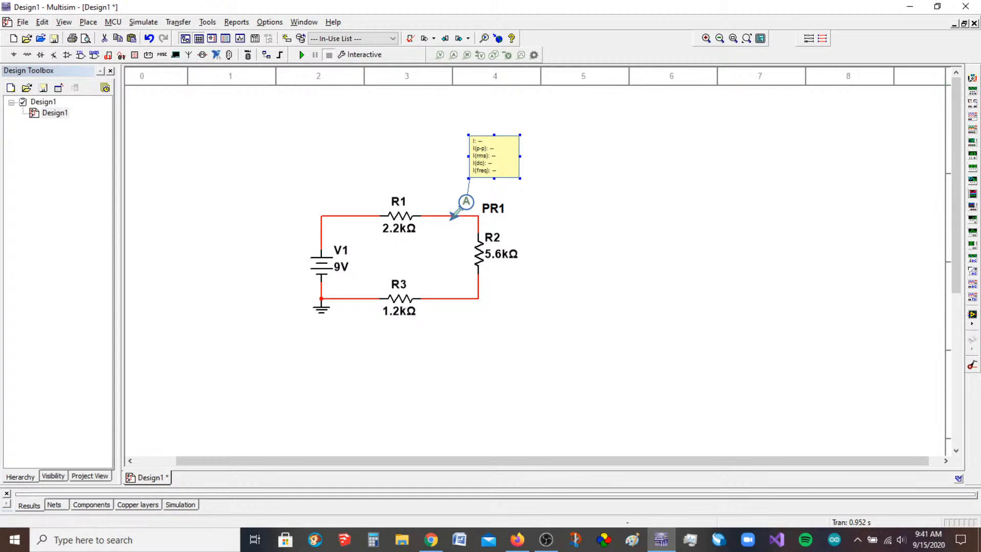
Step: Place a multimeter above R1 and wire its positive and negative terminals across the resistor
left_click(972, 78)
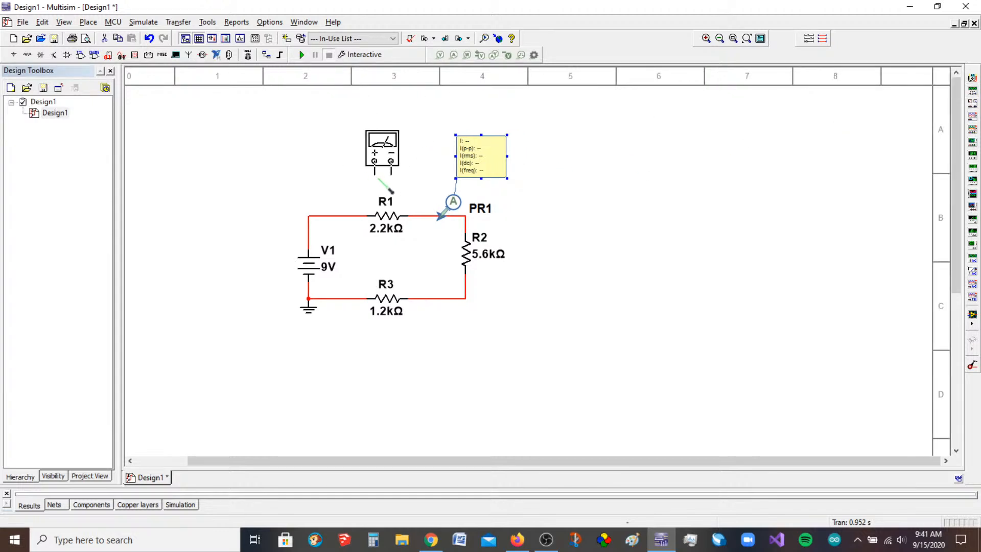
left_click(387, 186)
left_click(375, 174)
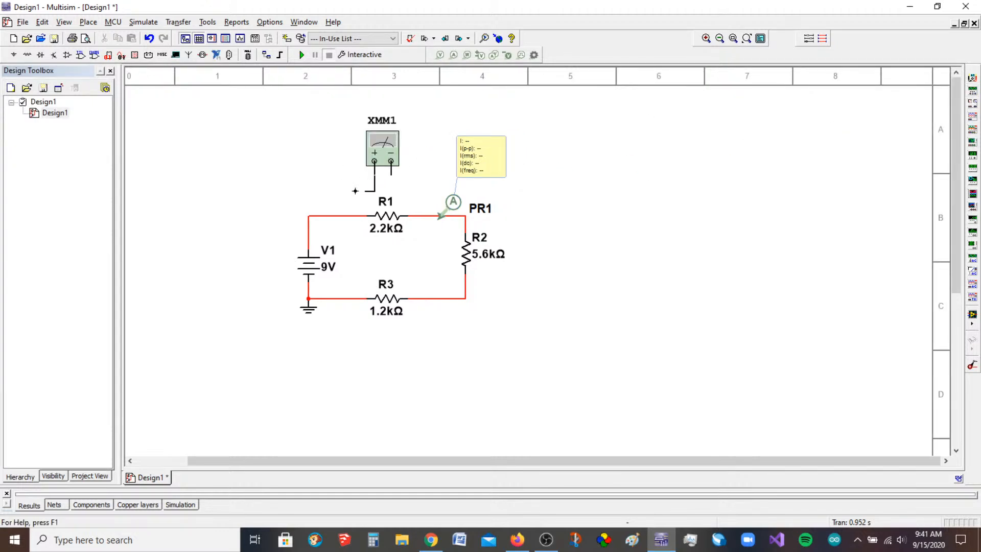
left_click(358, 215)
left_click(391, 174)
left_click(416, 215)
Step: Place a differential voltage probe across R2, with the positive end above the resistor and the reference end below it
left_click(480, 55)
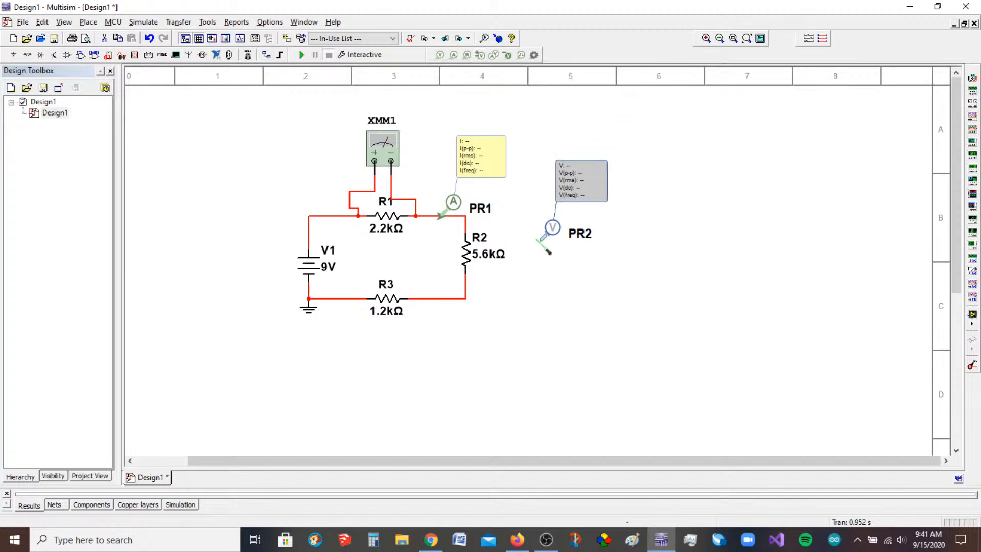
left_click(479, 239)
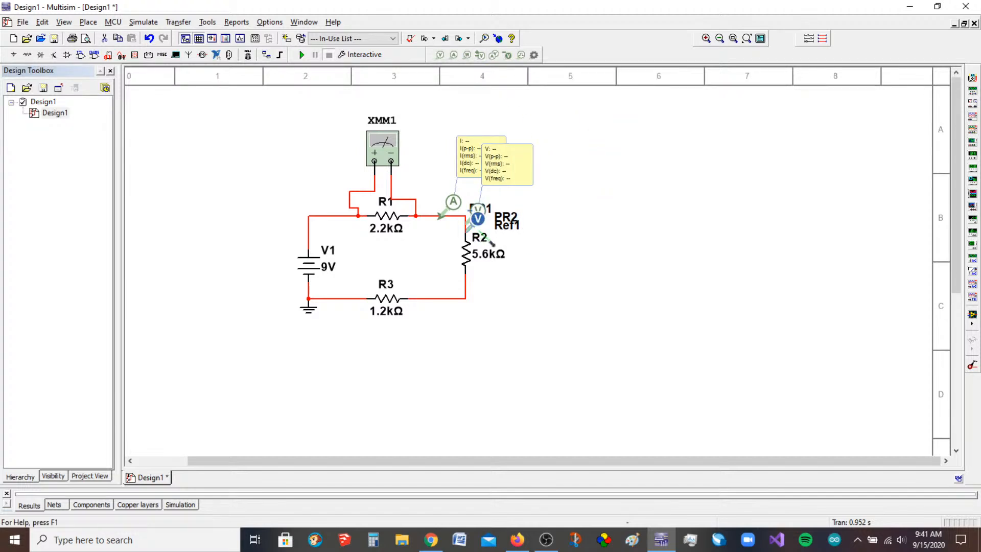
left_click(482, 303)
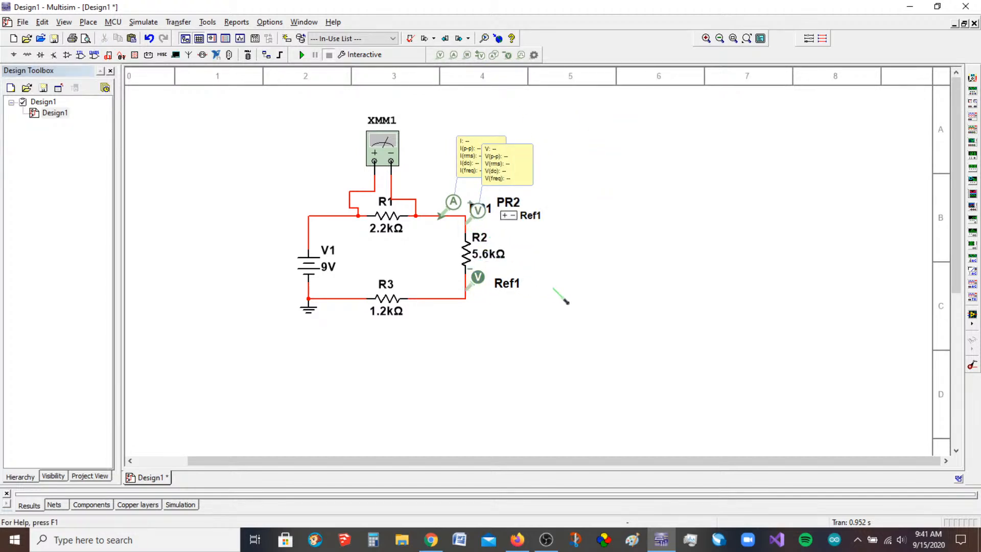
Step: Place a VOLTMETER_HR from the Indicators group below R3
left_click(88, 22)
left_click(110, 35)
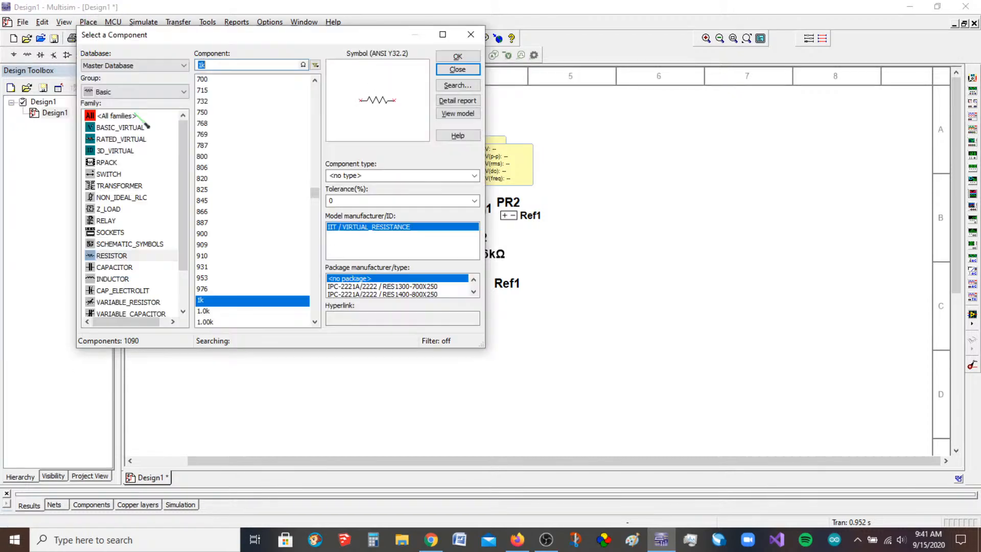
left_click(125, 91)
left_click(111, 238)
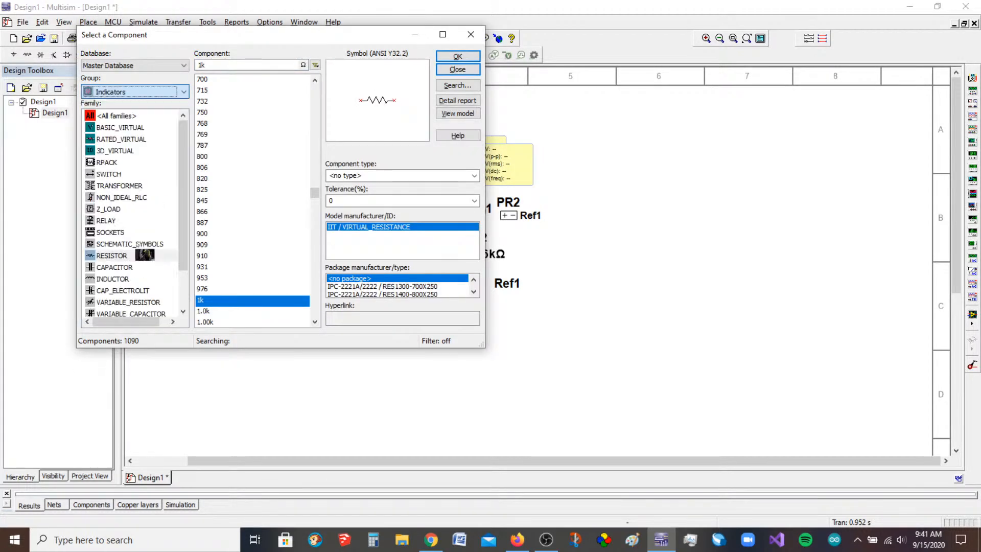
left_click(128, 128)
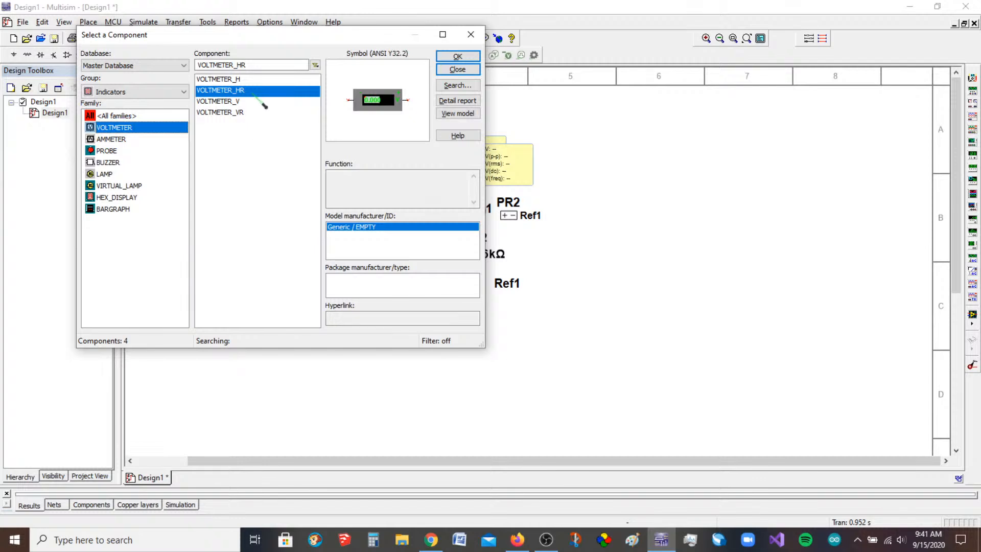
left_click(459, 57)
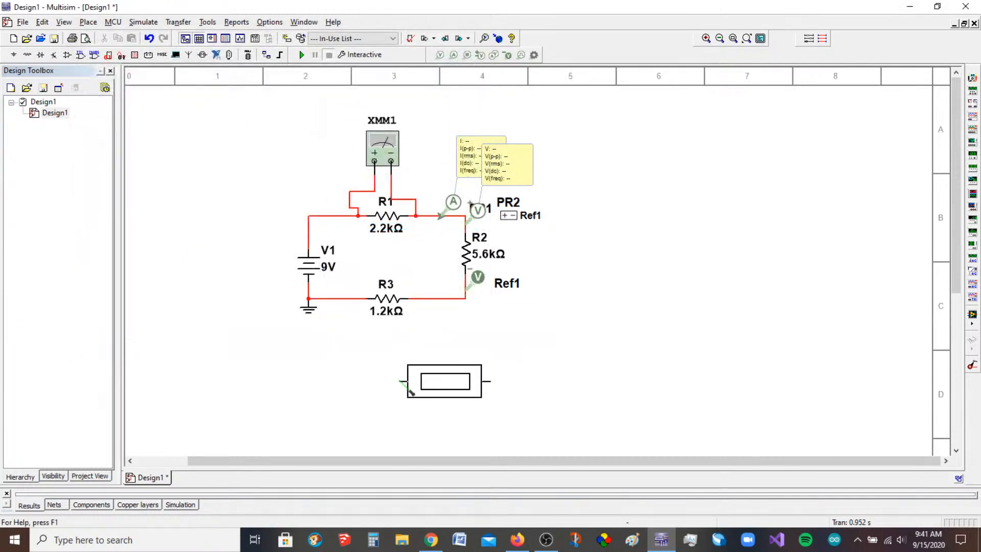
left_click(395, 349)
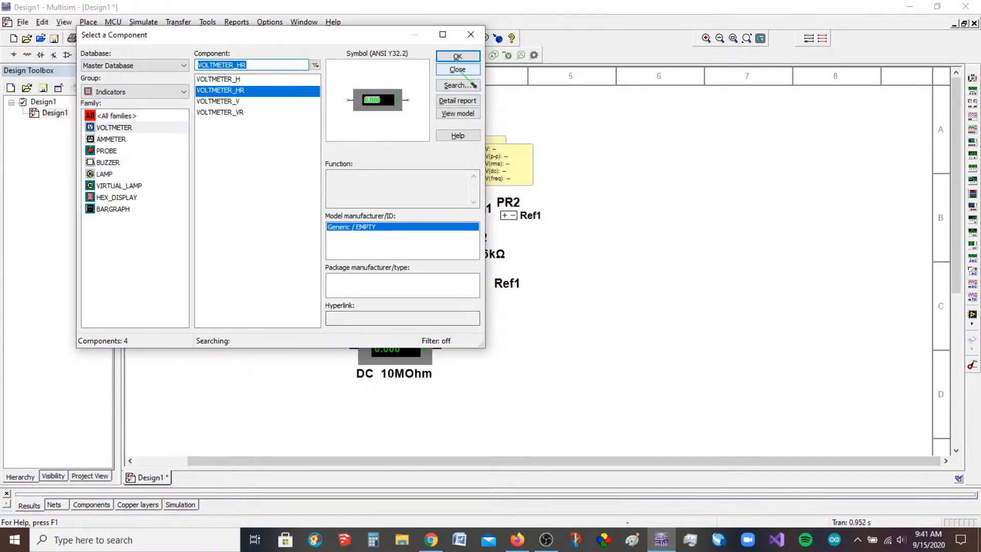
left_click(458, 70)
Step: Wire the voltmeter in parallel with R3, connecting its positive terminal to the R2 side
left_click(441, 348)
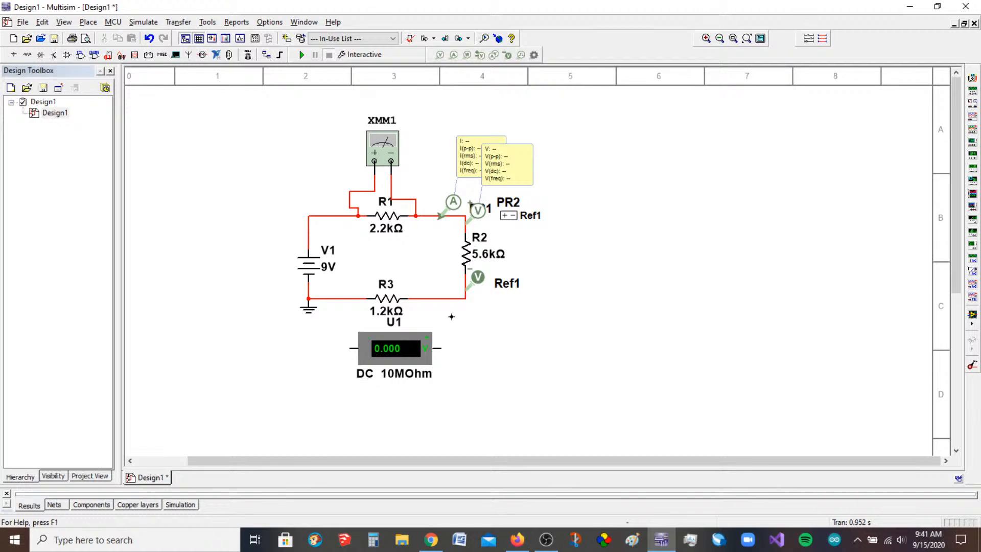
left_click(441, 298)
left_click(352, 348)
left_click(341, 298)
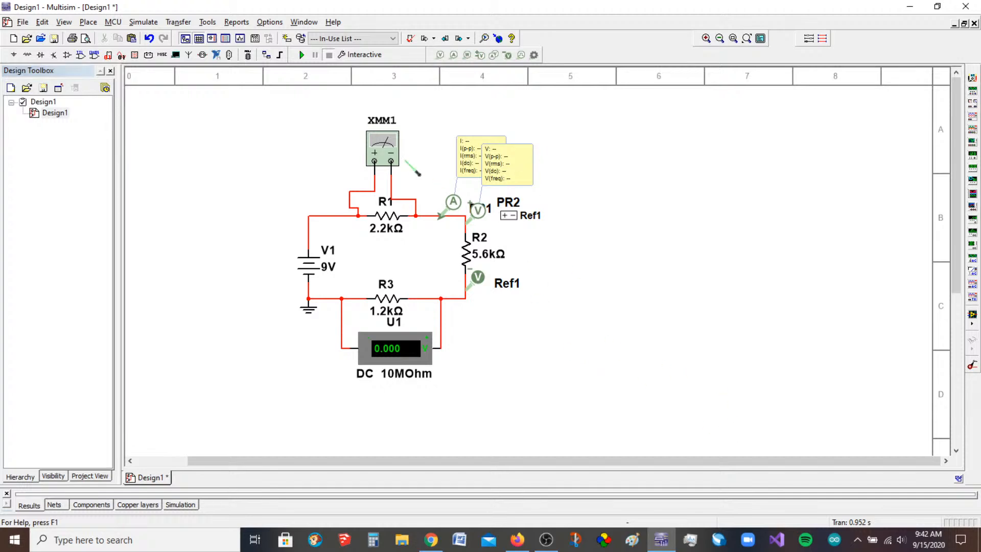
Step: Run the simulation, separate the overlapping probe readouts, and show the multimeter's reading beside the circuit
left_click(302, 55)
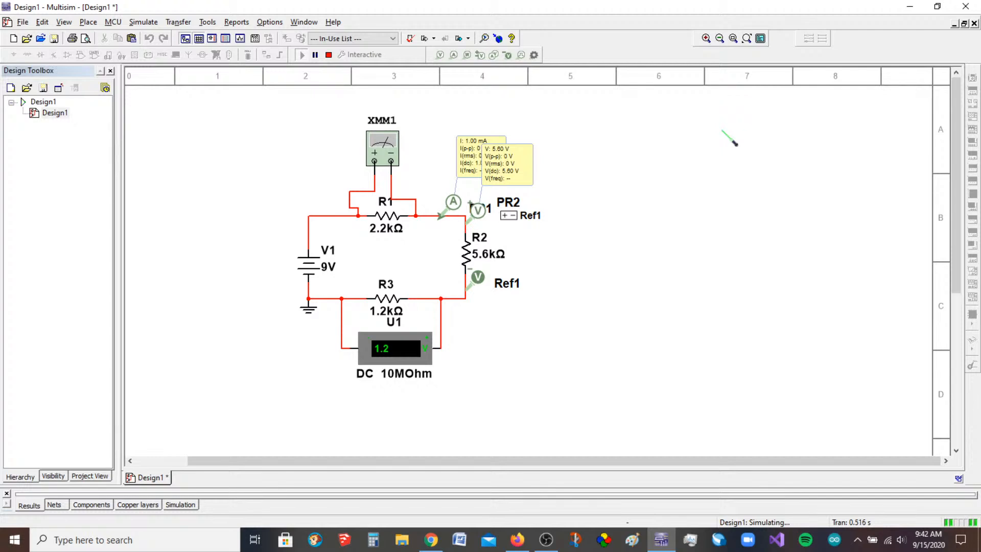
left_click(478, 170)
left_click_drag(478, 170, 440, 165)
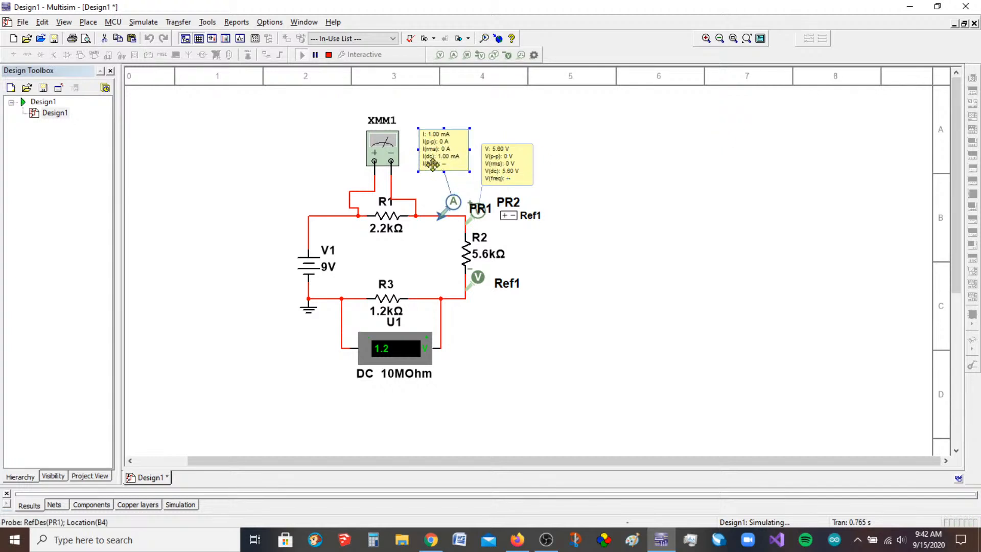
double_click(394, 155)
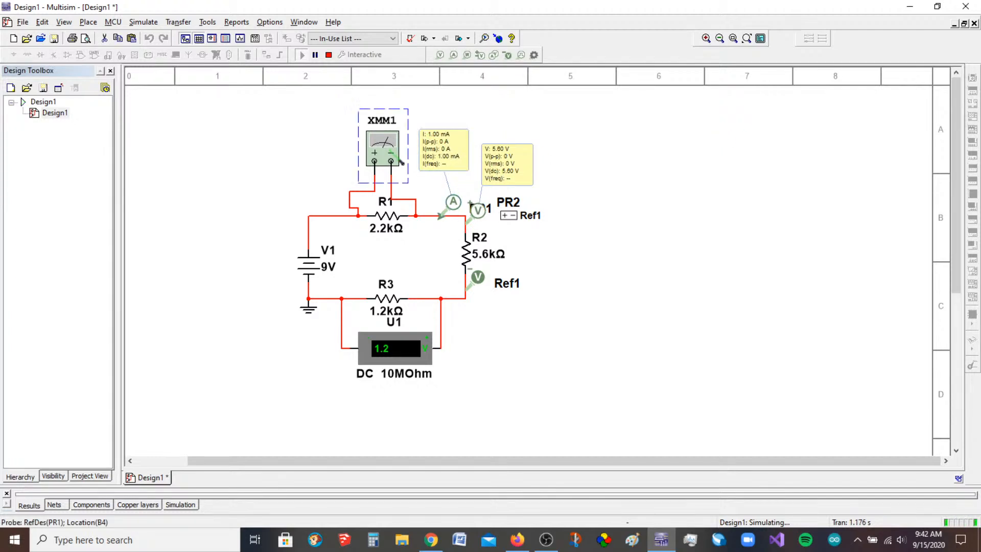
left_click_drag(499, 225, 281, 117)
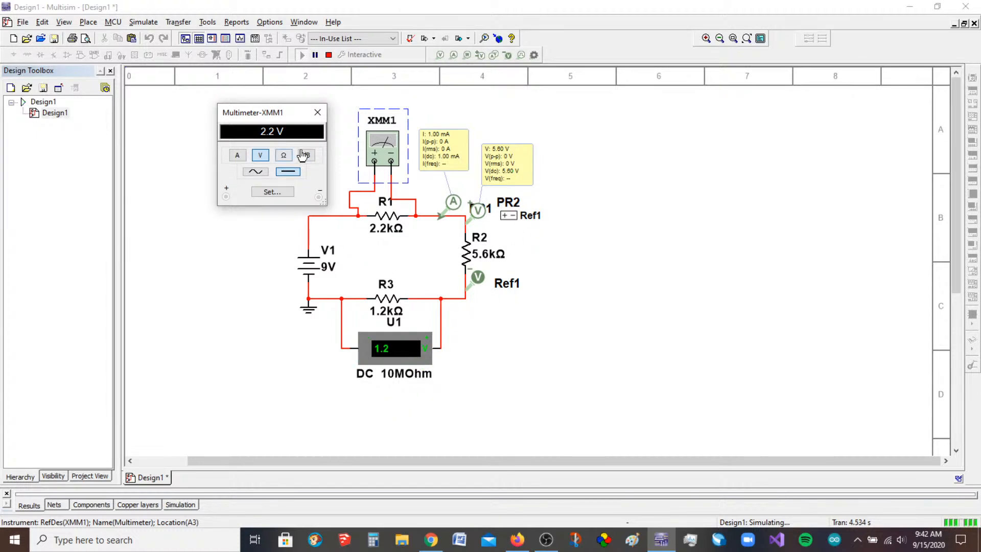
Step: Set the V1 source to 50 V and rerun the simulation to read the meters, stopping it when done
left_click(329, 55)
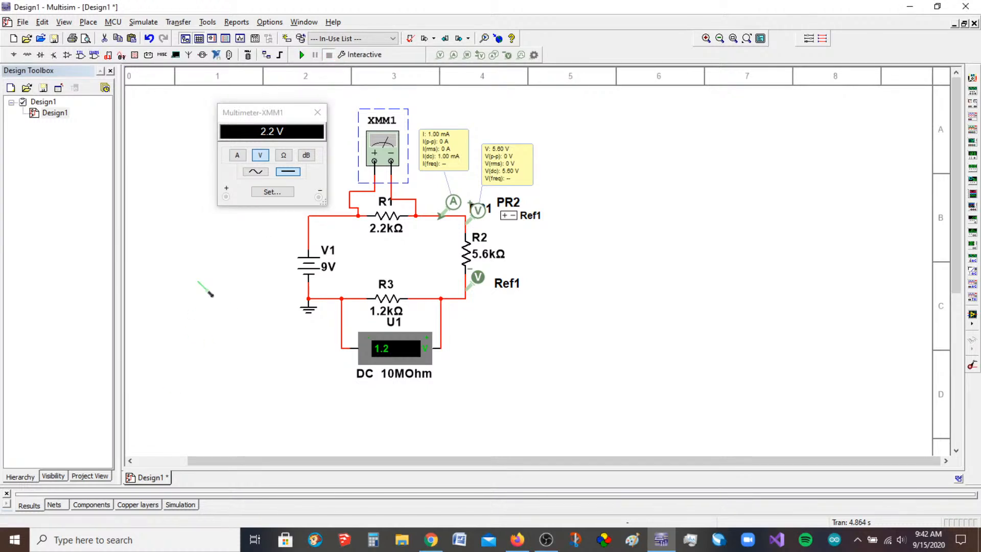
double_click(322, 272)
type("50")
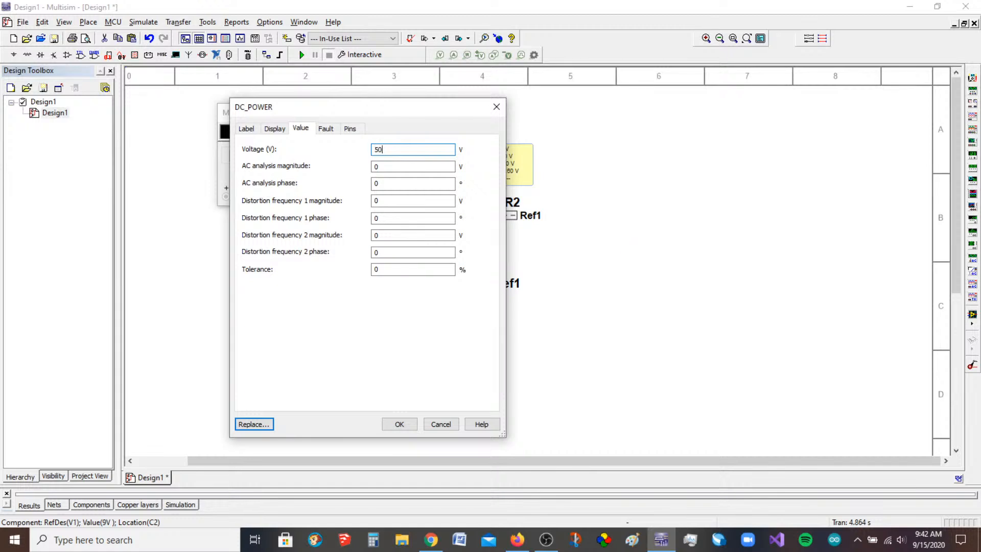
left_click(401, 425)
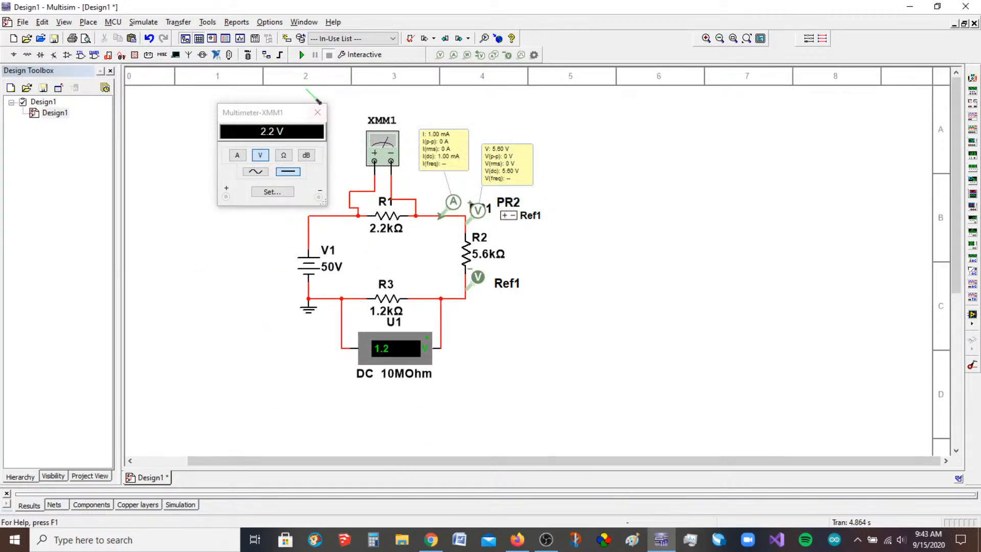
left_click(301, 55)
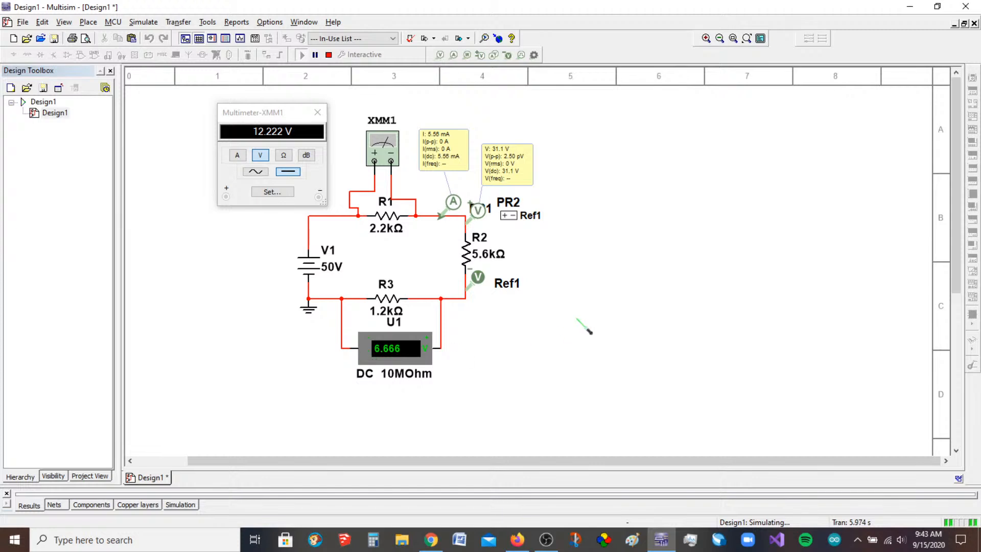
left_click(328, 55)
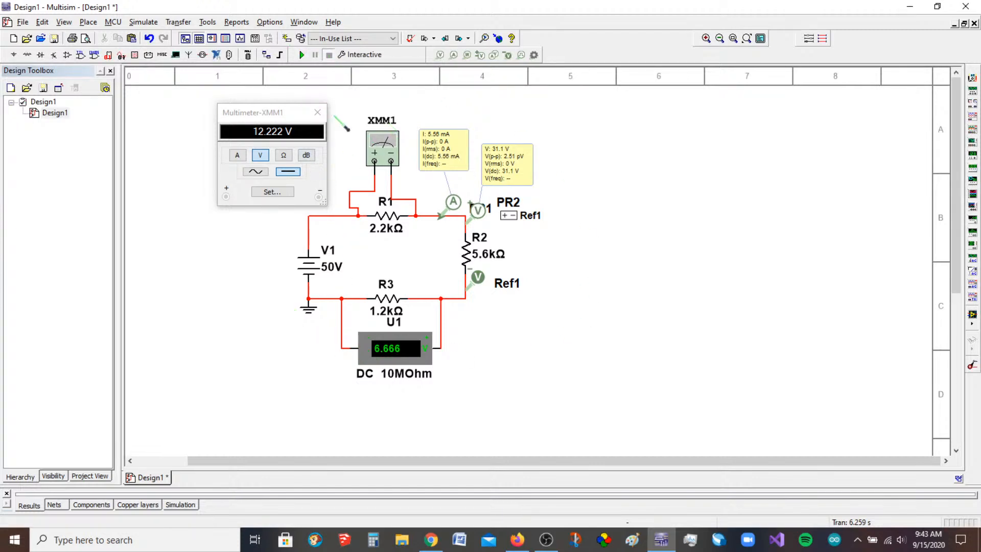
Step: Delete the multimeter, the differential voltage probe with its reference, the current probe and the voltmeter from the circuit
left_click(307, 116)
left_click(318, 112)
left_click(383, 167)
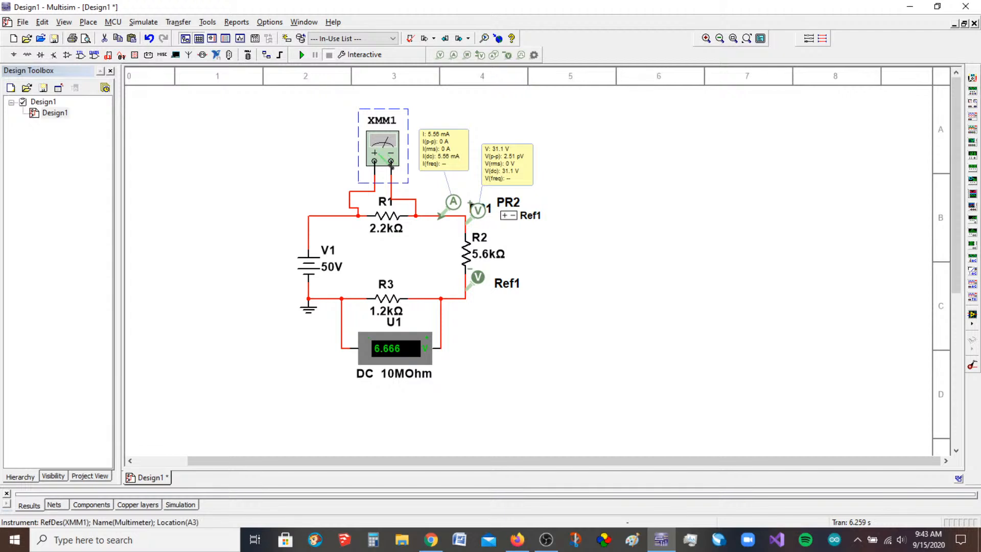
key("Delete")
left_click(478, 209)
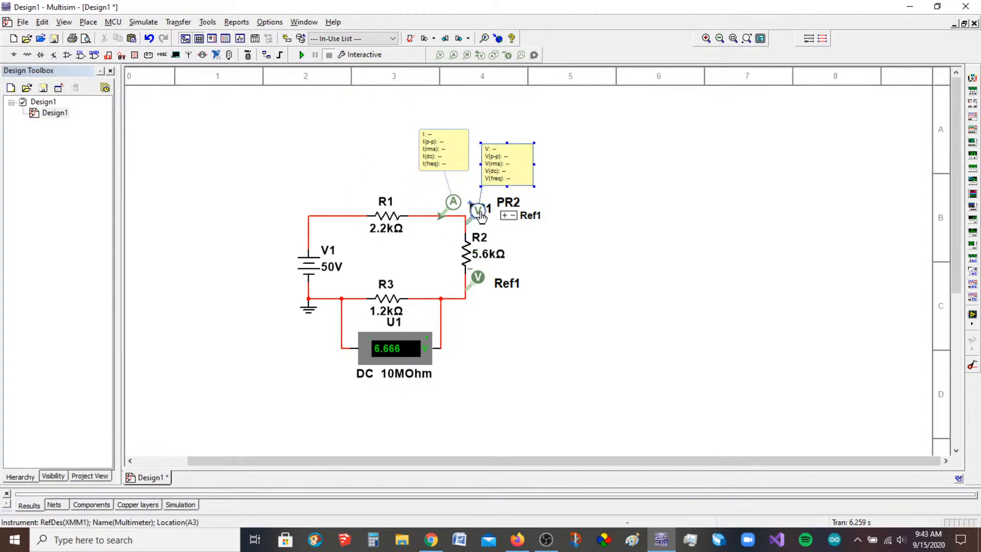
key("Delete")
left_click(479, 275)
key("Delete")
left_click(452, 204)
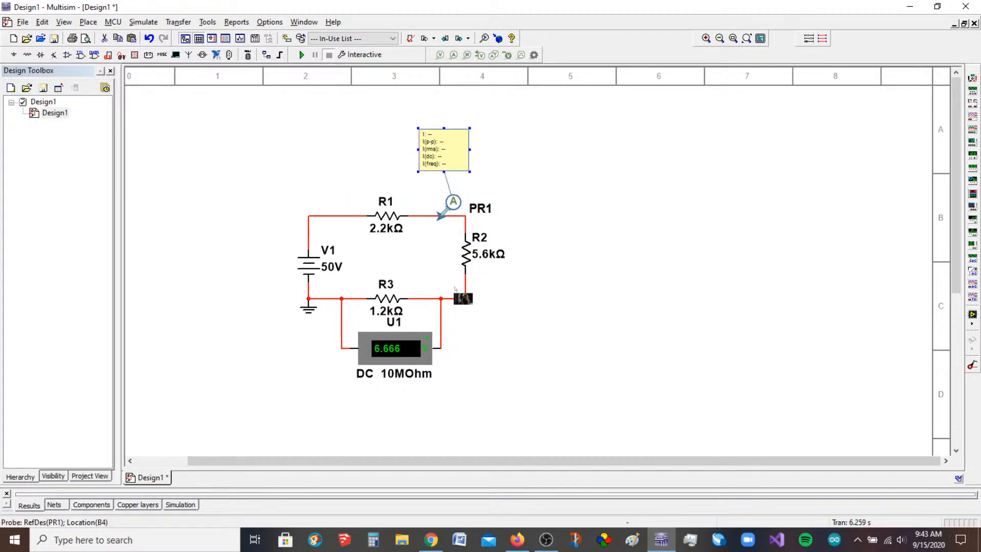
key("Delete")
left_click(392, 378)
key("Delete")
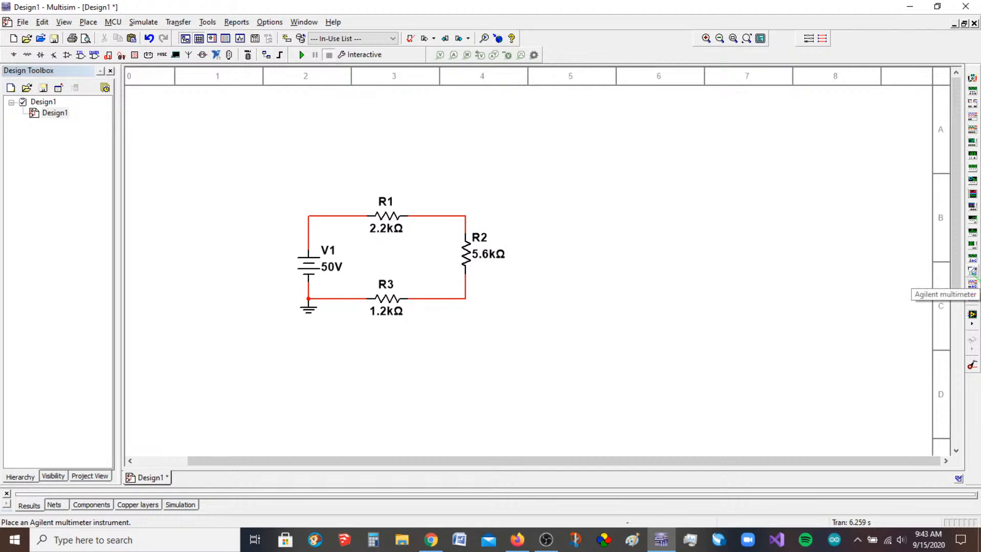
Step: Place an Agilent multimeter above R1, open its front panel and move the panel clear of the circuit
left_click(972, 282)
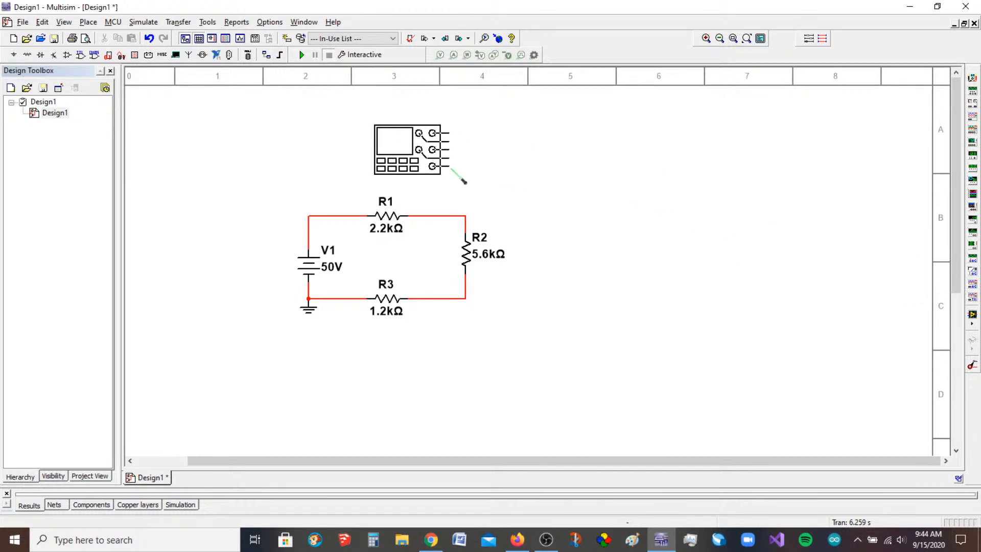
left_click(457, 174)
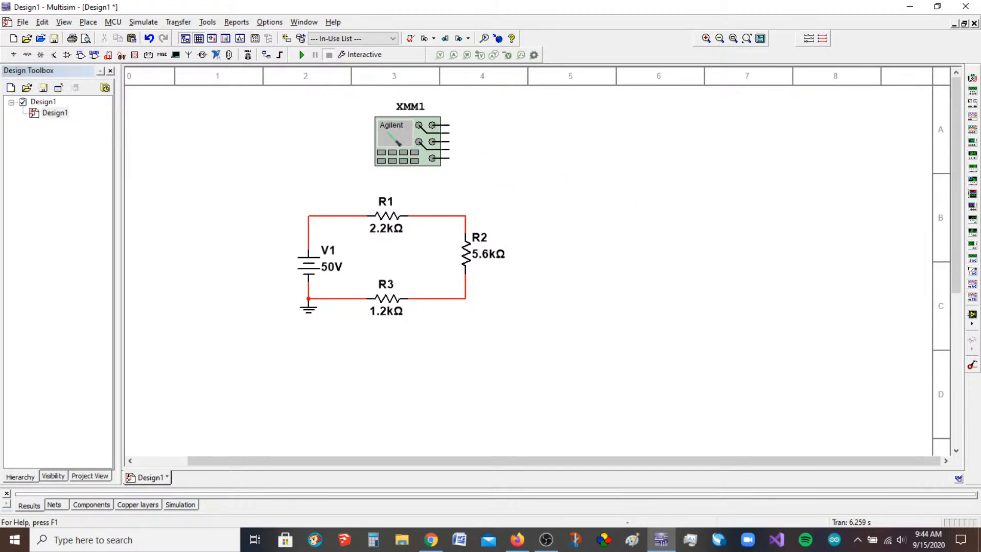
double_click(431, 157)
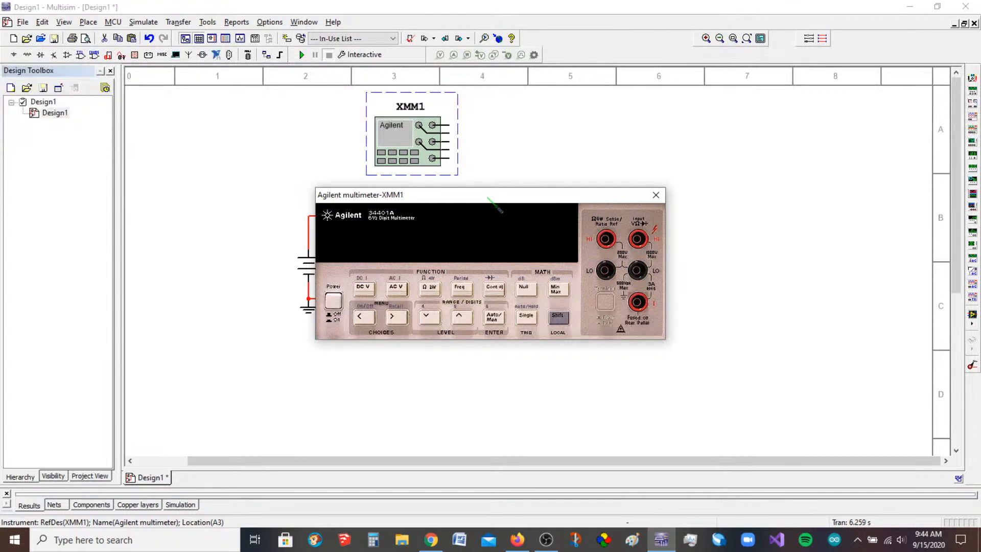
left_click_drag(488, 197, 396, 40)
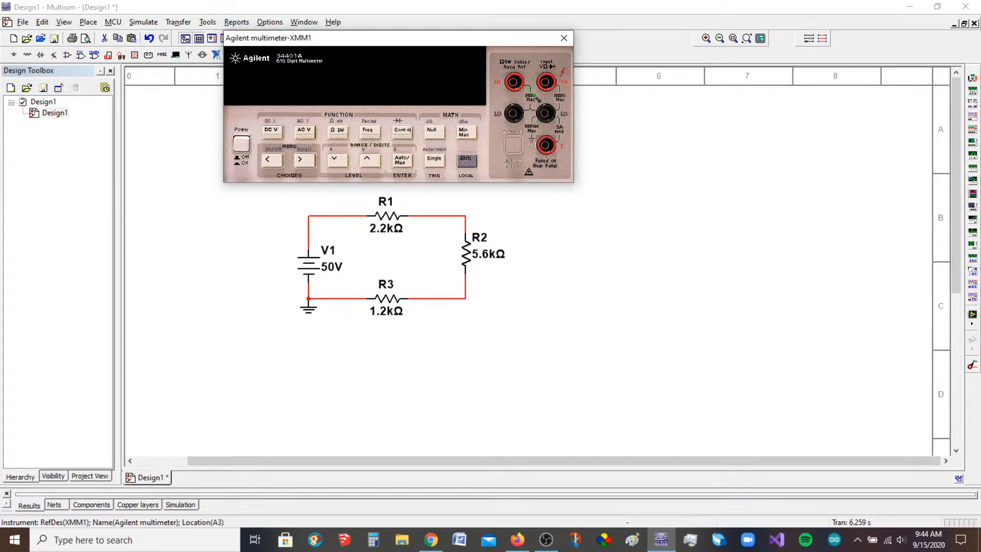
left_click_drag(511, 38, 881, 148)
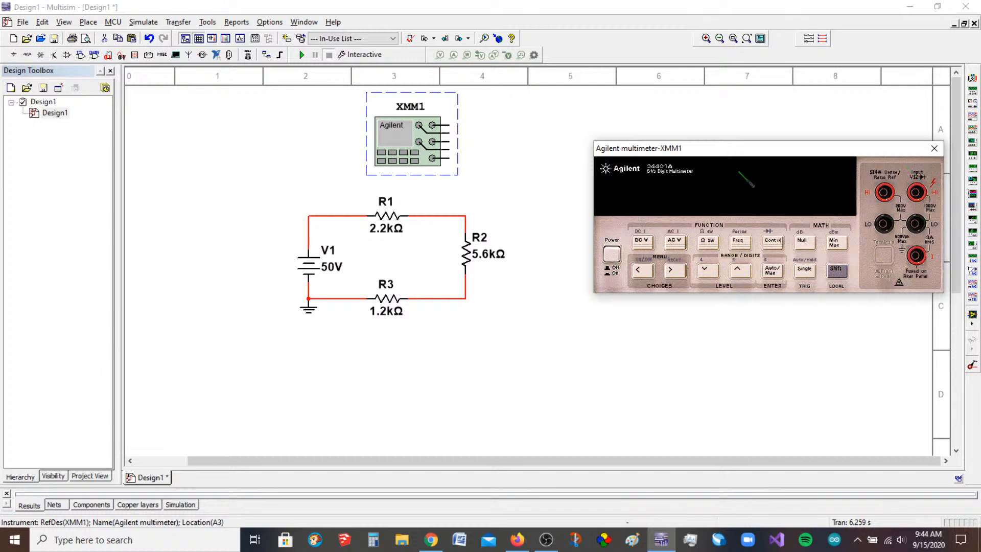
left_click_drag(731, 150, 672, 115)
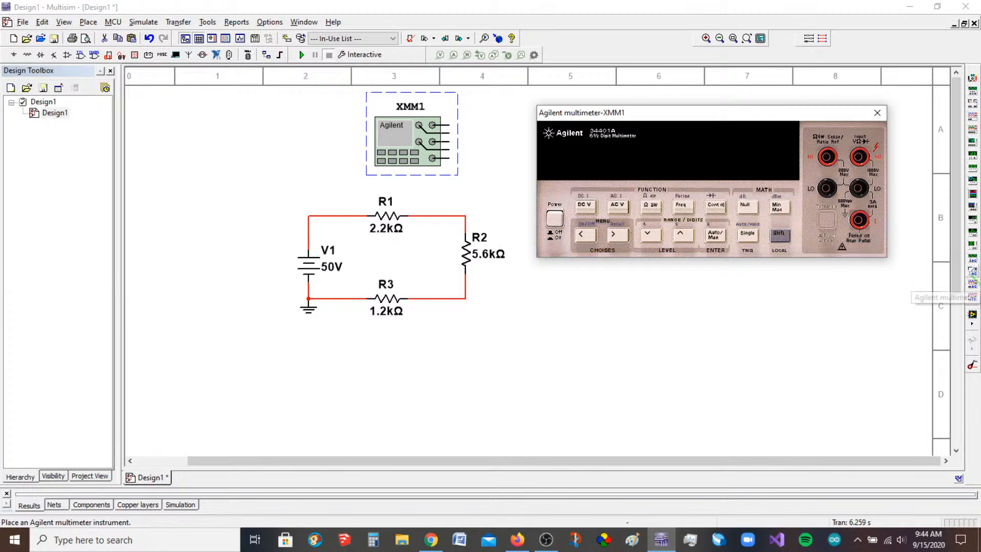
Step: Place an Agilent oscilloscope beside the multimeter, open its front panel and power it on
left_click(972, 295)
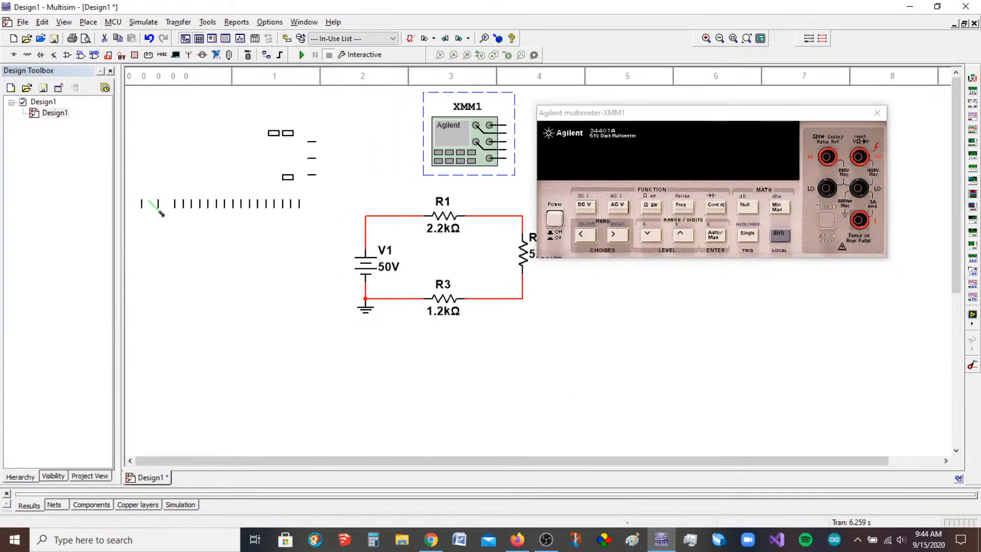
left_click(149, 201)
double_click(264, 147)
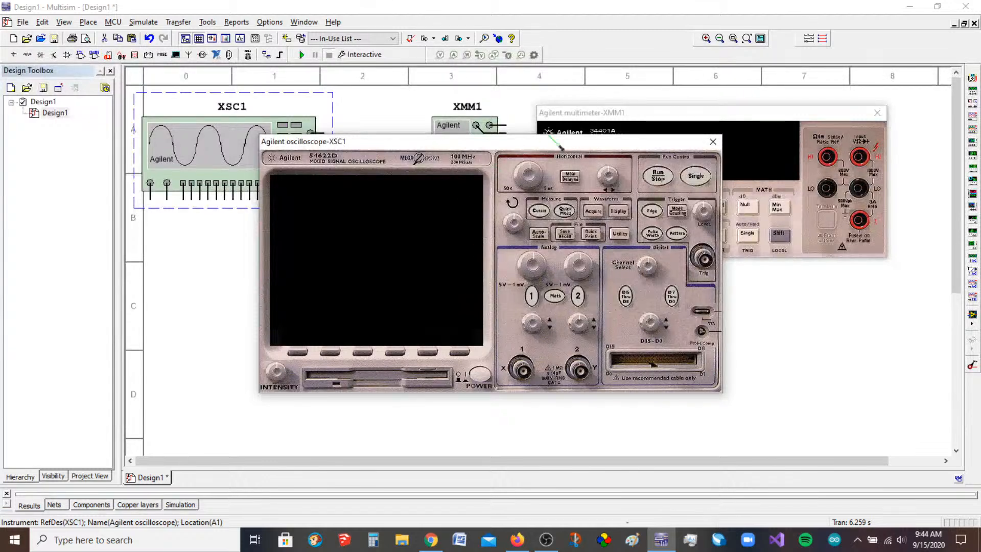
left_click_drag(554, 142, 648, 124)
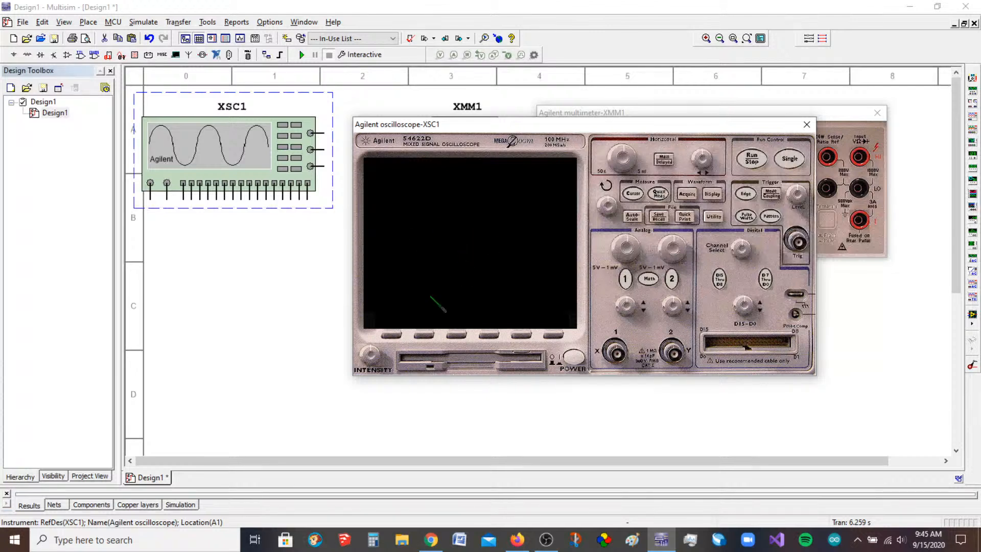
left_click(574, 356)
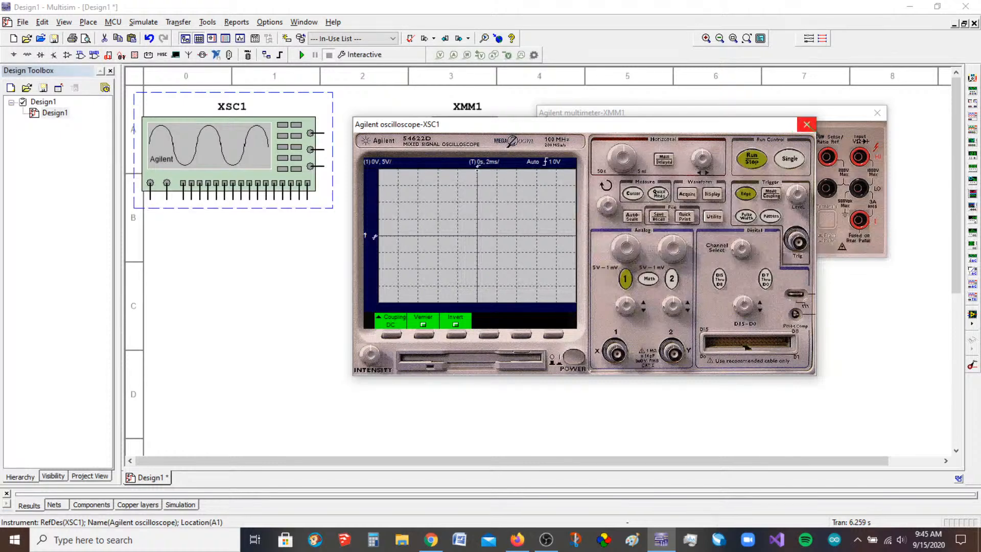
Step: Close the oscilloscope's front panel and delete the Agilent oscilloscope and Agilent multimeter from the circuit
left_click(806, 125)
left_click_drag(264, 194, 313, 203)
key("Delete")
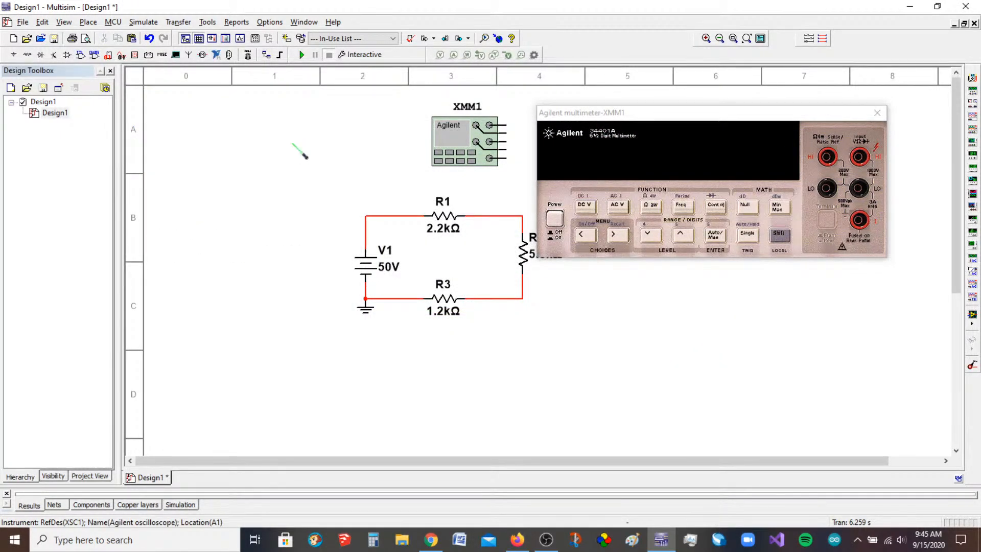
left_click(485, 138)
key("Delete")
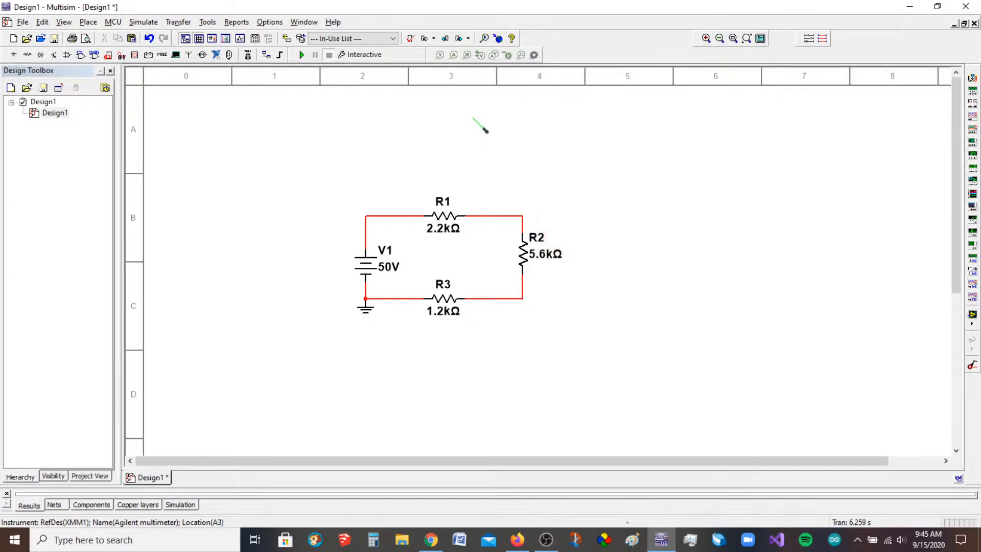
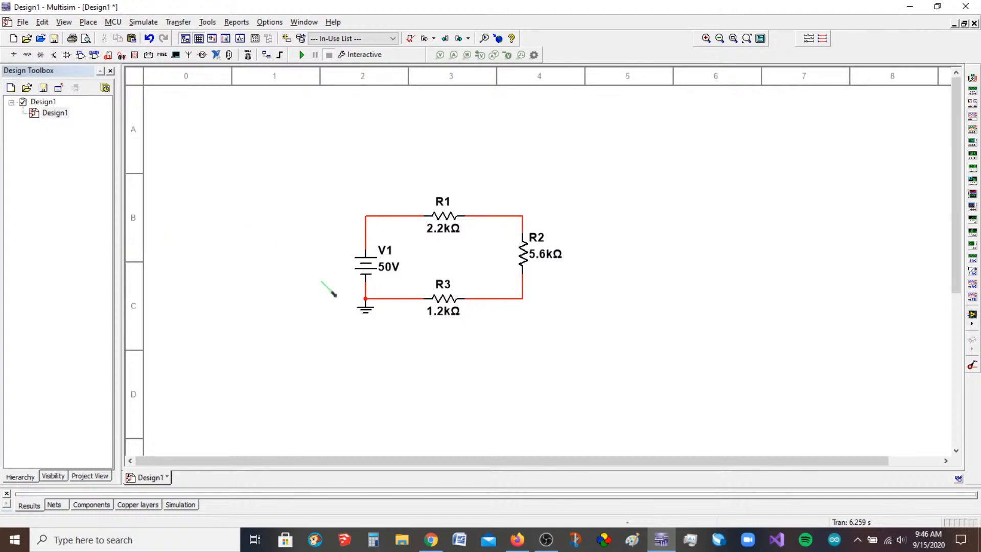
Step: Switch to Chrome, maximize its window and search Google for "multisim live"
left_click(431, 539)
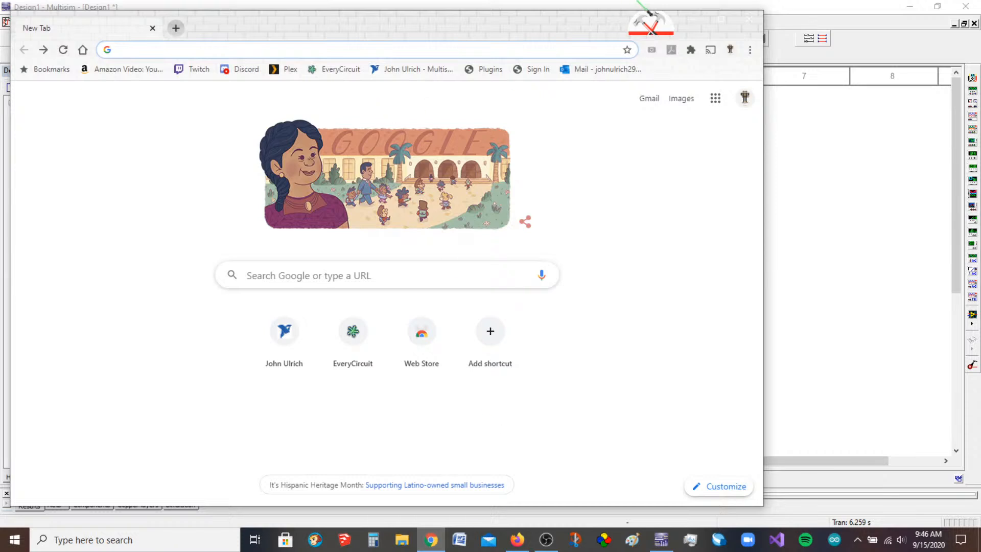
left_click(722, 20)
left_click(436, 258)
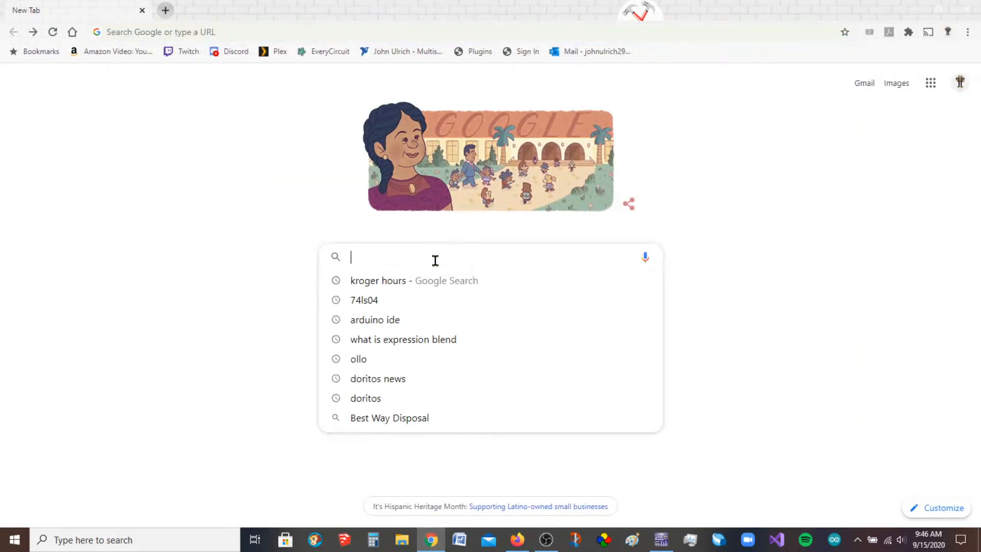
type("multisi")
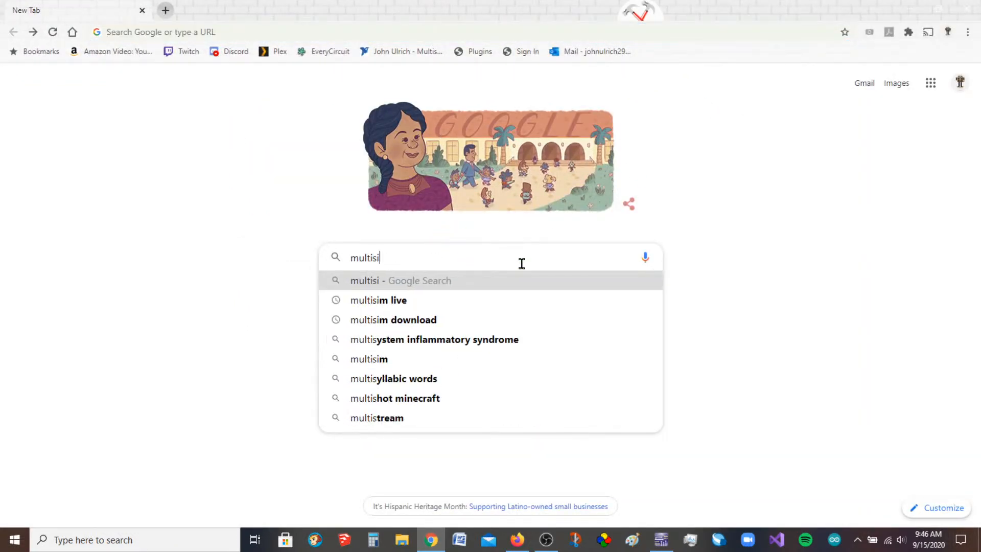
type("m live")
key("Return")
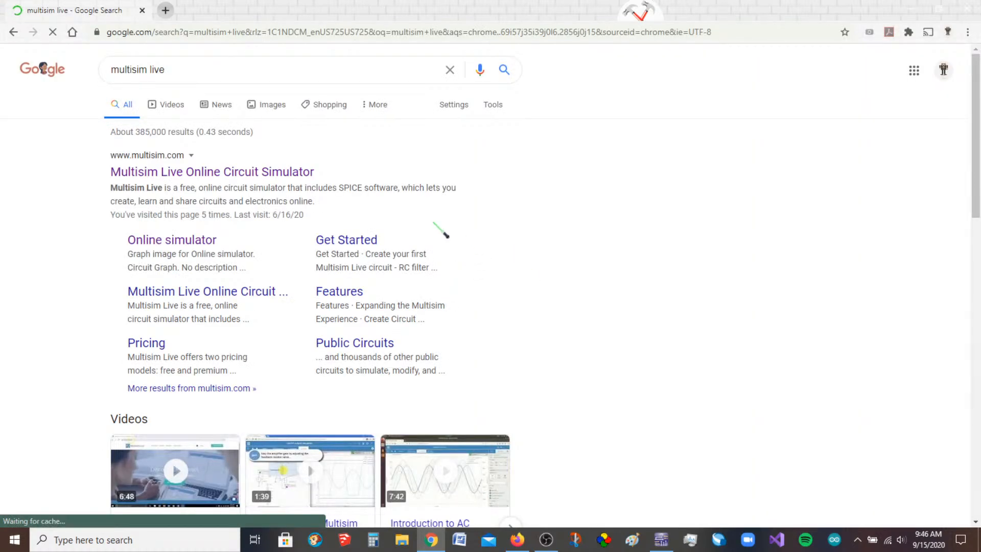
Step: Open the Online simulator circuit from the search results without logging in, and delete everything on its schematic
left_click(196, 250)
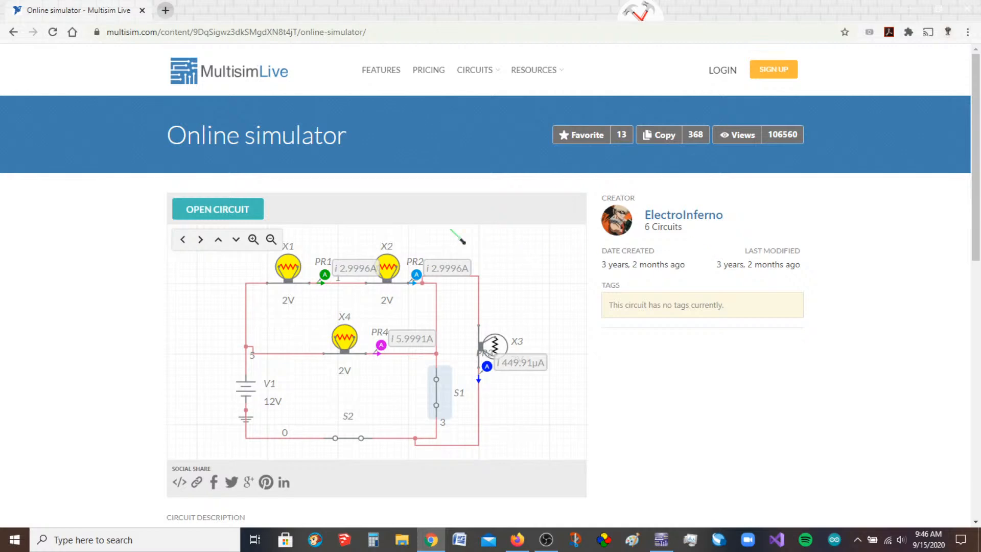
left_click(223, 221)
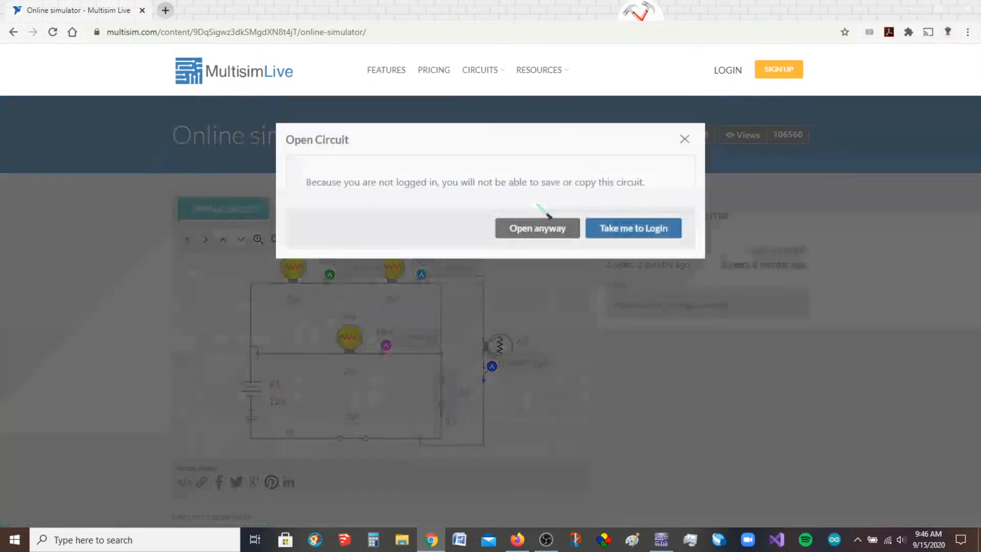
left_click(560, 234)
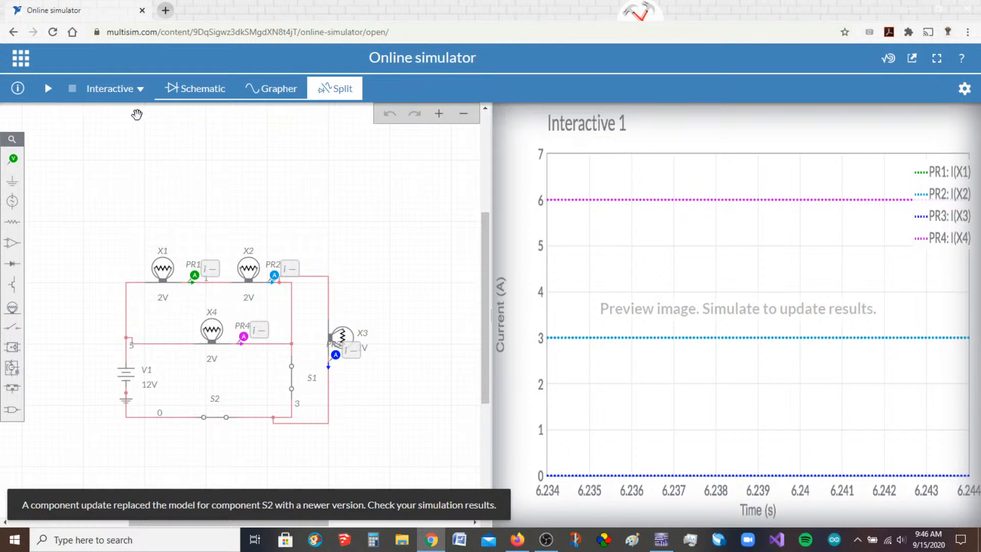
key("ctrl+a")
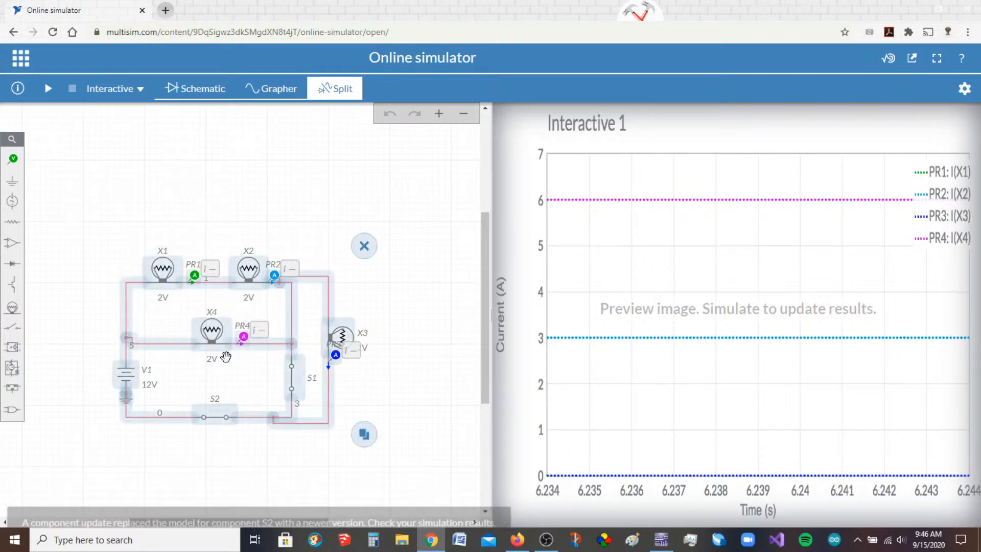
key("Delete")
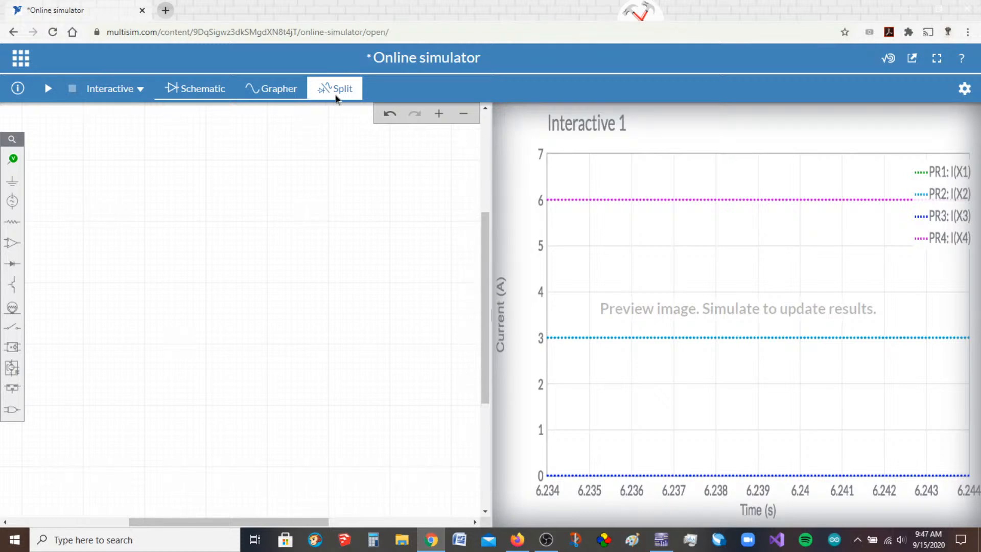
Step: Look at the Schematic, Grapher and Split views of the emptied circuit, ending in the Schematic view
left_click(192, 91)
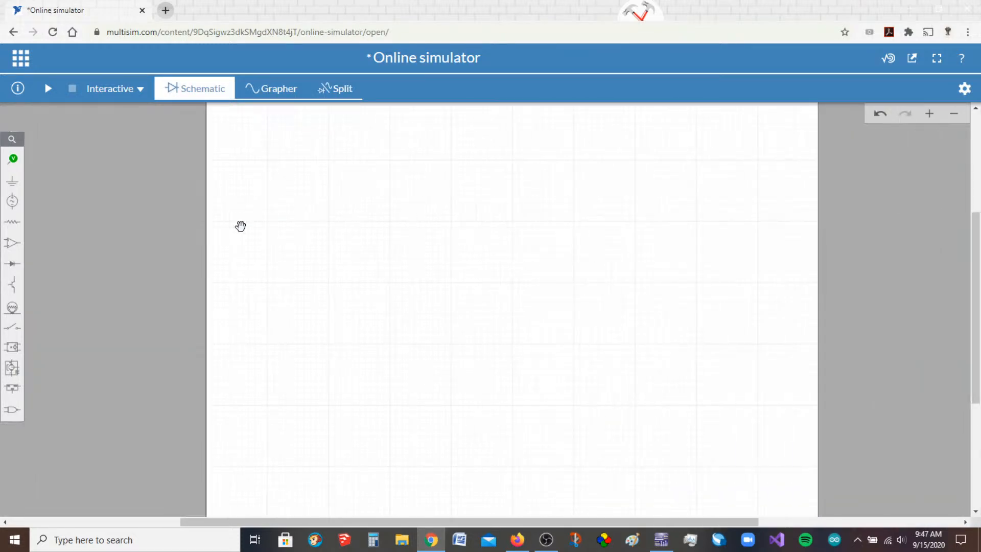
left_click(273, 95)
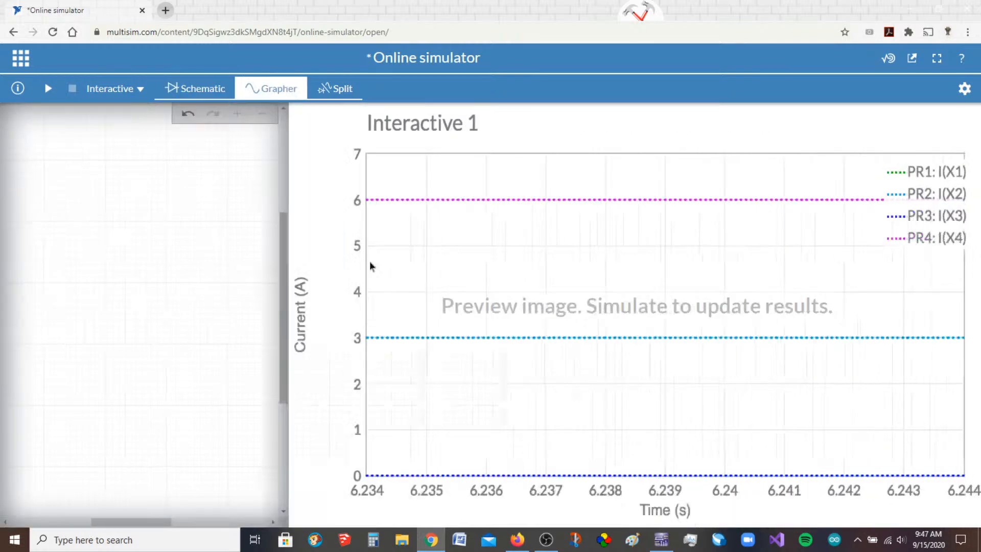
left_click(341, 97)
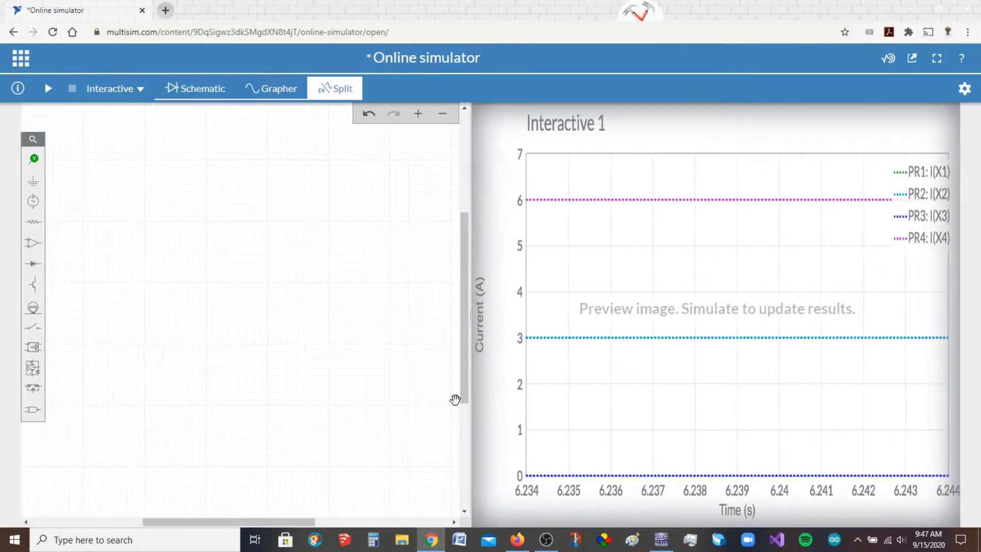
left_click(192, 92)
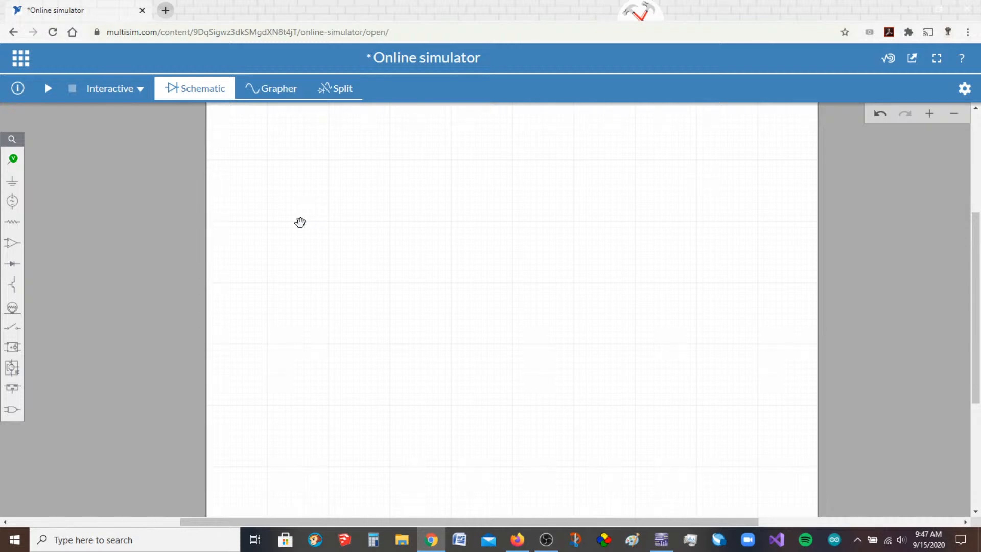
Step: Go to the login page from the circuit editor, fill in the NI account password and log in
left_click(21, 58)
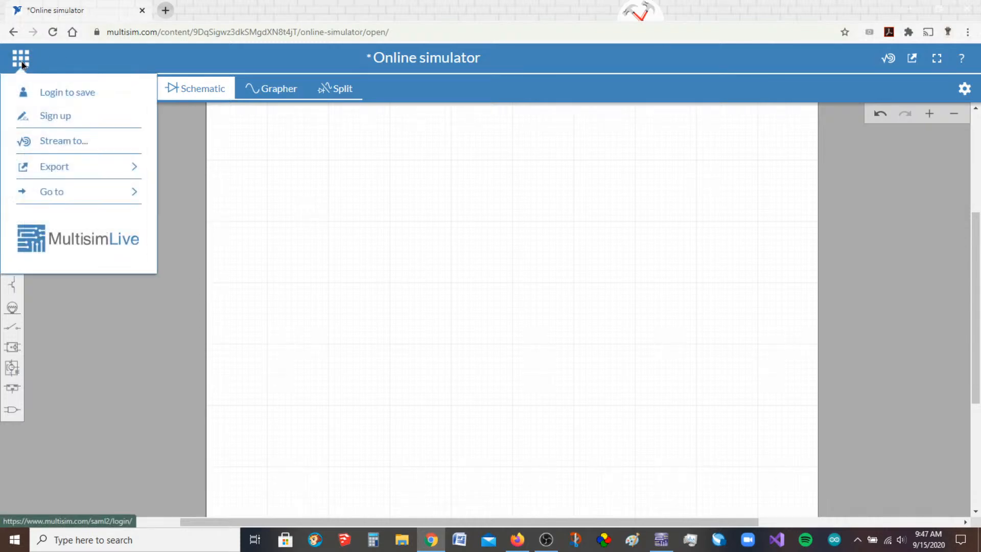
left_click(57, 94)
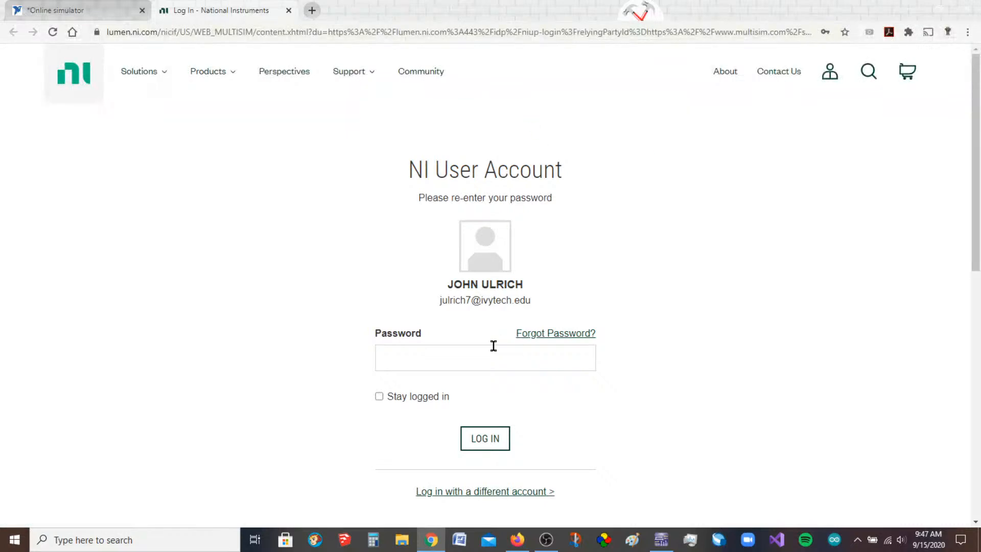
left_click(467, 350)
left_click(471, 407)
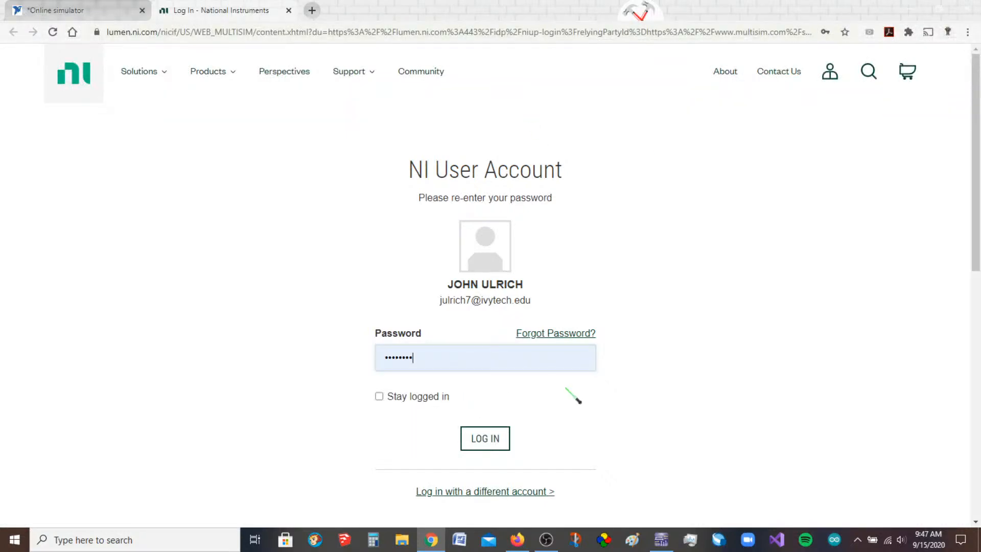
left_click(495, 439)
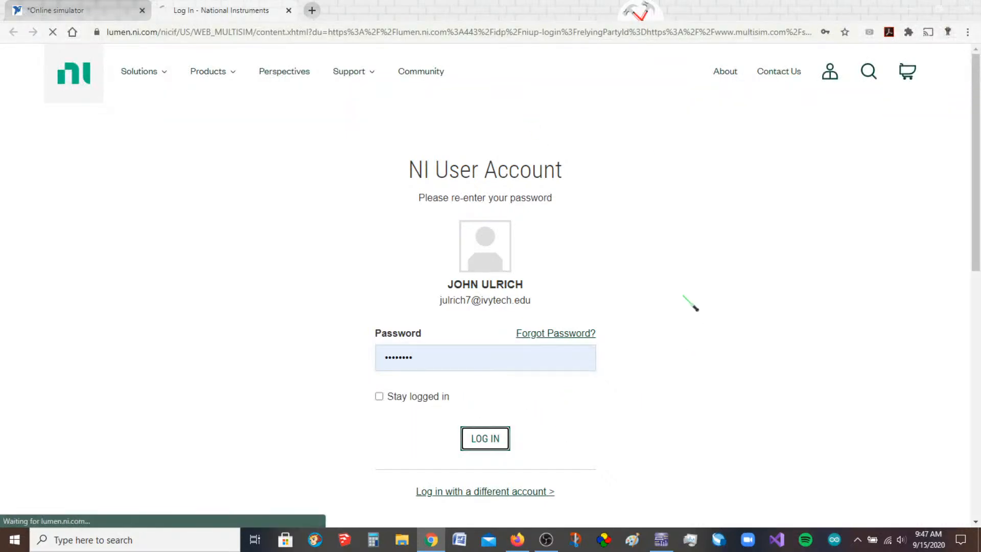
Step: Close the Online simulator page, discarding its changes, and look over the latest circuits on the account's profile page
left_click(148, 15)
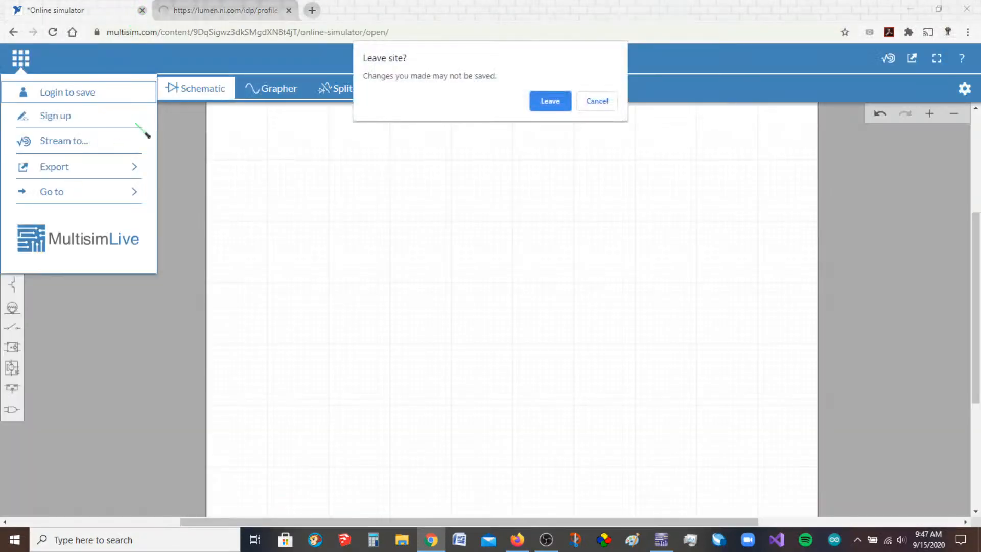
left_click(558, 103)
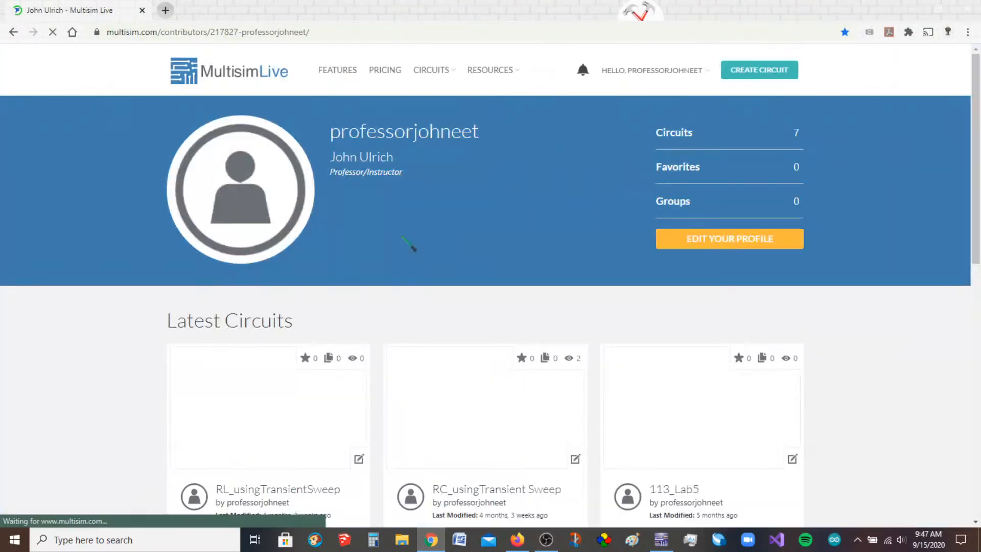
scroll(368, 335, "down", 5)
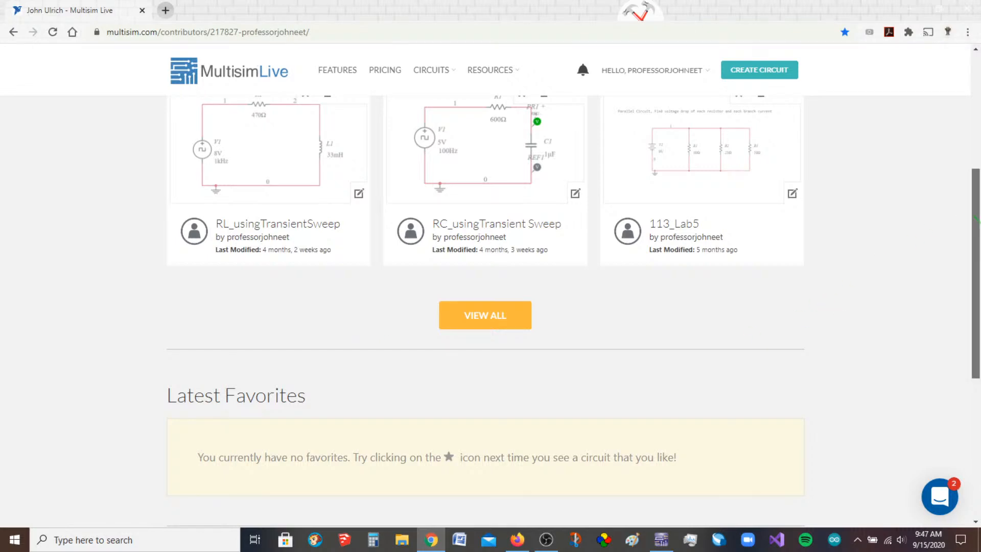
left_click_drag(975, 220, 975, 201)
Step: Switch to desktop Multisim, view the Save As dialog for Design1 and close it without saving
left_click(661, 540)
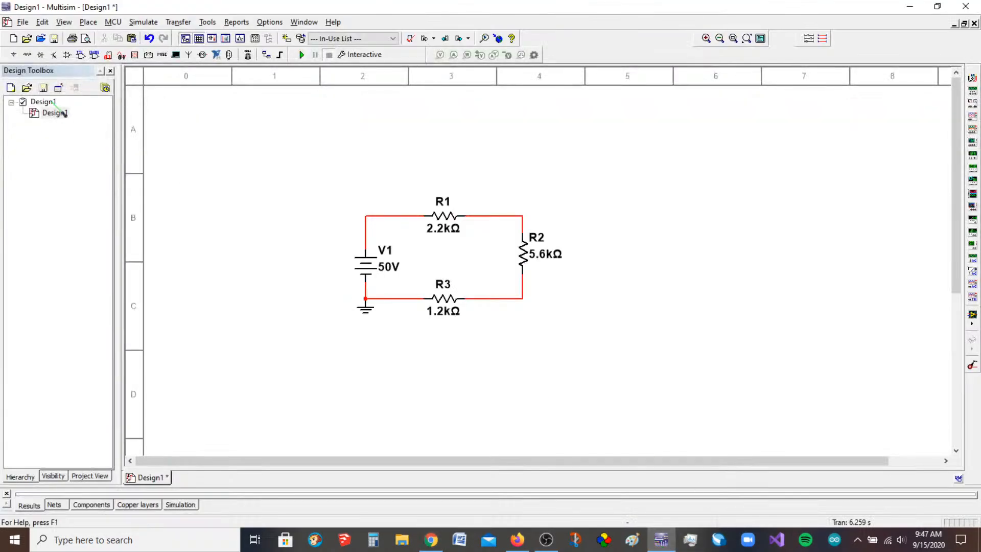
left_click(23, 22)
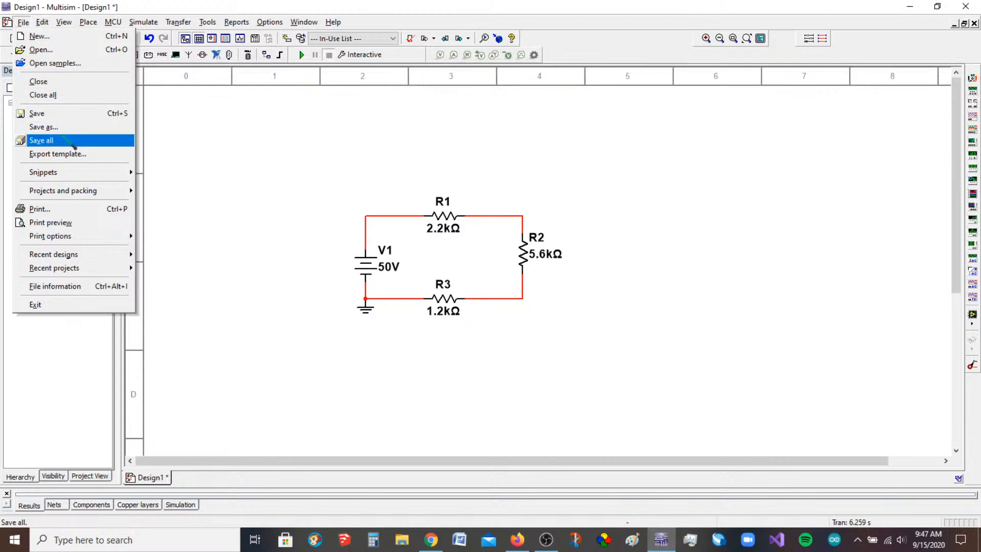
left_click(64, 127)
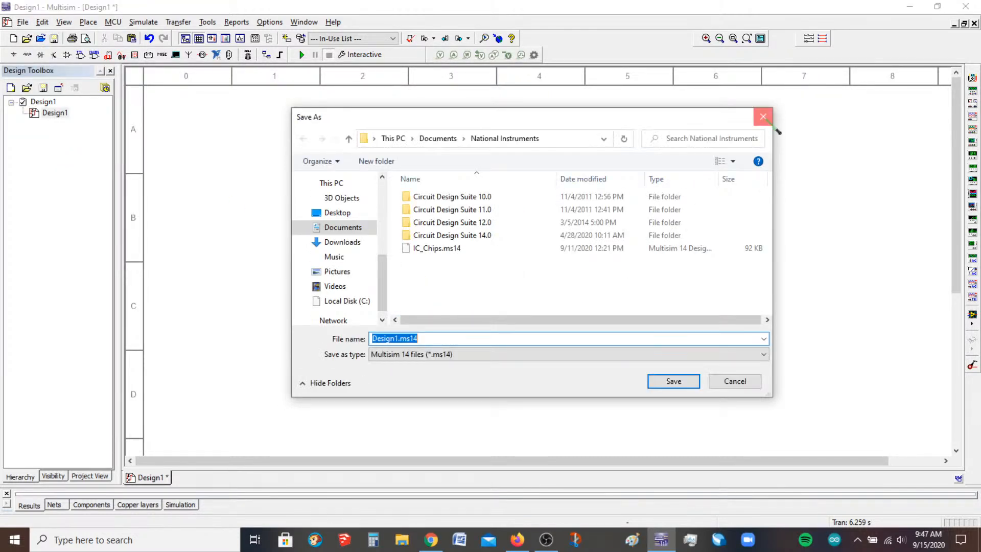
left_click(764, 116)
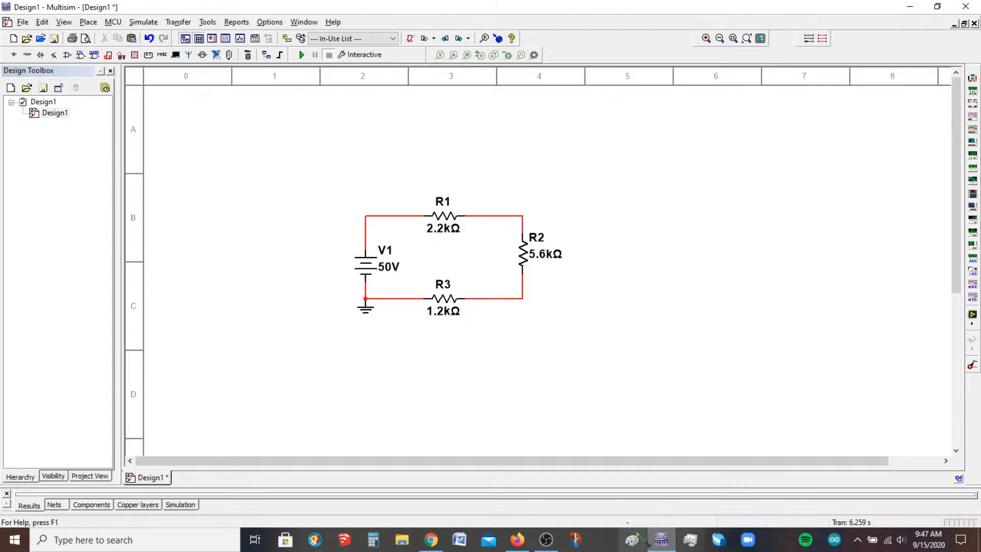
Step: Return to Chrome and review the saved circuits listed on the Multisim Live profile page
left_click(431, 539)
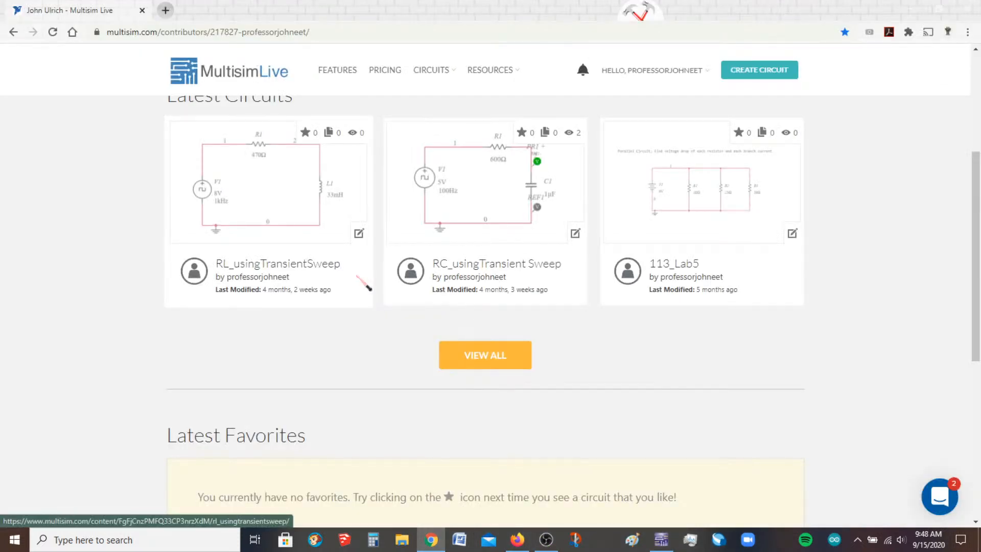
scroll(624, 371, "up", 5)
scroll(502, 352, "down", 5)
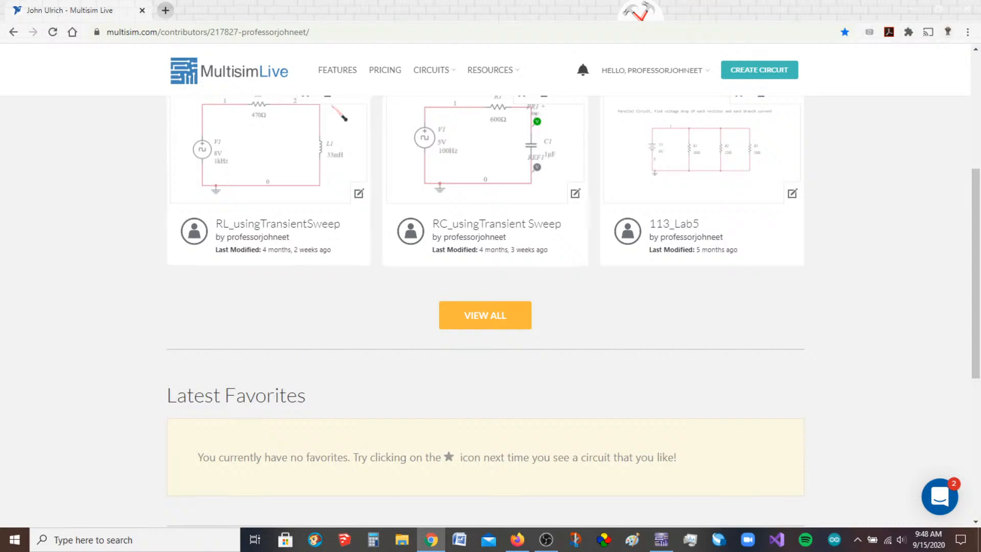
scroll(930, 337, "up", 5)
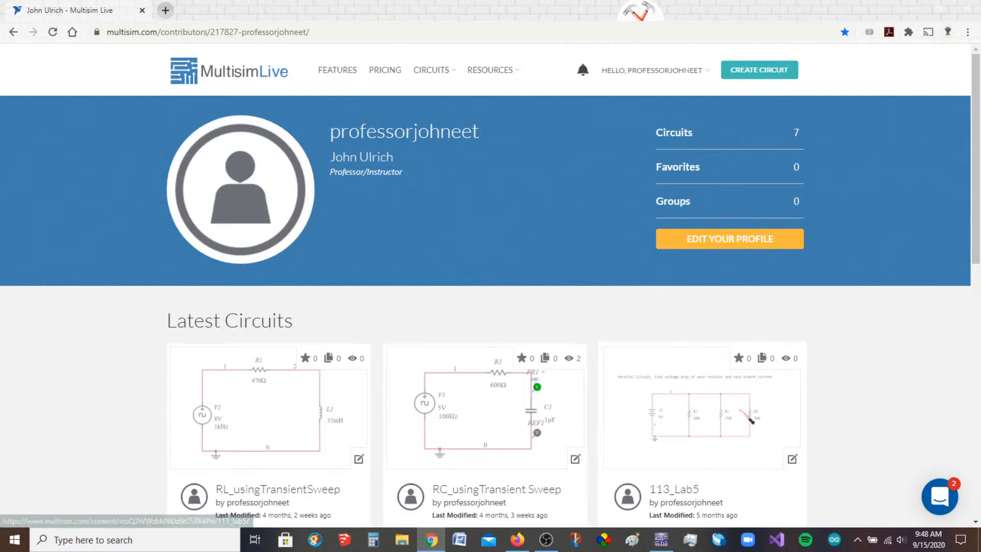
Step: Create a new Multisim Live circuit and place a DC voltage source left of centre on the schematic
left_click(759, 70)
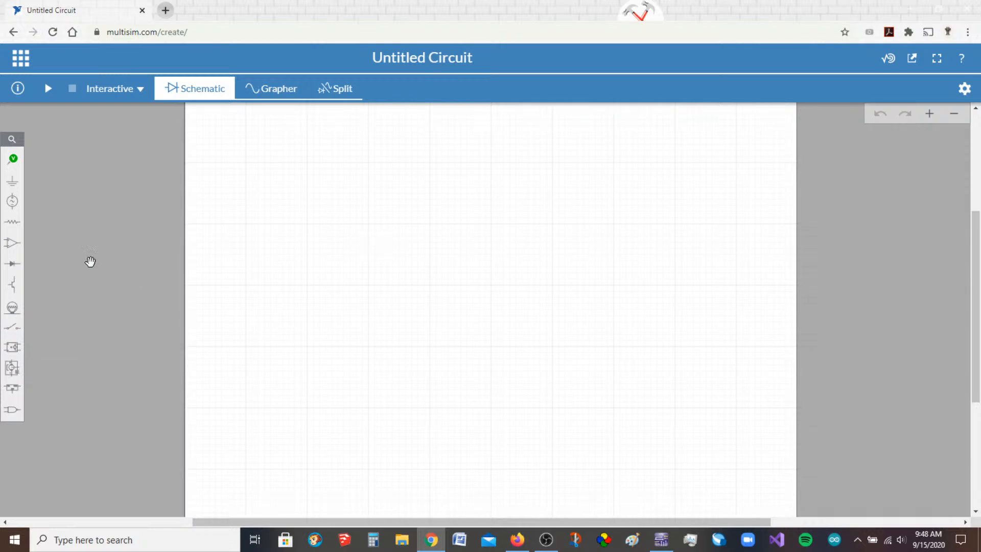
left_click(13, 205)
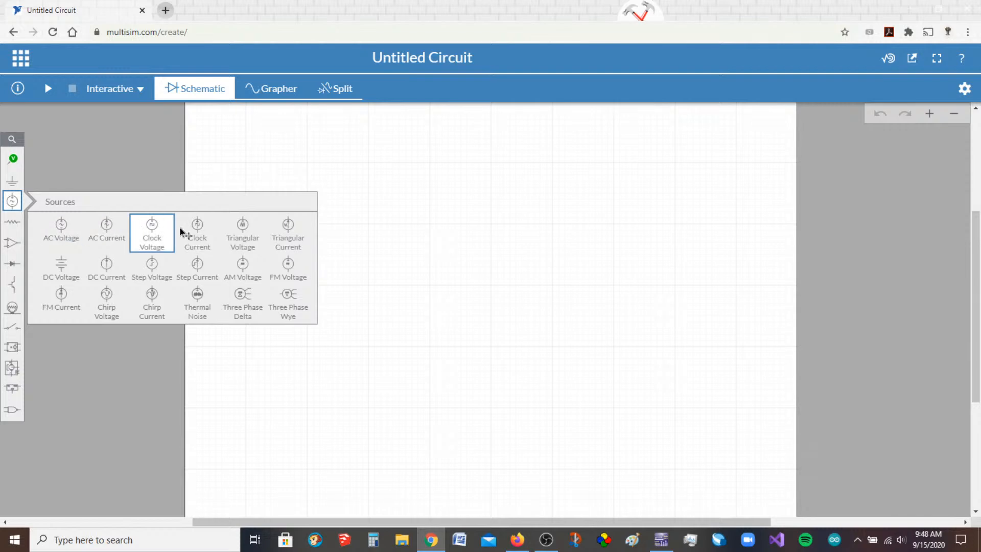
left_click(62, 276)
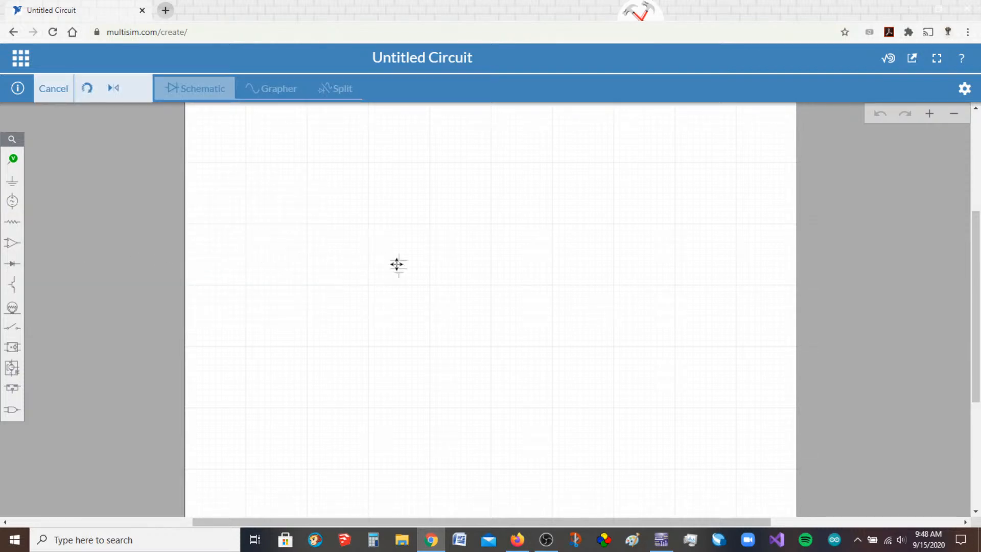
left_click(374, 271)
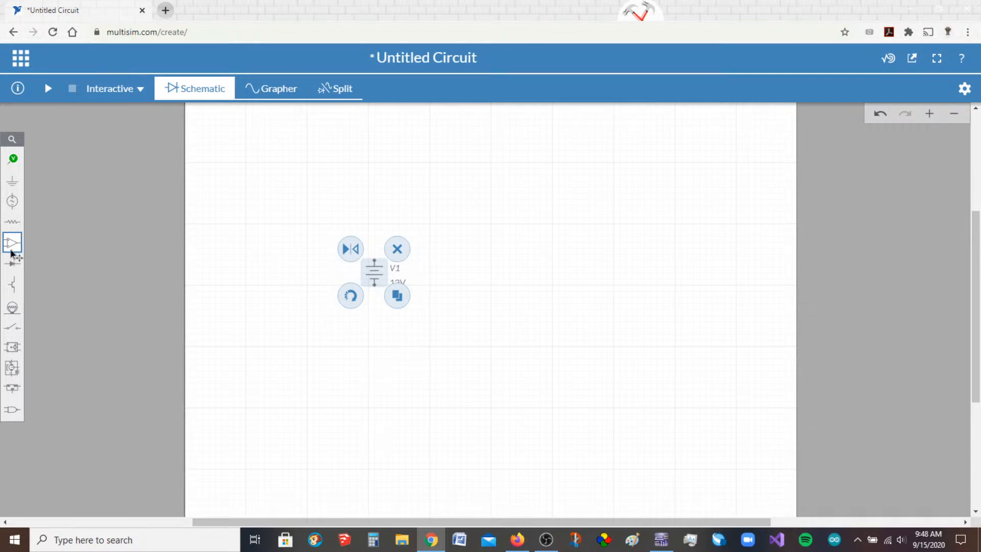
left_click(293, 365)
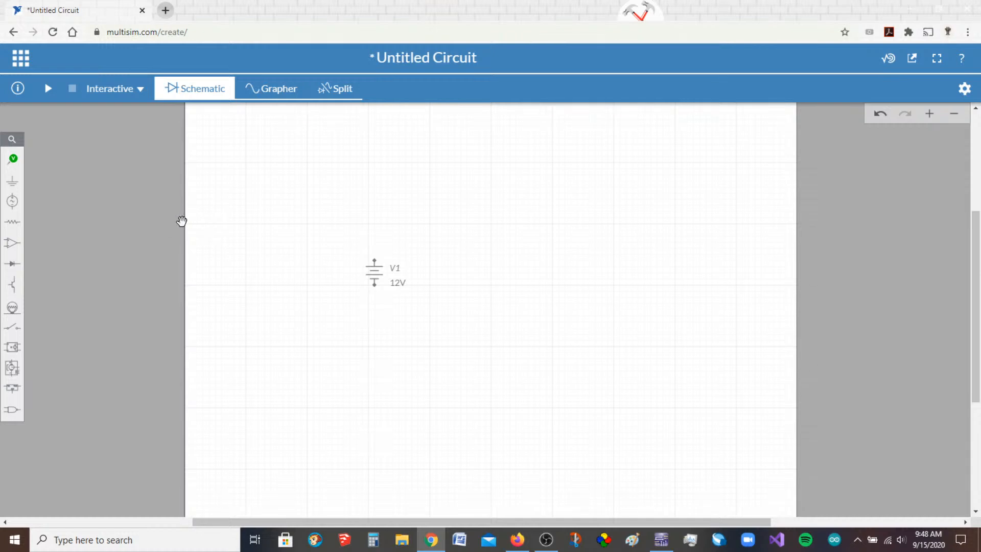
Step: Place a resistor above and to the right of the voltage source and duplicate it twice, forming the loop's far side and lower branch
left_click(12, 221)
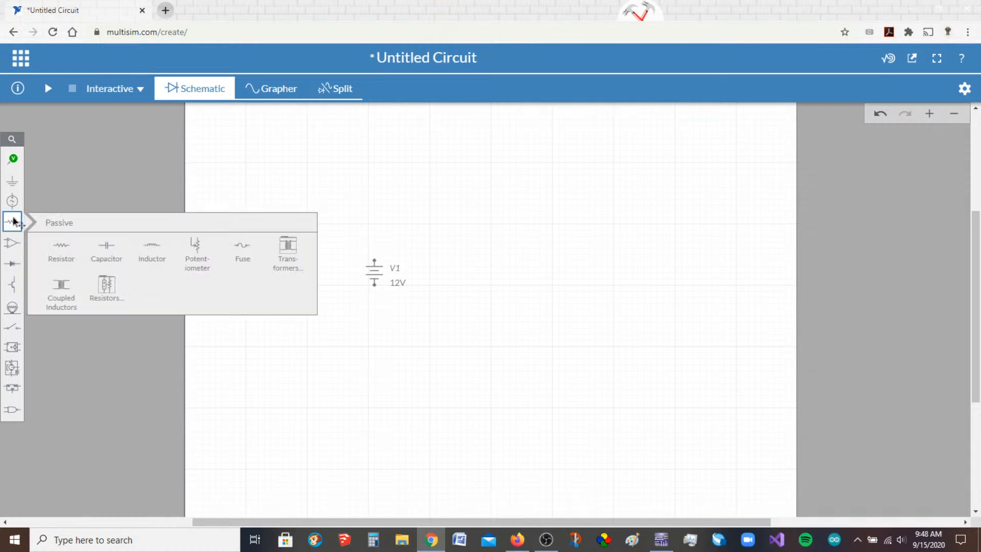
left_click(66, 249)
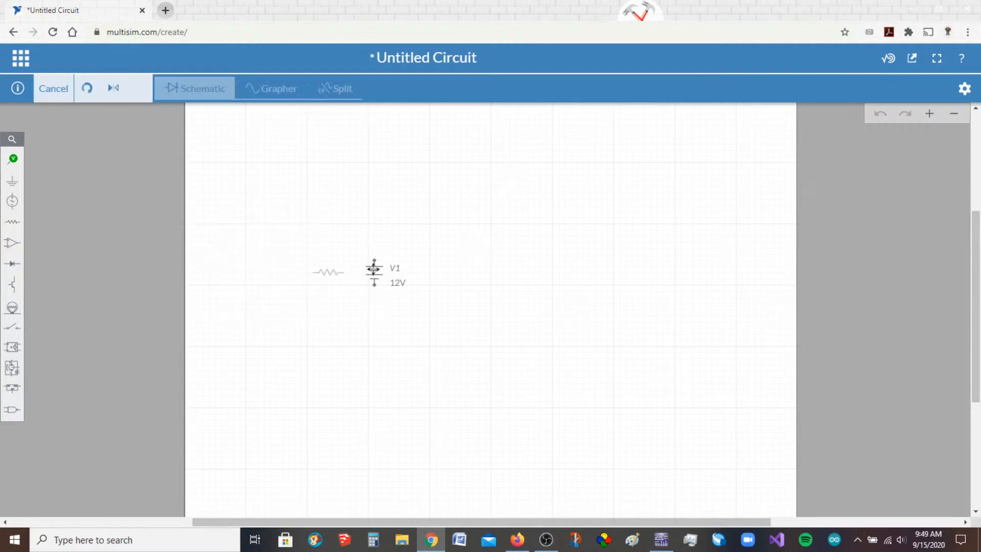
left_click(446, 235)
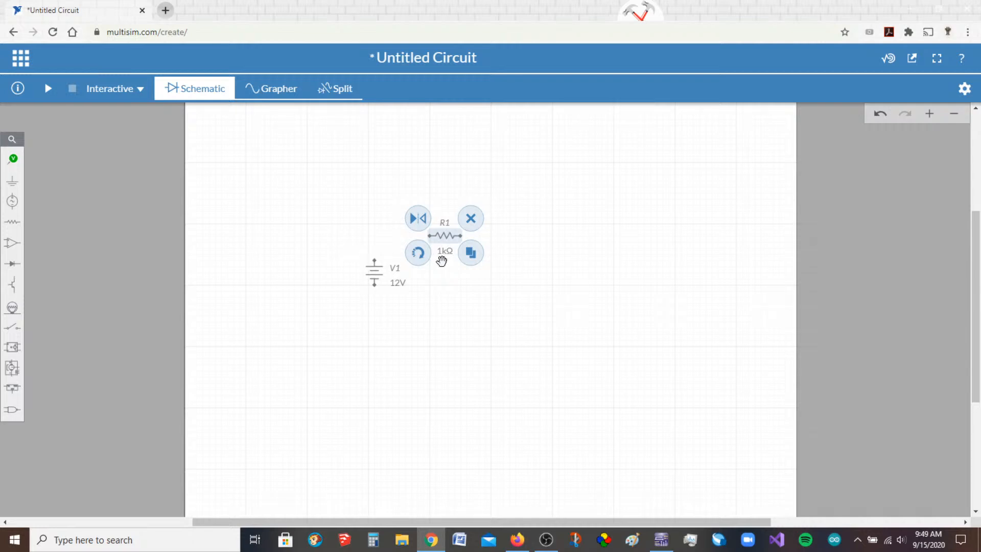
left_click(470, 255)
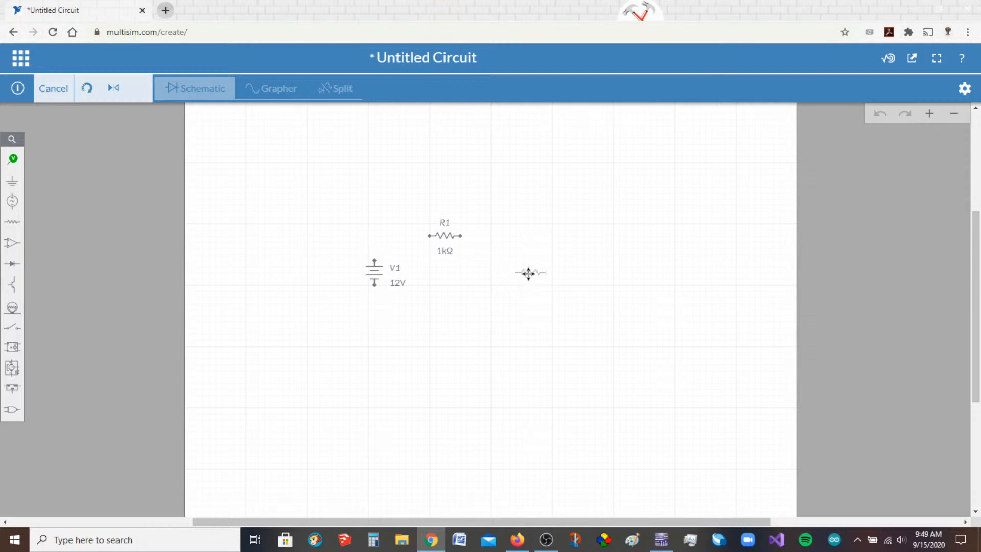
left_click(539, 313)
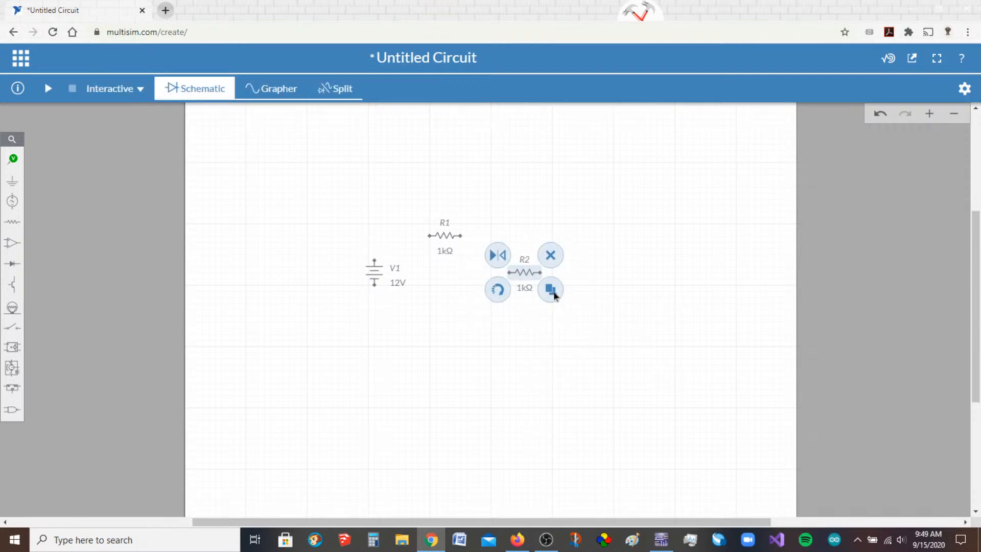
left_click(555, 295)
left_click(466, 331)
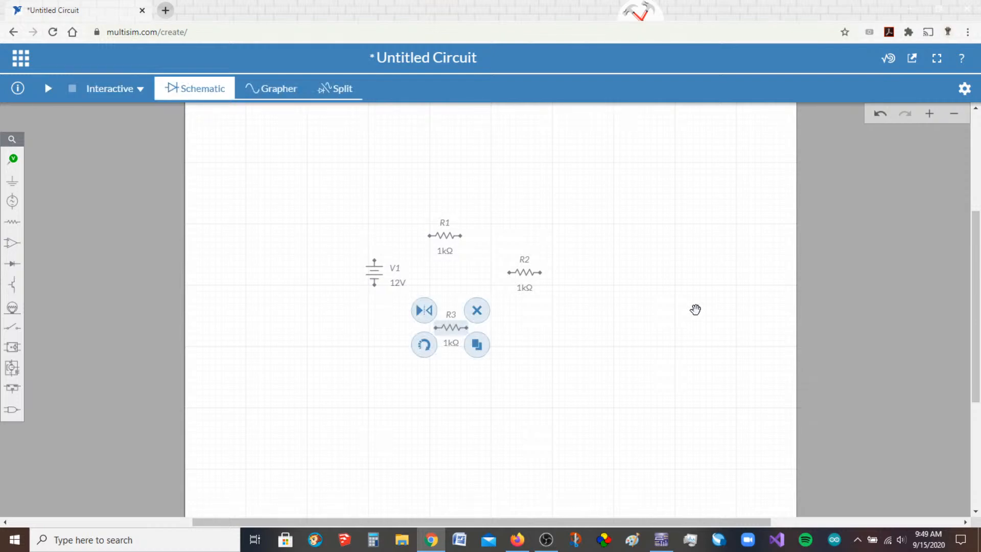
left_click(628, 320)
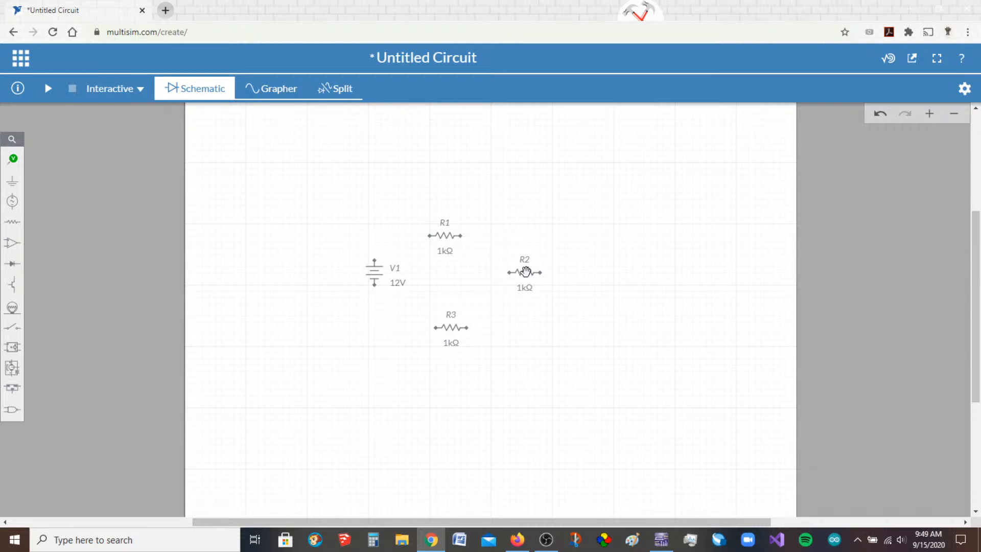
Step: Rotate resistor R2 to a vertical orientation
left_click(526, 271)
left_click(495, 293)
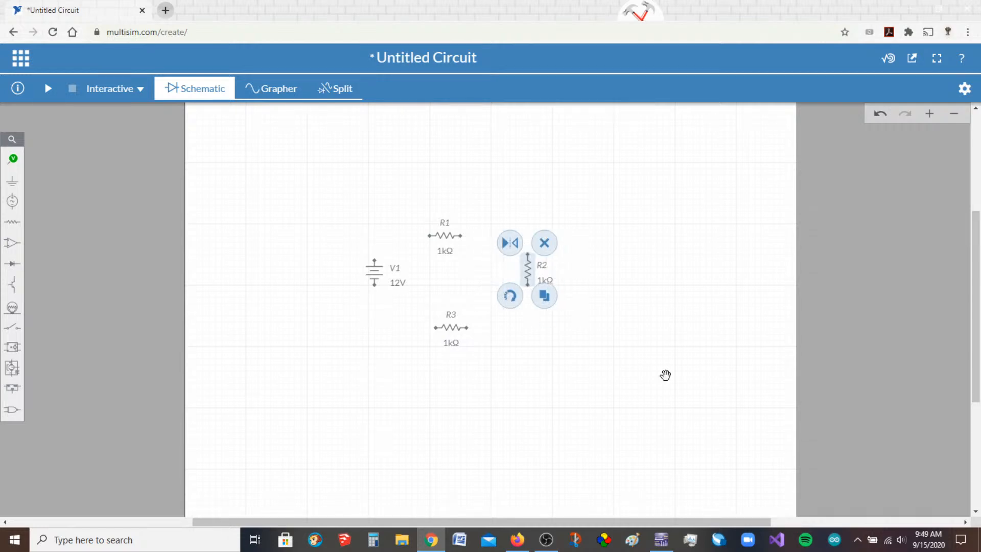
left_click(667, 373)
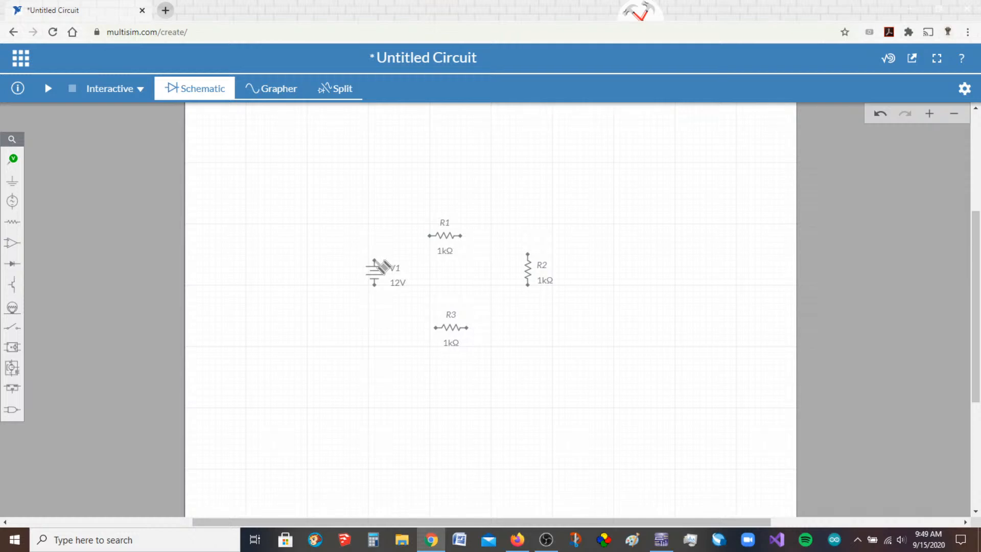
Step: Wire V1, R1, R2 and R3 together into a closed series loop
left_click(374, 260)
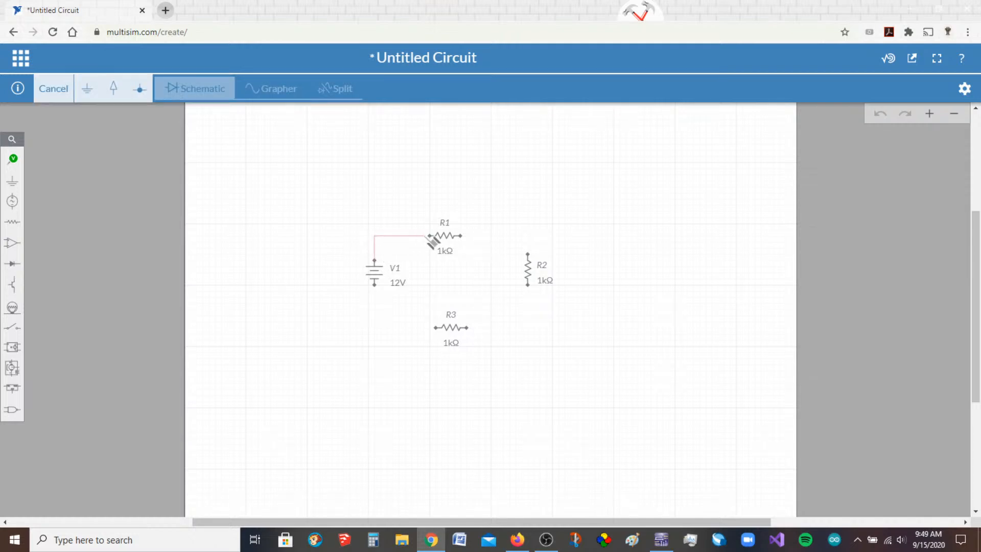
left_click(435, 236)
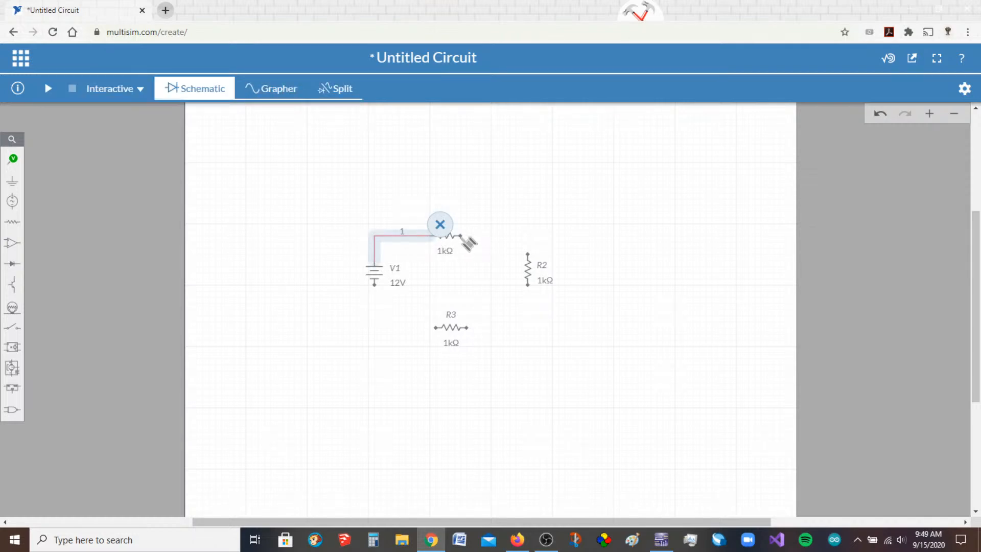
left_click(463, 236)
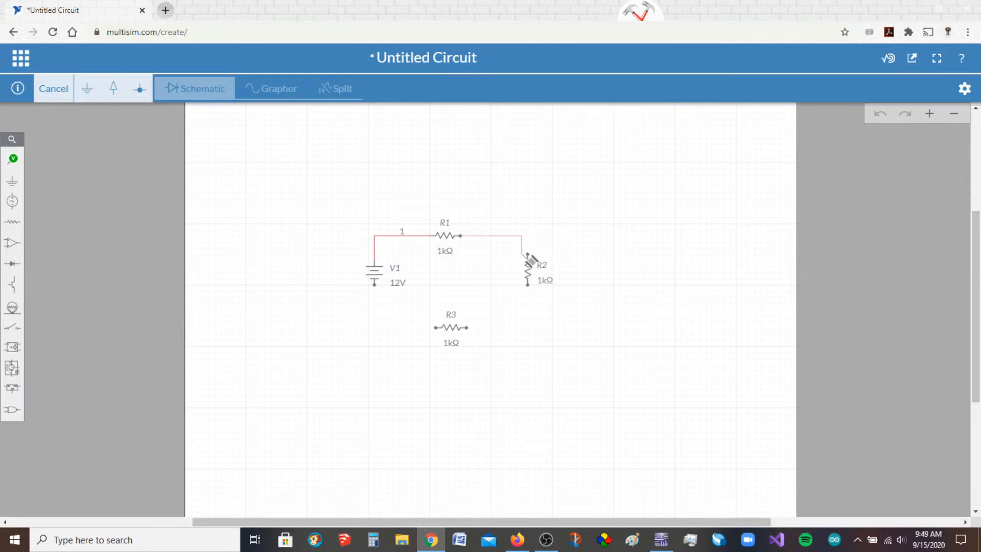
left_click(528, 253)
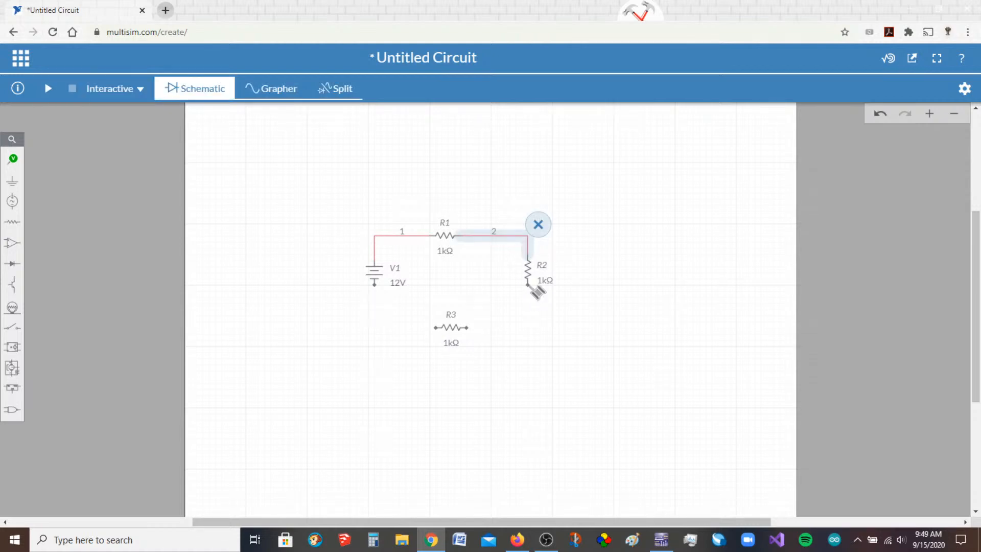
left_click(530, 285)
left_click(467, 328)
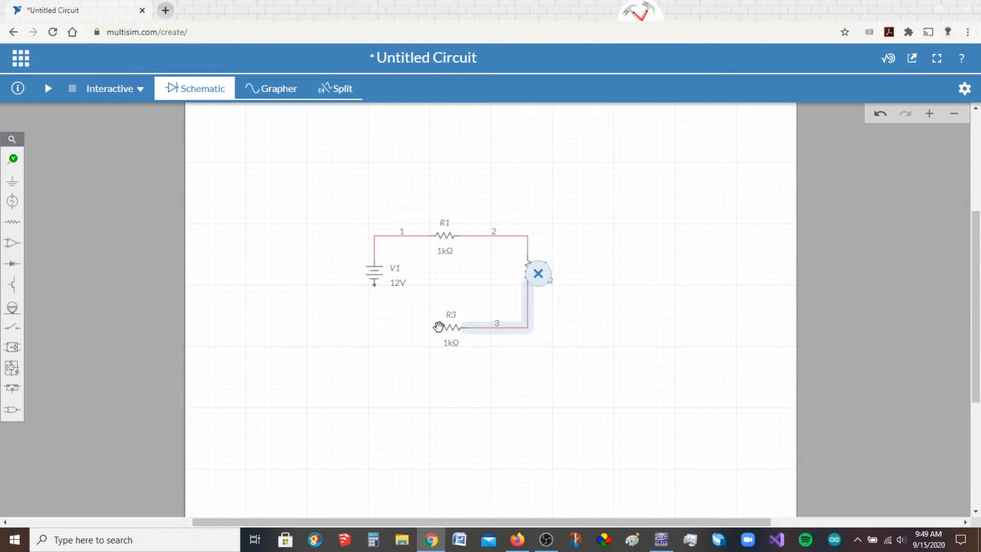
left_click(435, 328)
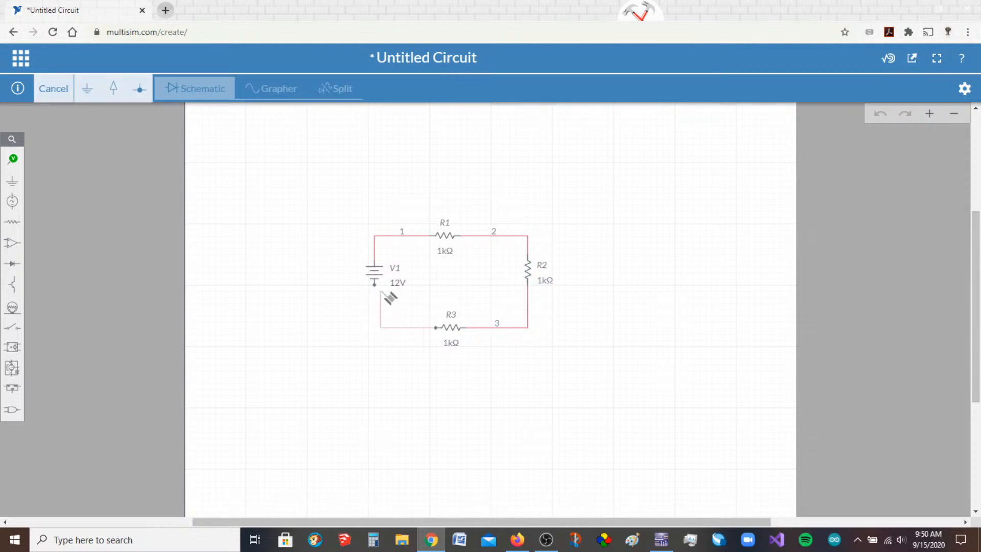
left_click(375, 285)
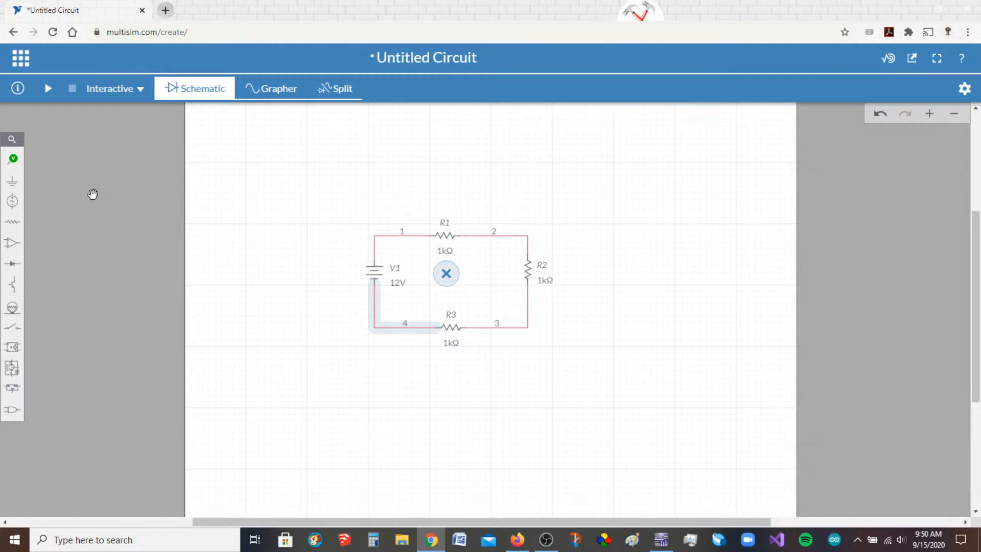
Step: Place a ground on the lower corner of the loop, where the wire from V1 turns toward R3
mouse_move(14, 190)
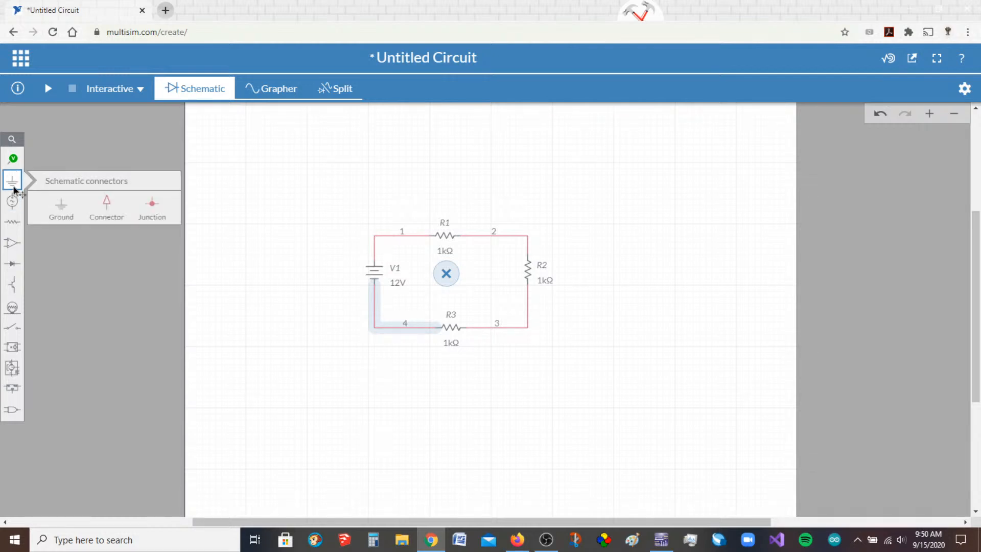
left_click(68, 210)
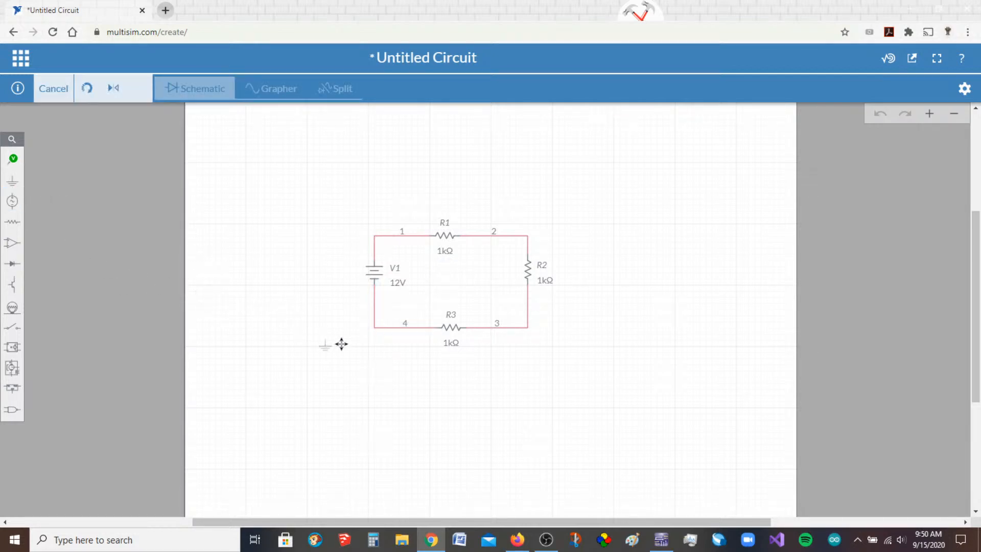
left_click(376, 332)
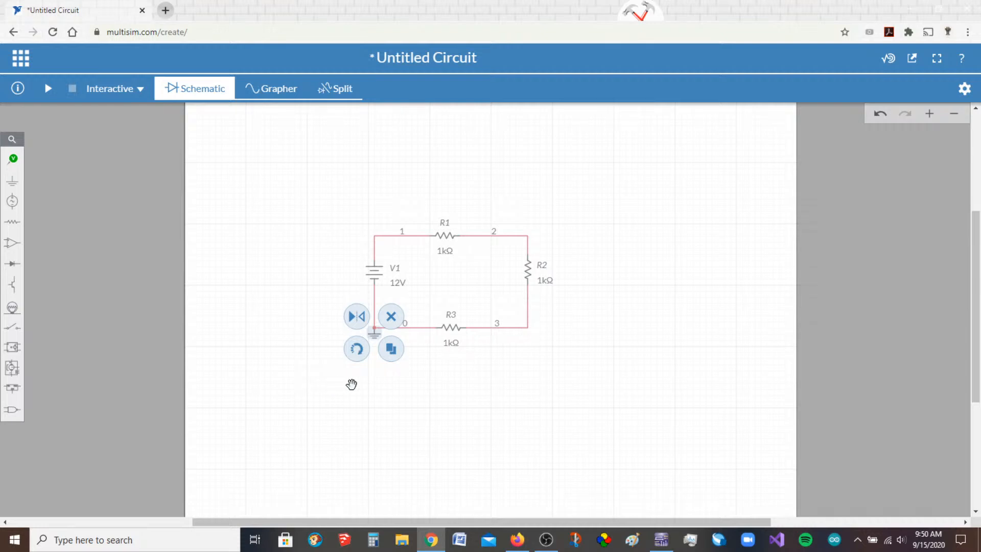
left_click(462, 394)
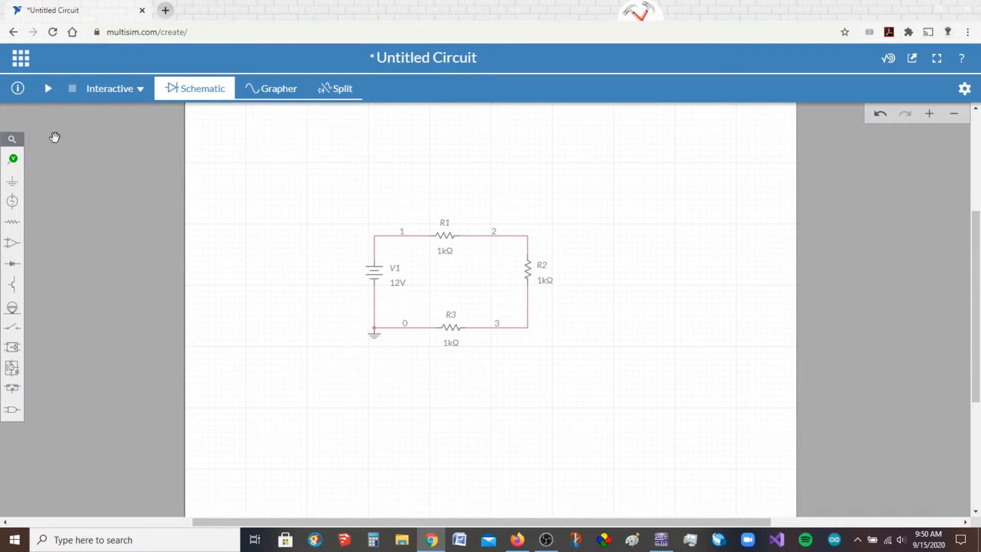
Step: Run the interactive simulation, check the Grapher view, and return to the schematic to stop the simulation
left_click(48, 88)
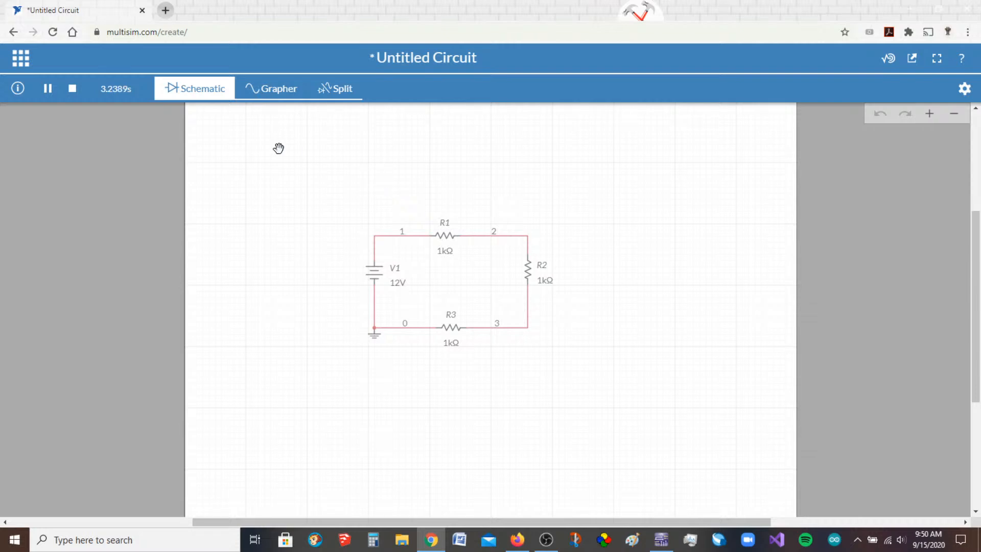
left_click(269, 89)
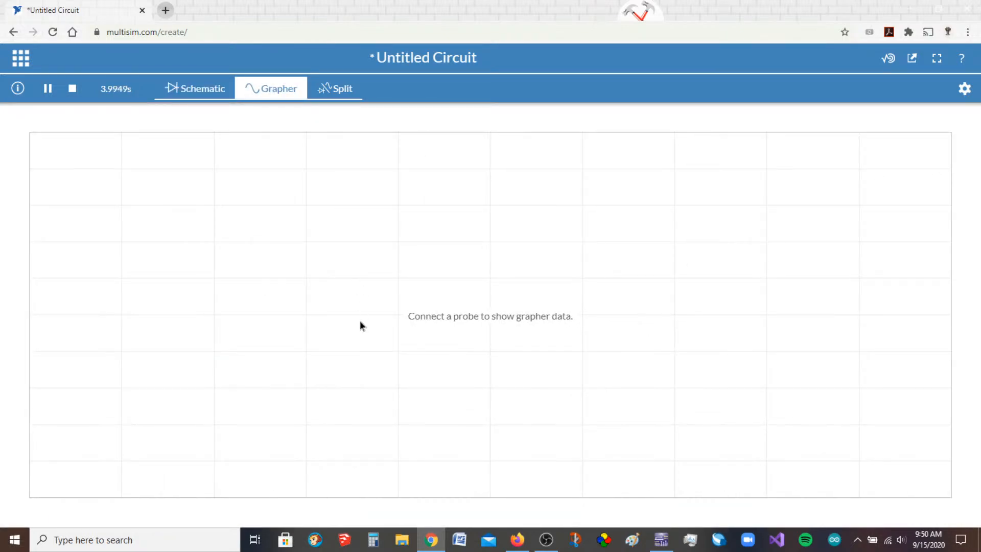
left_click(211, 95)
left_click(76, 90)
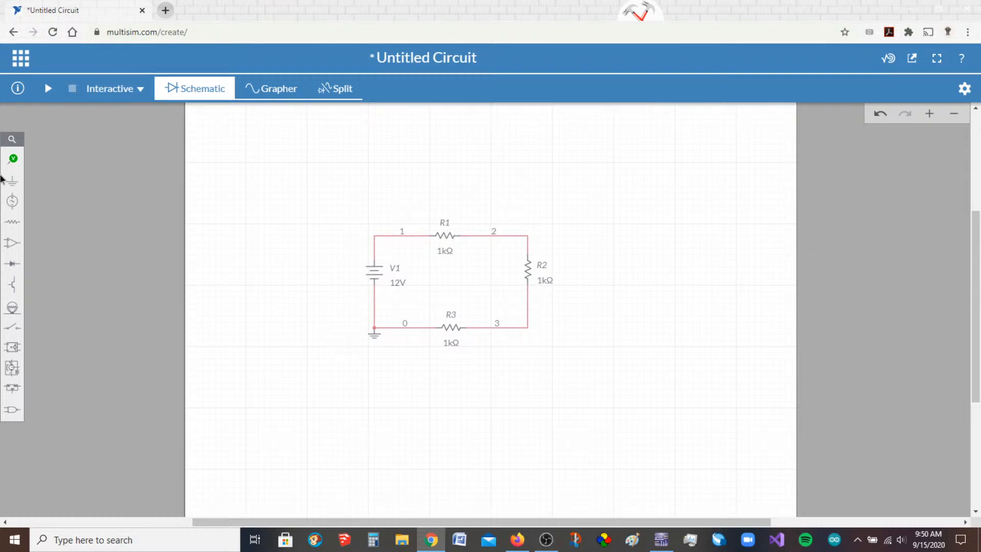
Step: Place a voltage probe on the wire just above V1's upper terminal
left_click(12, 159)
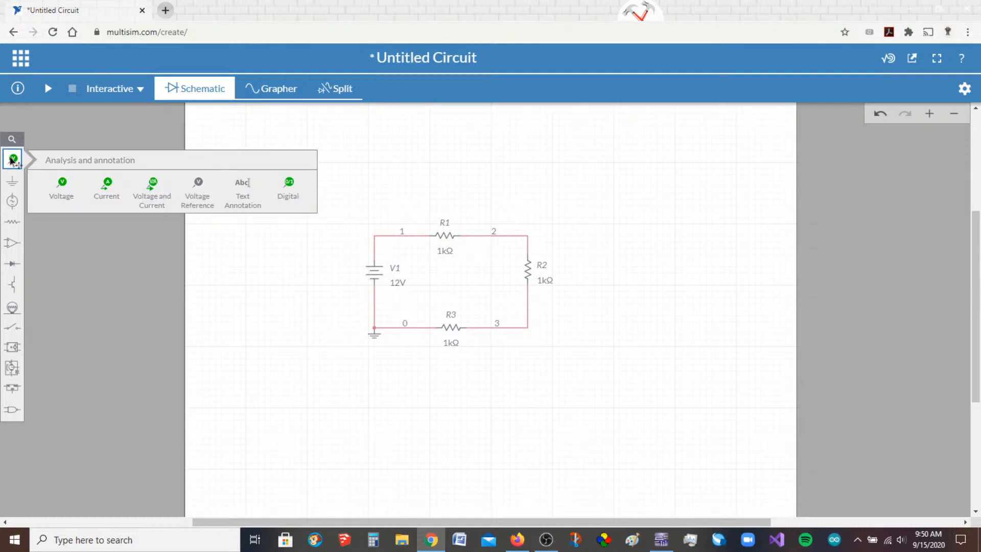
left_click(59, 188)
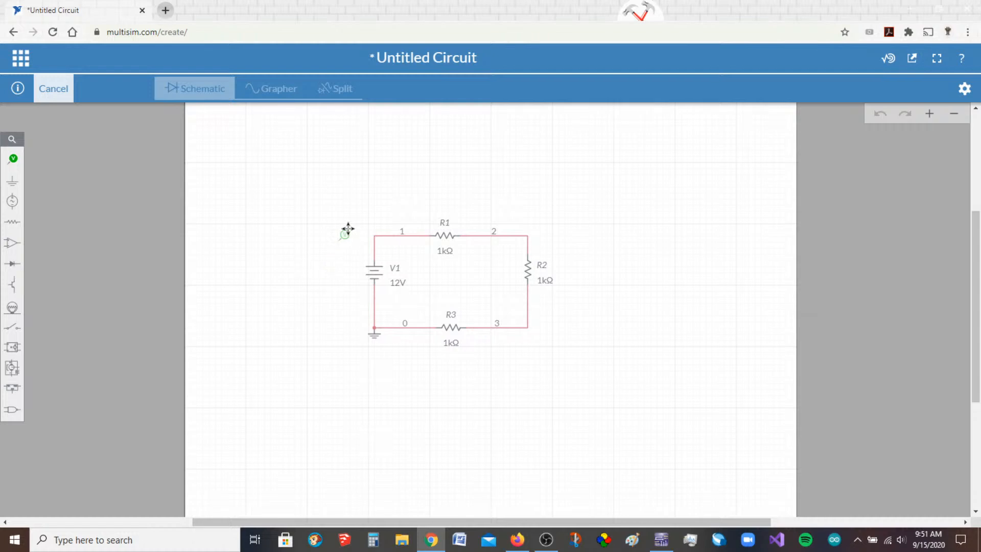
left_click(385, 245)
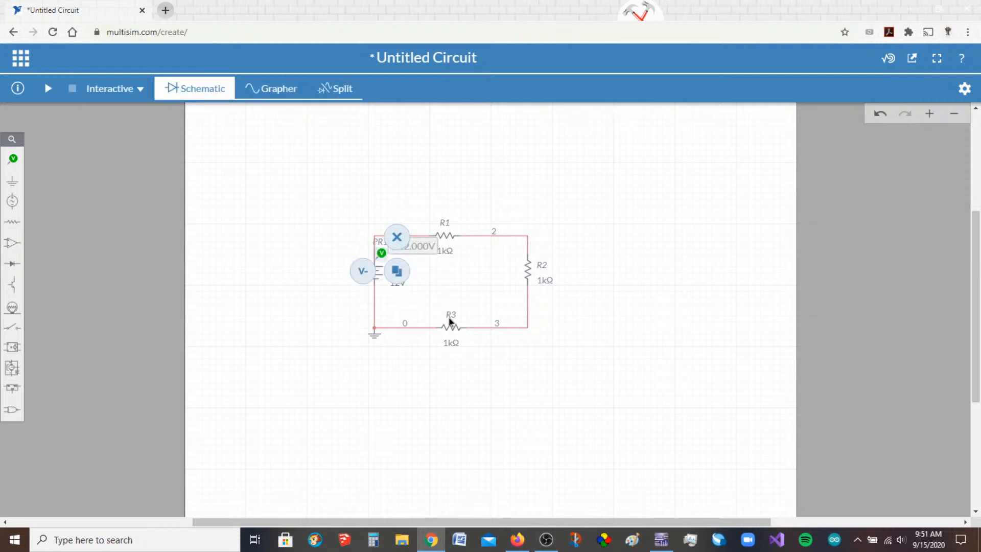
left_click(258, 190)
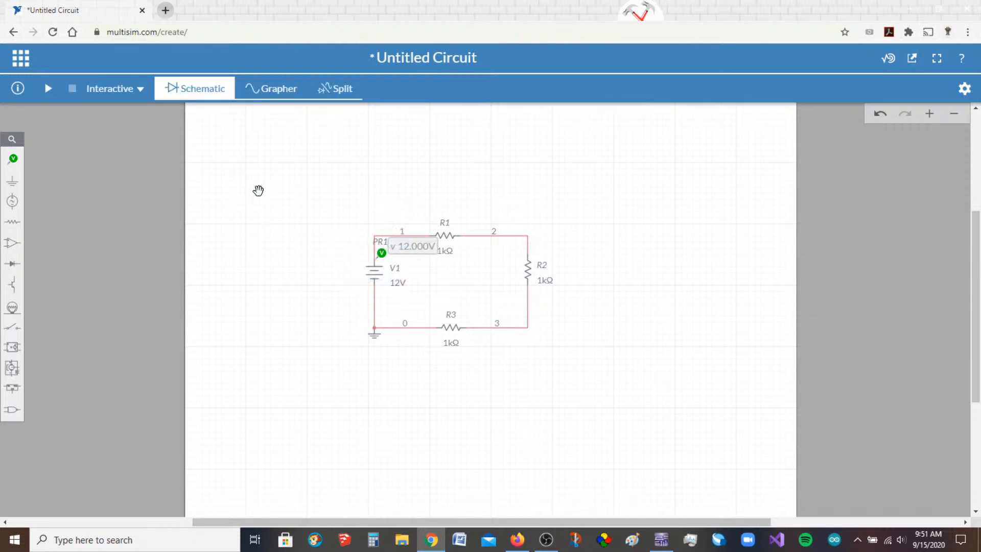
Step: Add a second voltage probe on the wire above R2 and place its voltage reference on the wire below R2
left_click(16, 161)
left_click(62, 189)
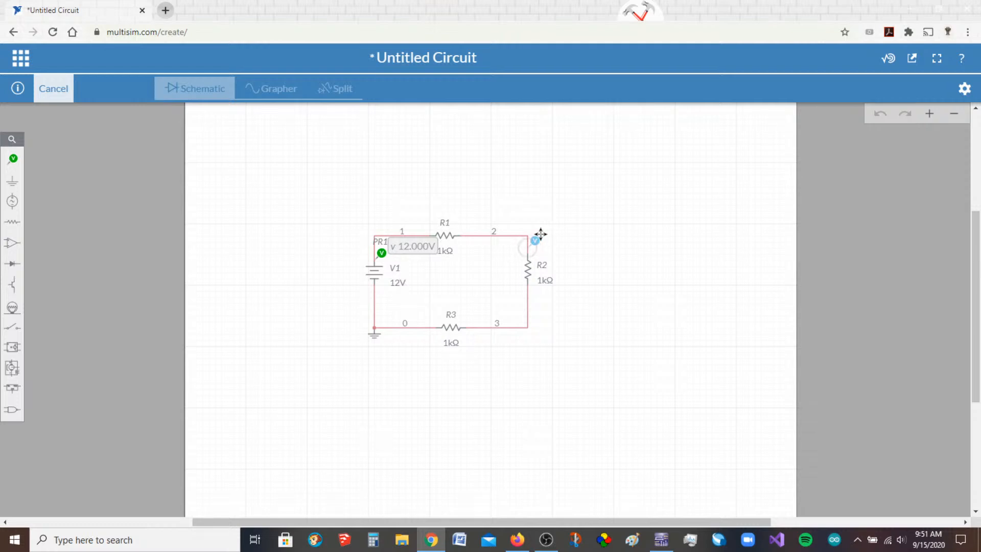
left_click(541, 234)
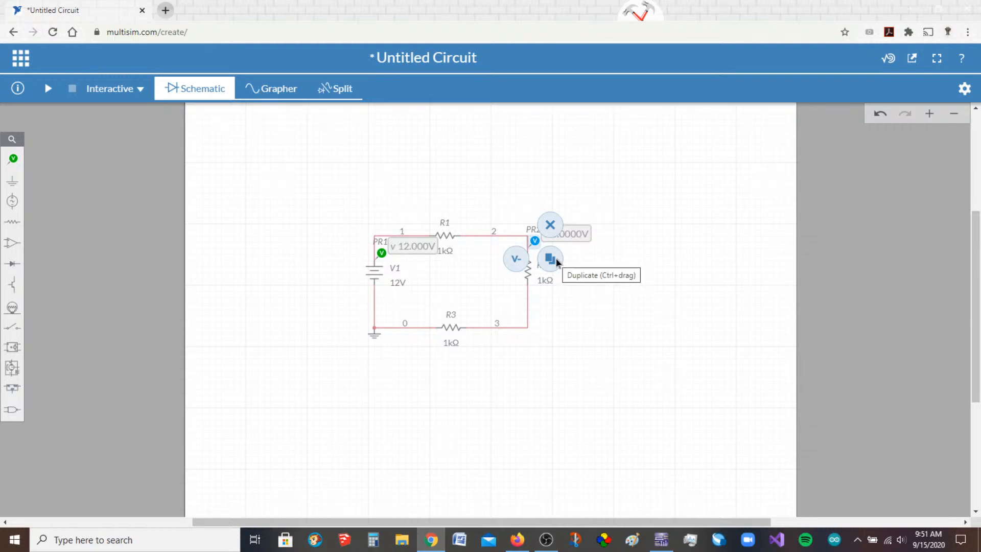
left_click(516, 262)
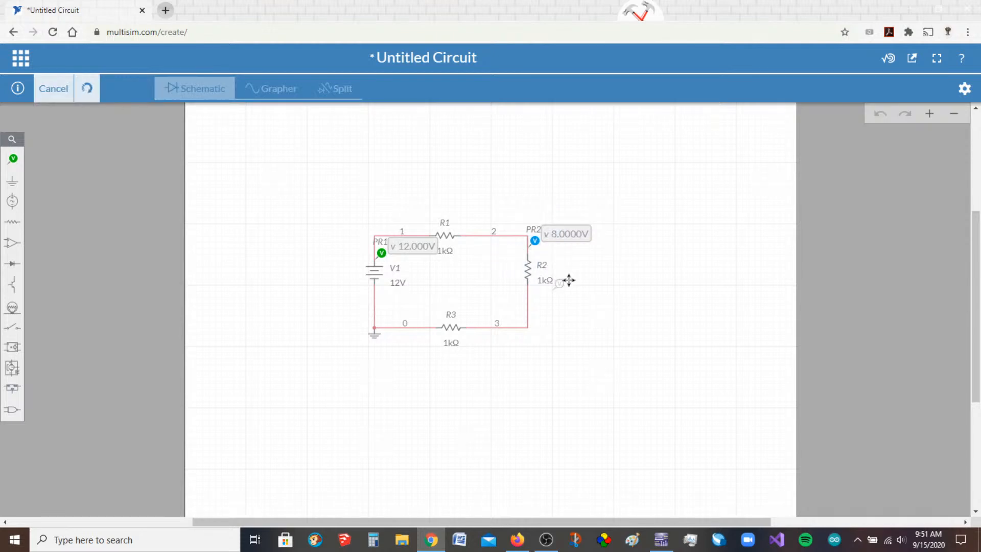
left_click(542, 300)
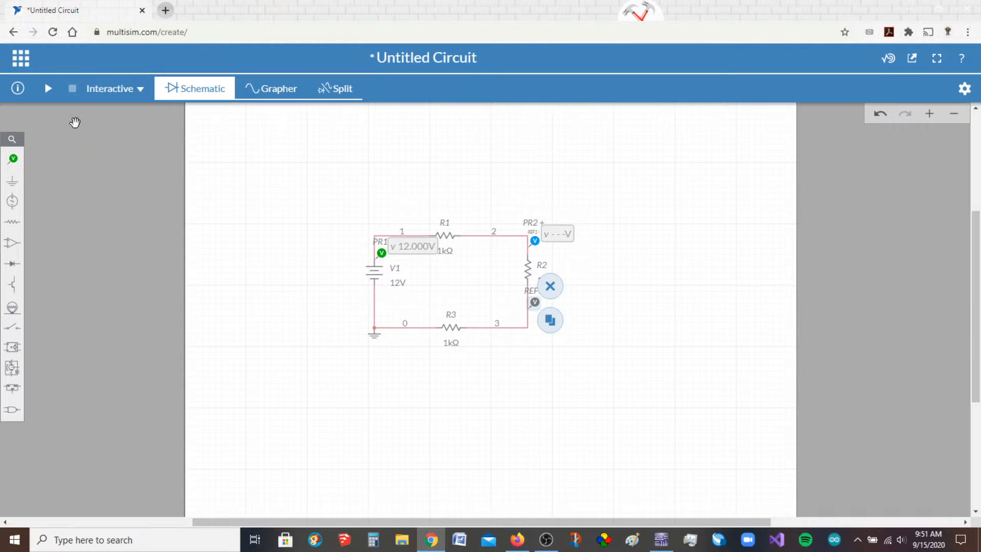
Step: Run the interactive simulation and inspect the PR1 and PR2 voltage traces in the Grapher
left_click(50, 90)
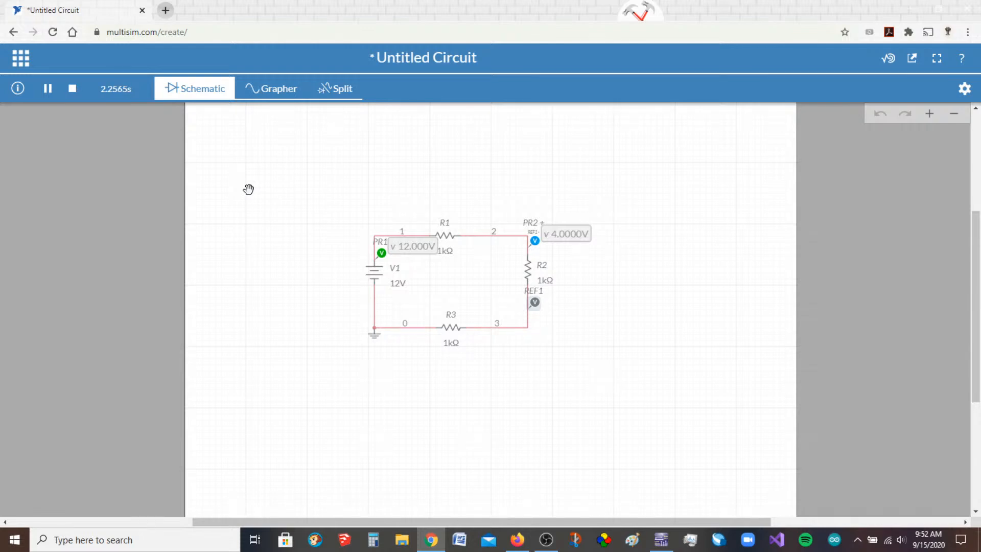
left_click(274, 97)
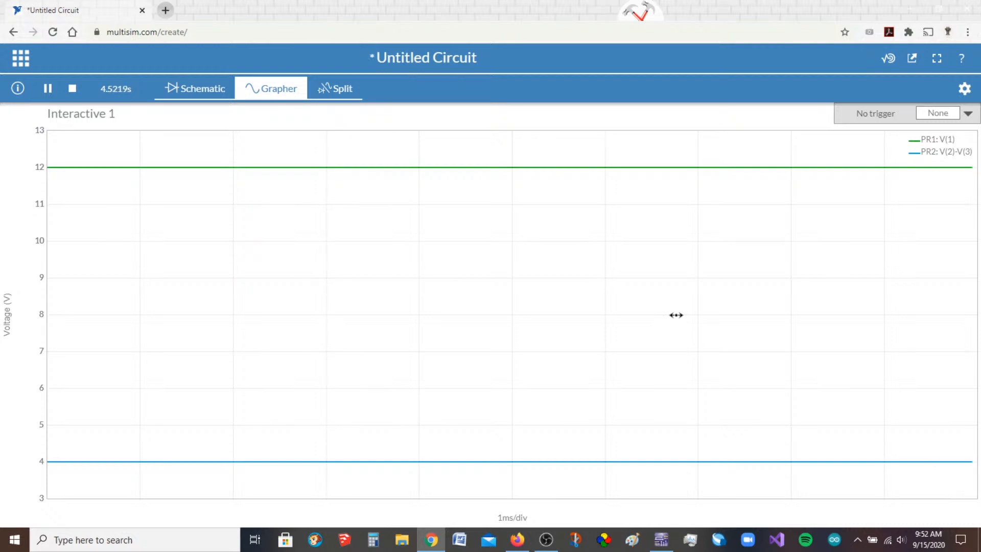
mouse_move(47, 166)
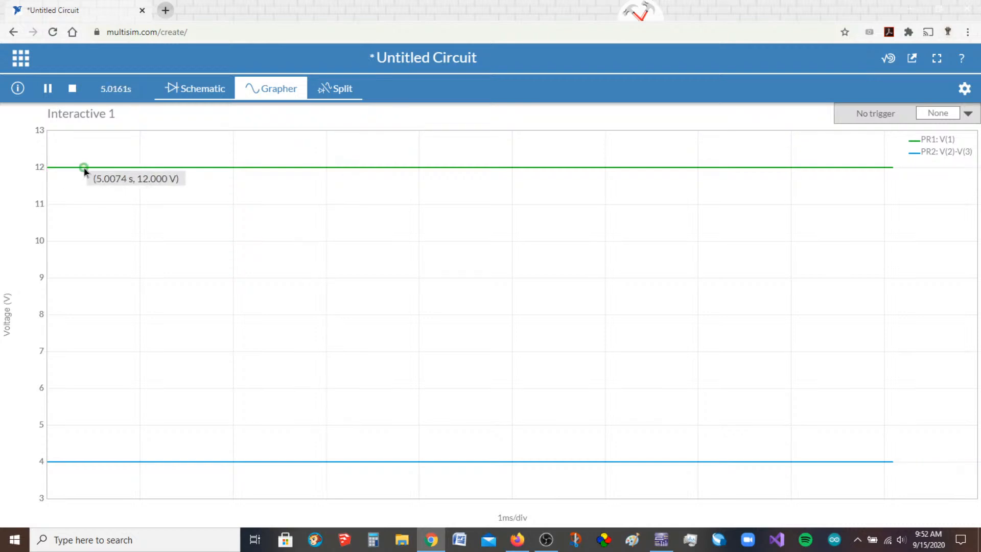
mouse_move(80, 463)
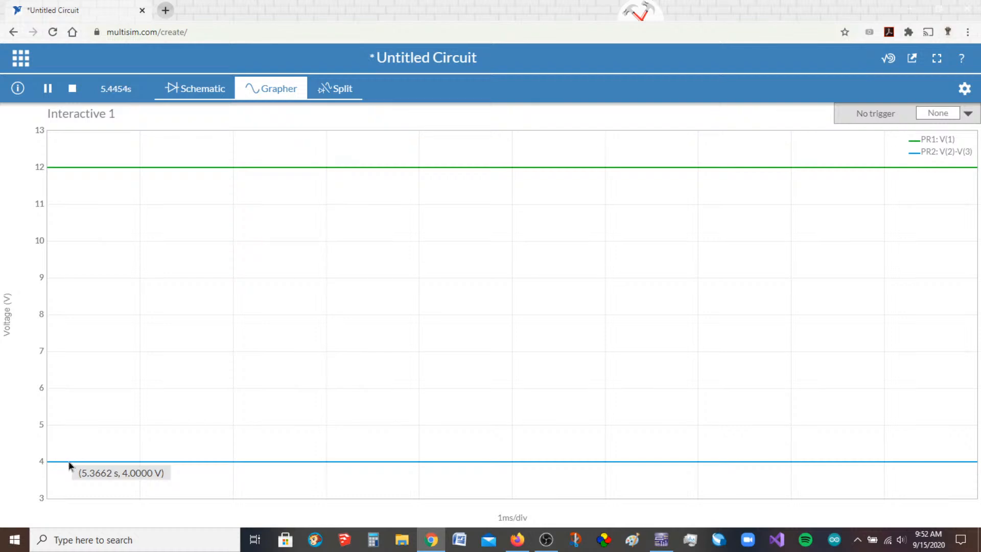
Step: Compare the probe voltages in the schematic and Grapher views, ending in the schematic with the simulation stopped
left_click(200, 90)
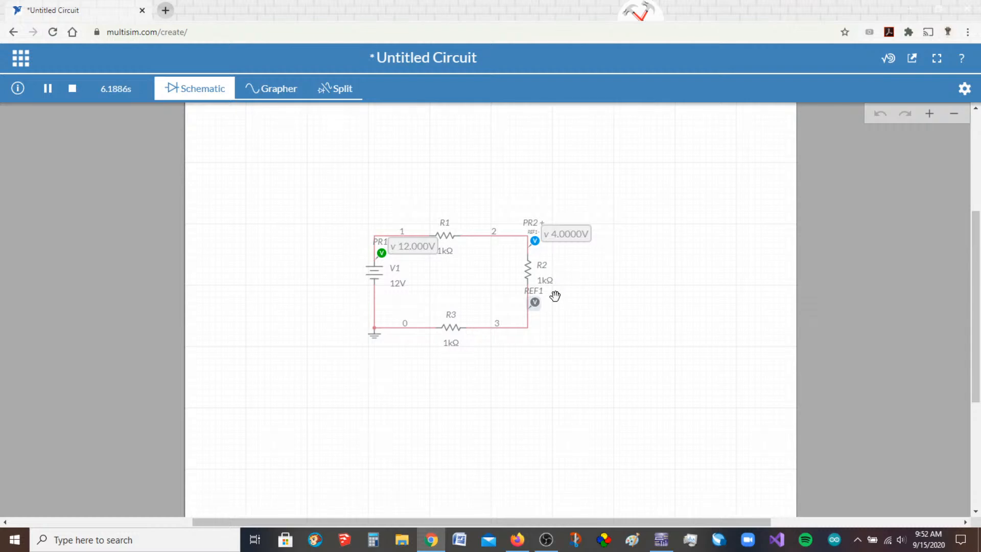
left_click(274, 92)
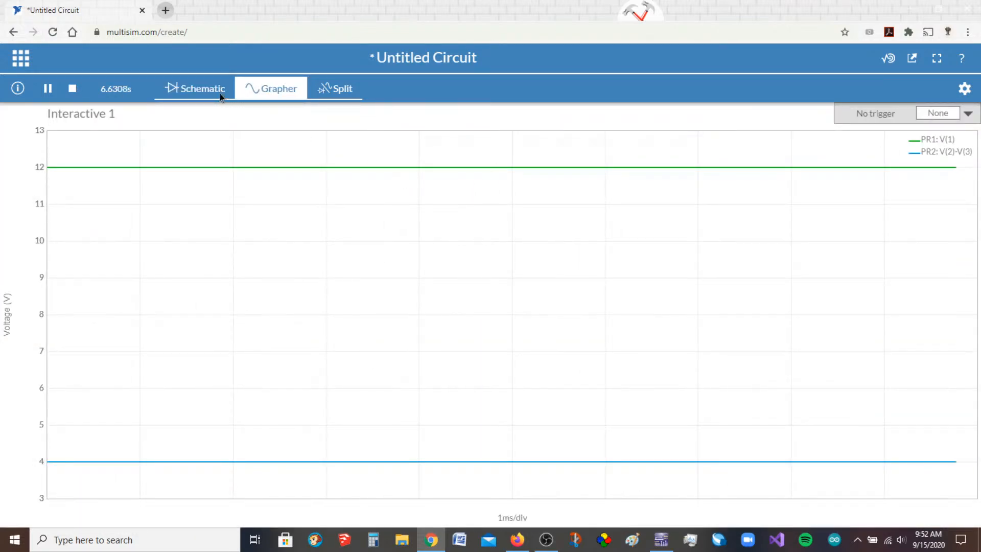
left_click(180, 91)
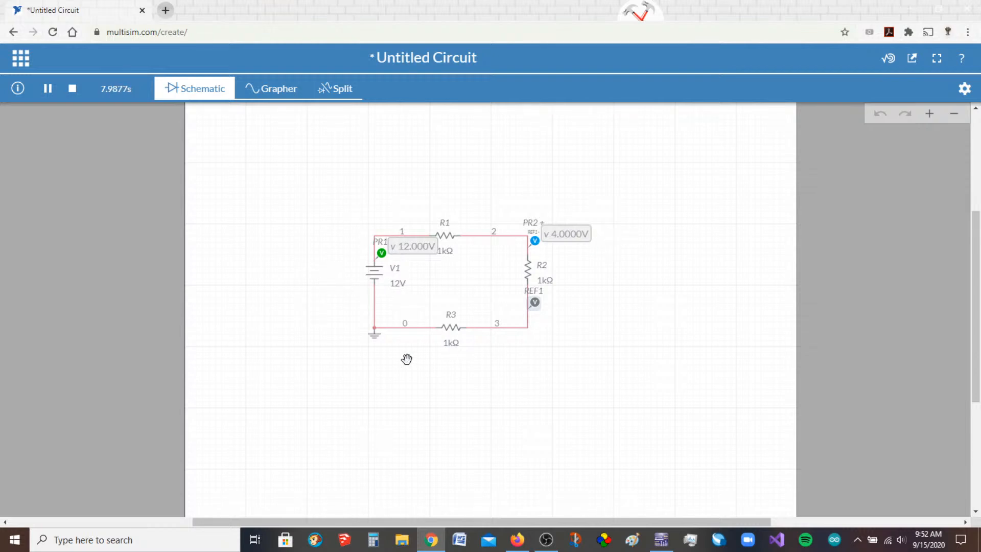
left_click(72, 89)
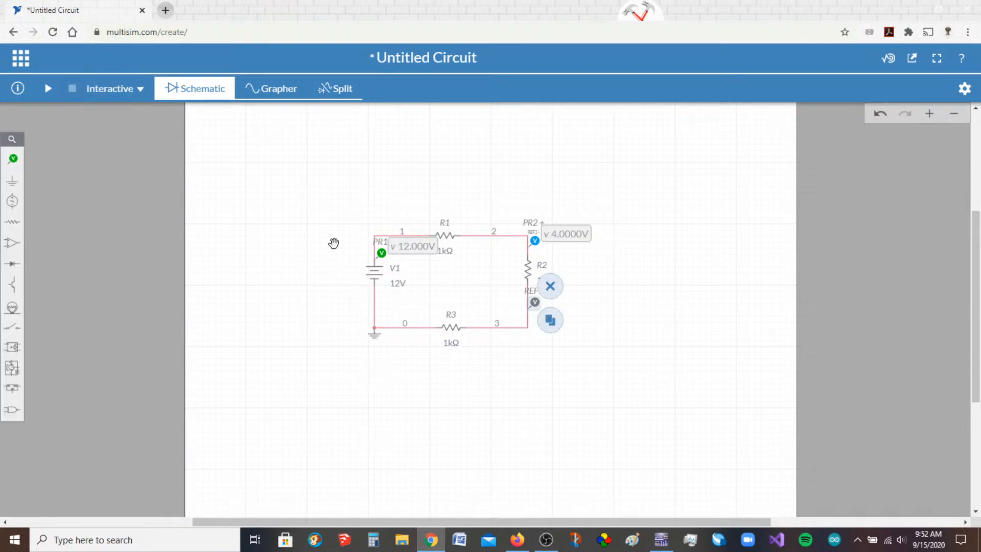
Step: Place a current probe on the wire between R1 and R2, just after R1
left_click(20, 161)
left_click(113, 193)
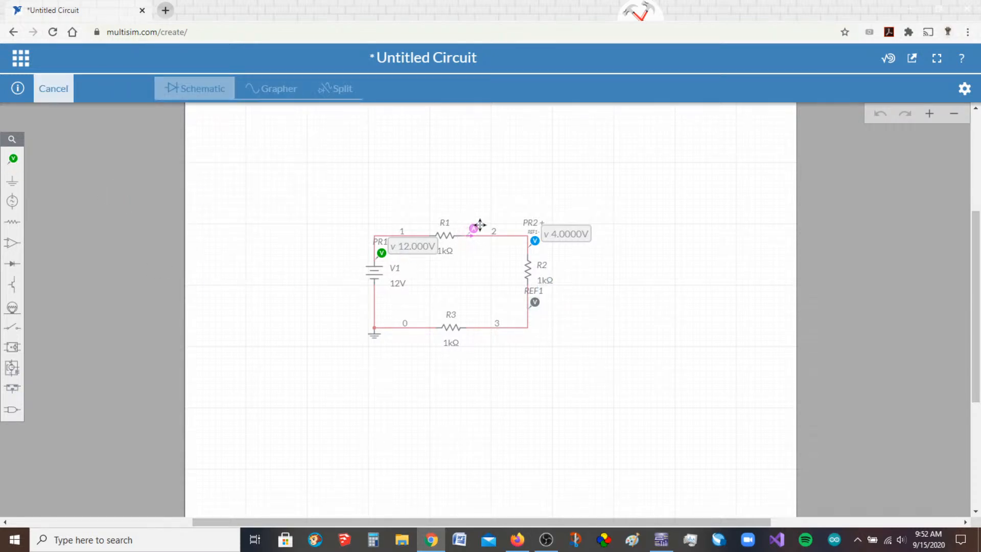
left_click(480, 225)
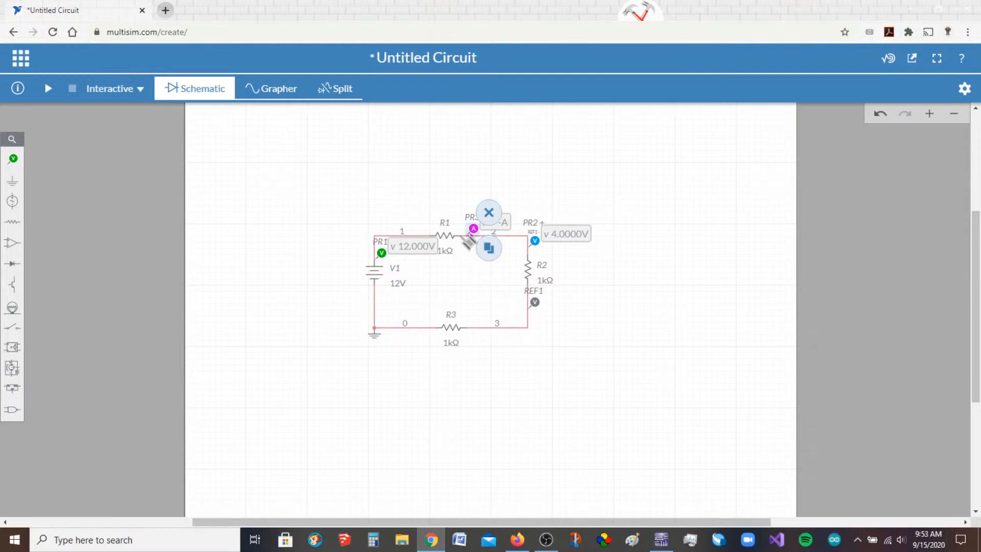
left_click(608, 177)
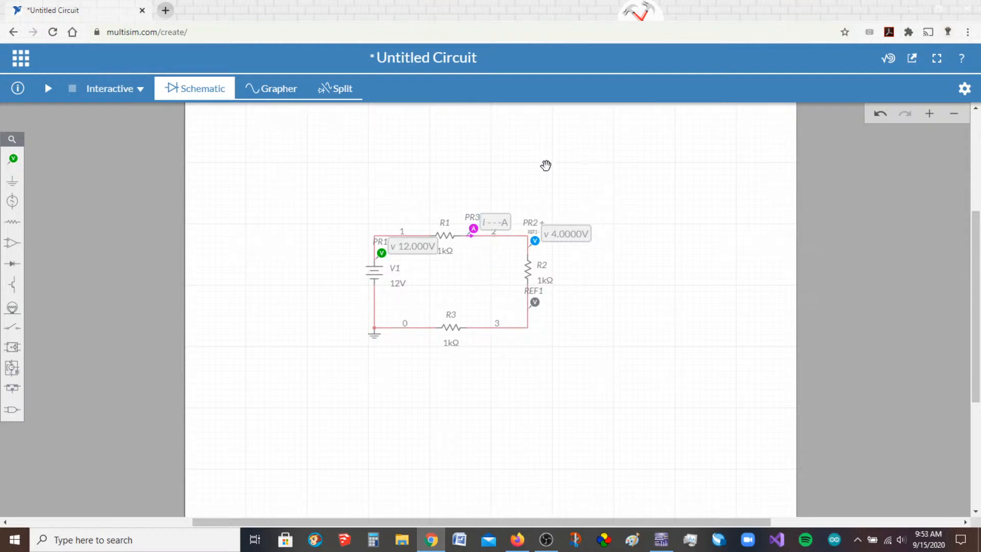
Step: Run the interactive simulation to read the circuit current at the new probe, and stop it
left_click(45, 89)
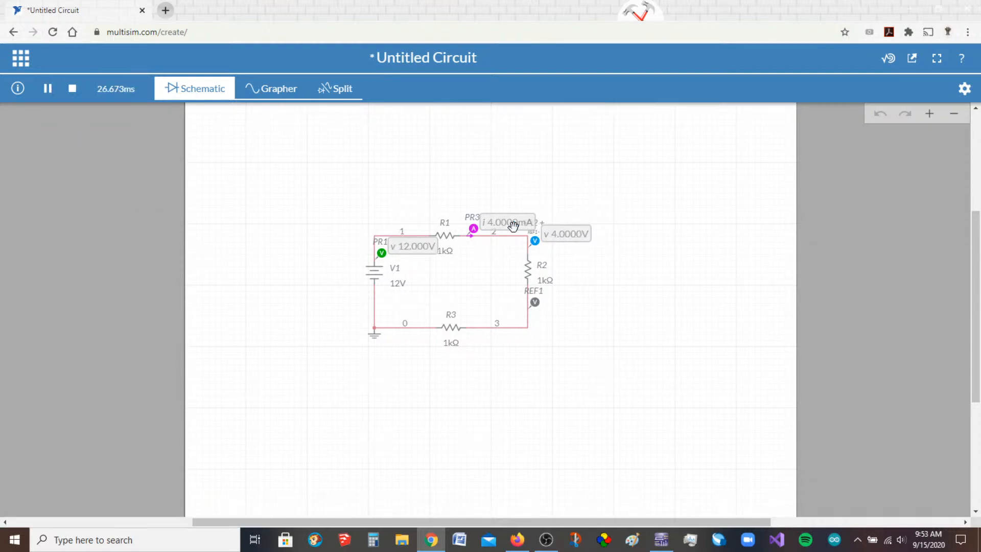
mouse_move(513, 226)
left_mouse_down()
mouse_move(495, 191)
mouse_move(518, 237)
left_mouse_up()
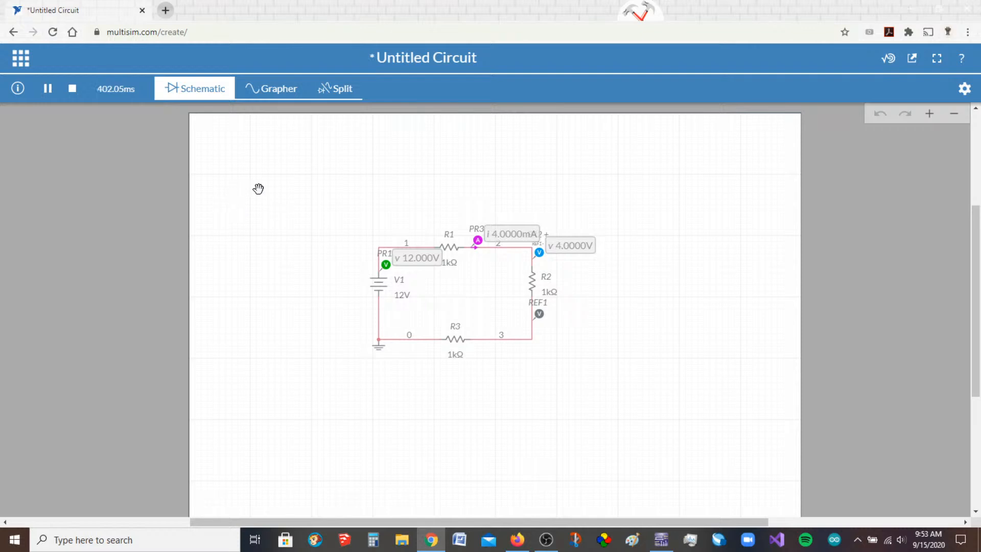
left_click(72, 88)
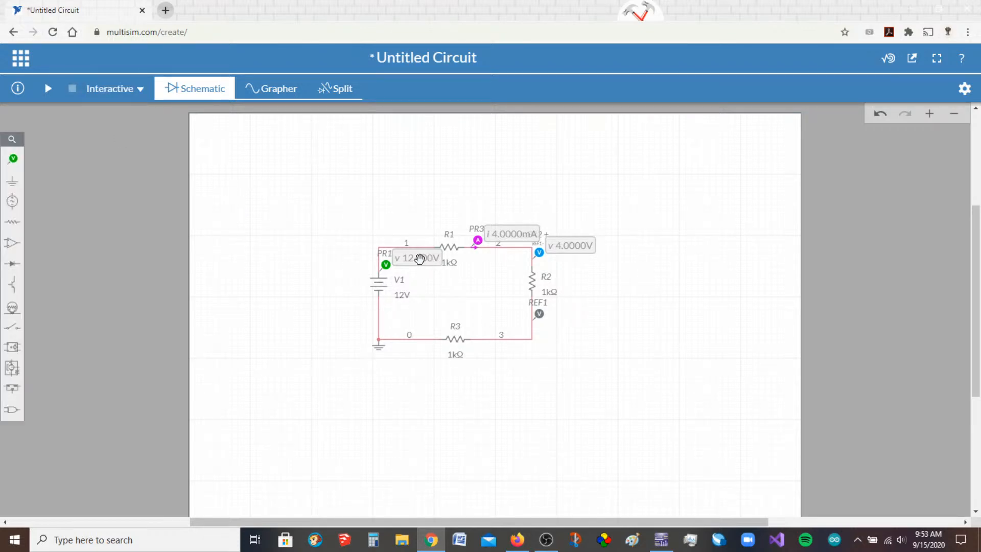
Step: Delete the voltage probes PR1 and PR2, the current probe PR3, and the voltage reference REF1 from the circuit
left_click(425, 281)
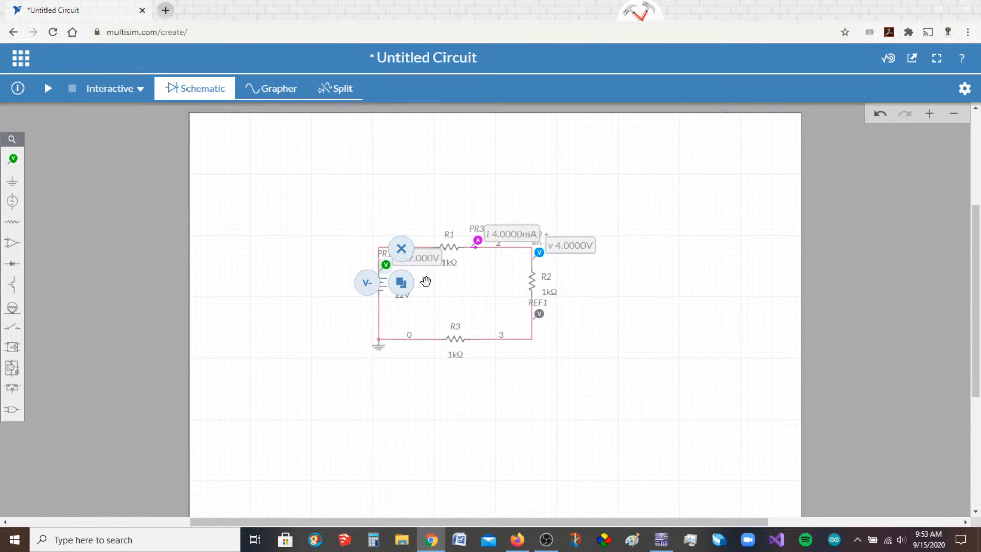
left_click(401, 250)
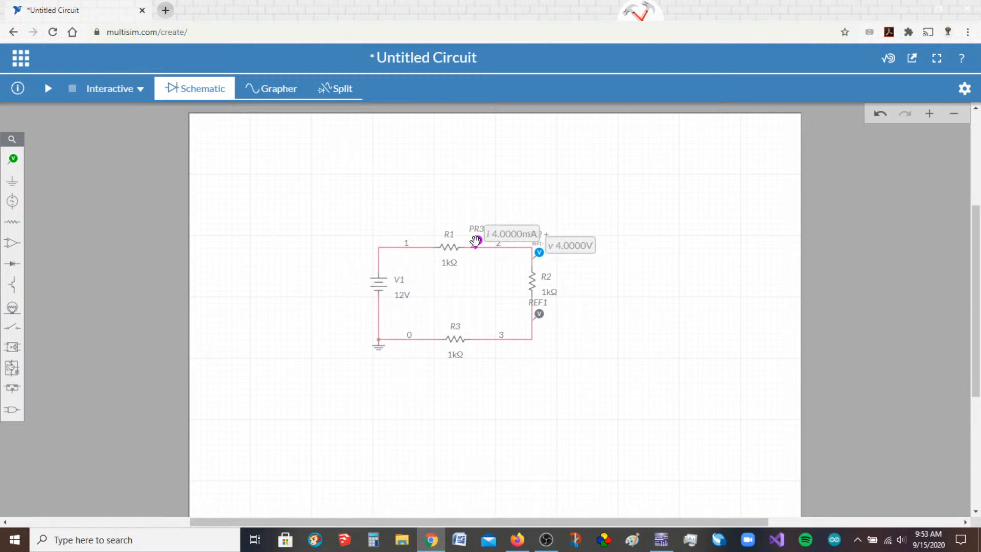
left_click(476, 241)
left_click(493, 224)
left_click(539, 252)
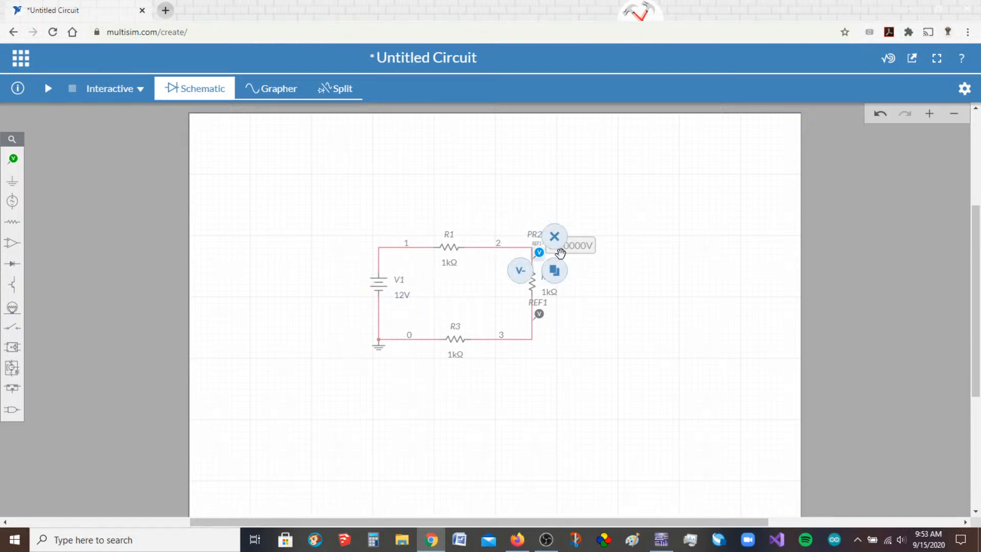
left_click(556, 235)
left_click(539, 313)
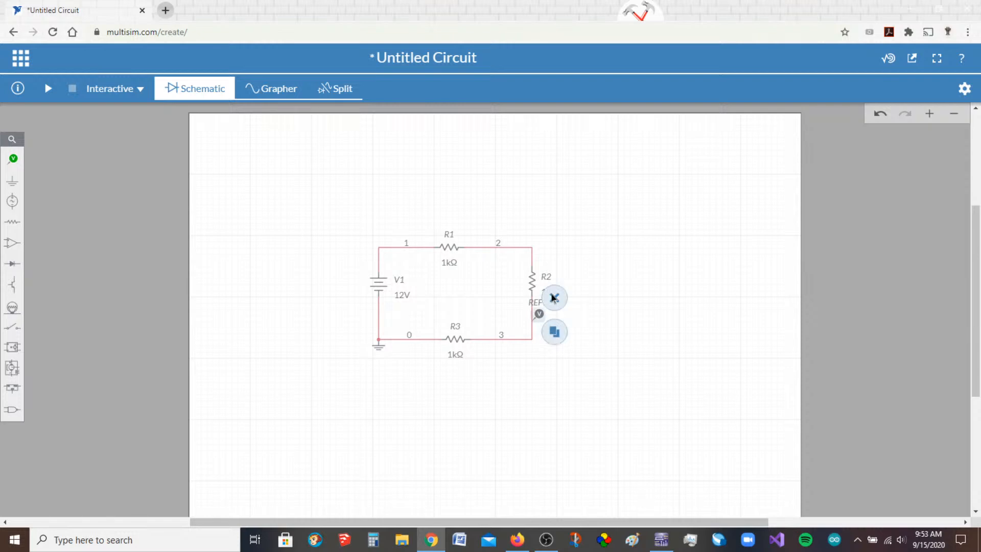
left_click(555, 296)
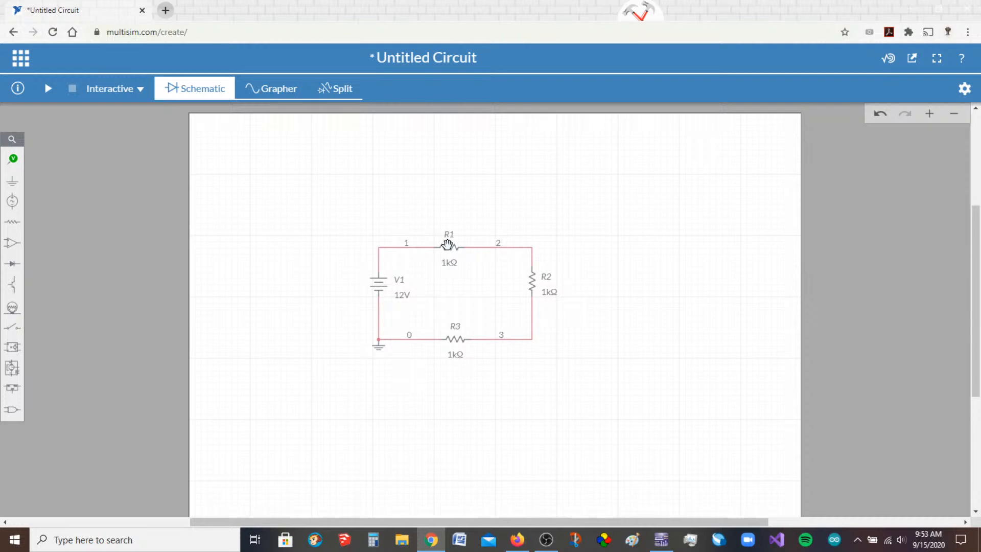
Step: Set the voltage of source V1 to 9.5 V
left_click(448, 245)
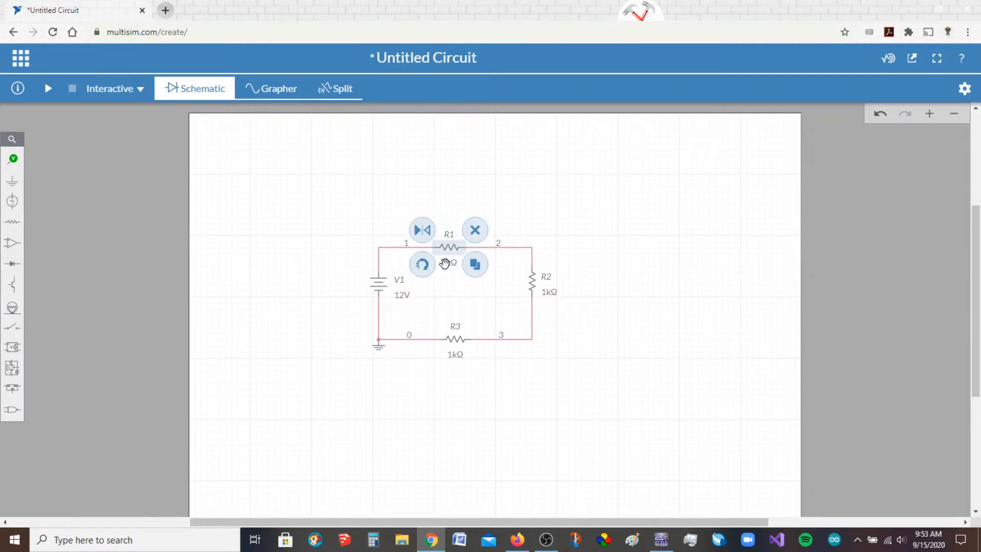
left_click(587, 198)
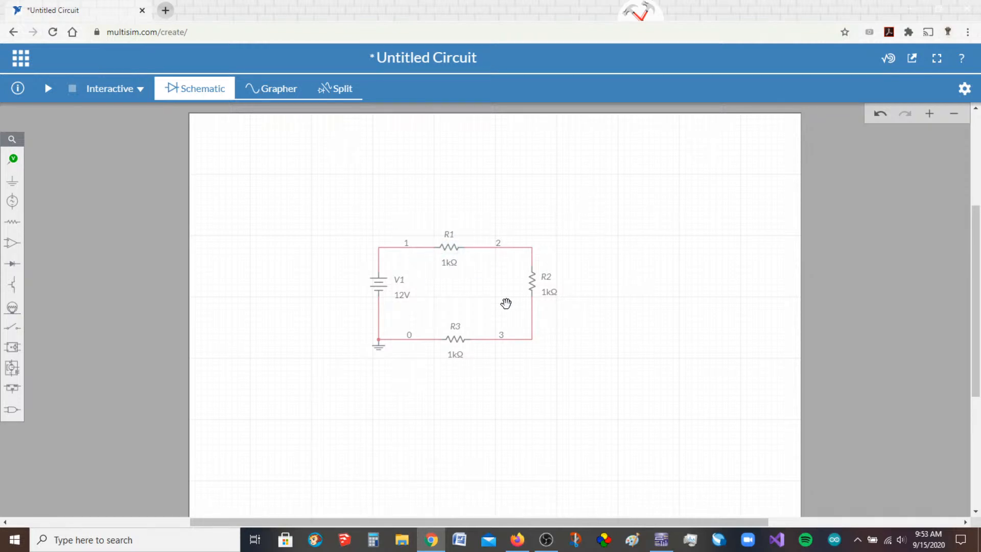
left_click(401, 300)
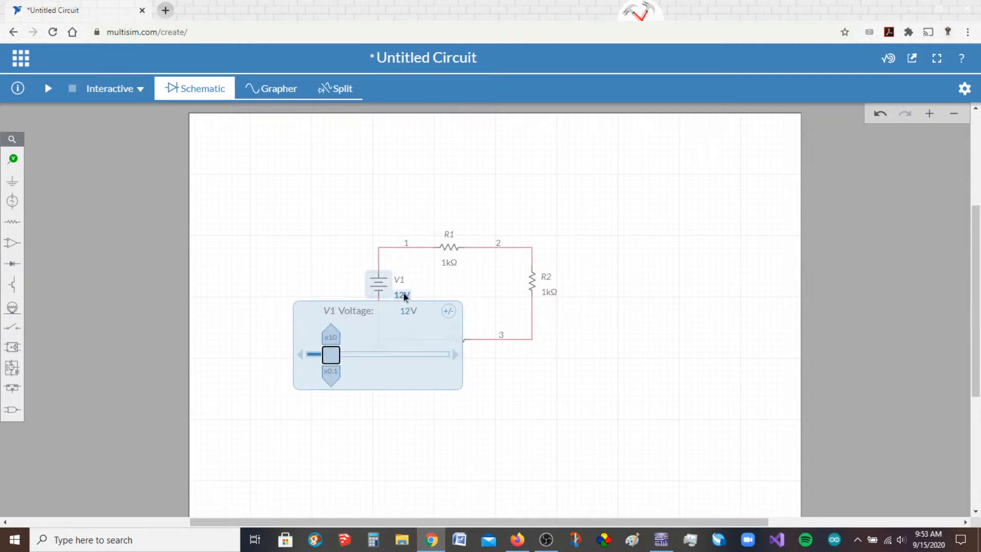
mouse_move(333, 361)
left_mouse_down()
mouse_move(432, 357)
mouse_move(313, 363)
left_mouse_up()
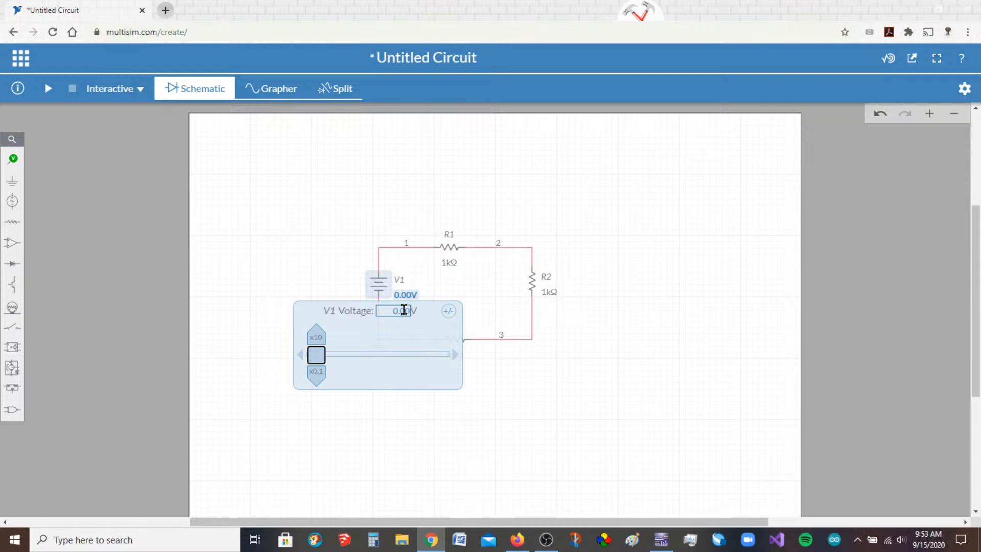
left_click(403, 309)
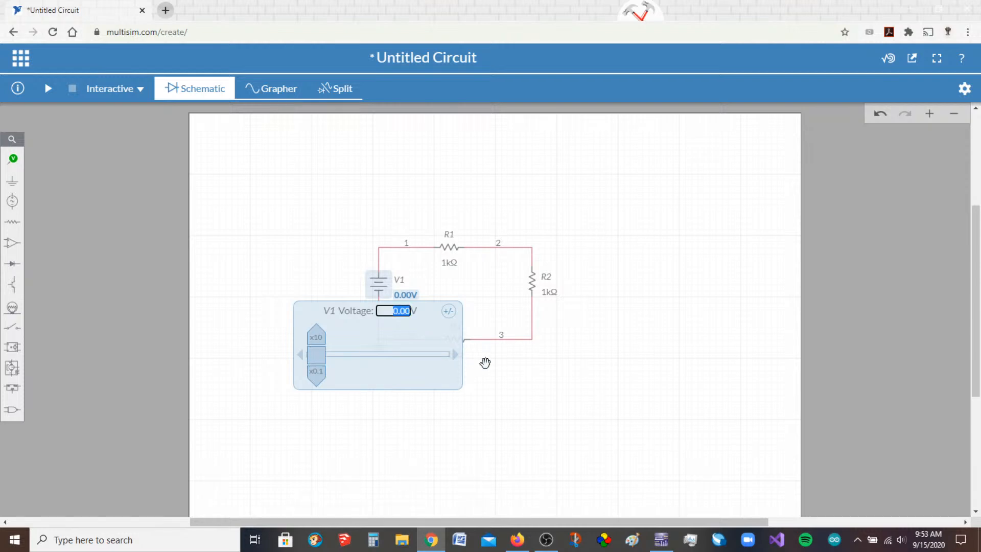
type("9.5")
key("Return")
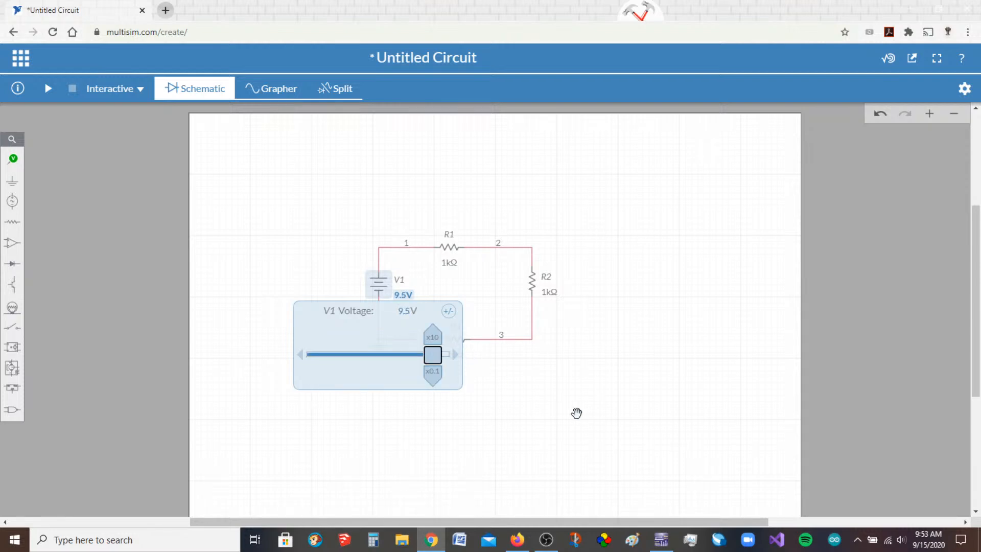
left_click(579, 413)
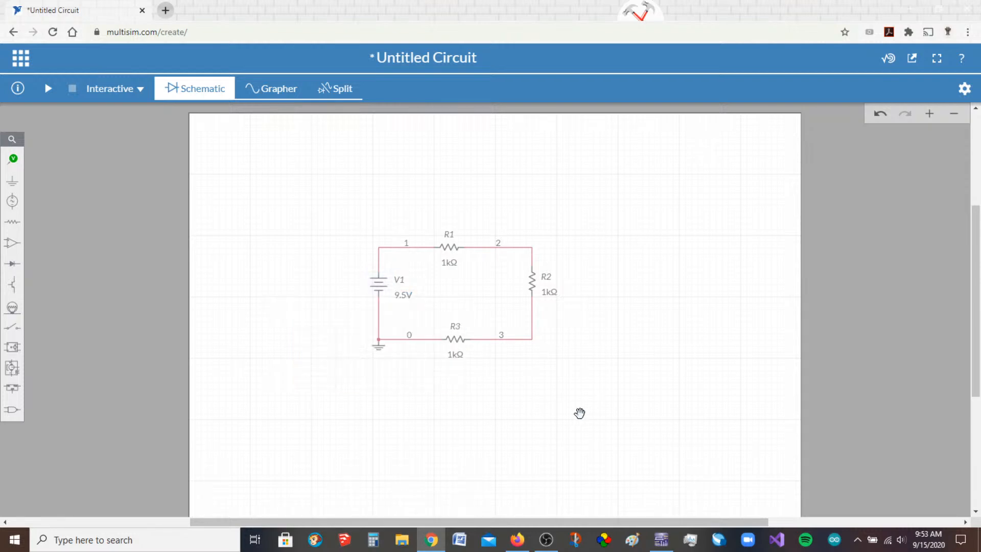
Step: Set the resistance of R1 to 2.2 kΩ
left_click(449, 264)
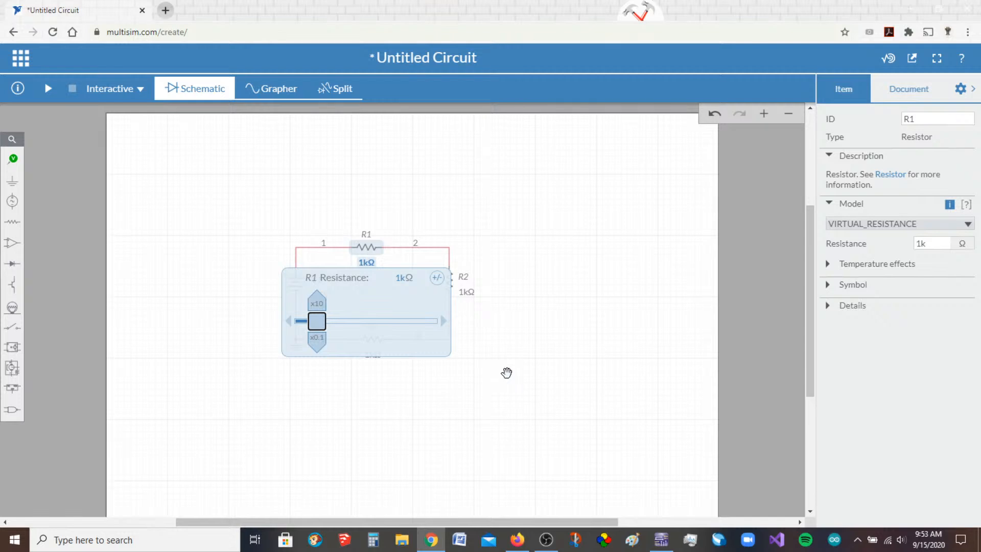
left_click(401, 278)
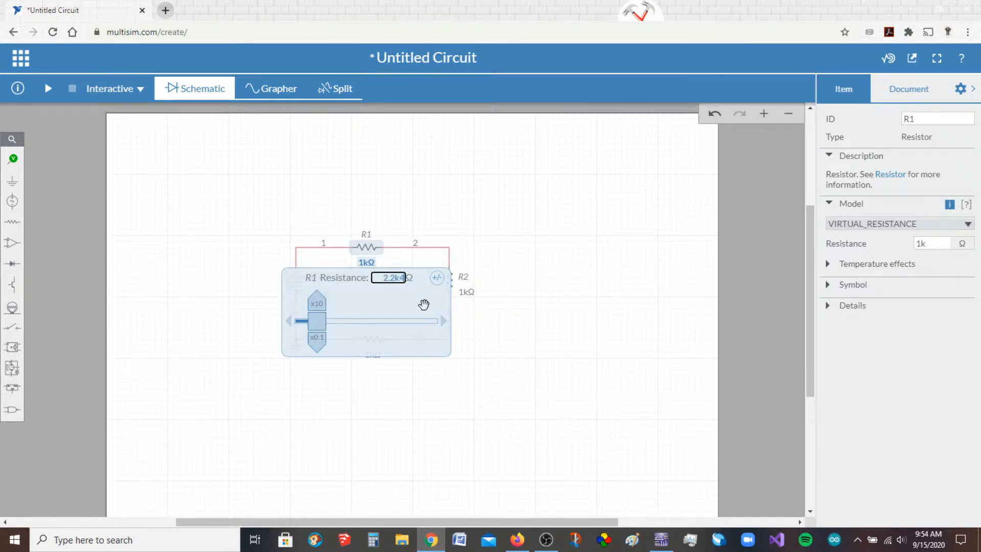
type("2.2k")
key("Return")
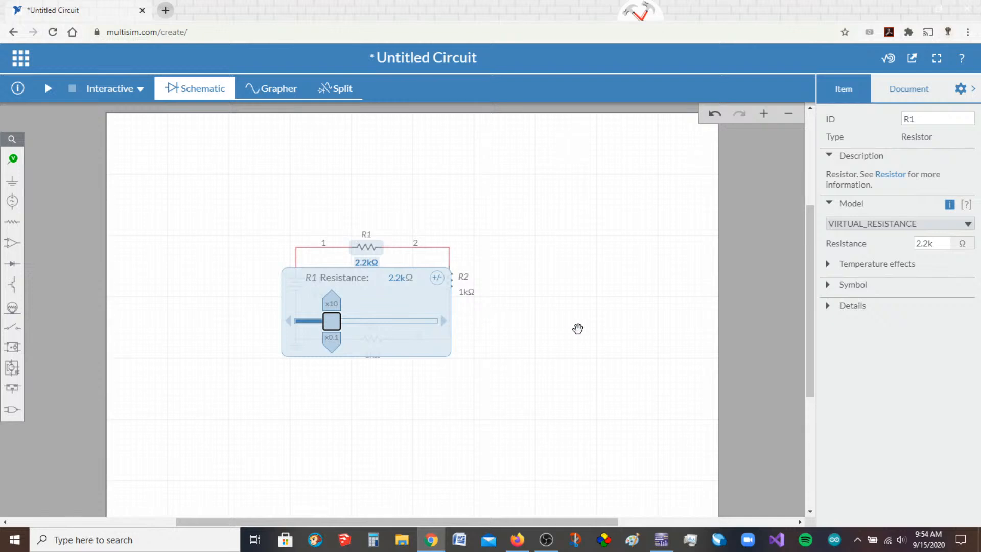
left_click(578, 329)
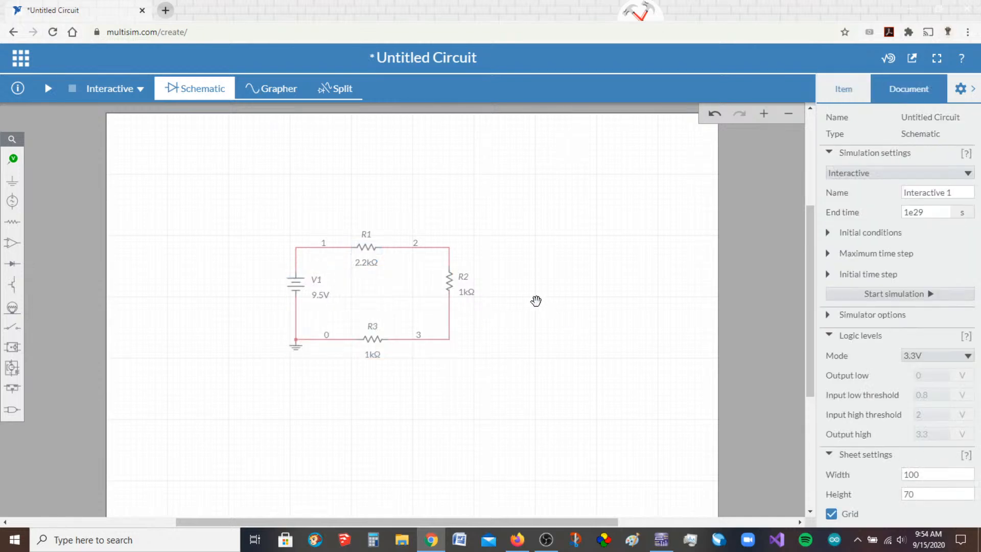
Step: Set the resistance of R2 to 6.8 kΩ
left_click(466, 295)
left_click(482, 309)
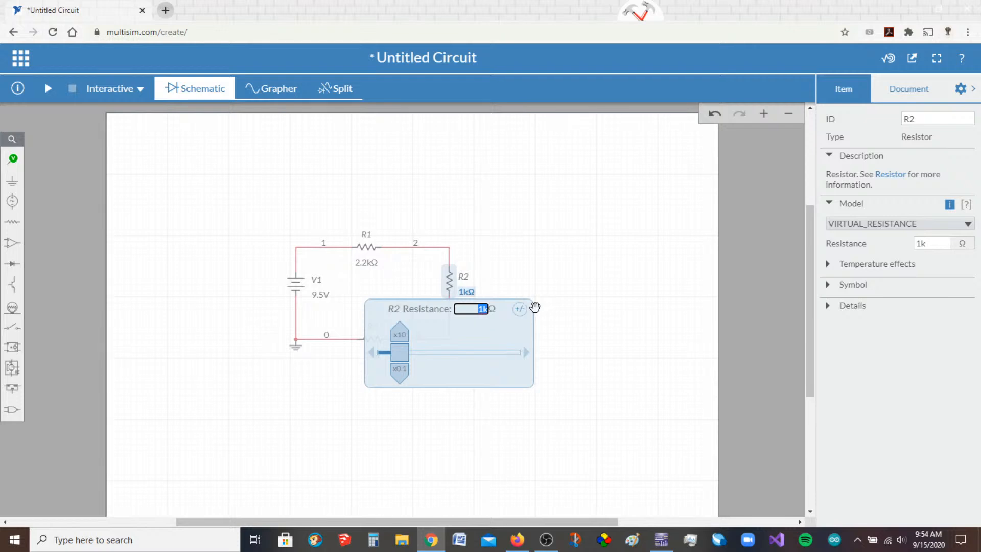
type("6.8k")
key("Return")
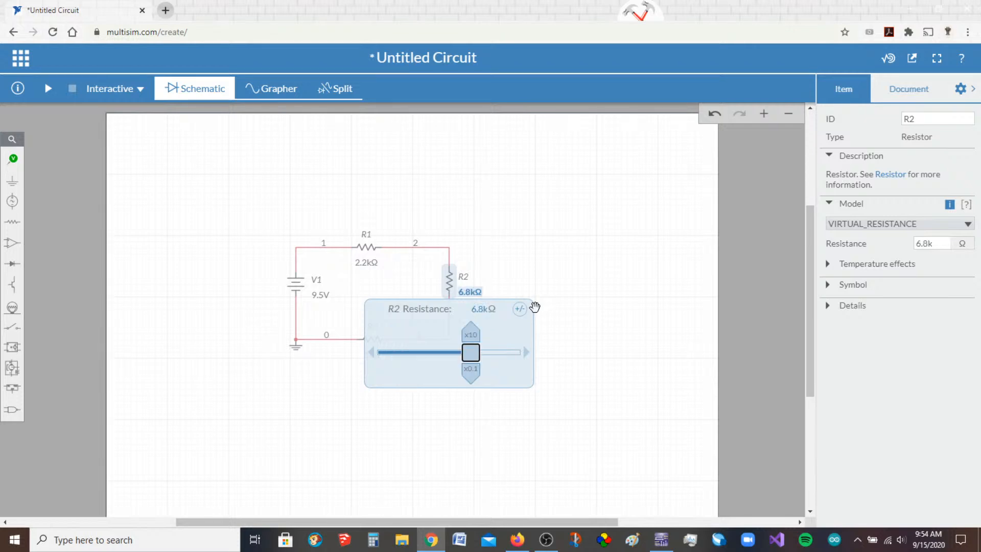
left_click(589, 245)
Step: Set the resistance of R3 to 4.7 kΩ
left_click(373, 358)
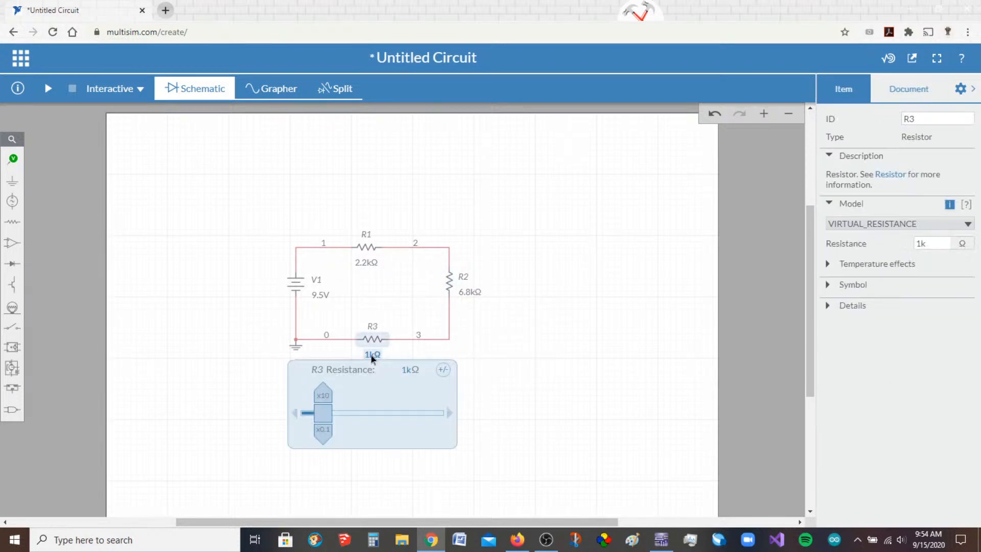
left_click(402, 369)
type("4.7k")
key("Return")
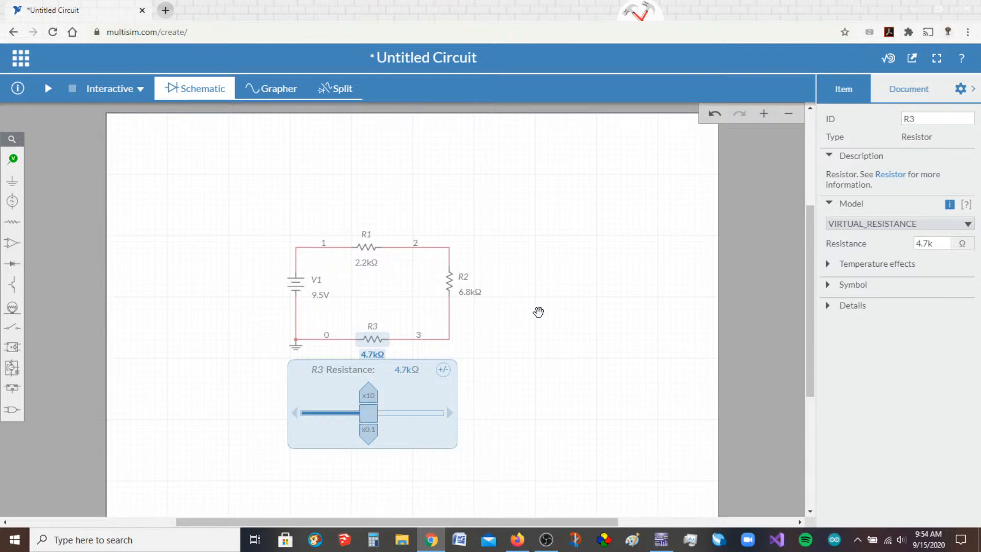
left_click(539, 311)
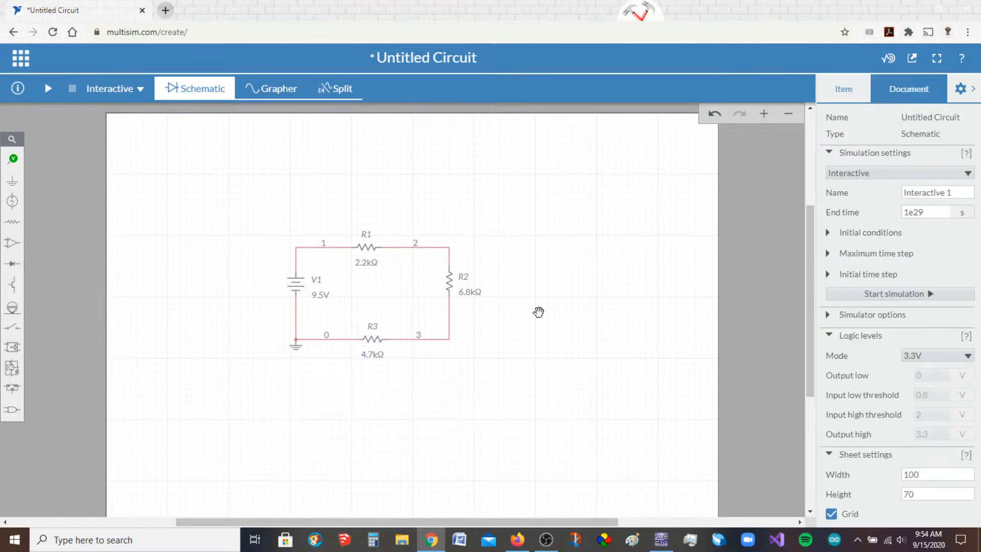
Step: Place a current probe on the wire between V1 and R1, near the circuit's upper-left corner
left_click(13, 159)
left_click(111, 190)
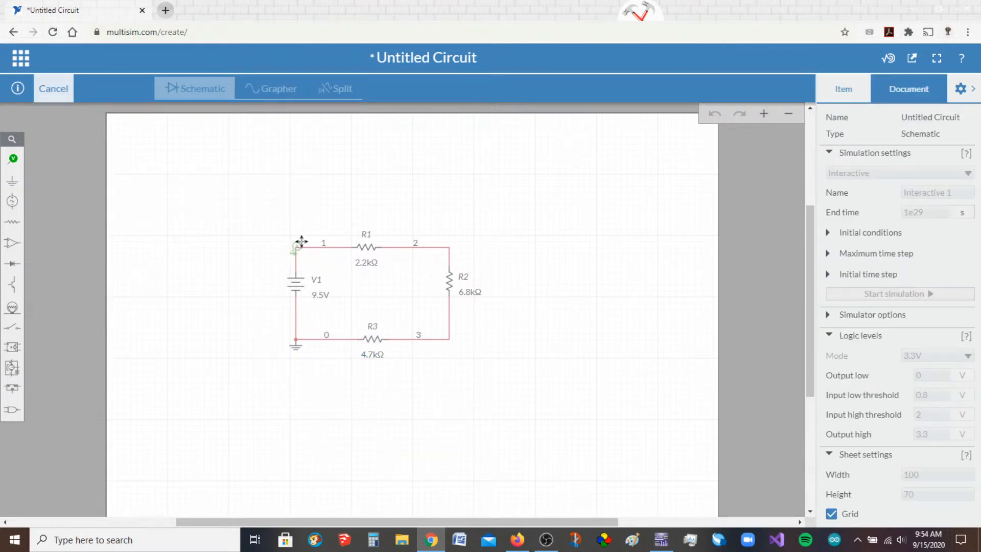
left_click(307, 238)
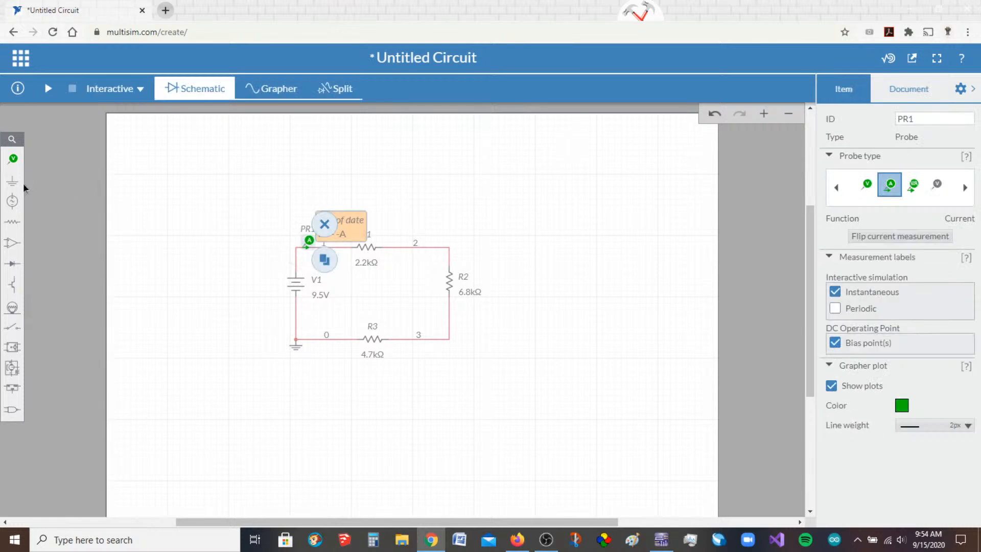
left_click(13, 159)
left_click(153, 191)
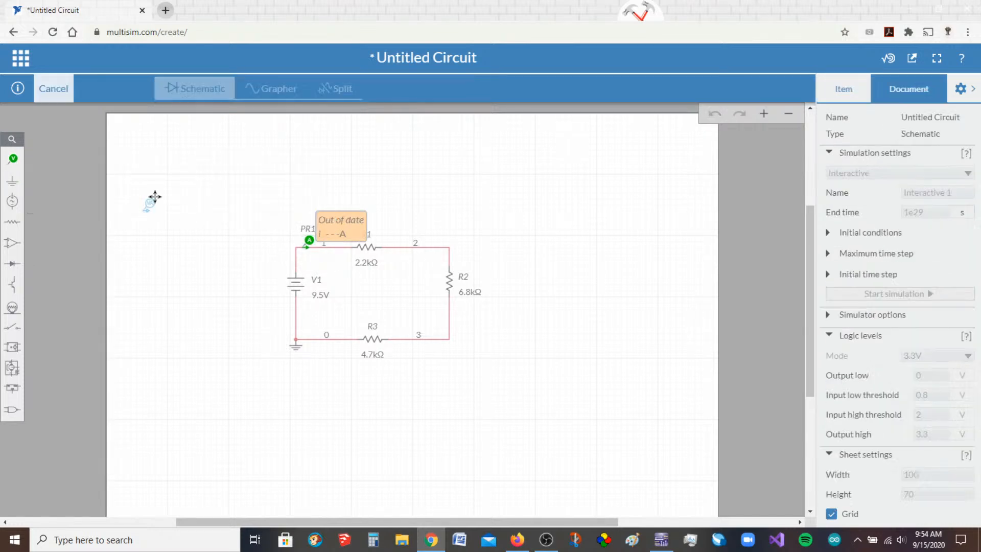
key("Escape")
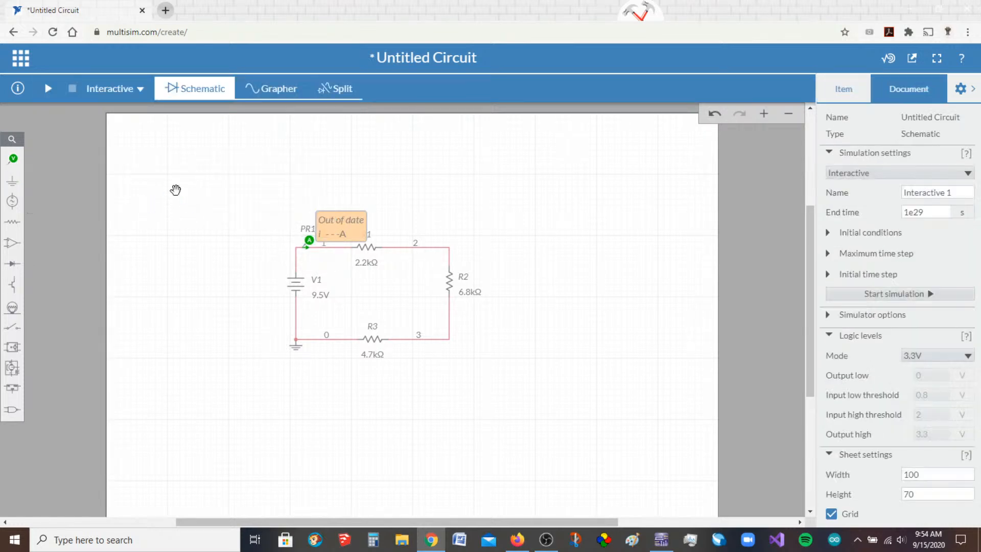
Step: Place a voltage probe above R2 with its reference below R2, and run and stop the interactive simulation to measure the voltage across R2
left_click(12, 158)
left_click(61, 184)
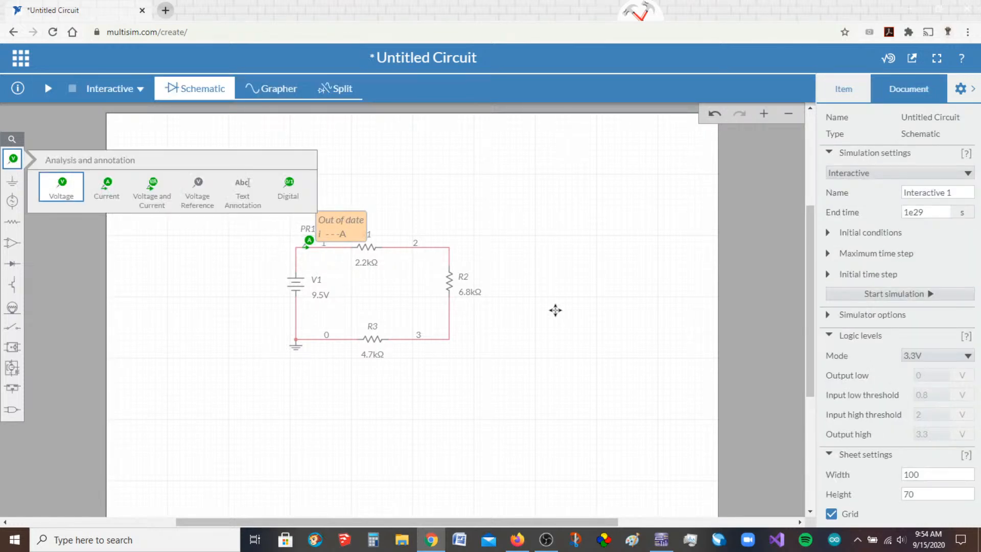
left_click(458, 249)
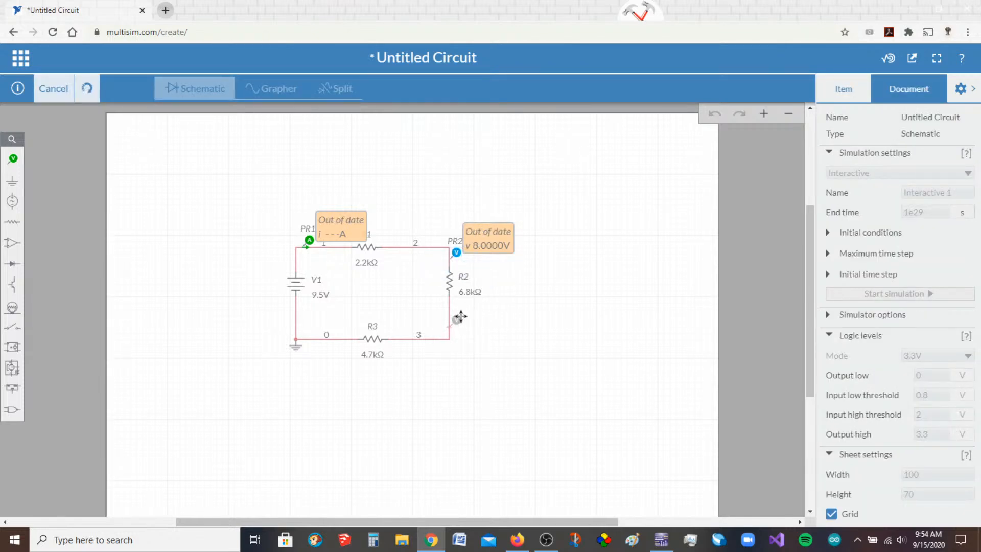
left_click(458, 320)
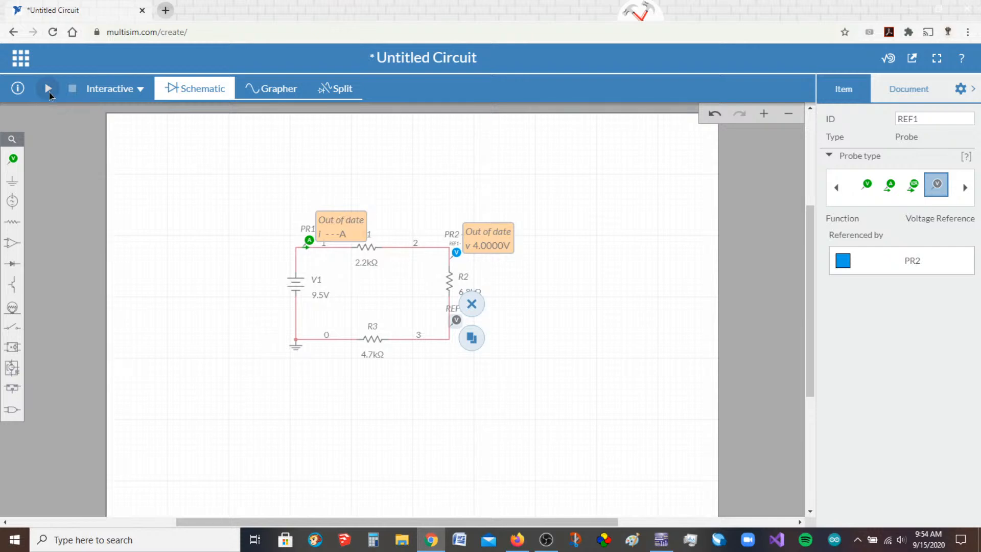
left_click(48, 88)
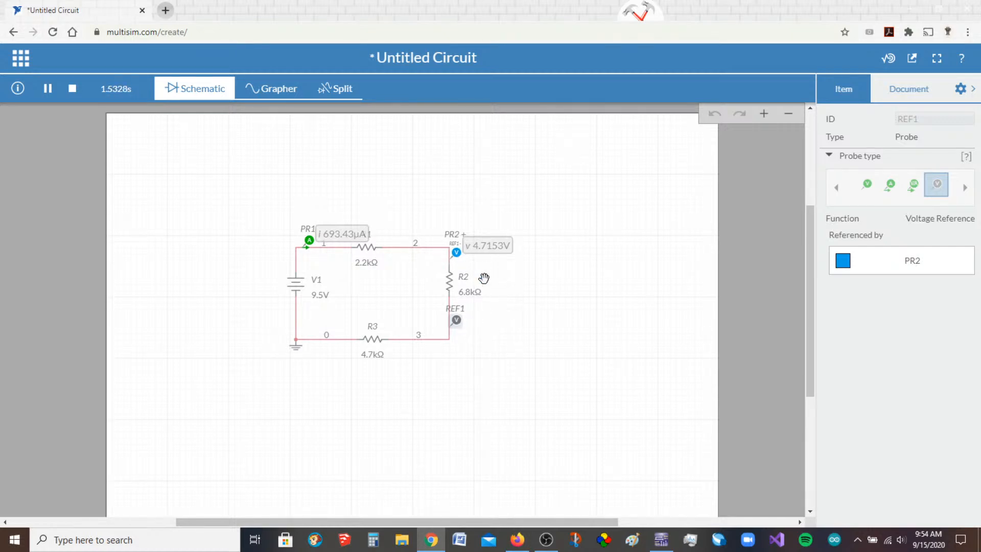
left_click(72, 88)
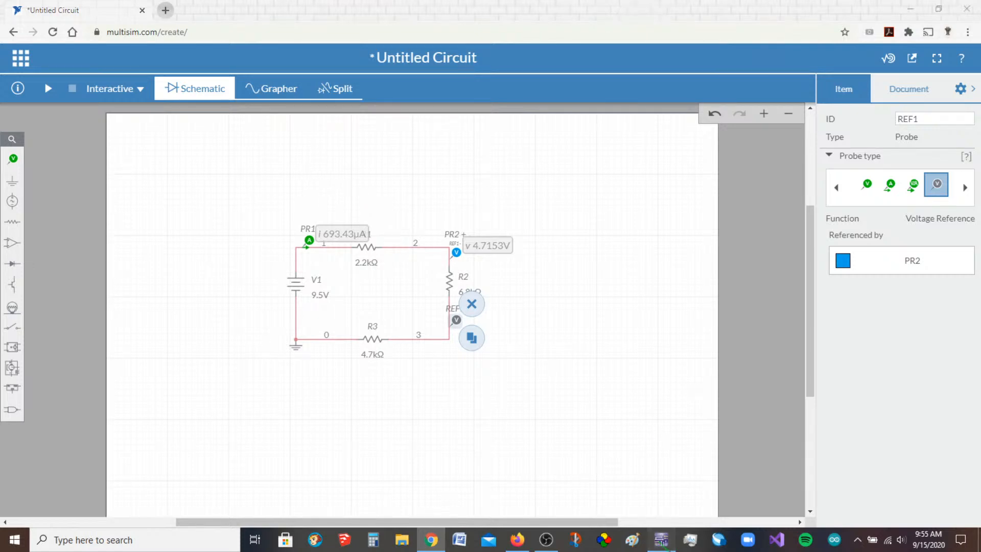
Step: Switch to the desktop Multisim design and check the livestream's status in YouTube Studio
left_click(661, 539)
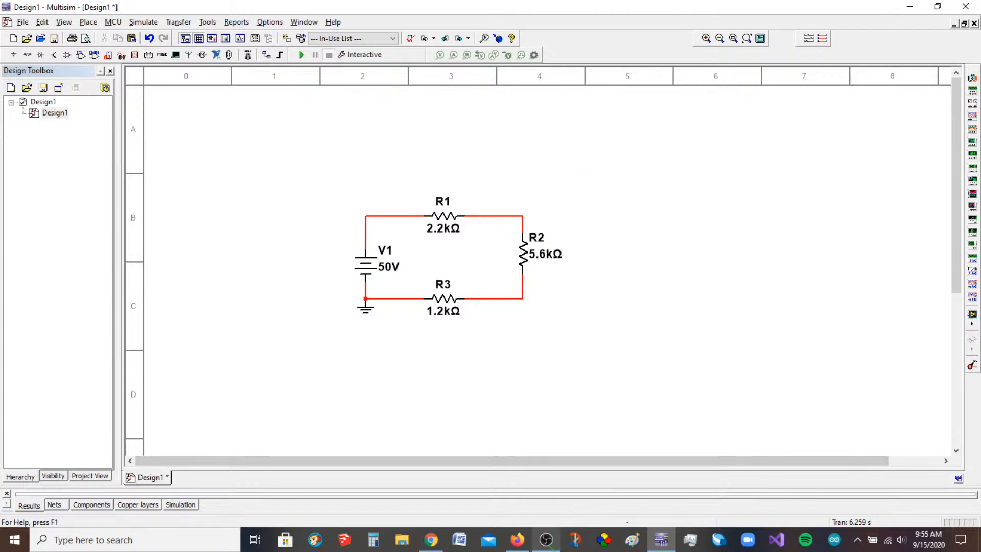
left_click(546, 540)
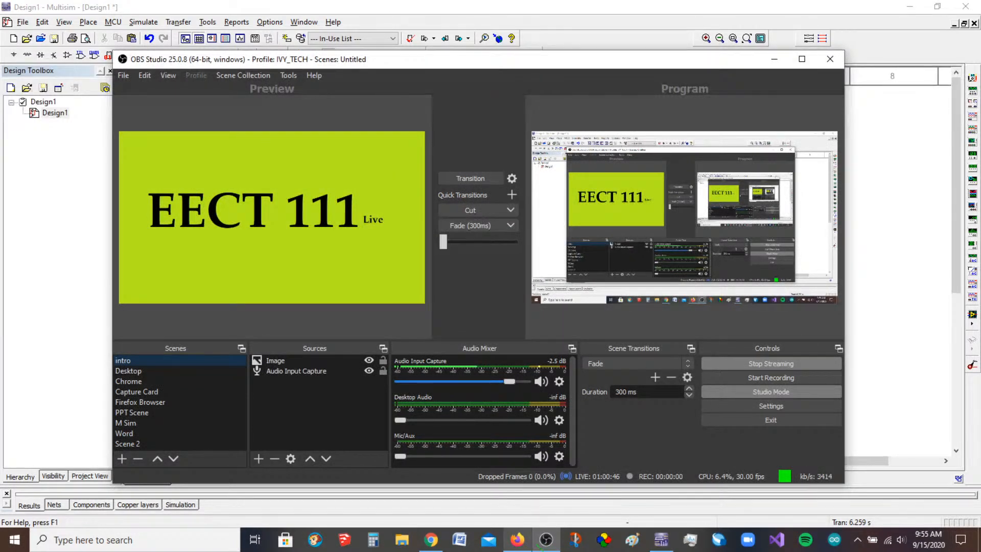
left_click(549, 542)
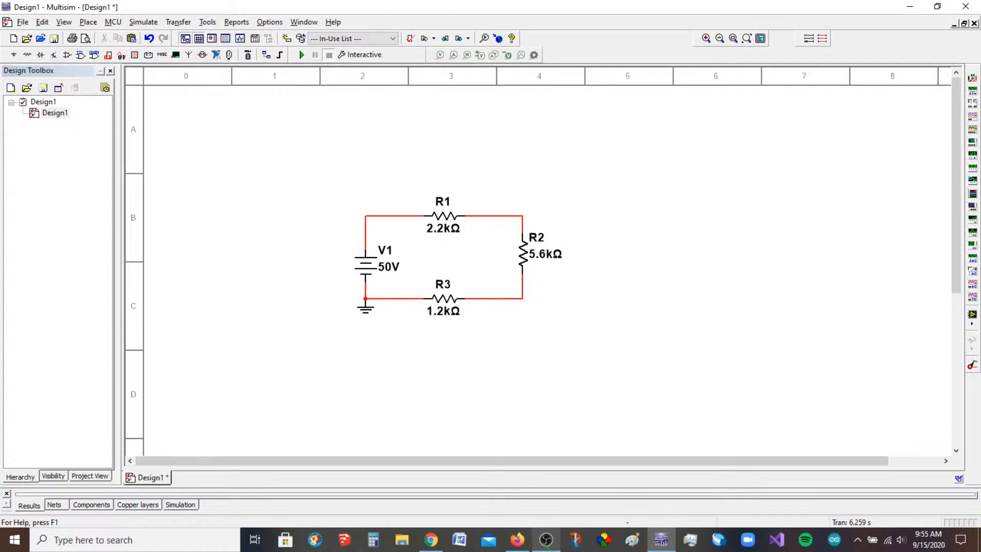
left_click(517, 540)
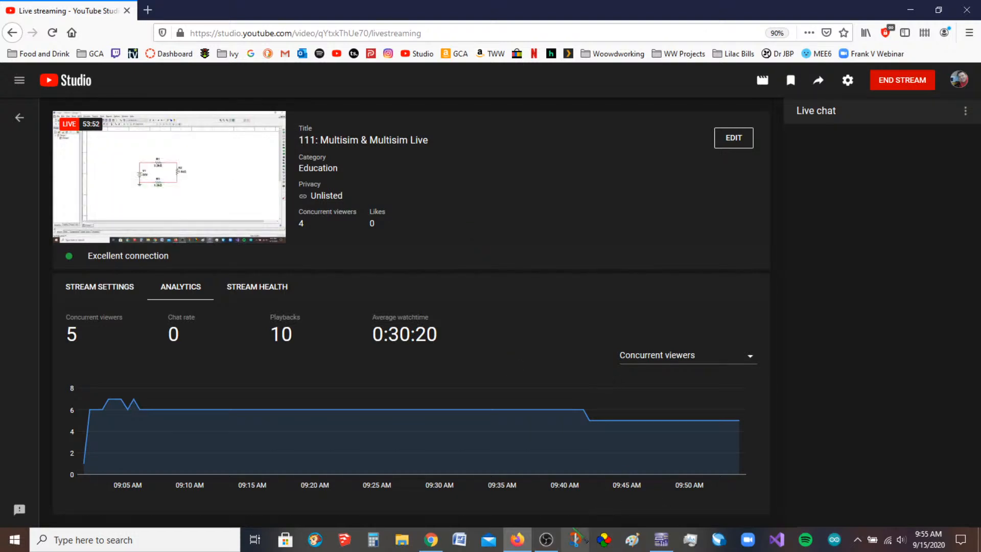
mouse_move(547, 543)
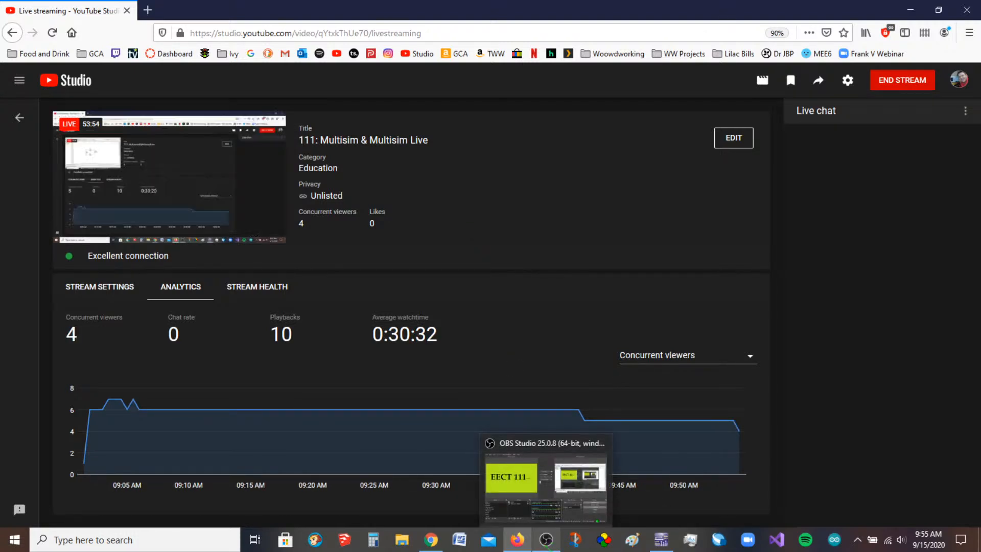